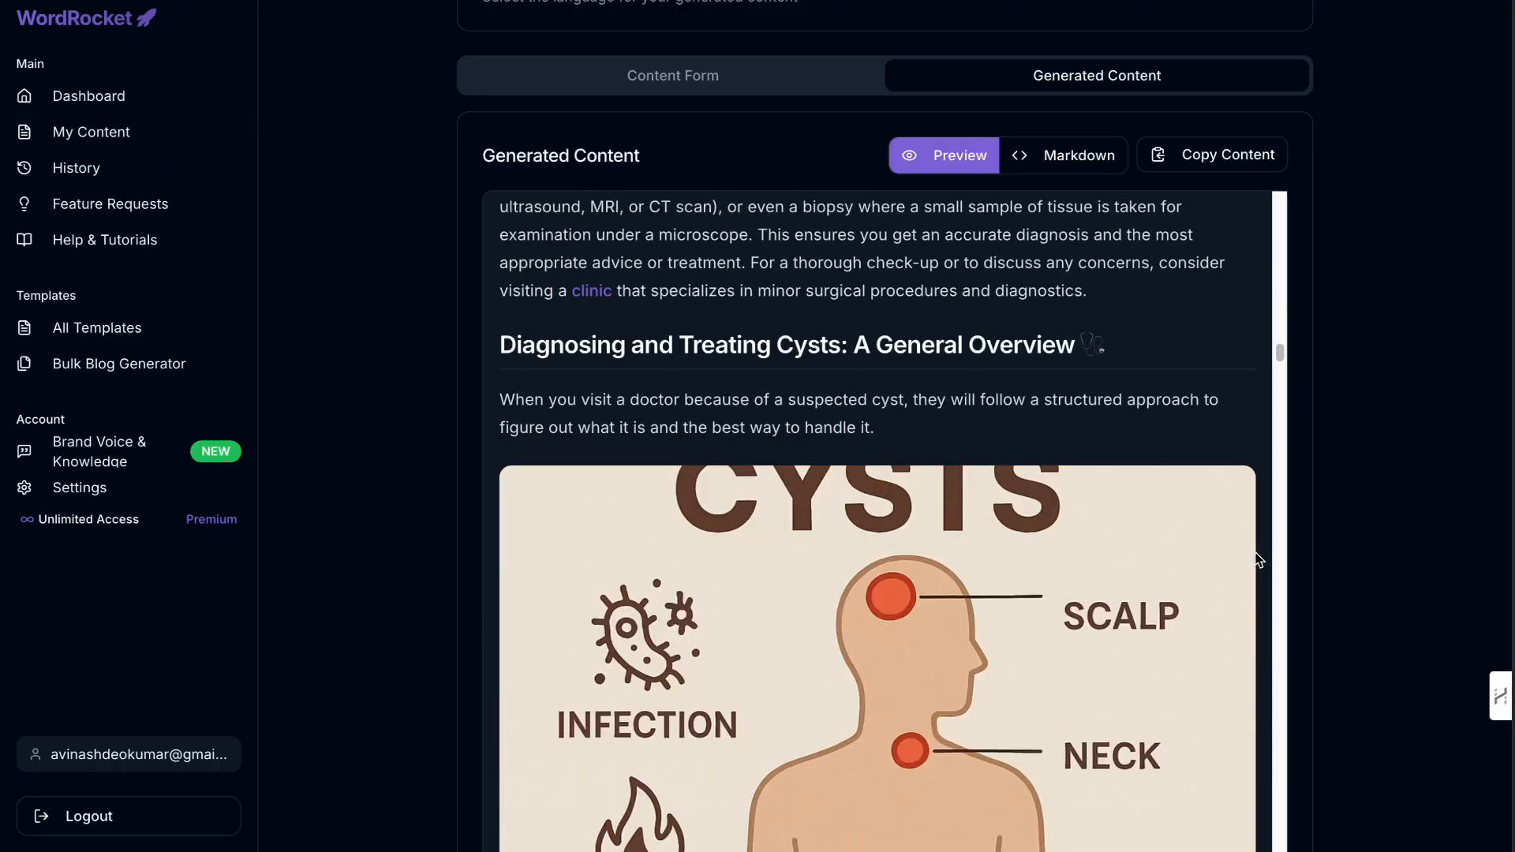
Look through the generated cyst article in the preview, examining its text sections and embedded images
scroll(1258, 560, "down", 15)
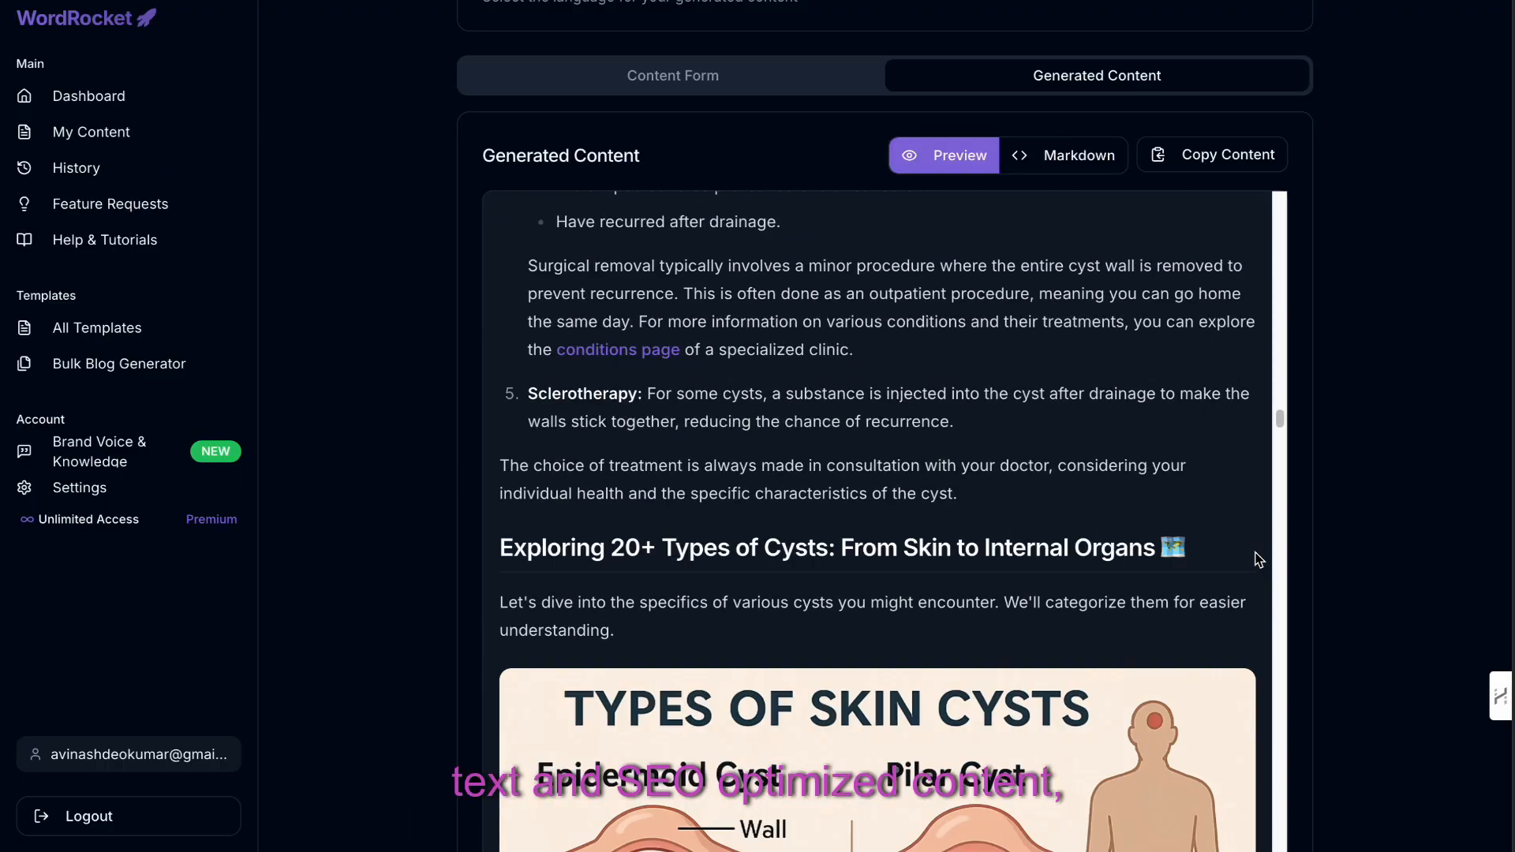
scroll(1460, 515, "down", 2)
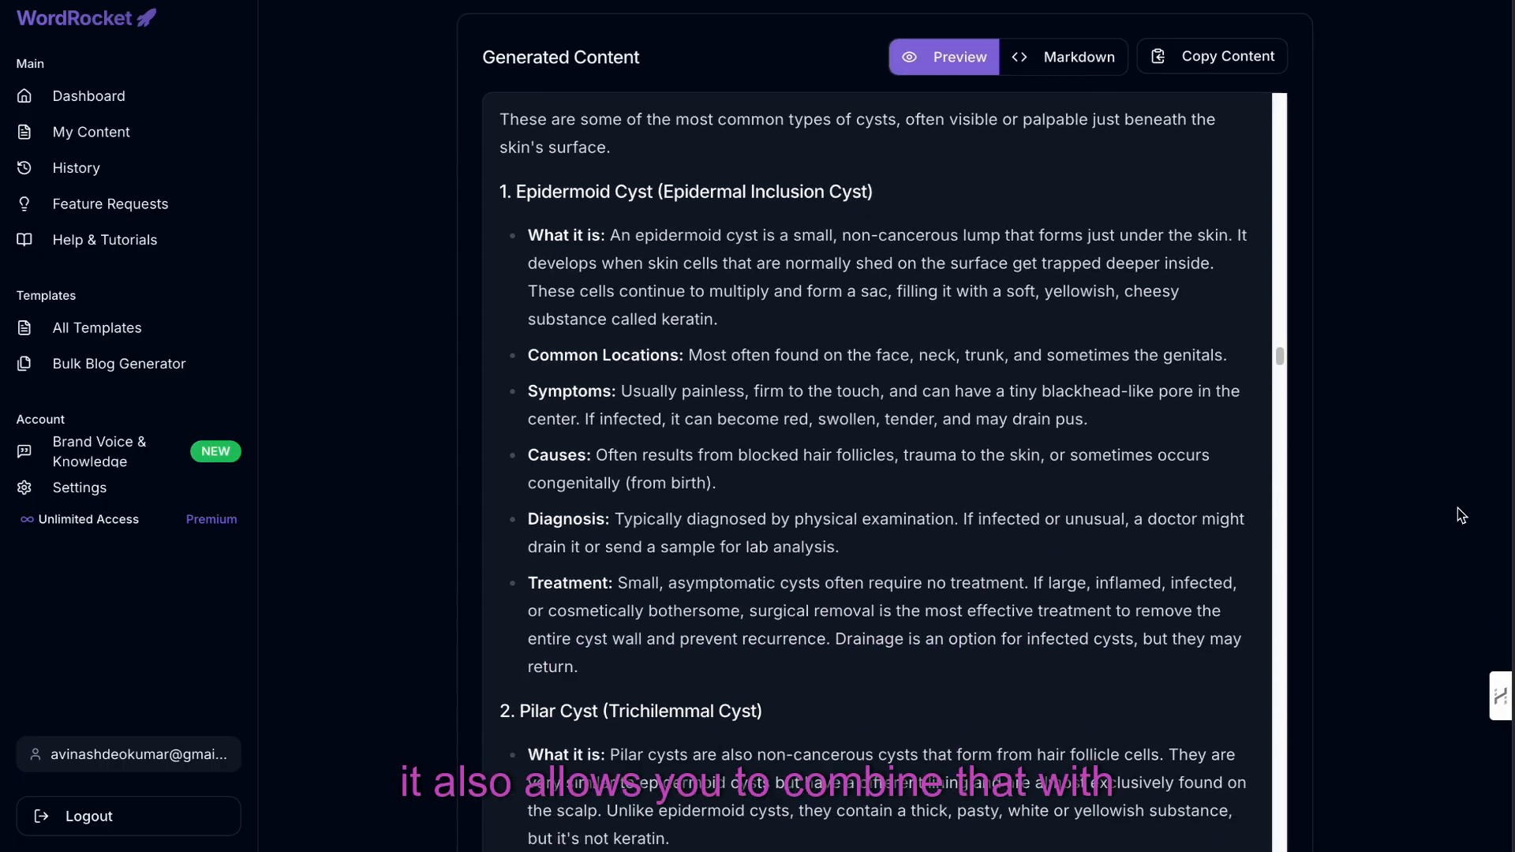
scroll(1124, 528, "down", 15)
scroll(1124, 528, "down", 15)
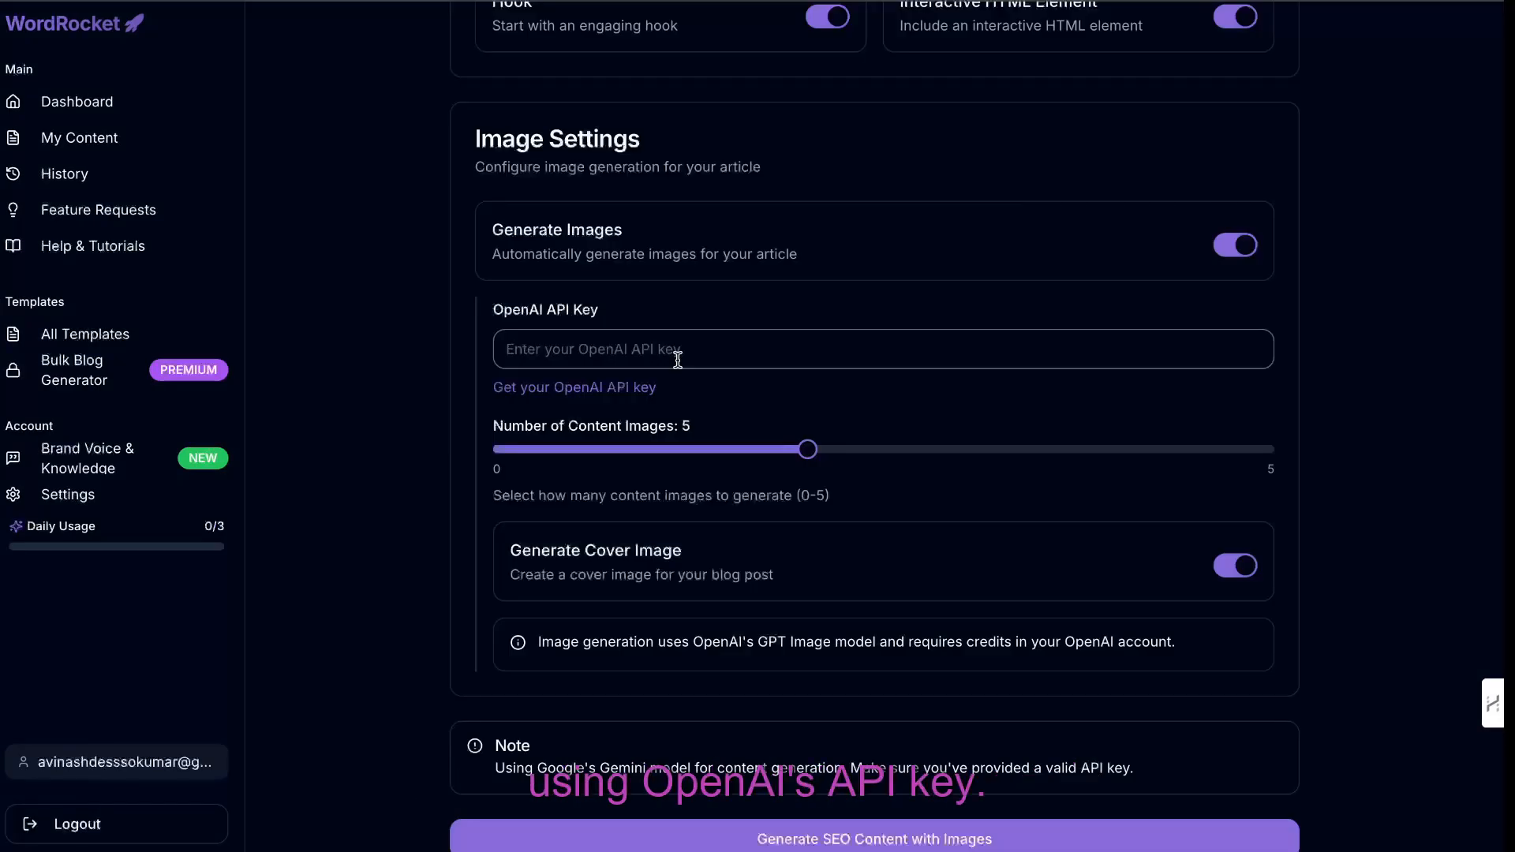
Replace the blog post topic with "How To Open A Coffee Shop In Toronto"
scroll(677, 362, "up", 15)
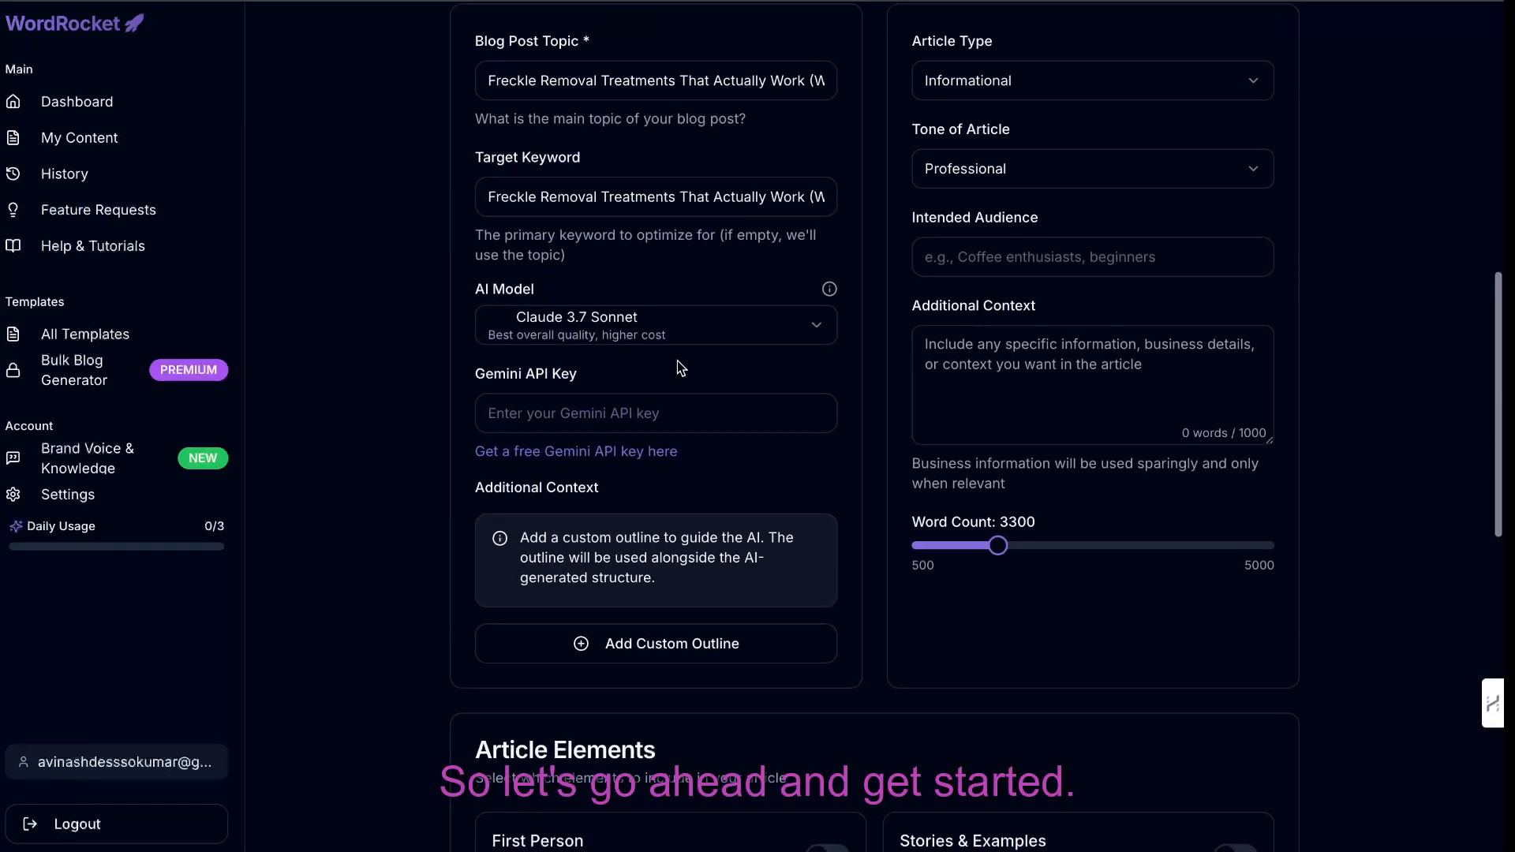
left_click(677, 362)
key("ctrl+a")
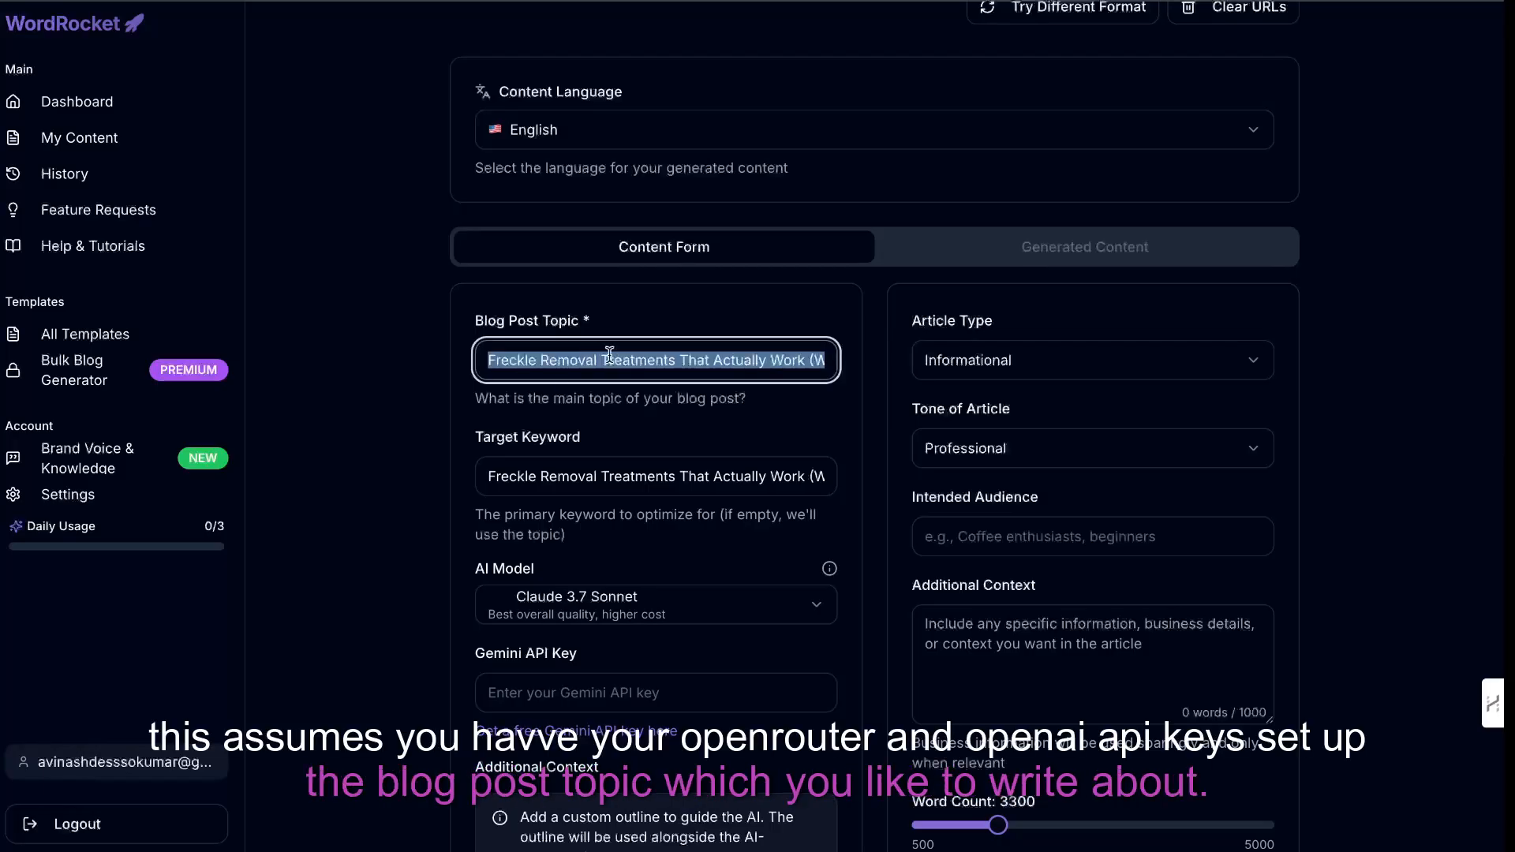
type("How To Open A Coffee Shop In Toronto")
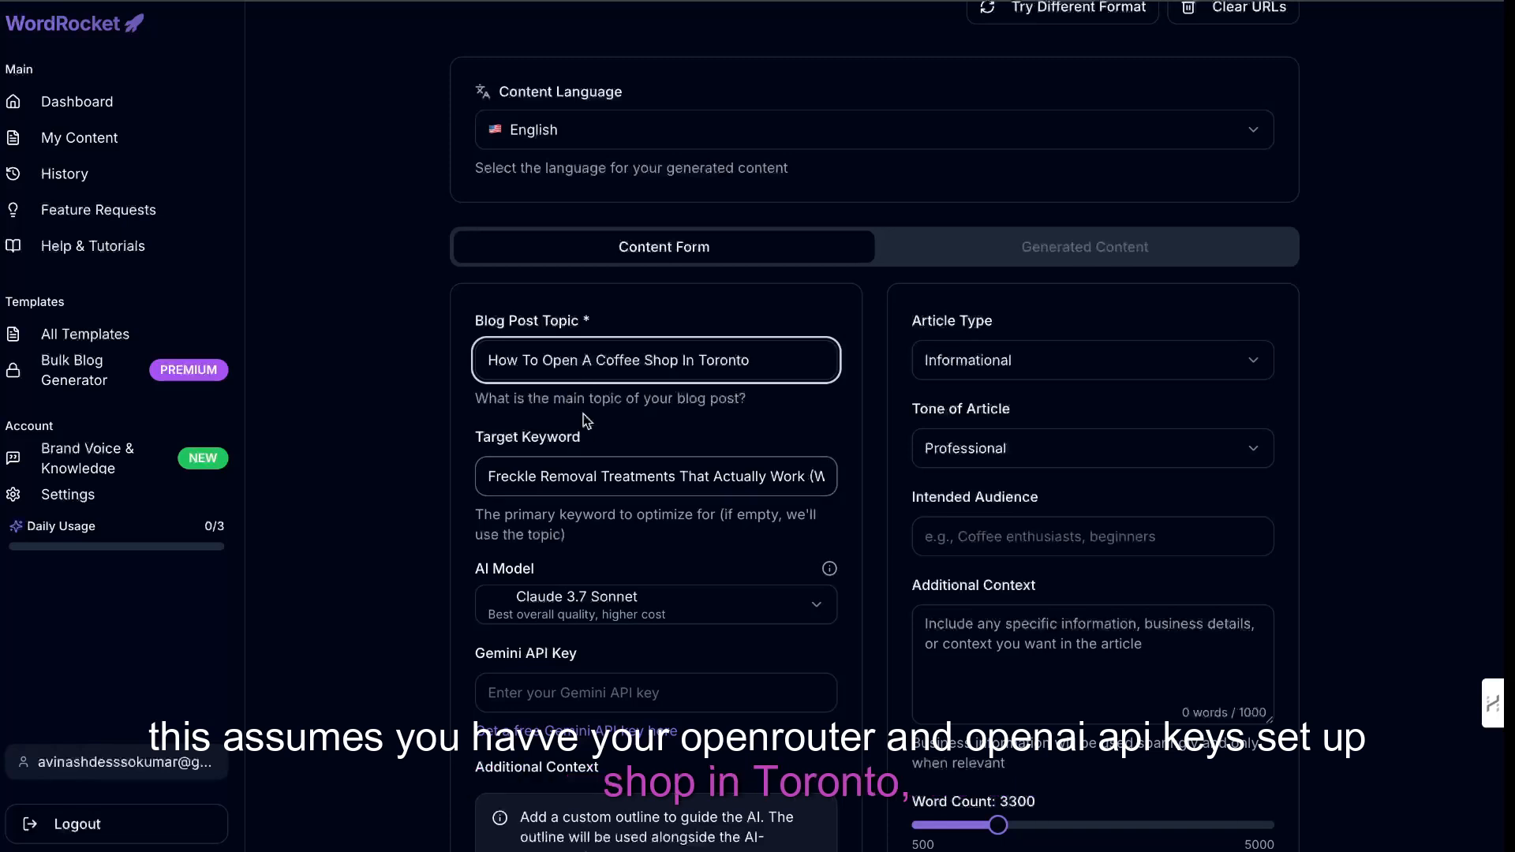
Replace the target keyword with "open a coffee shop"
triple_click(618, 478)
key("BackSpace")
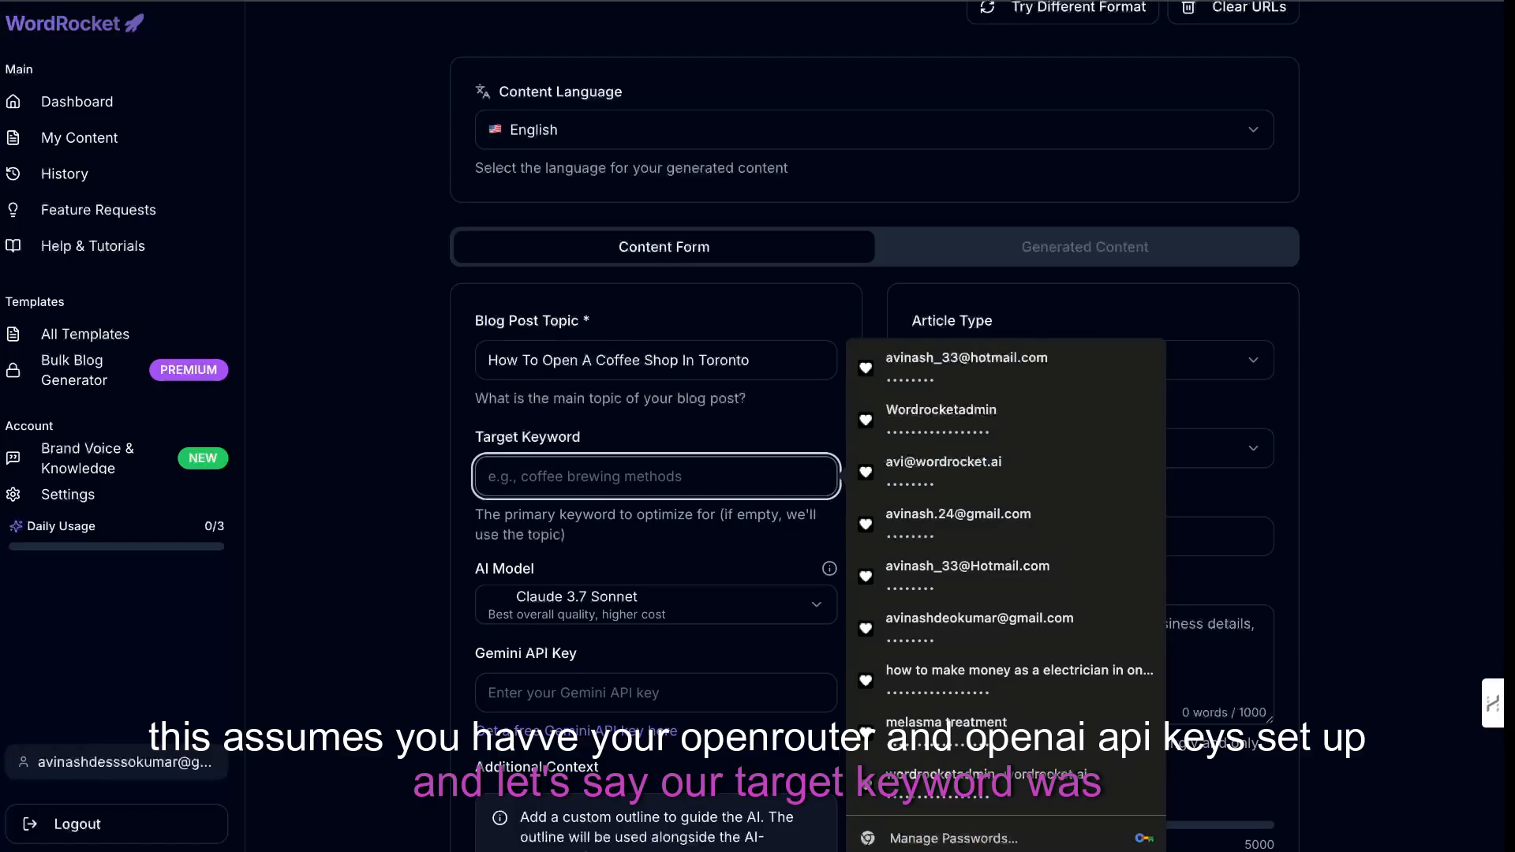
type("open a coffee shop")
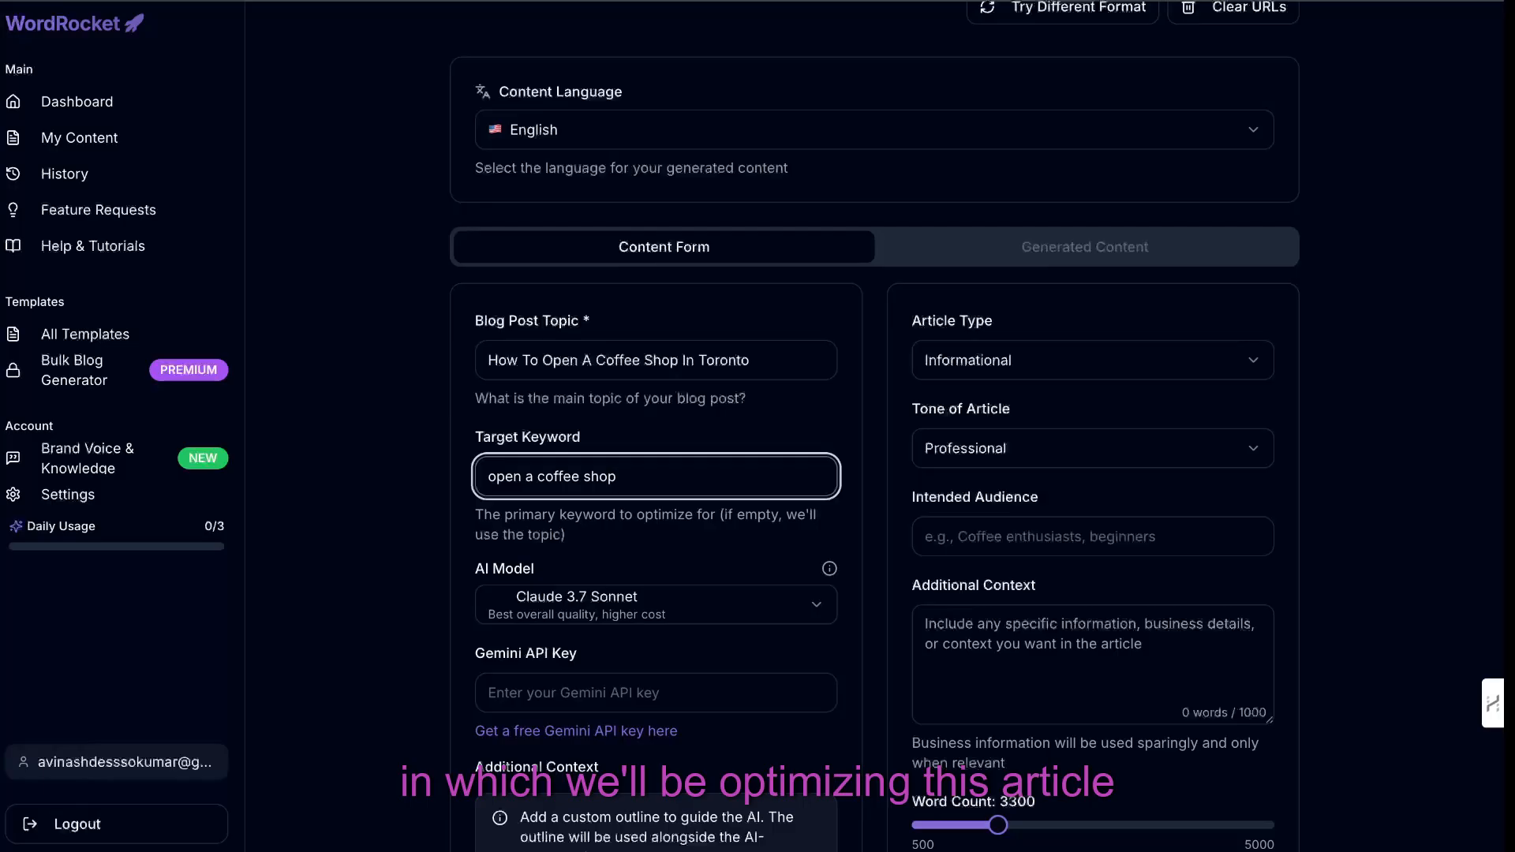
Choose Claude Sonnet 4 as the AI model for the article
left_click(645, 605)
left_click(451, 428)
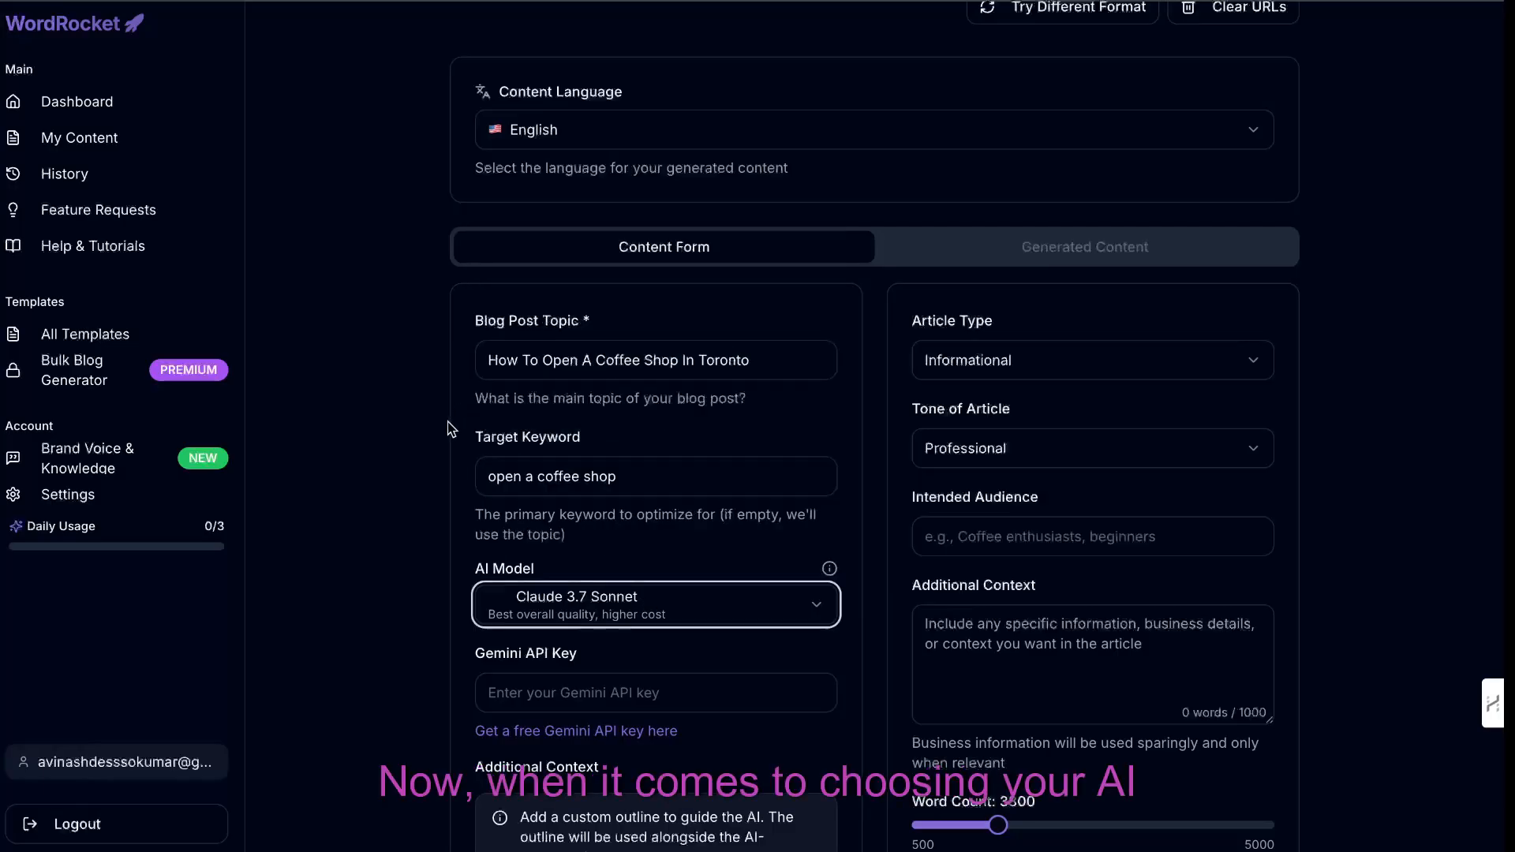
left_click(614, 601)
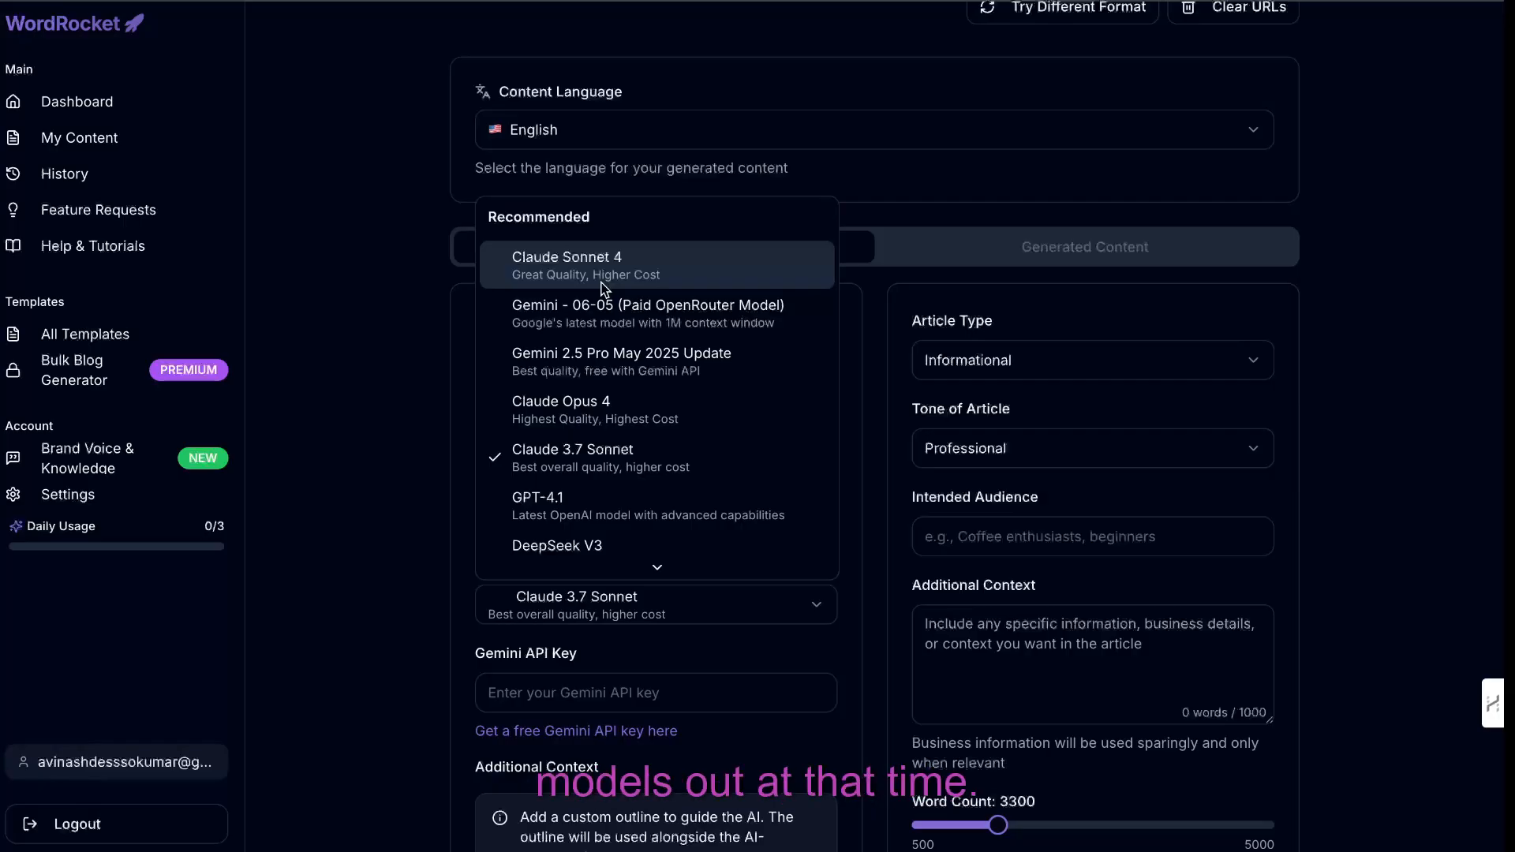
left_click(588, 273)
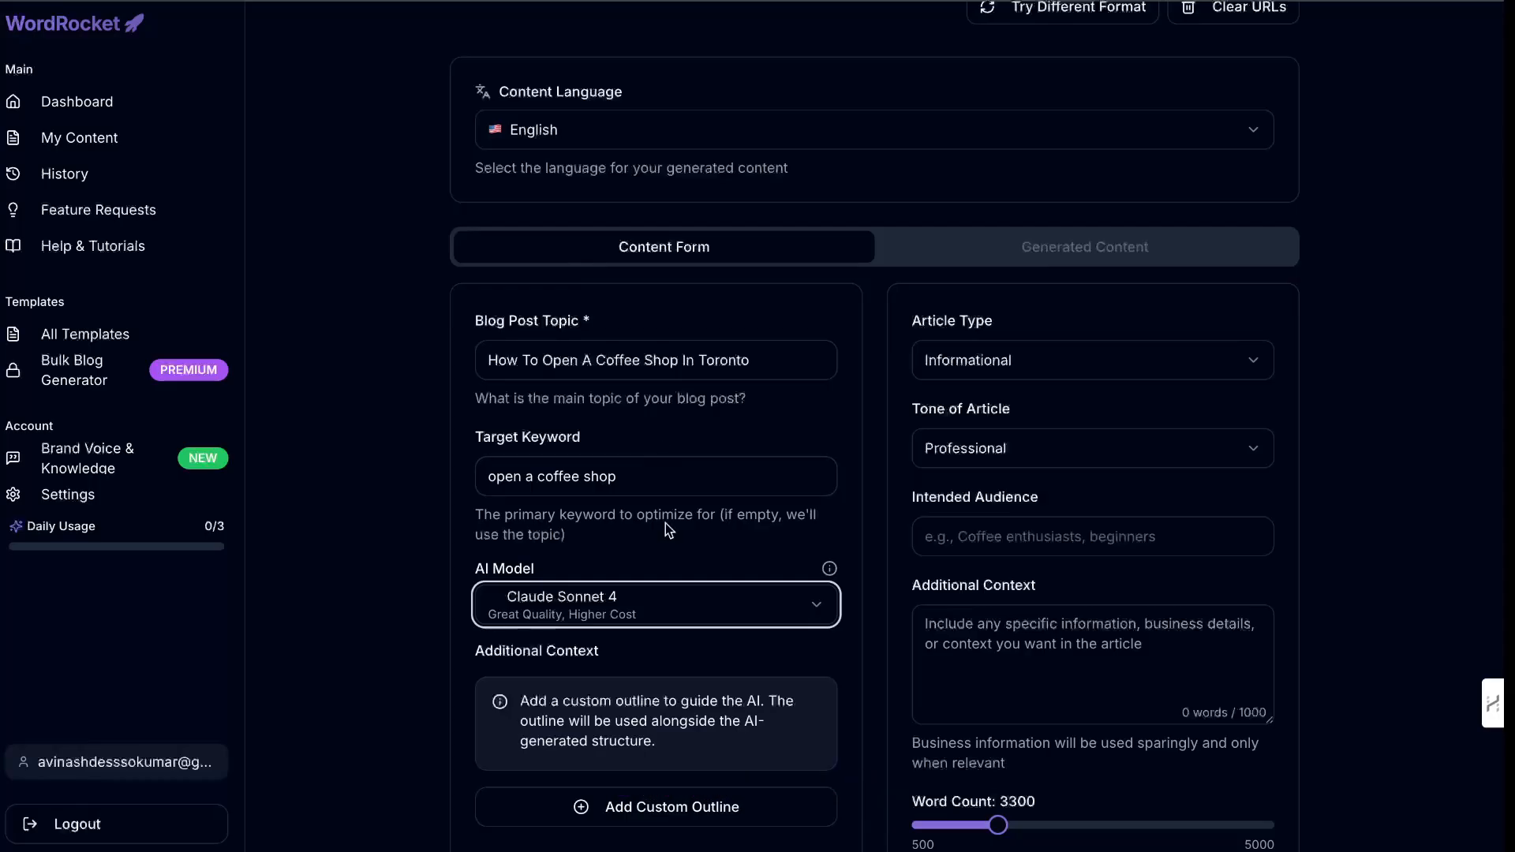
Review the recommended AI models and keep Claude Sonnet 4 selected
left_click(663, 604)
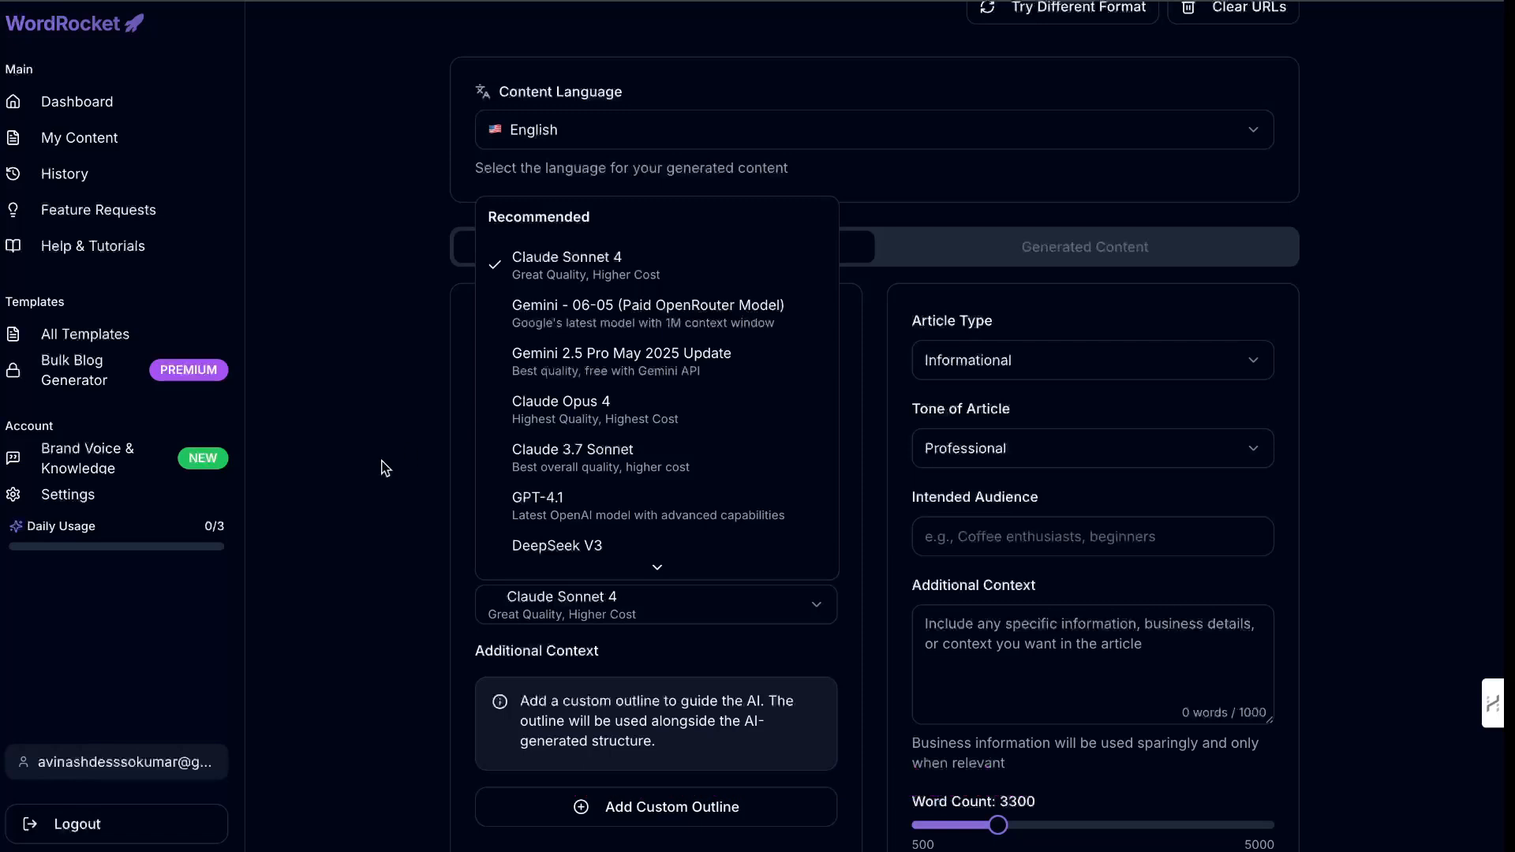
left_click(425, 551)
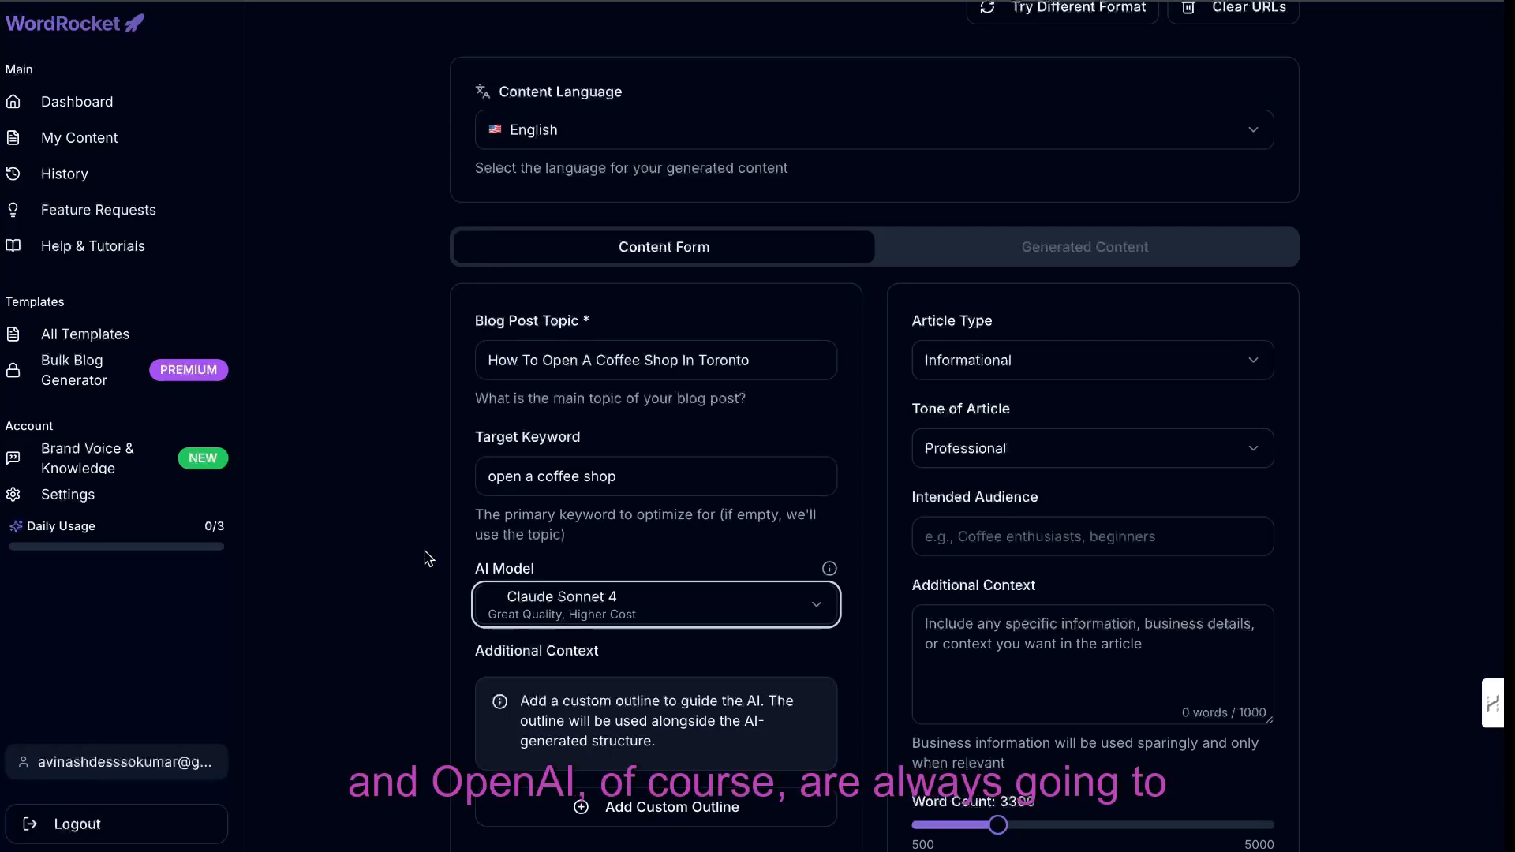
scroll(768, 582, "down", 1)
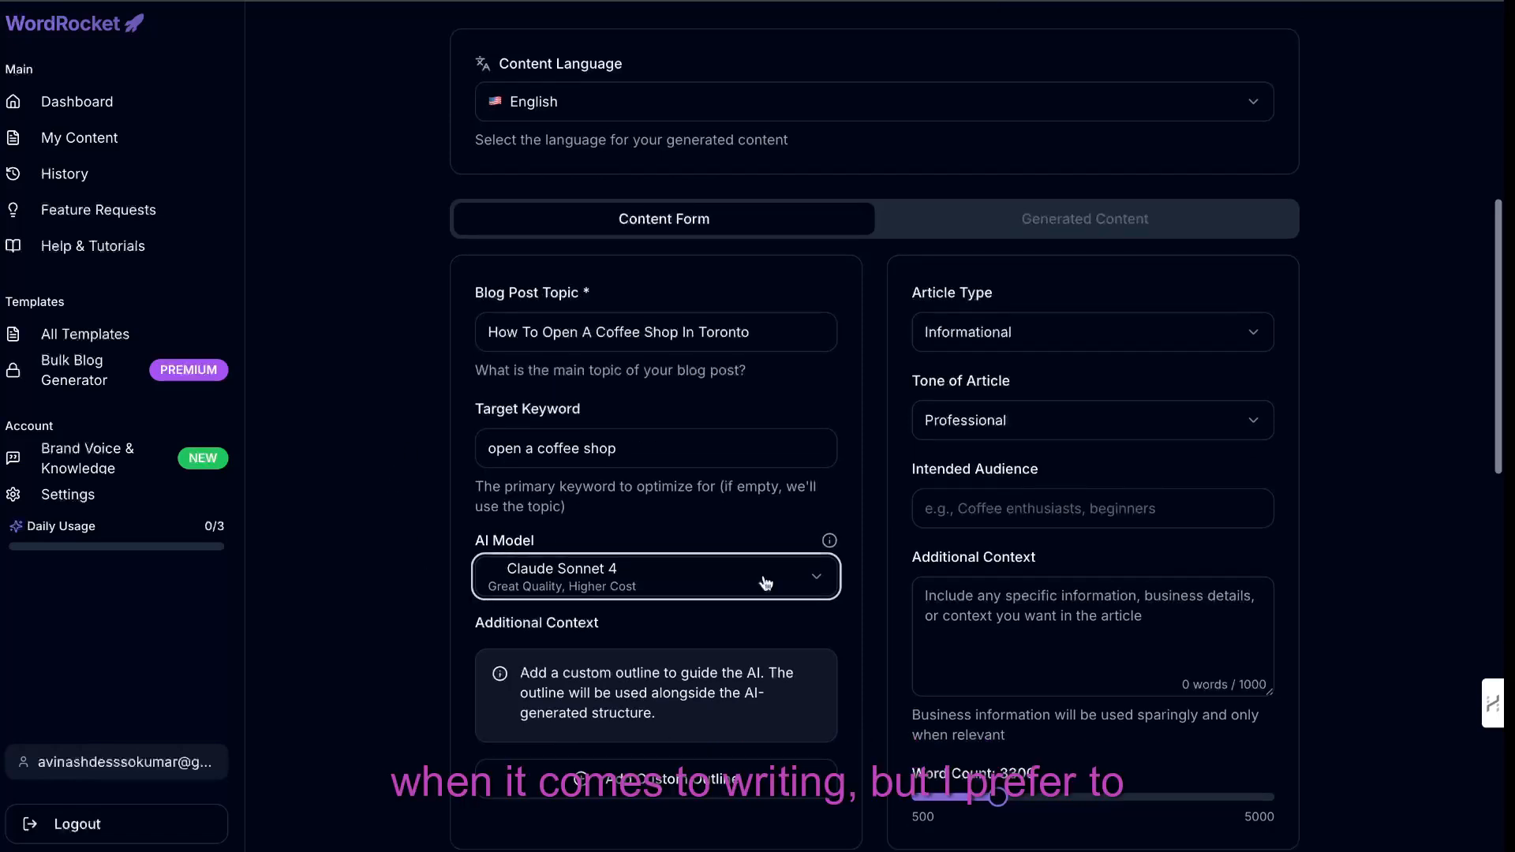
scroll(767, 583, "down", 2)
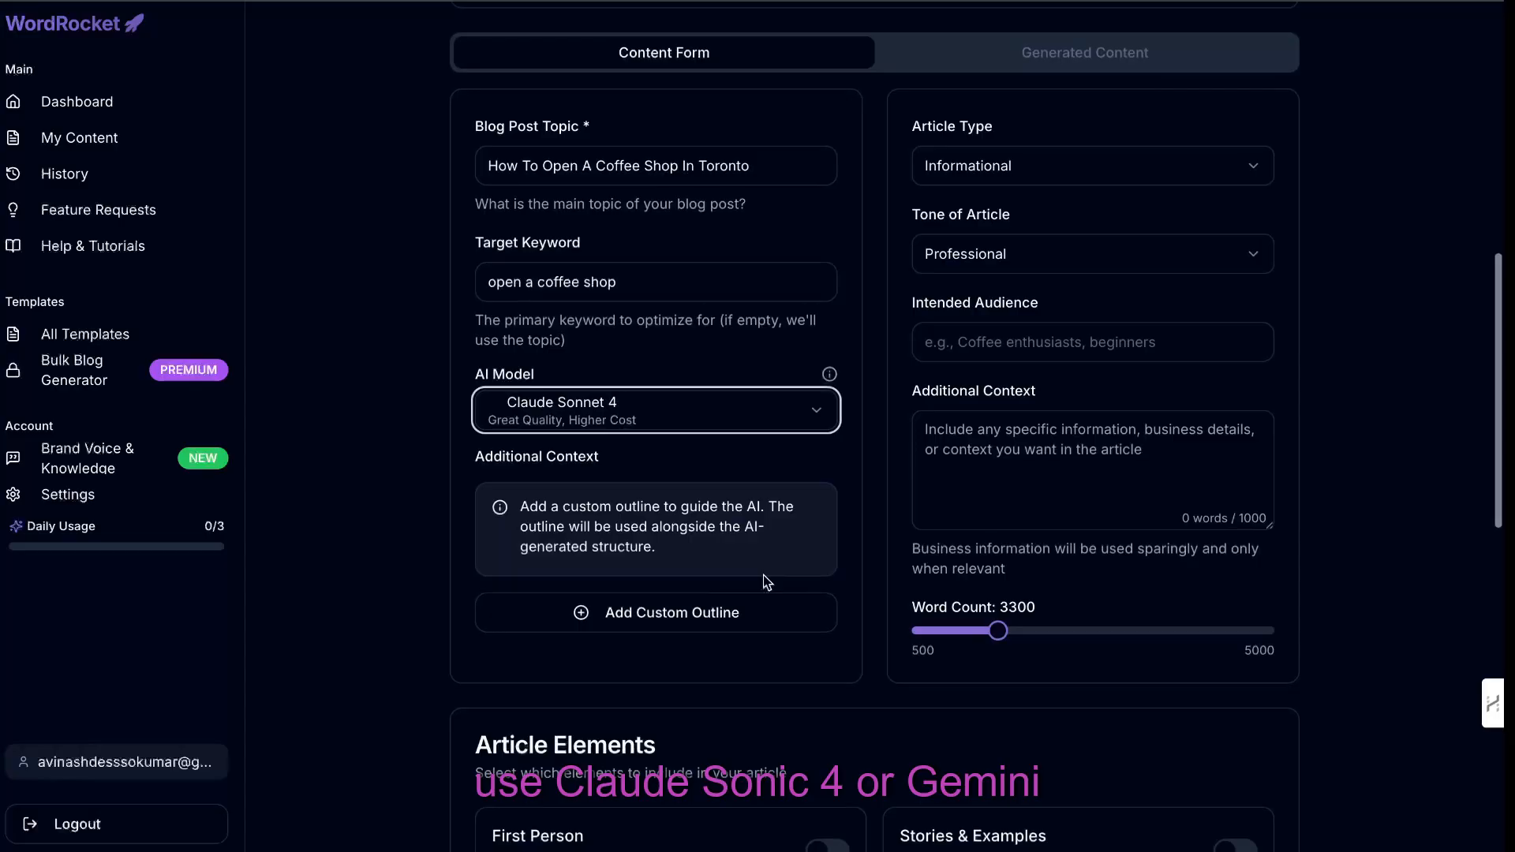
left_click(688, 413)
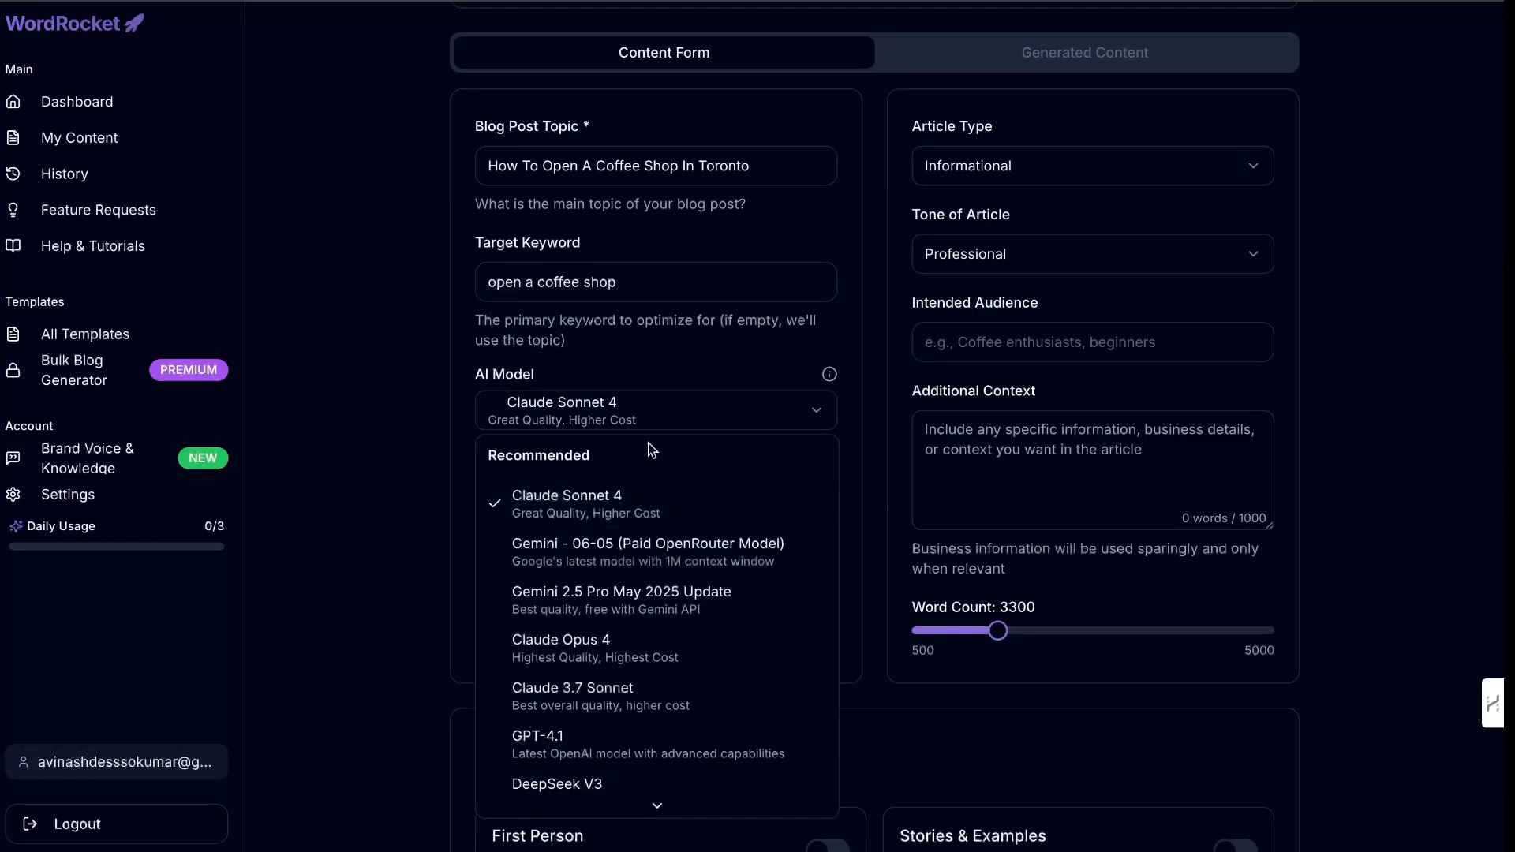
left_click(676, 491)
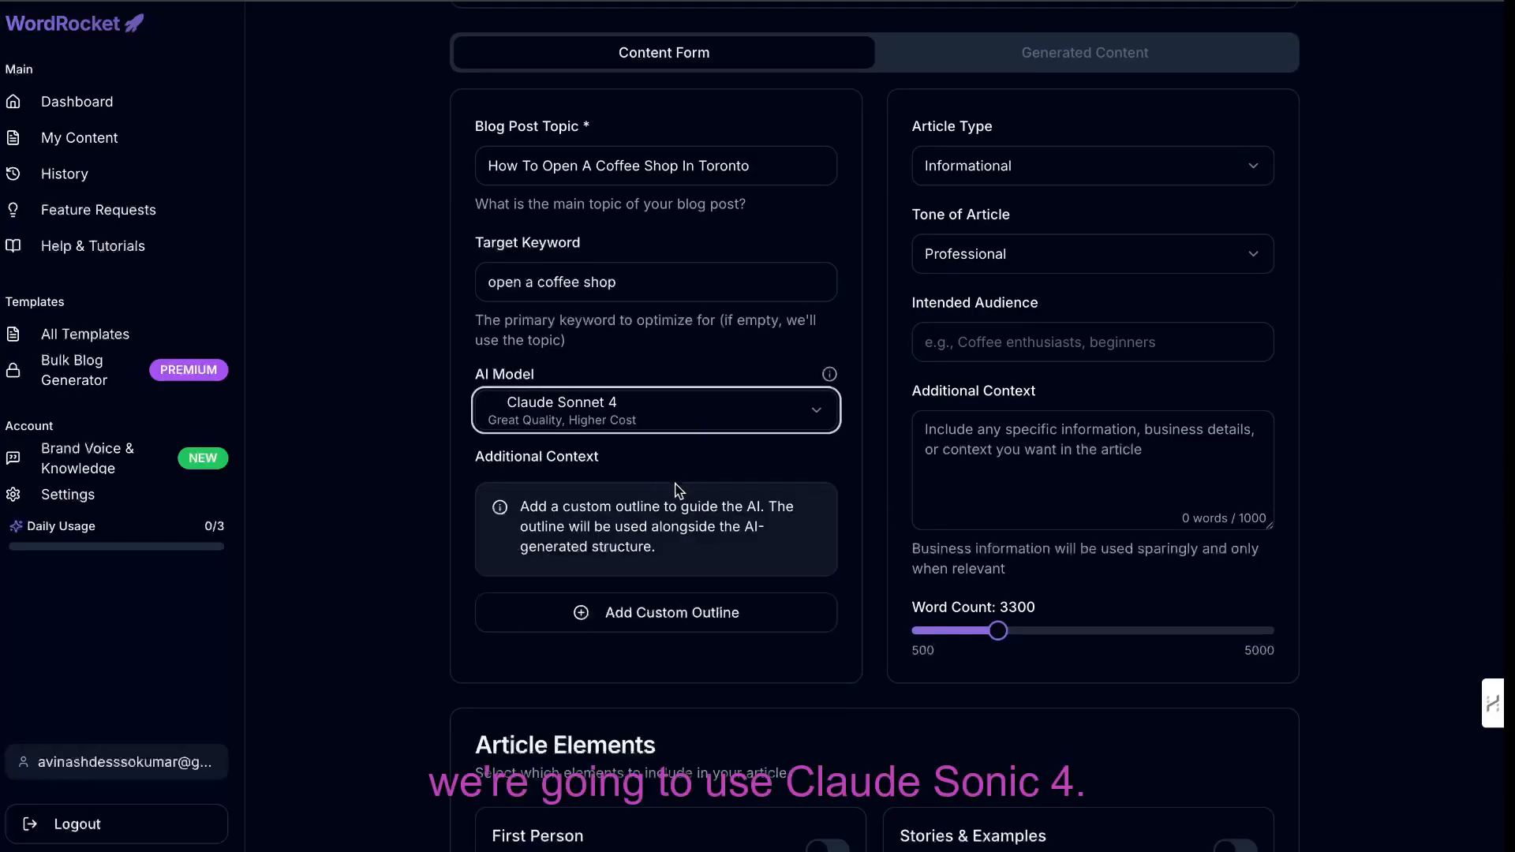
Set the word count to 3000 and choose Informational as the article type
left_click_drag(1015, 628, 1116, 645)
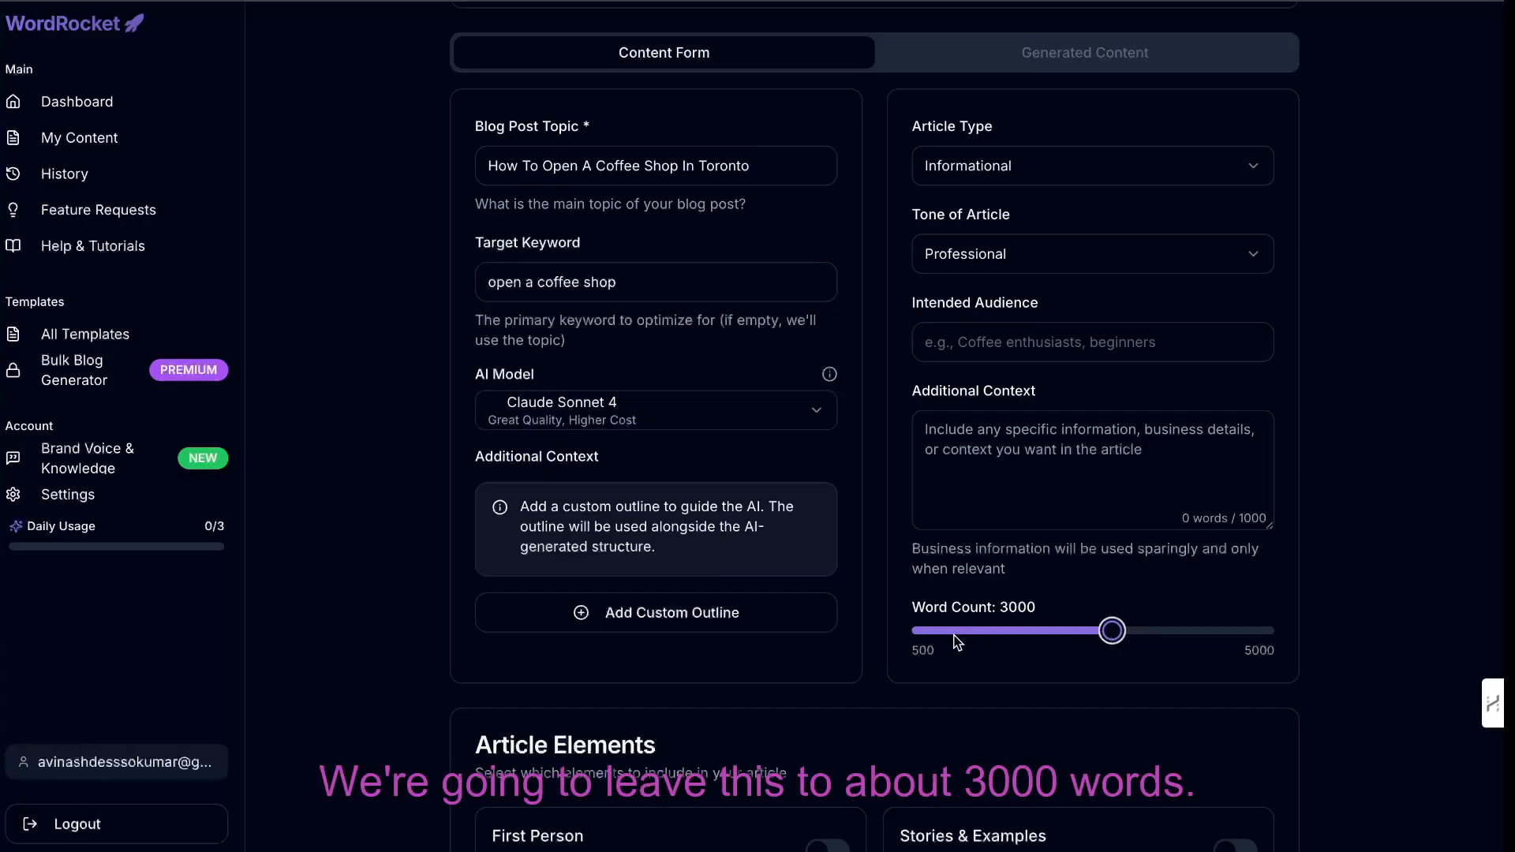
scroll(958, 642, "up", 1)
left_click(978, 199)
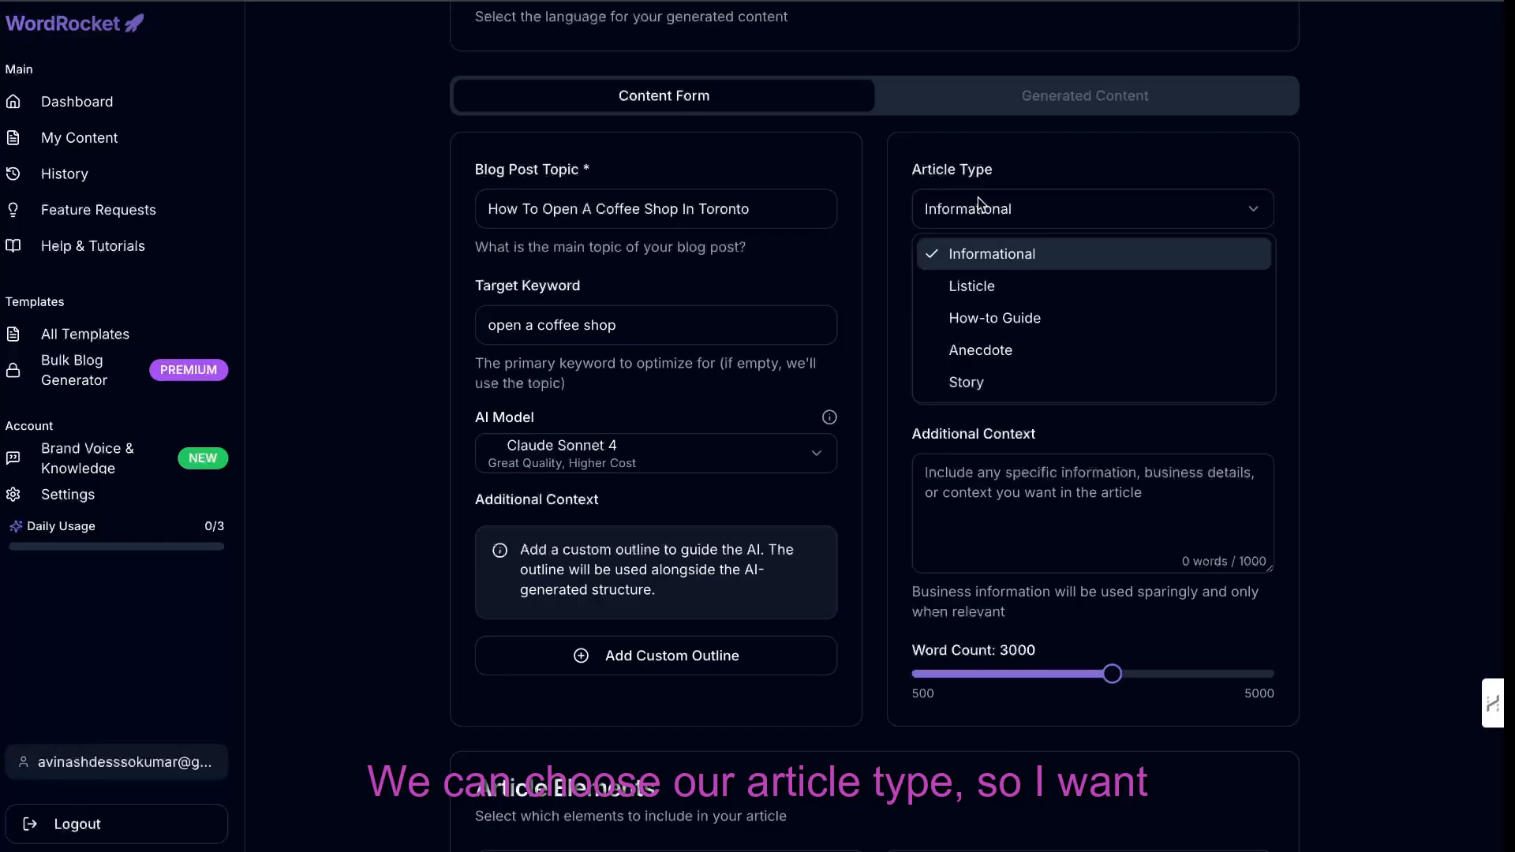
left_click(1001, 260)
Set the article's tone to Conversational and enter "business owners." as the intended audience, correcting the spelling of "business"
left_click(1012, 296)
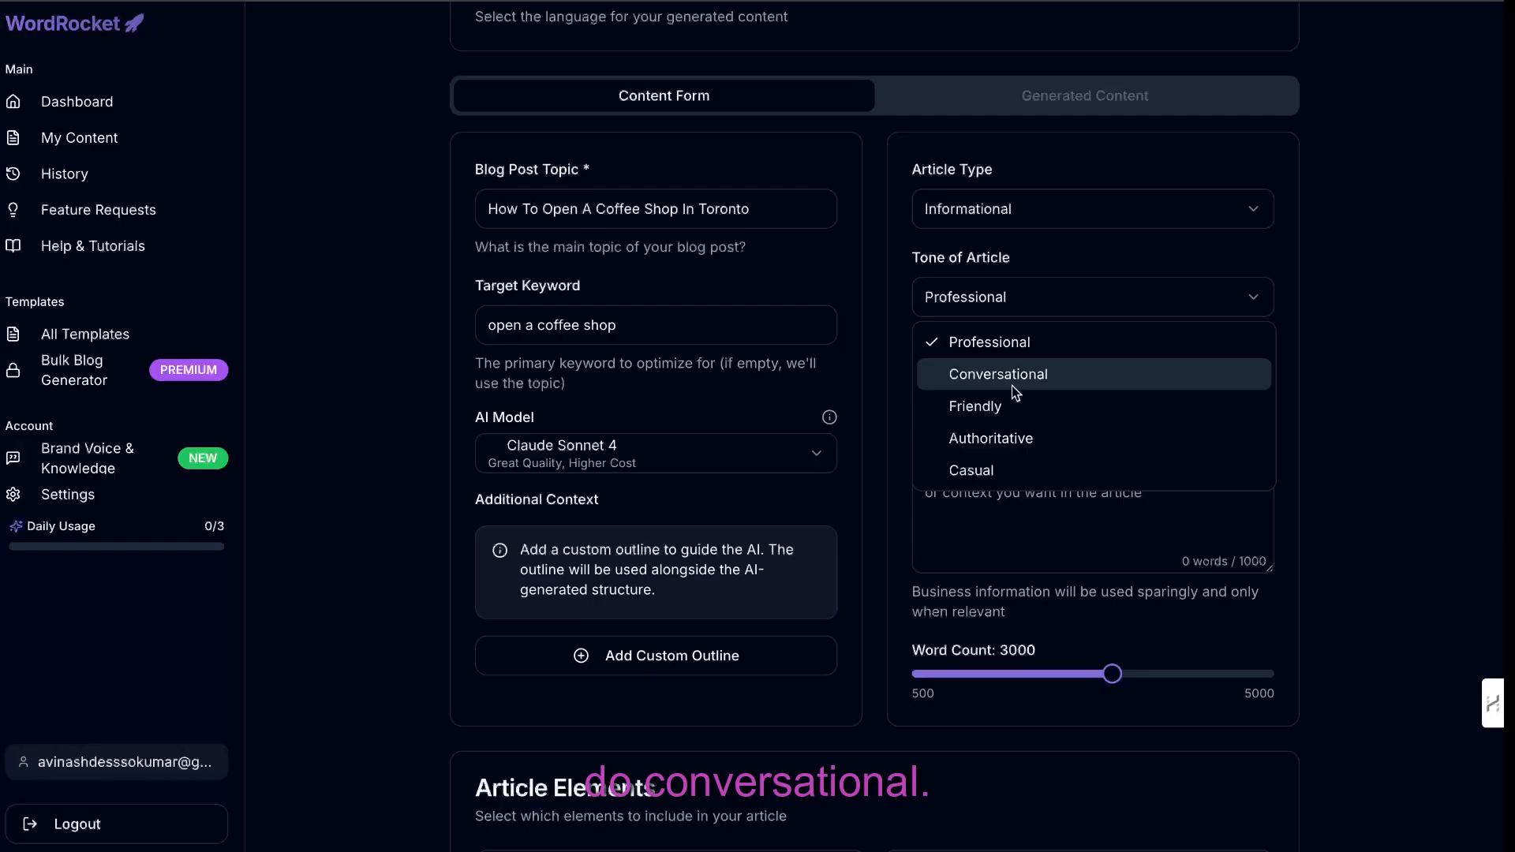
left_click(1015, 379)
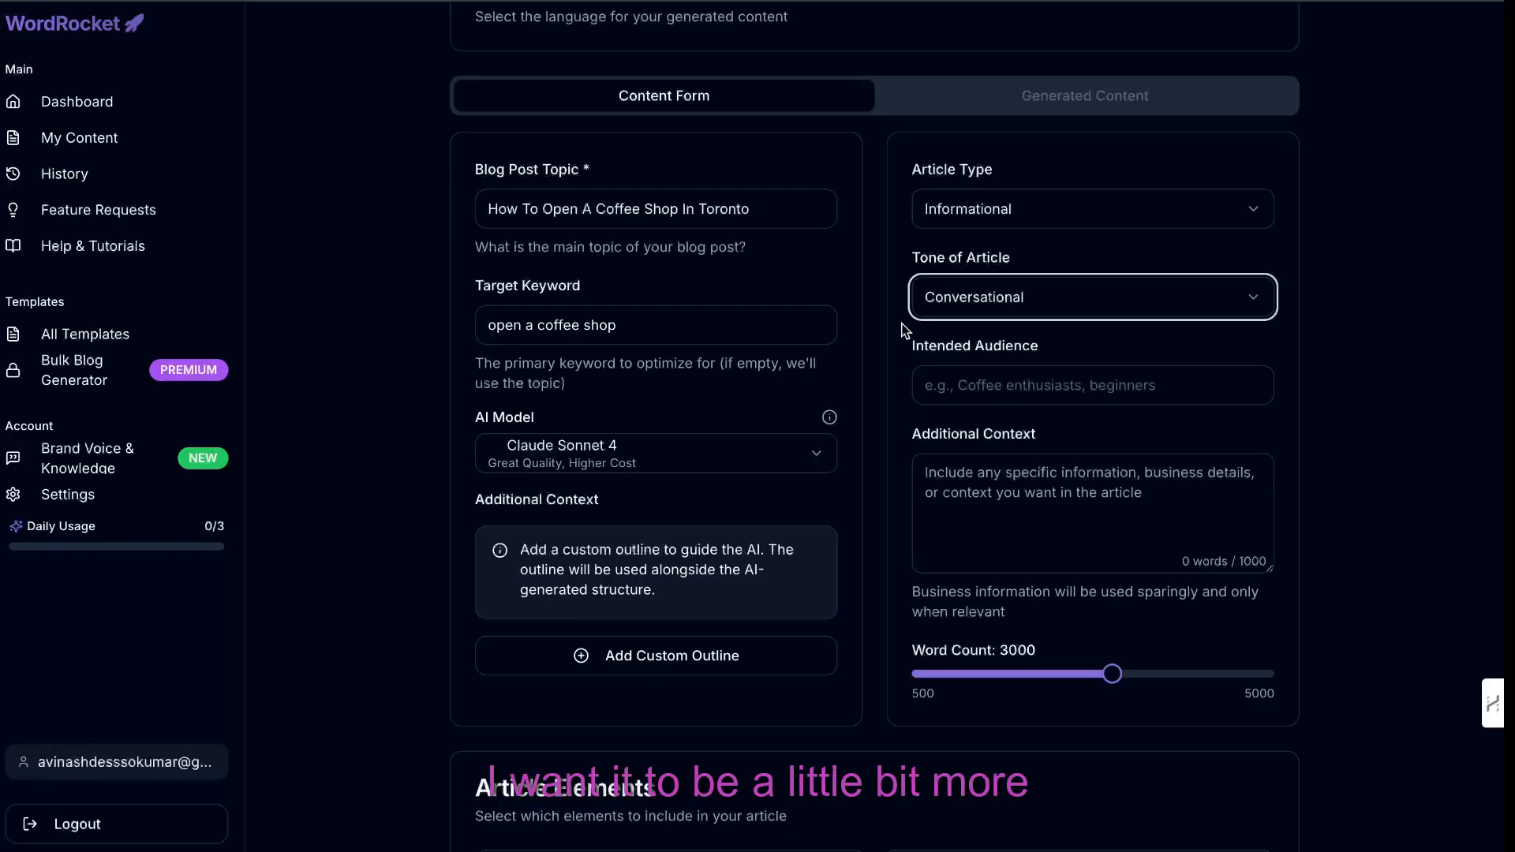
scroll(908, 335, "down", 1)
left_click(995, 365)
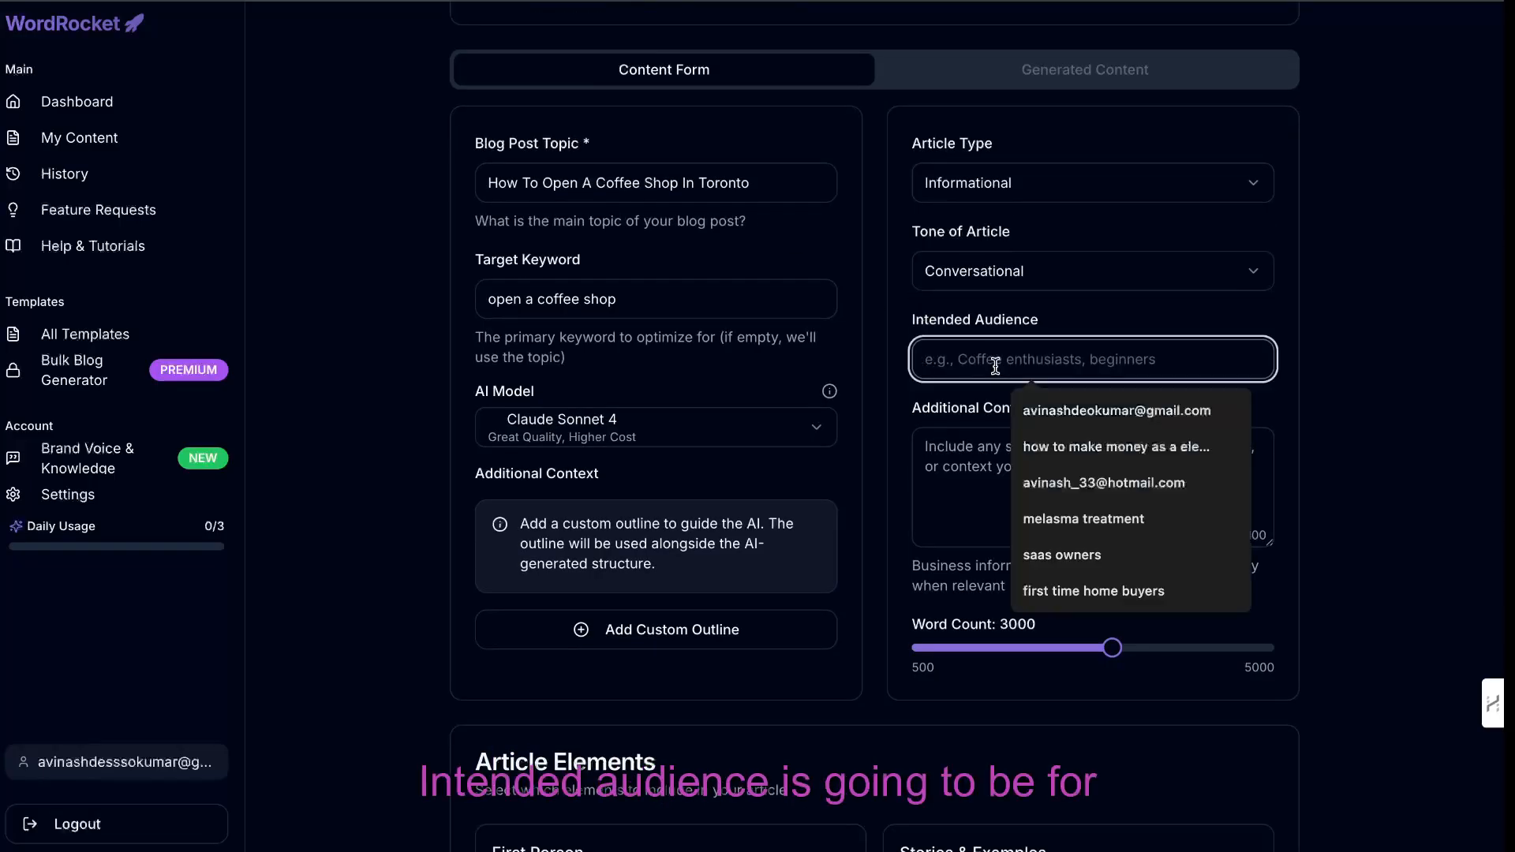
type("co")
key("BackSpace")
key("BackSpace")
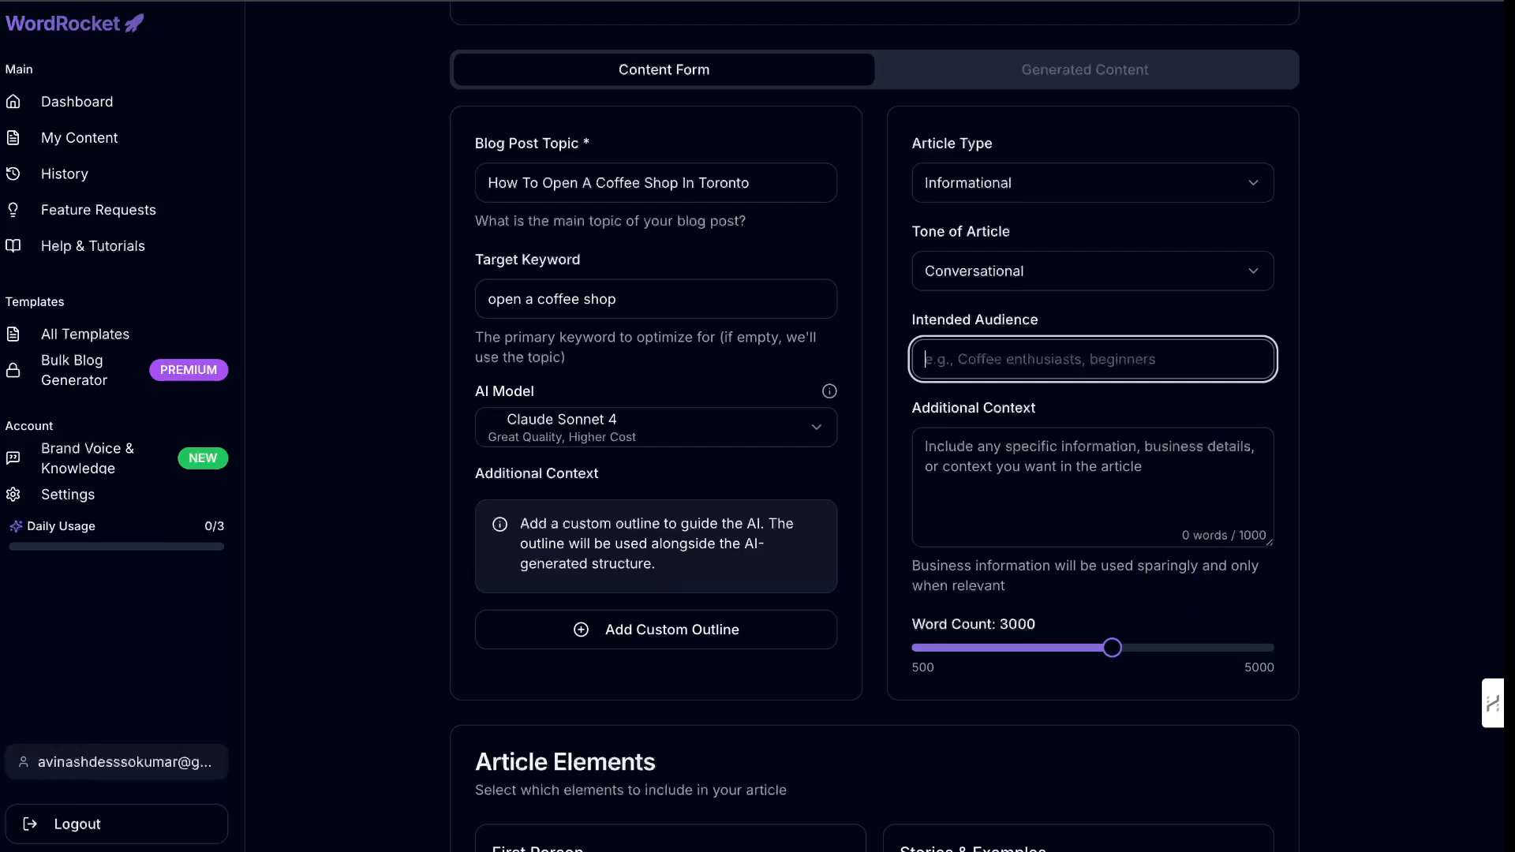
type("buisn")
key("BackSpace")
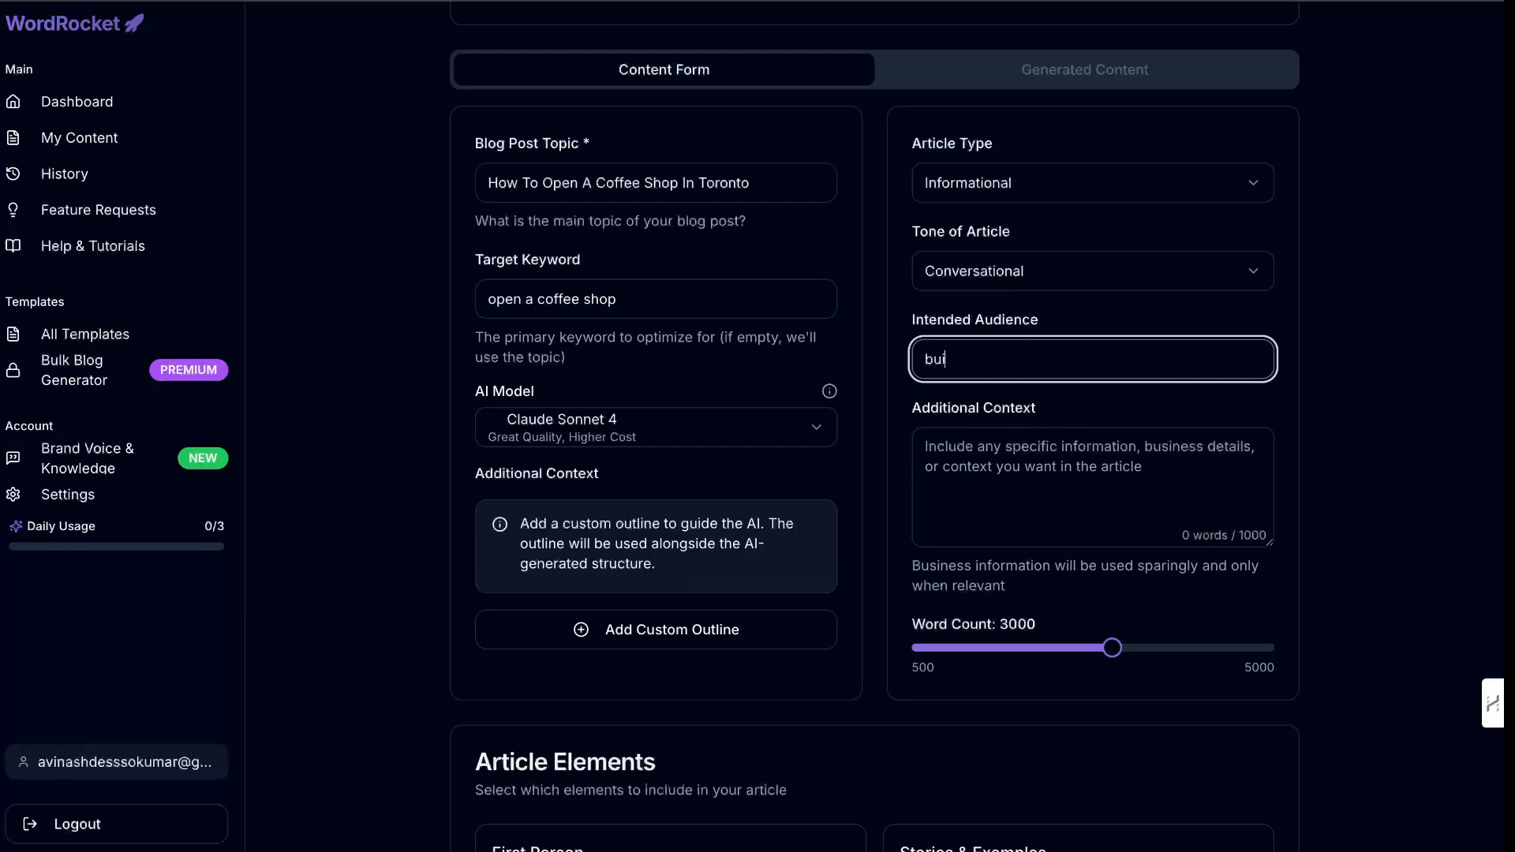
type("iness owners")
right_click(968, 361)
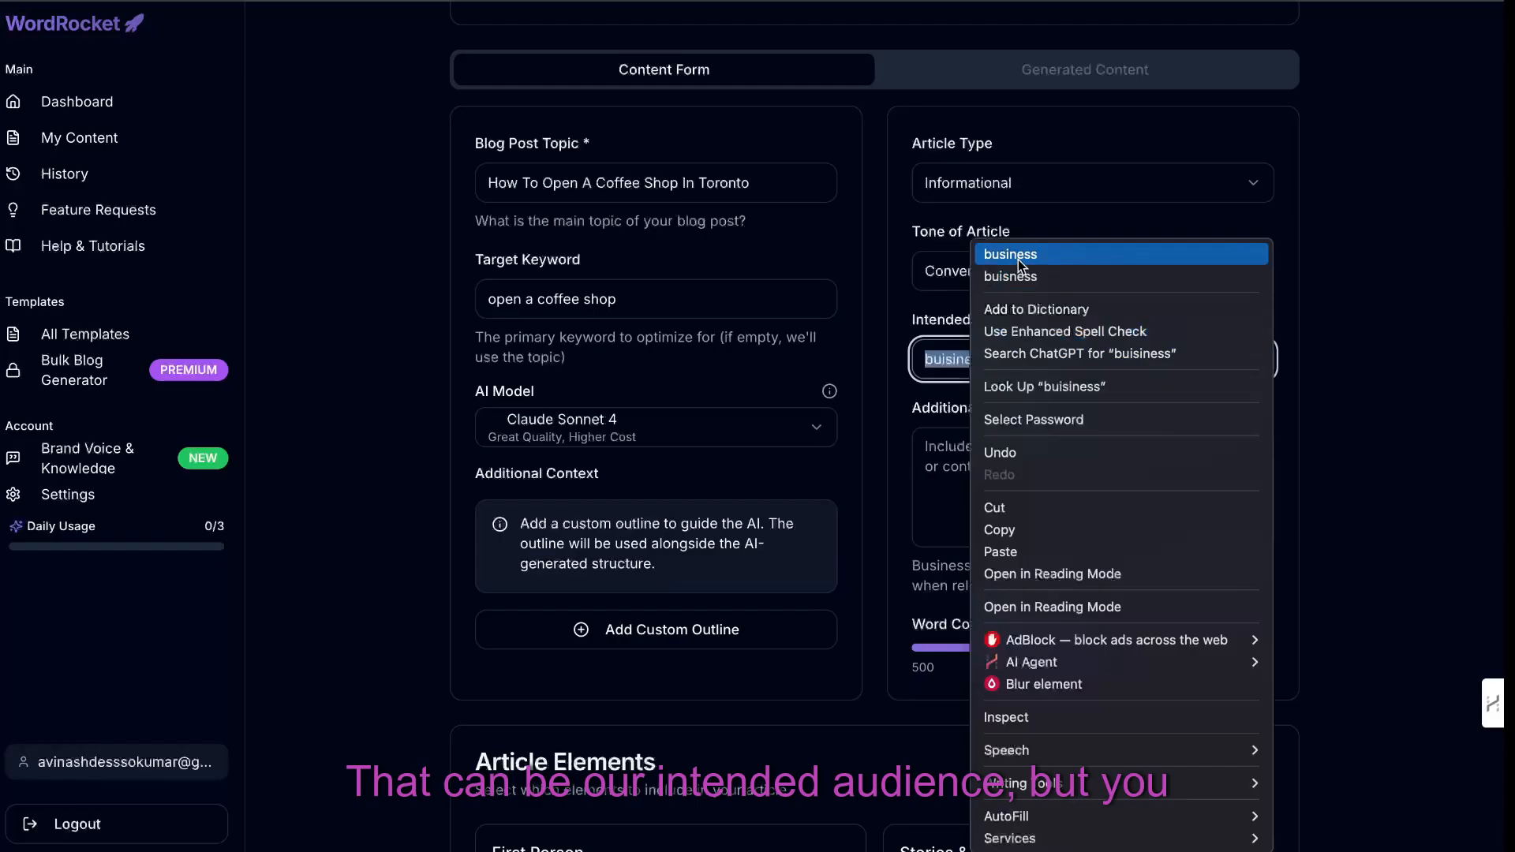
left_click(1018, 260)
key("Tab")
left_click(1036, 364)
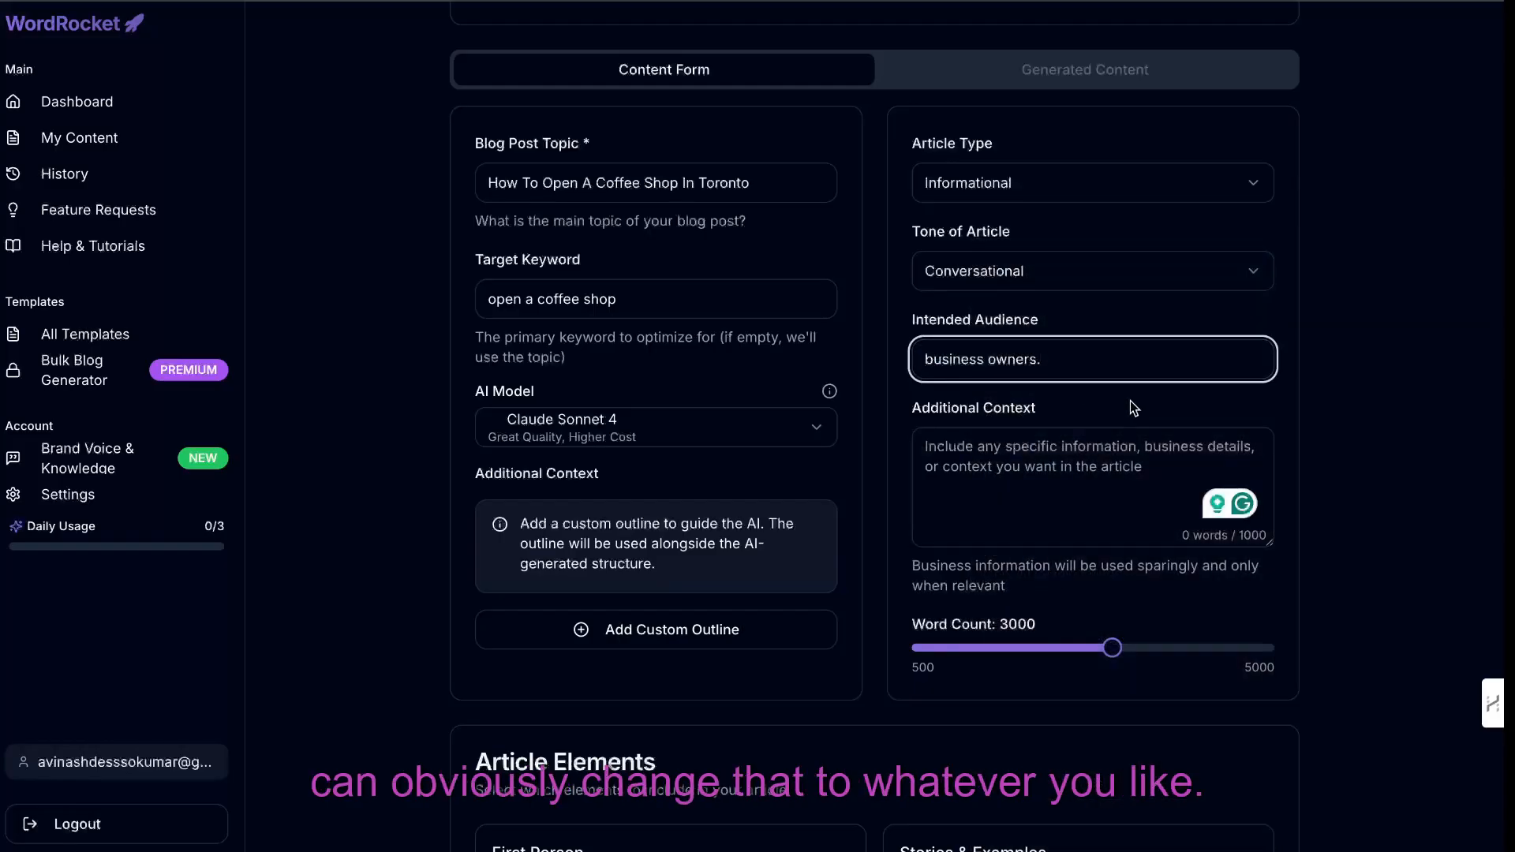
View the example structure in the custom outline editor and close it without adding an outline
scroll(999, 473, "down", 1)
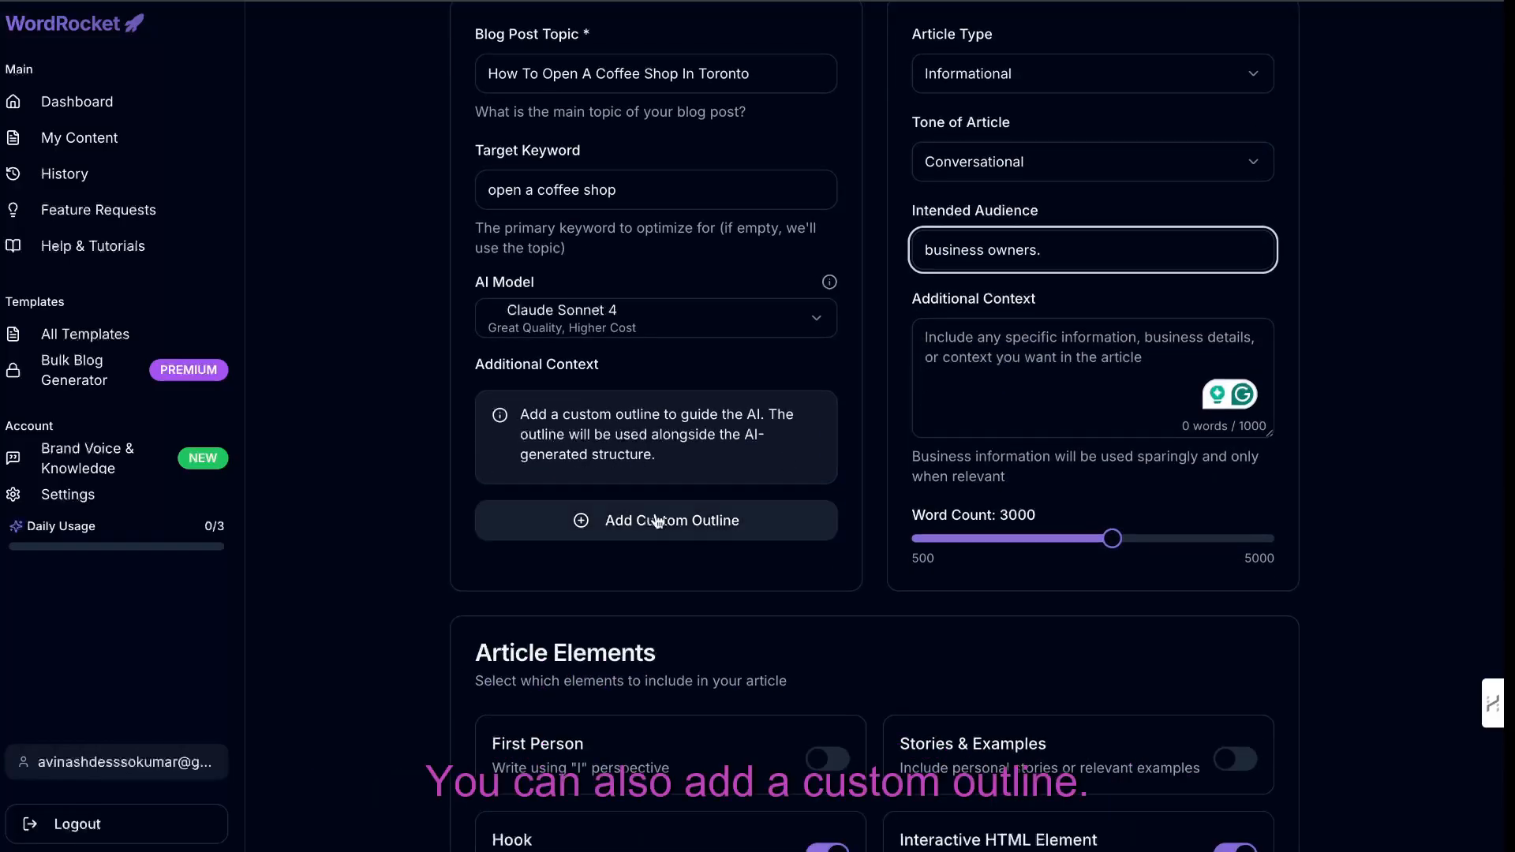
left_click(636, 520)
scroll(671, 494, "down", 2)
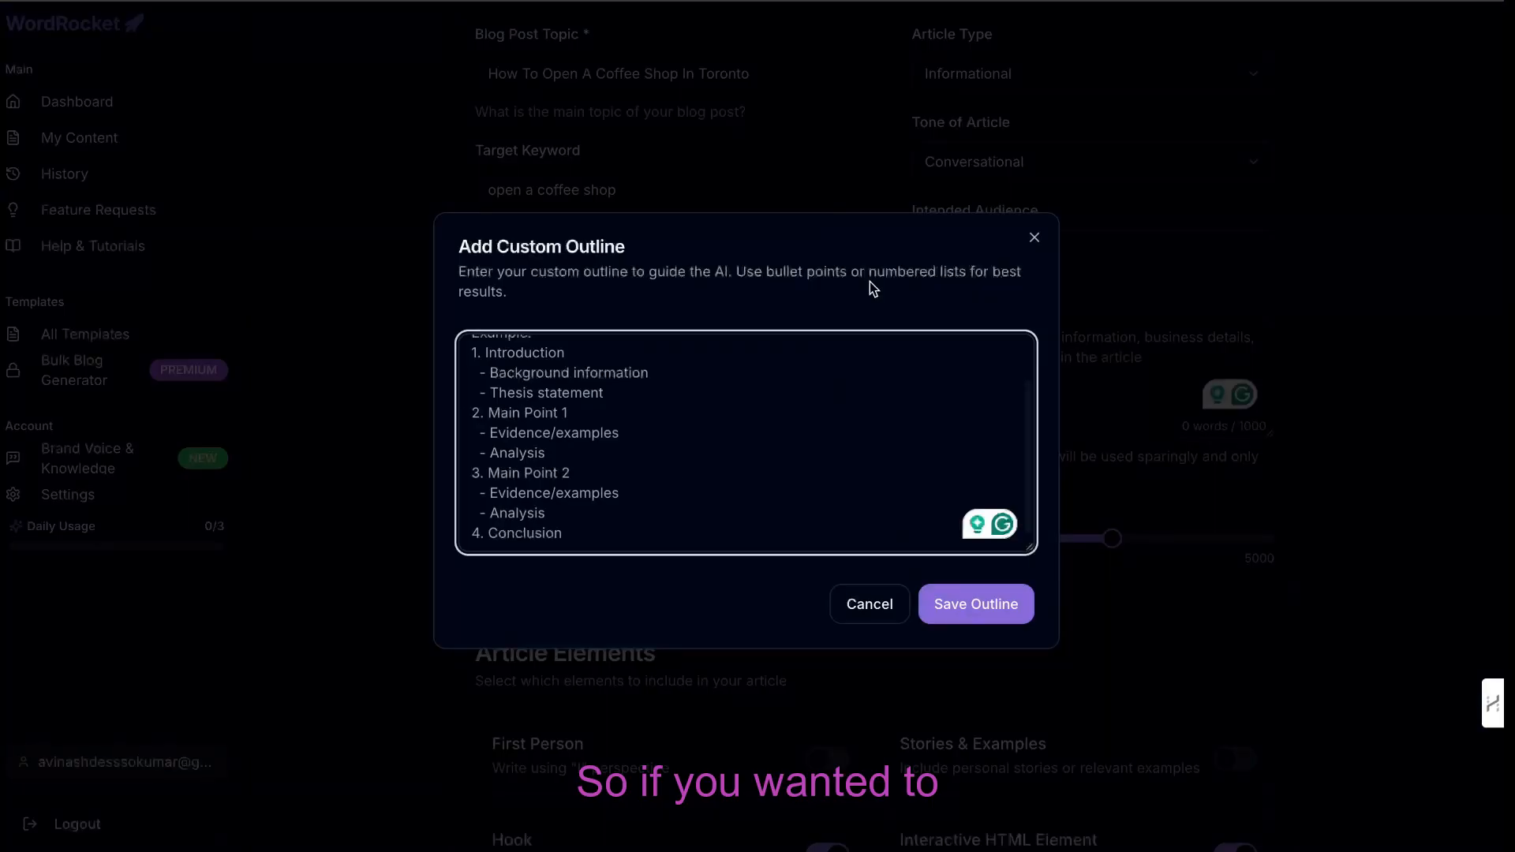
left_click(1032, 239)
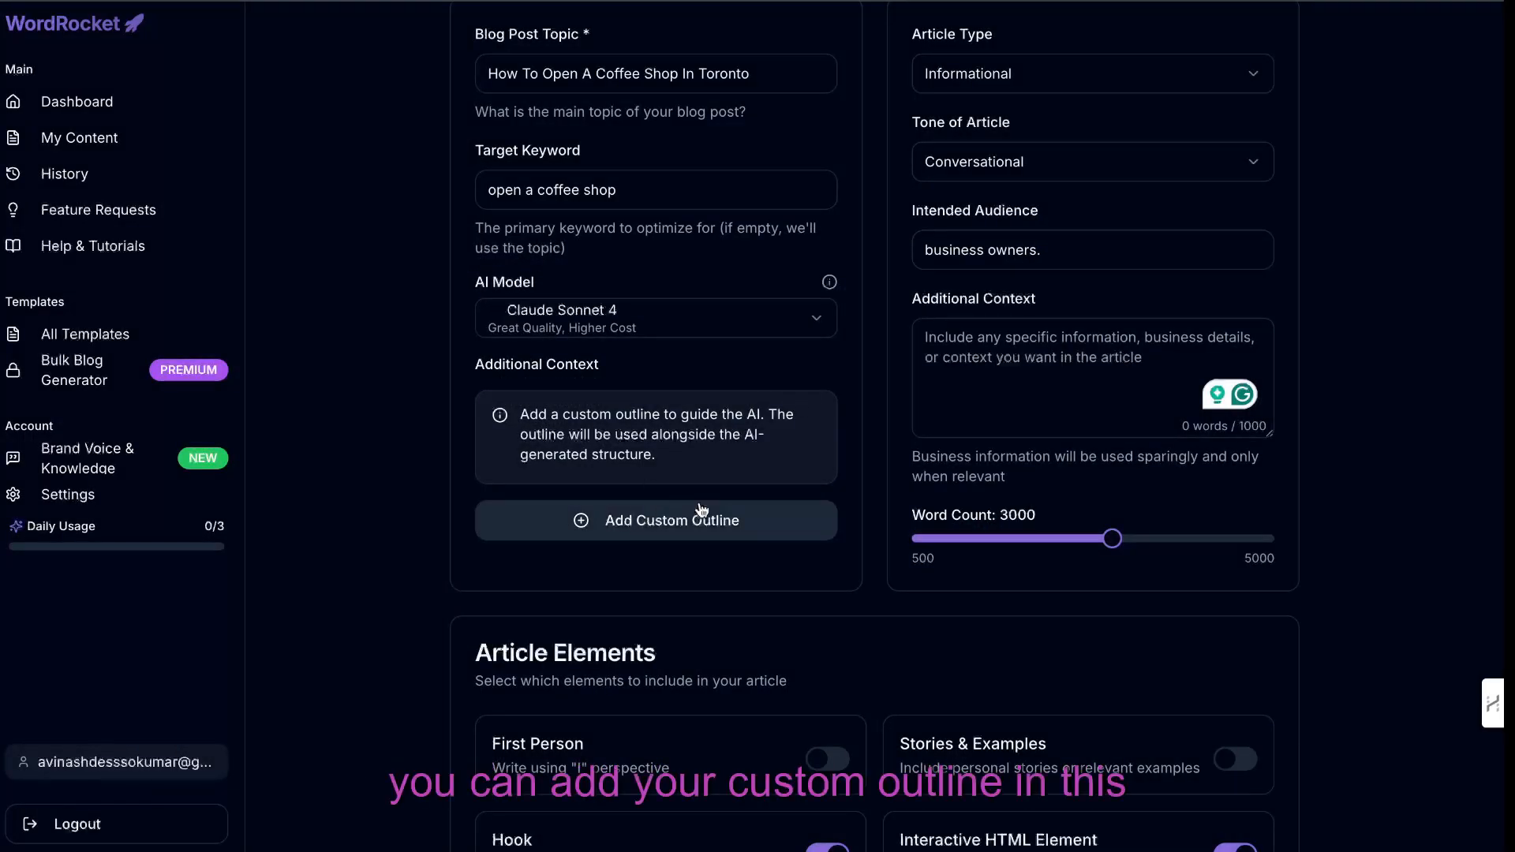
Enable Stories & Examples in the article elements, leaving the First Person perspective off
scroll(717, 529, "down", 3)
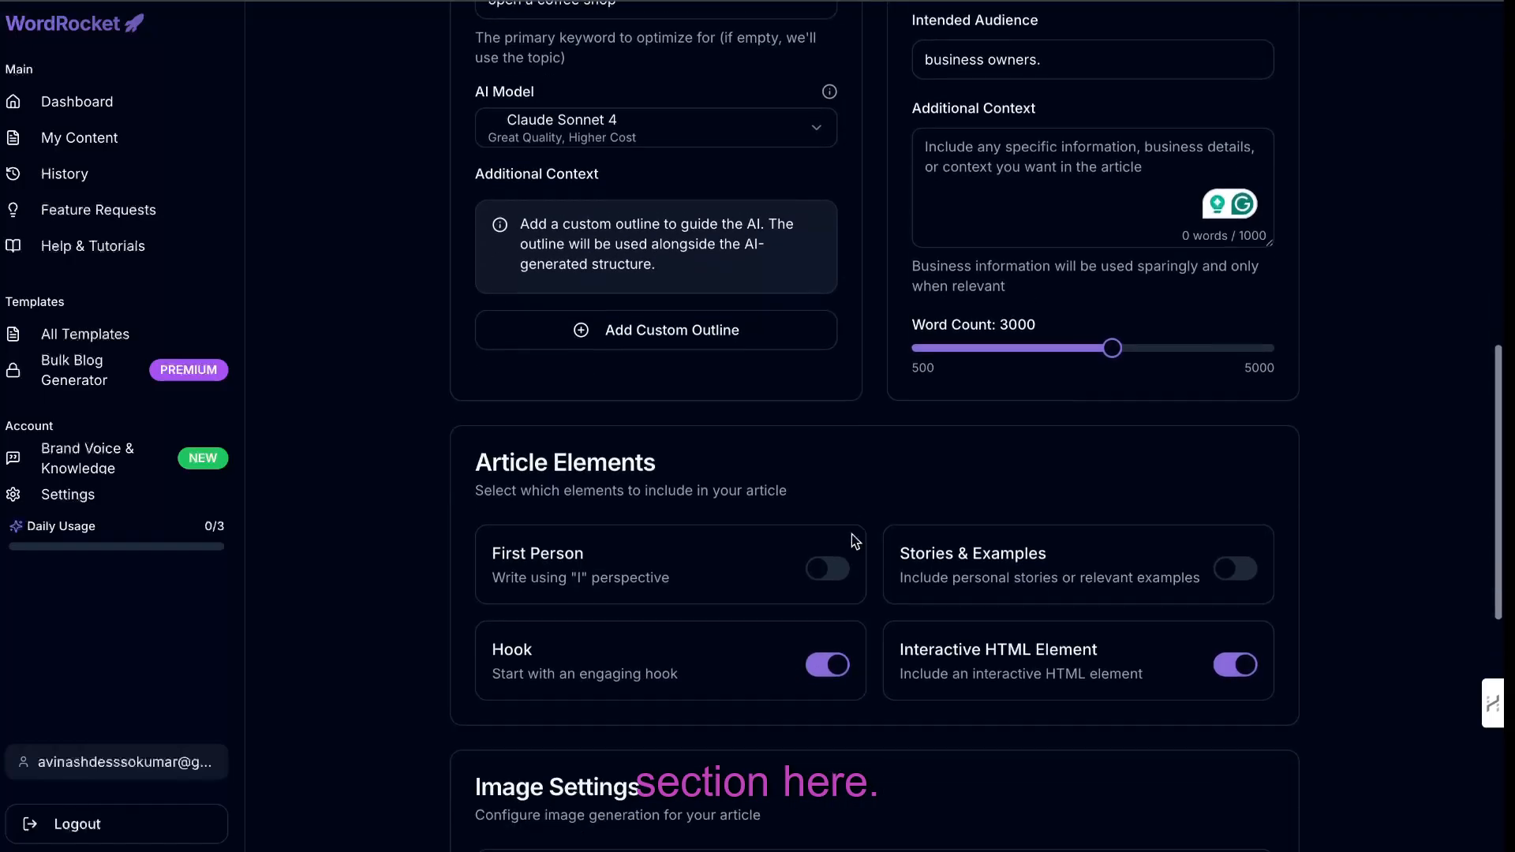
left_click(827, 534)
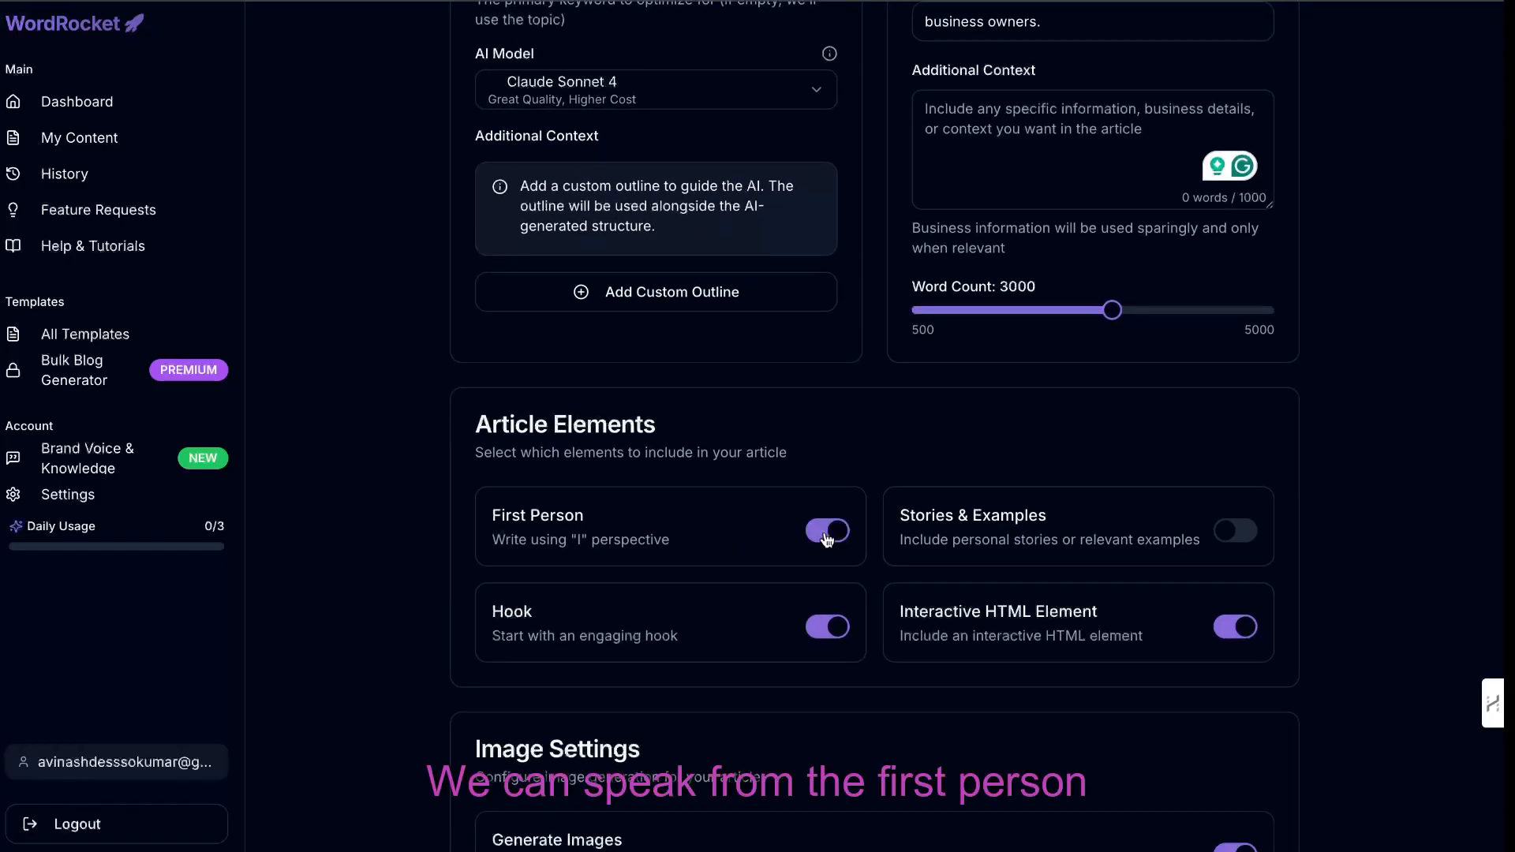
left_click(826, 536)
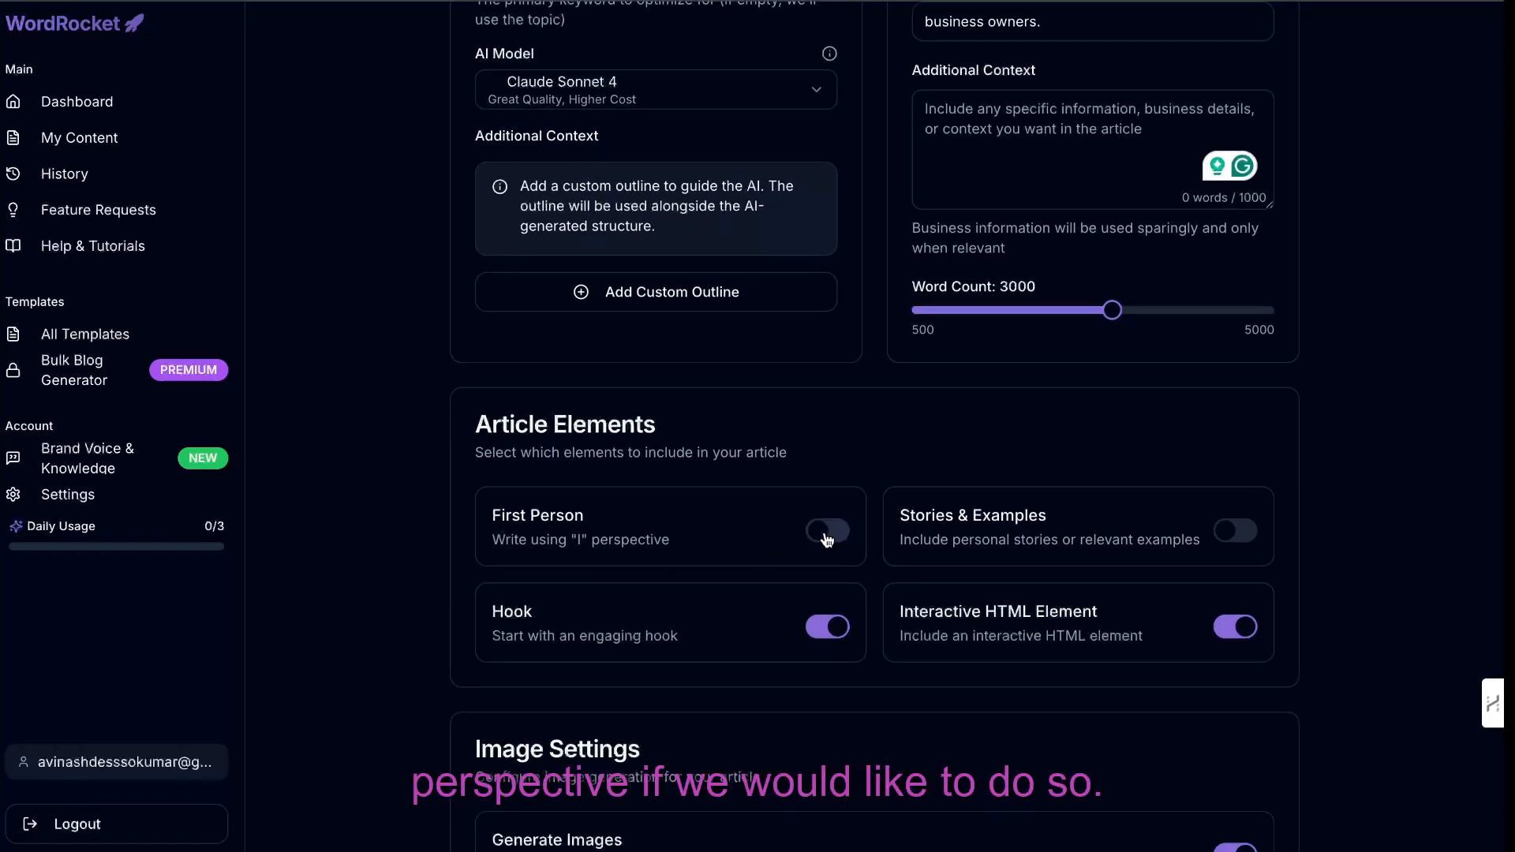
left_click(1234, 540)
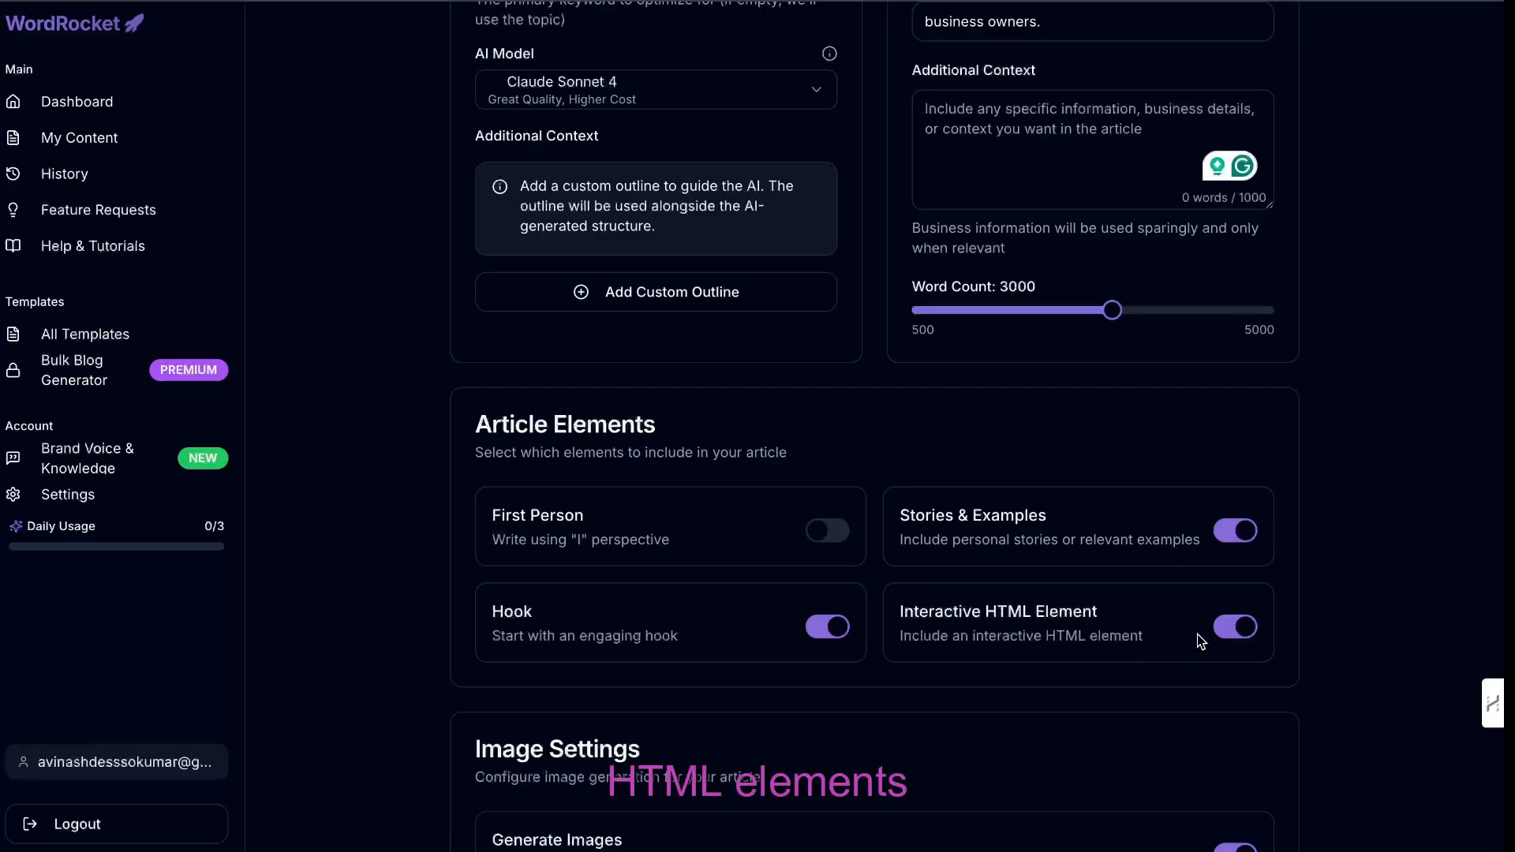
scroll(1200, 640, "down", 1)
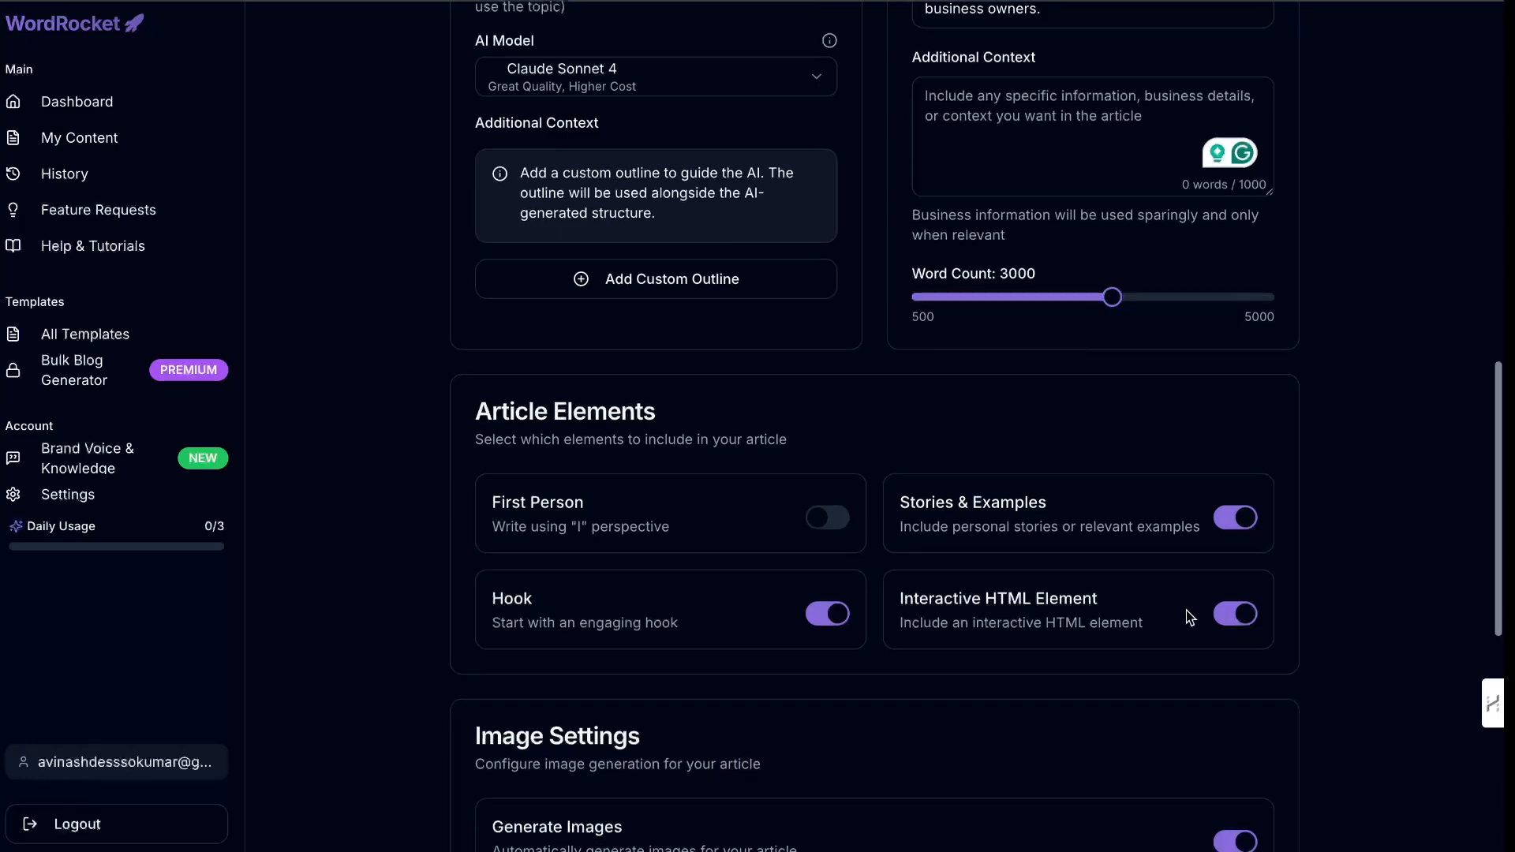
scroll(1186, 610, "up", 5)
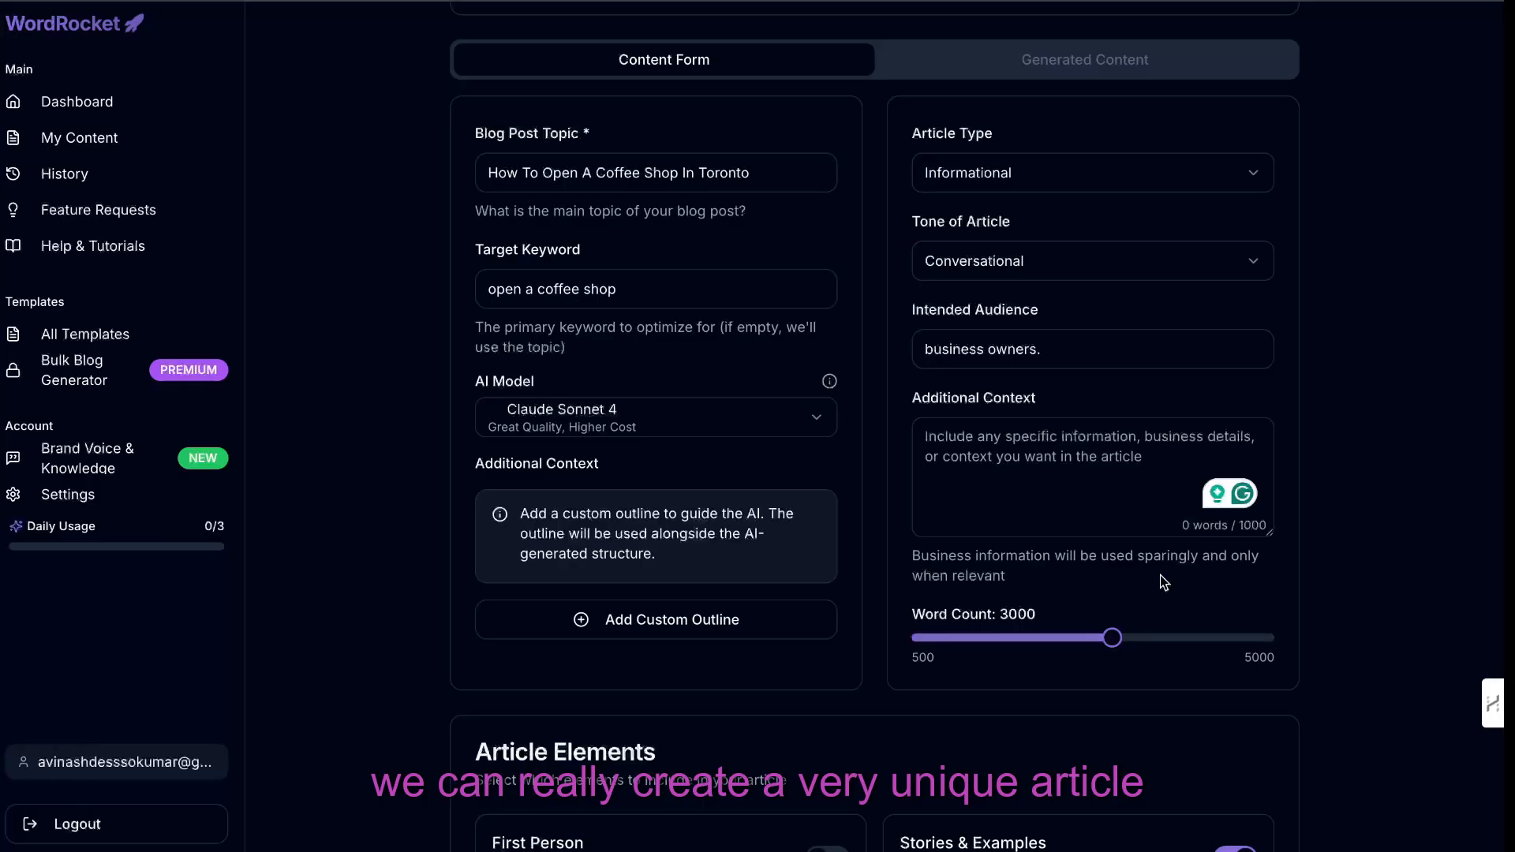
Enter the OpenAI API key in the image settings, with image generation enabled
scroll(1161, 576, "down", 5)
scroll(1160, 576, "down", 4)
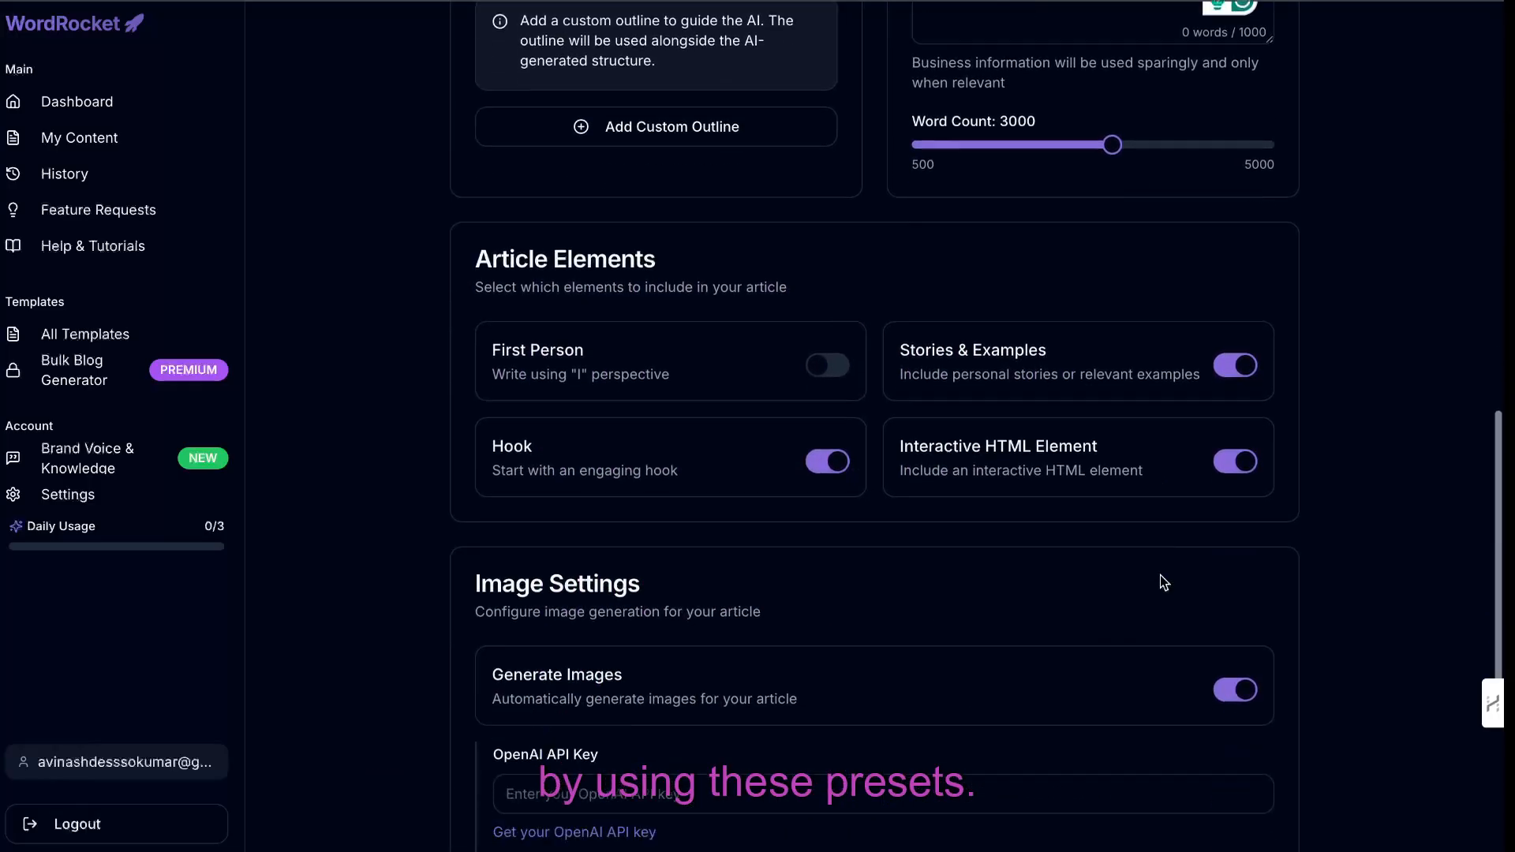
scroll(850, 587, "down", 1)
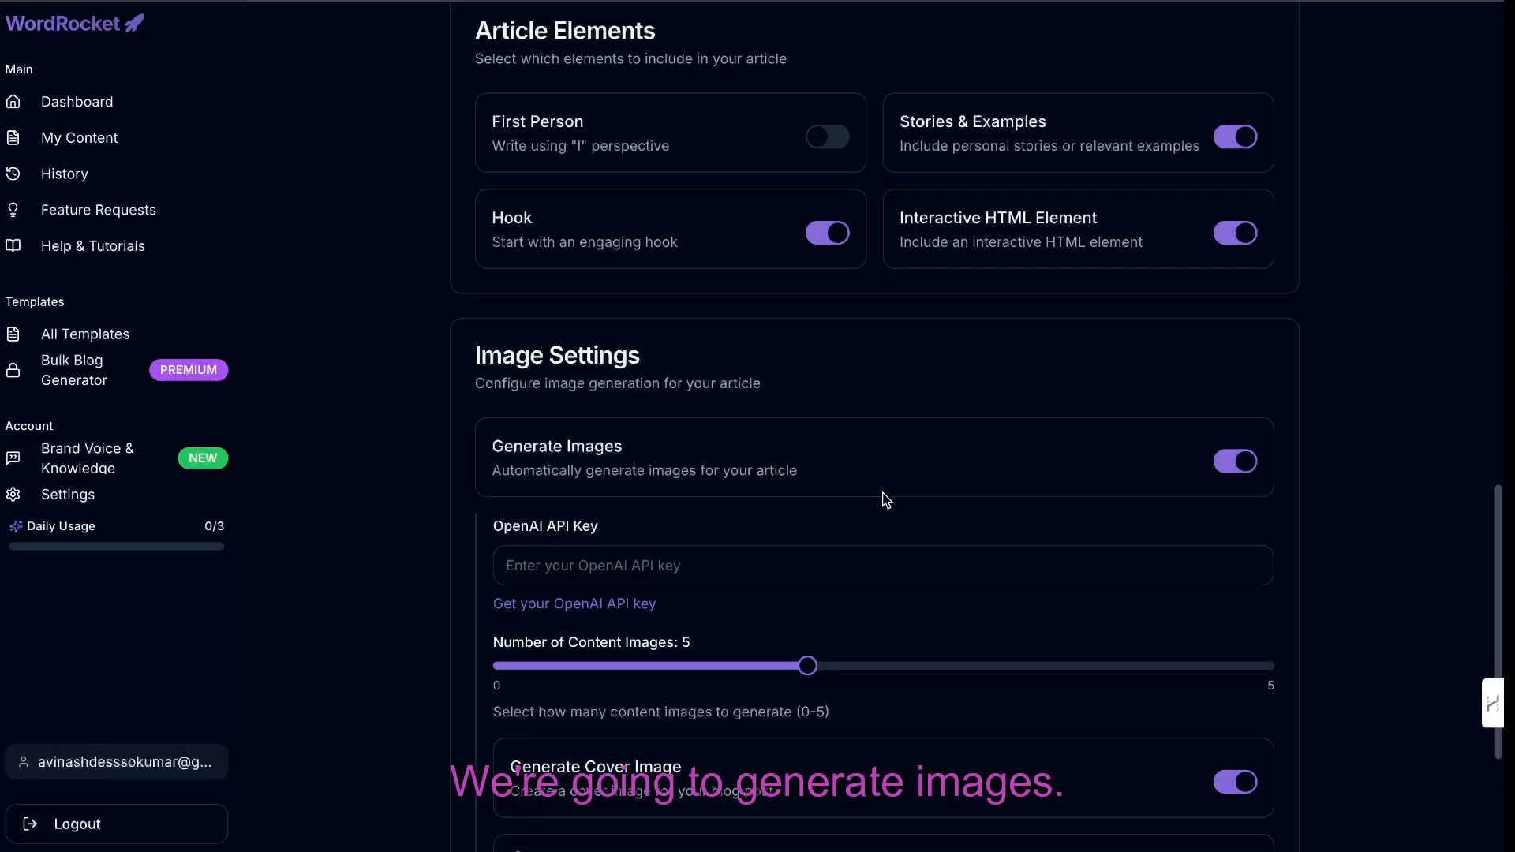
left_click(830, 550)
key("ctrl+v")
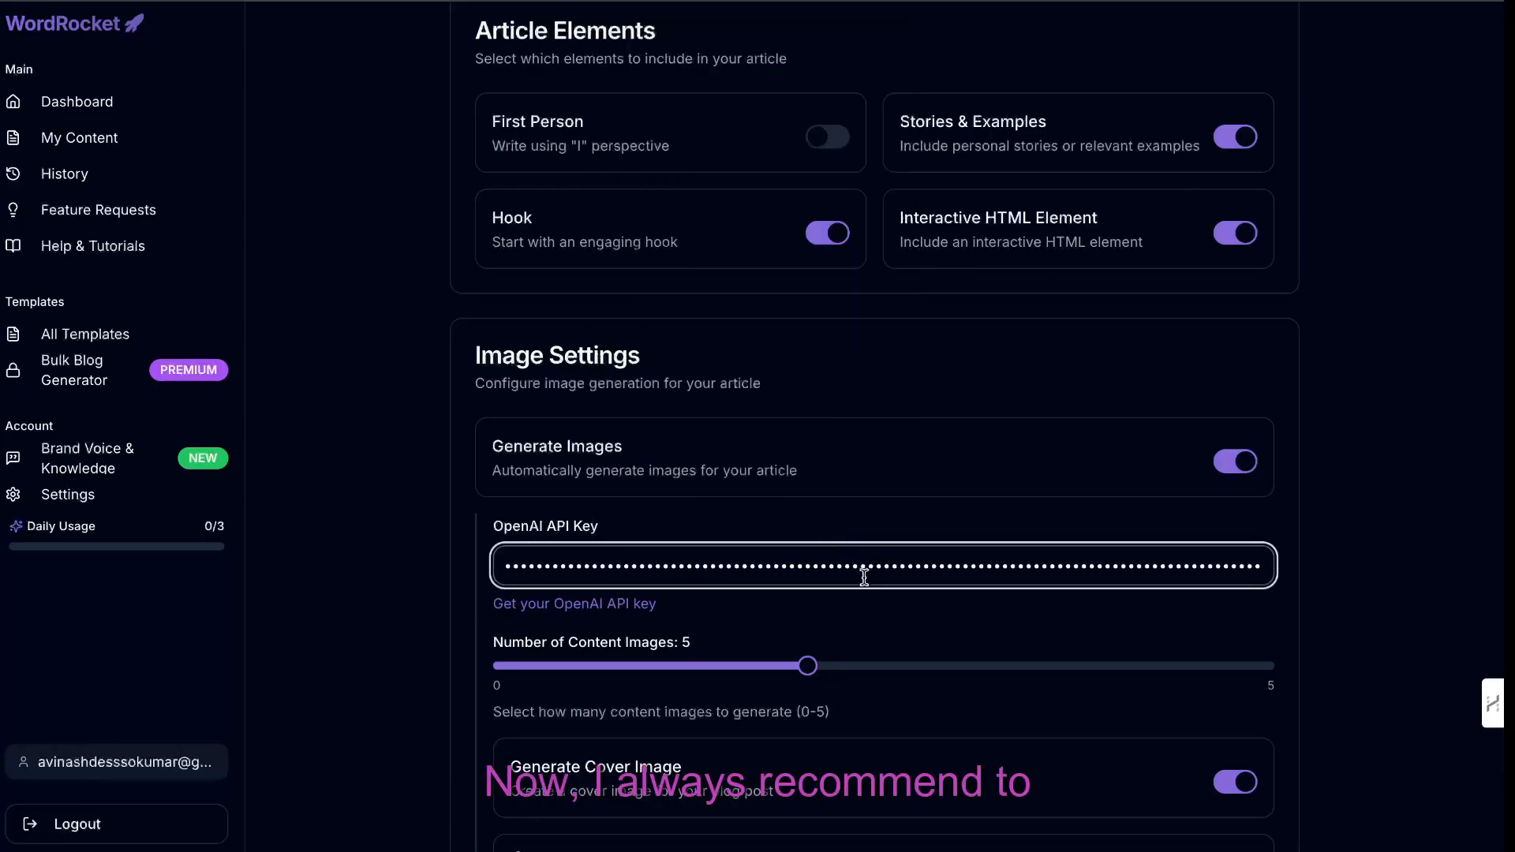
left_click(888, 594)
scroll(937, 624, "down", 1)
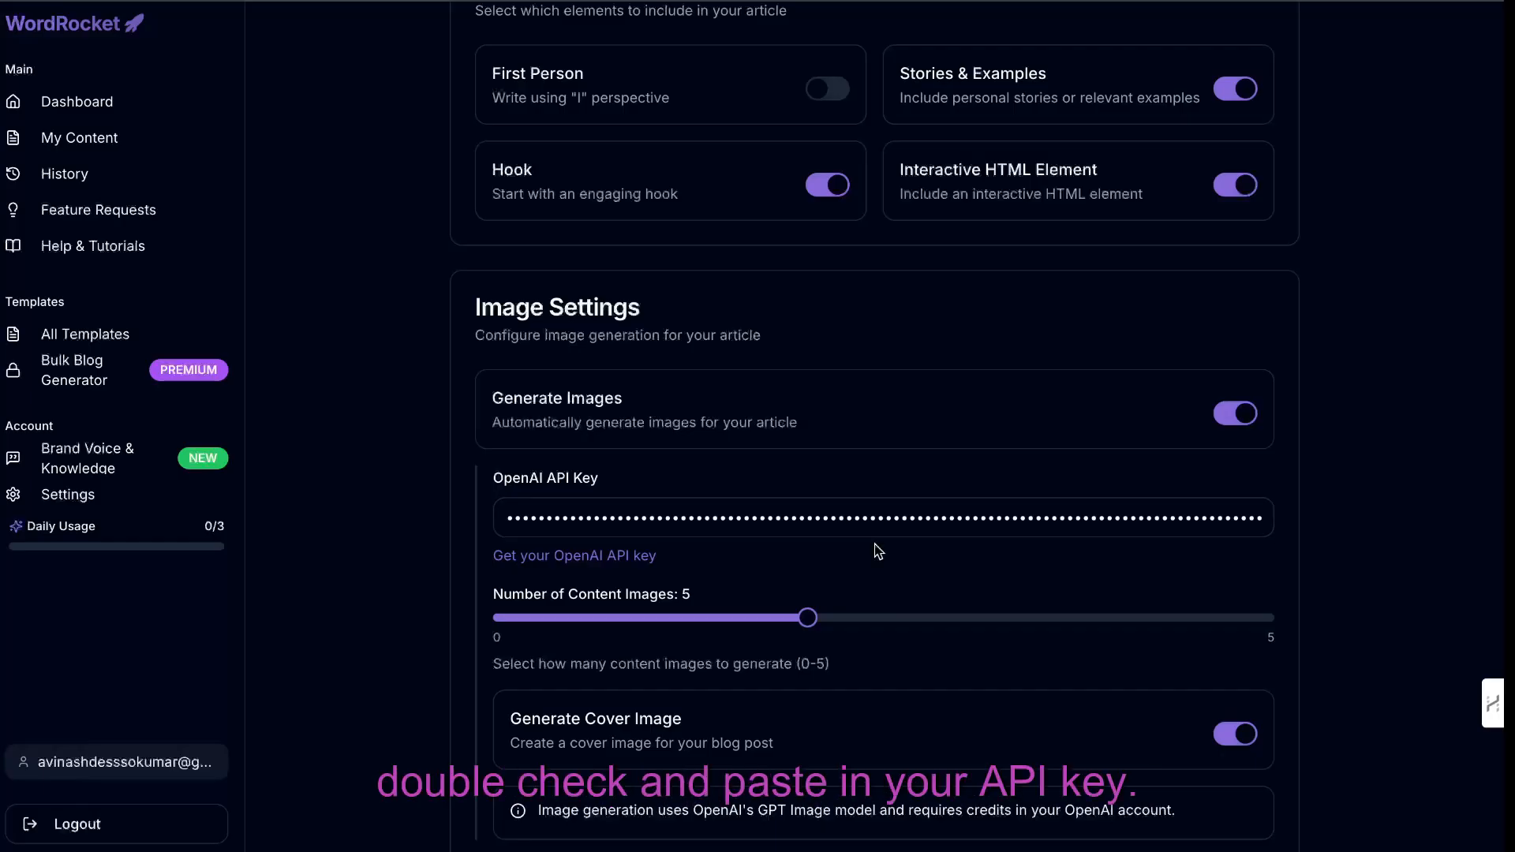
Set the number of content images to 4, leaving cover image generation enabled
scroll(878, 550, "down", 1)
left_click(710, 533)
left_click(849, 535)
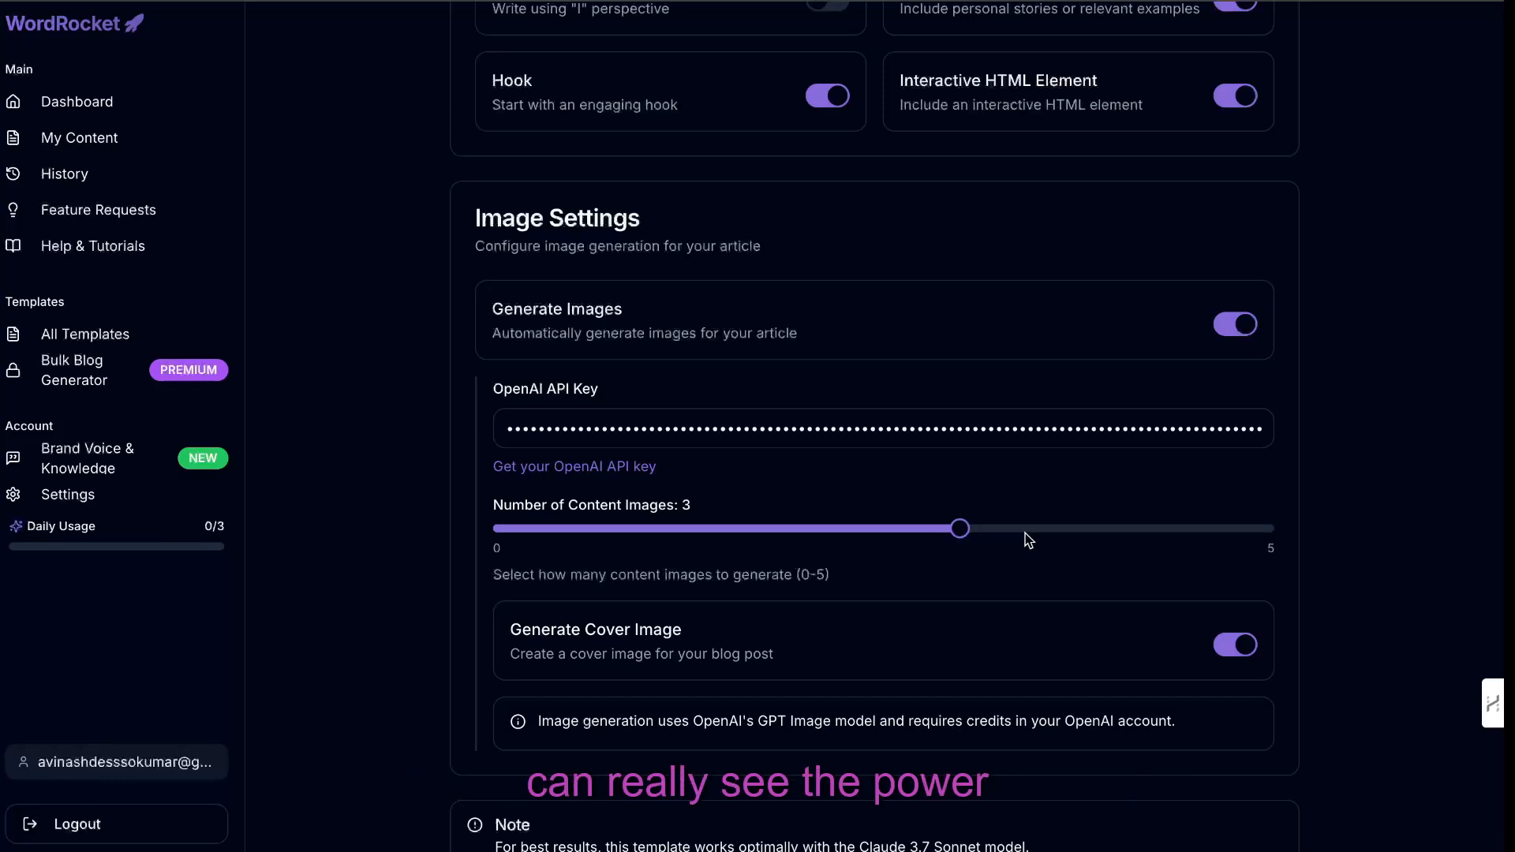
left_click(1052, 534)
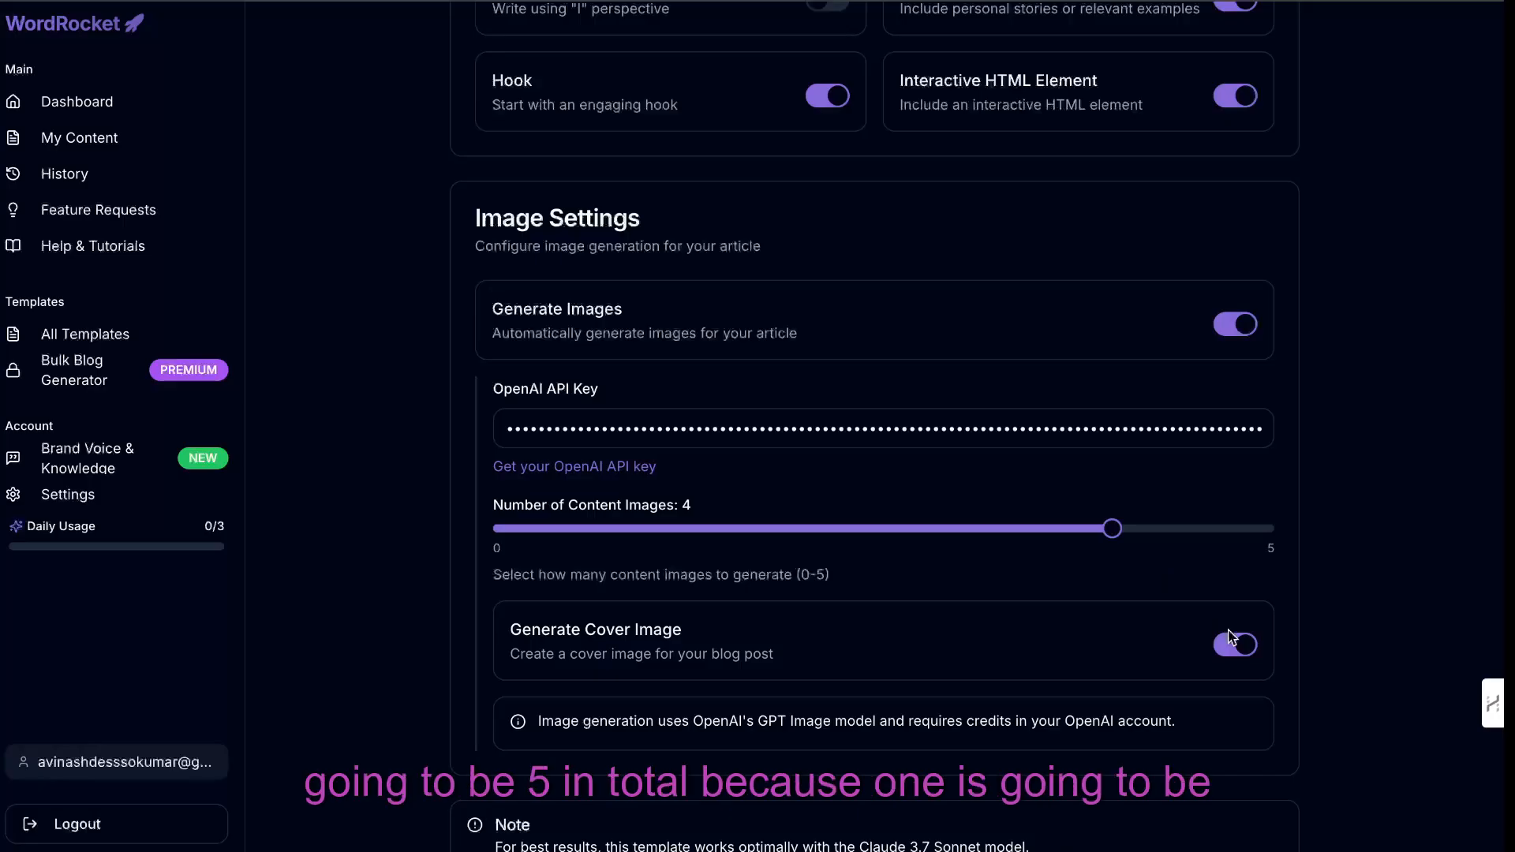
scroll(1231, 642, "down", 2)
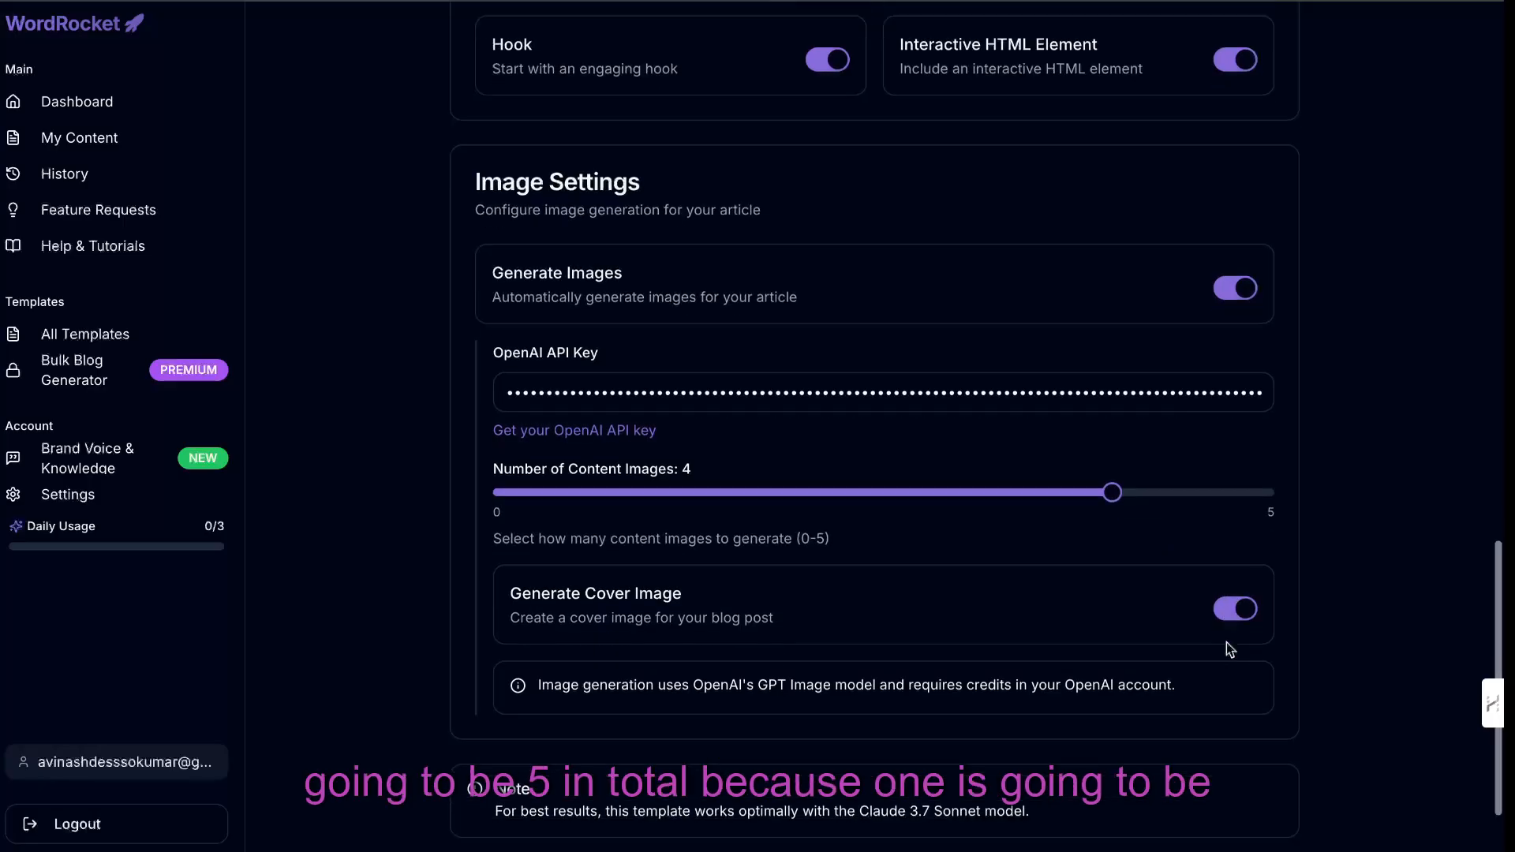
Rescan the theminorsurgerycenter.com sitemap for internal links
scroll(1226, 642, "up", 20)
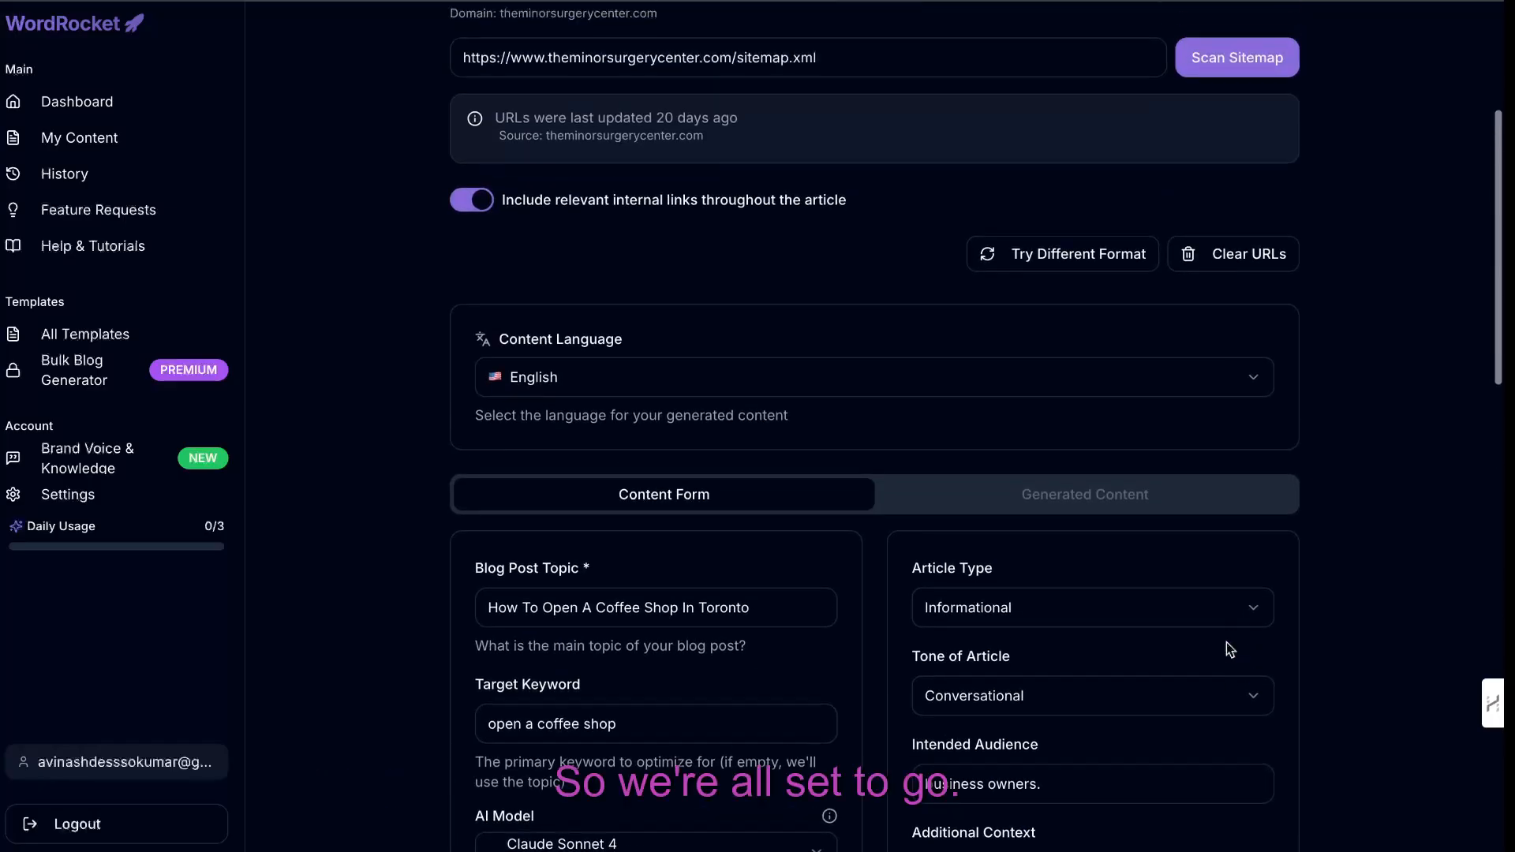
scroll(673, 339, "up", 6)
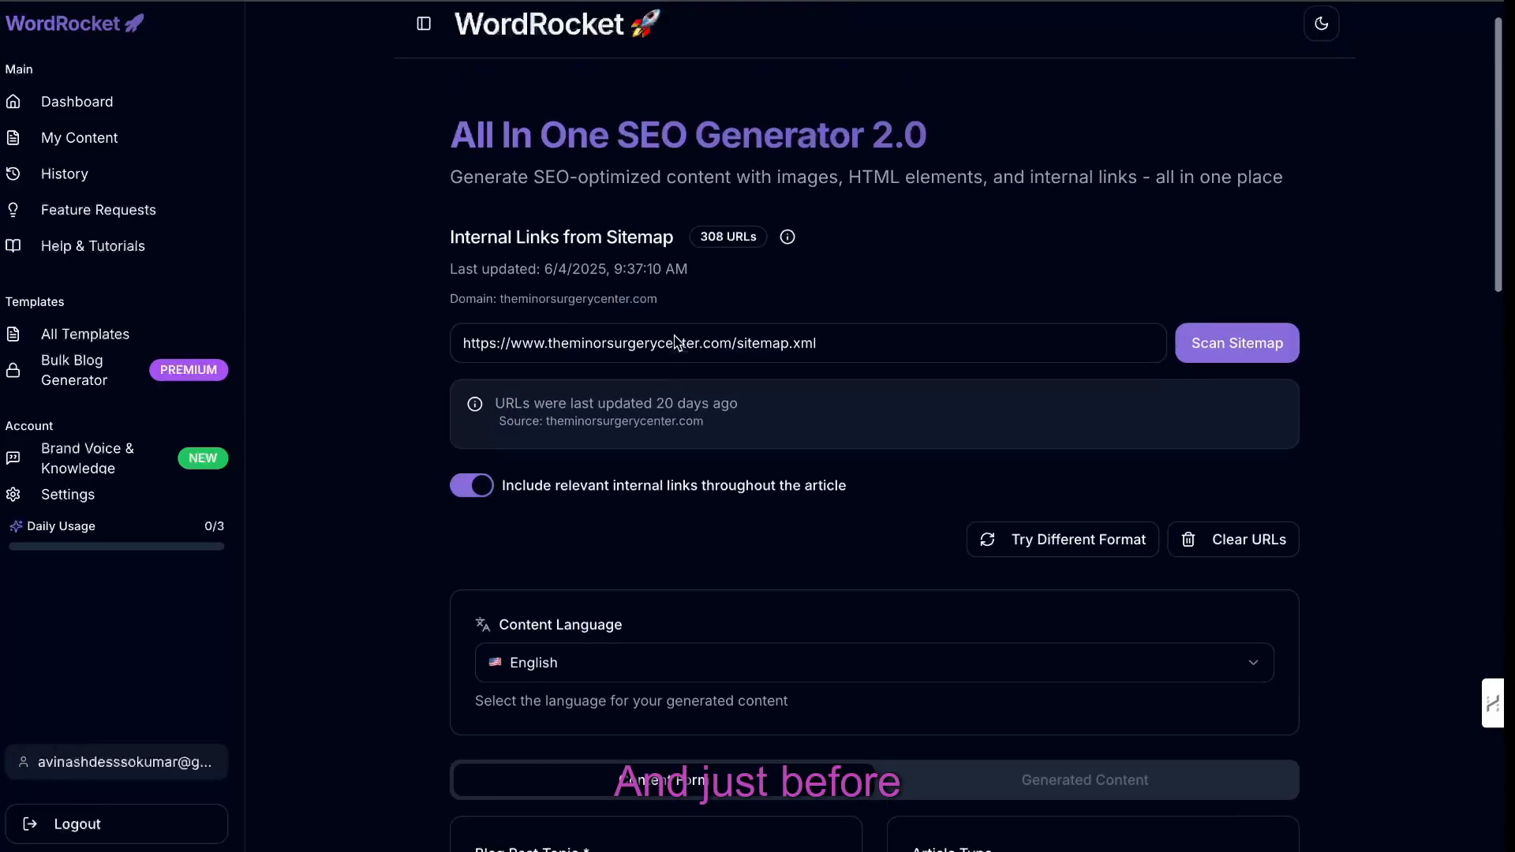
scroll(673, 439, "down", 5)
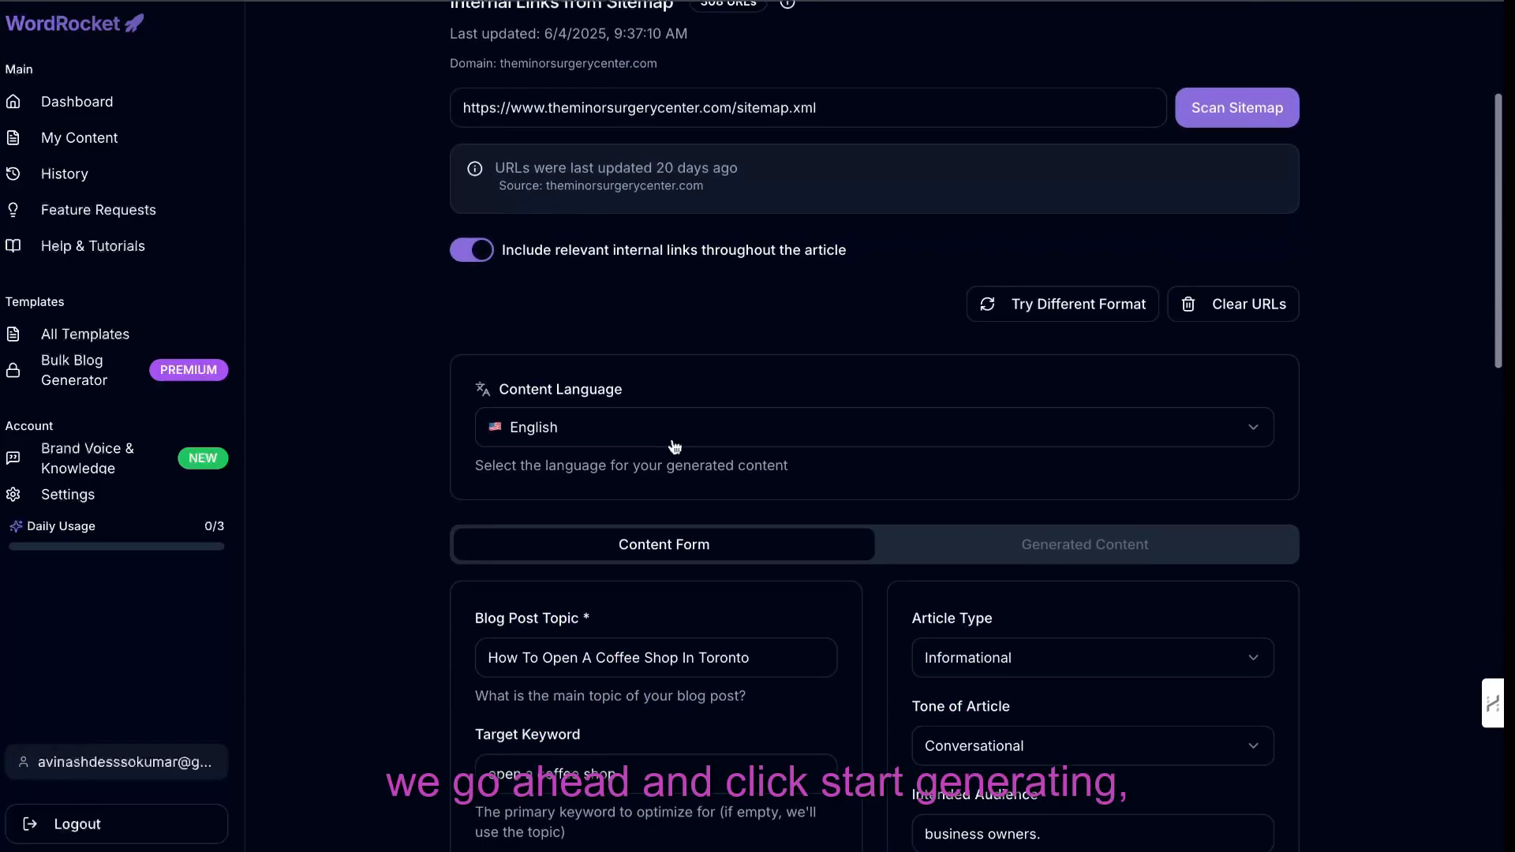
scroll(638, 347, "up", 5)
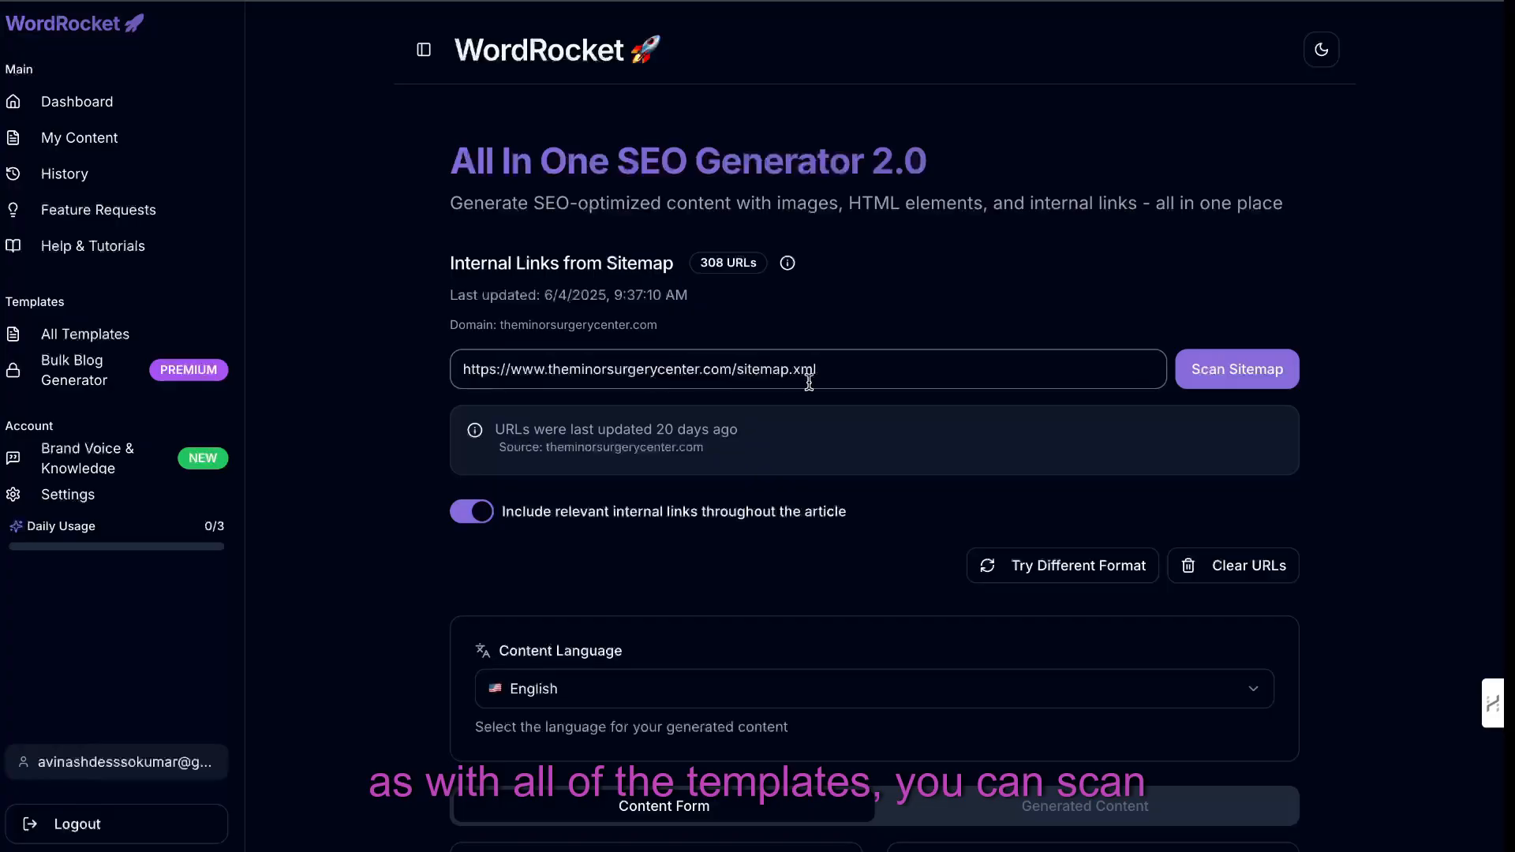
left_click(1205, 365)
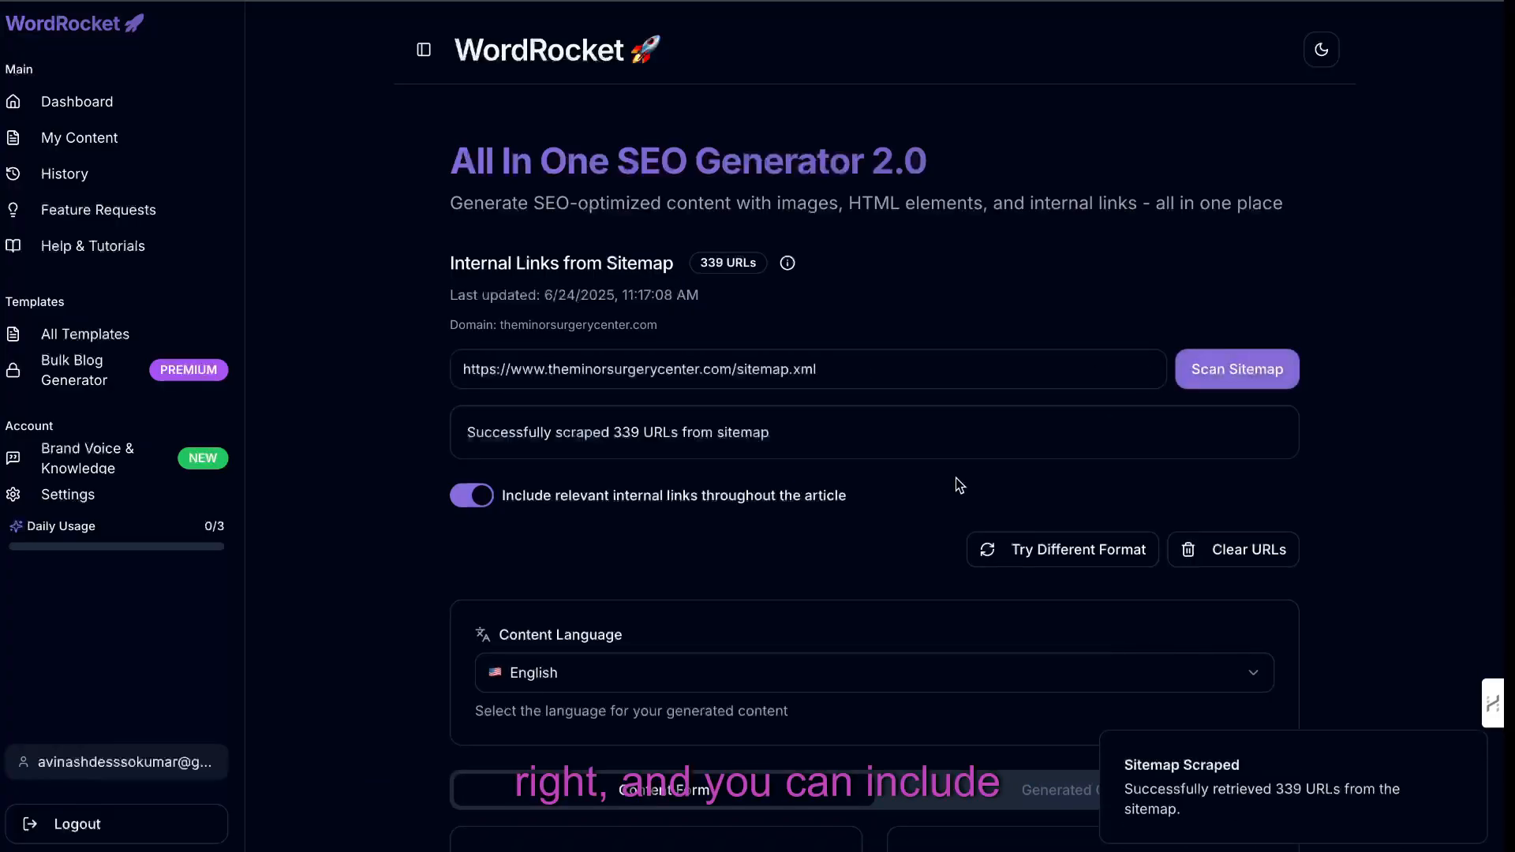
Switch the inclusion of relevant internal links throughout the article off and back on
left_click(469, 498)
left_click(469, 497)
left_click(469, 497)
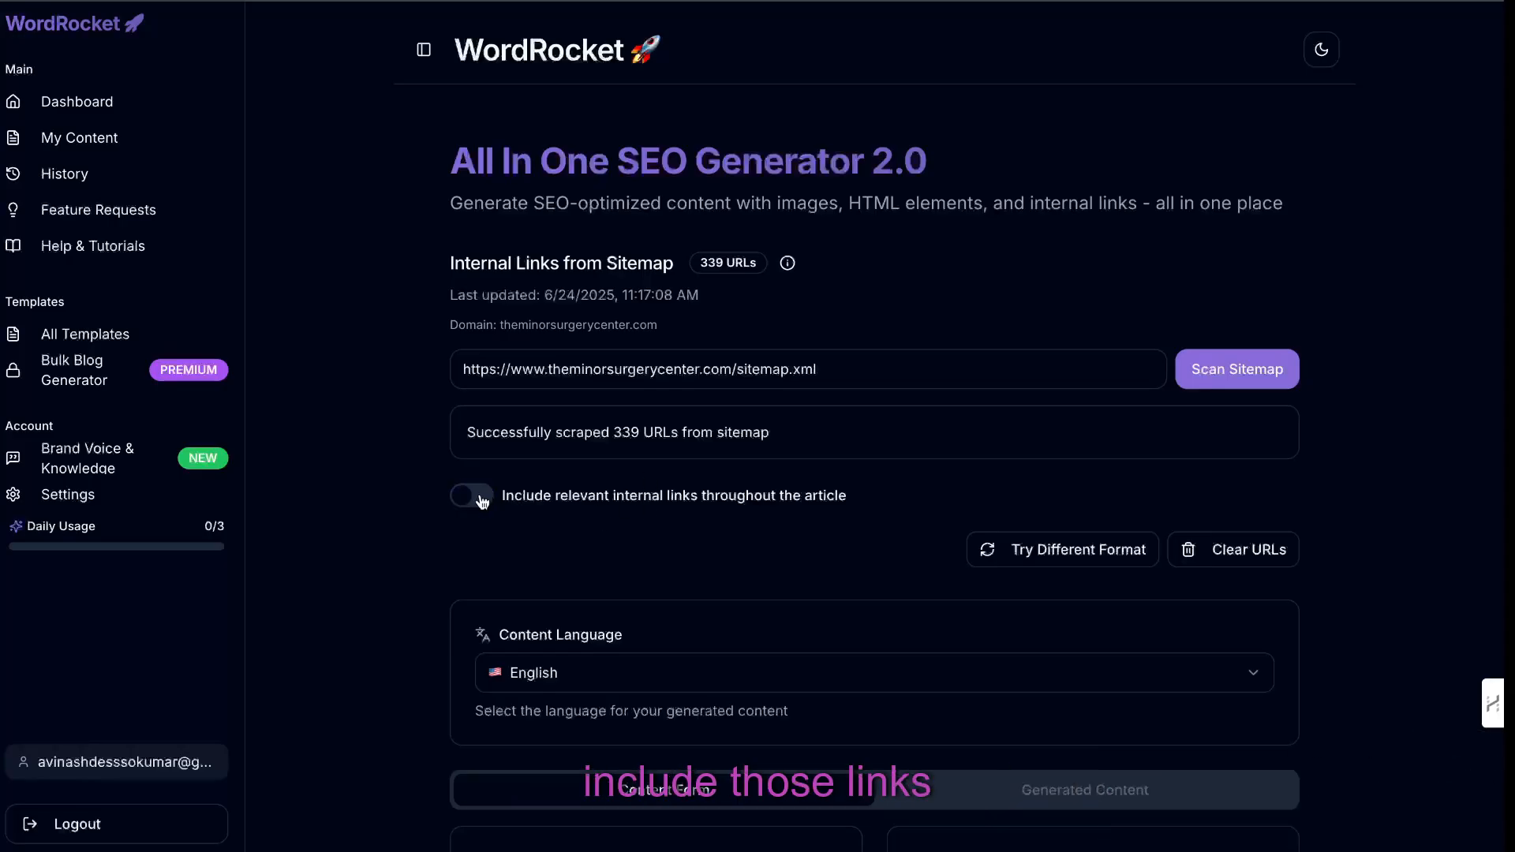
left_click(480, 500)
View the available content languages and close the list, keeping English
scroll(627, 472, "down", 3)
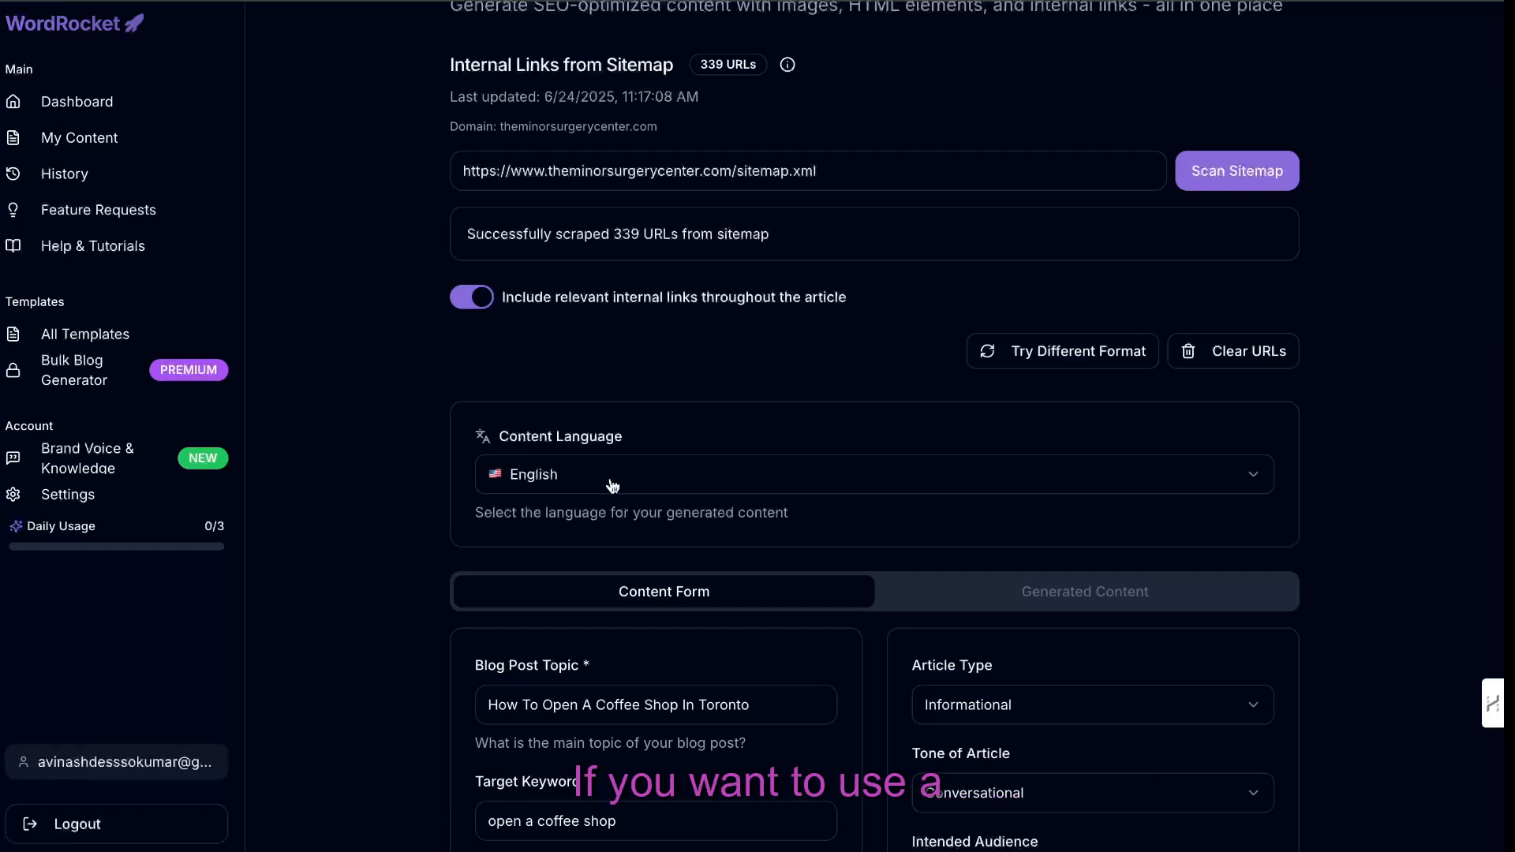
left_click(612, 484)
scroll(636, 142, "down", 1)
scroll(636, 139, "down", 4)
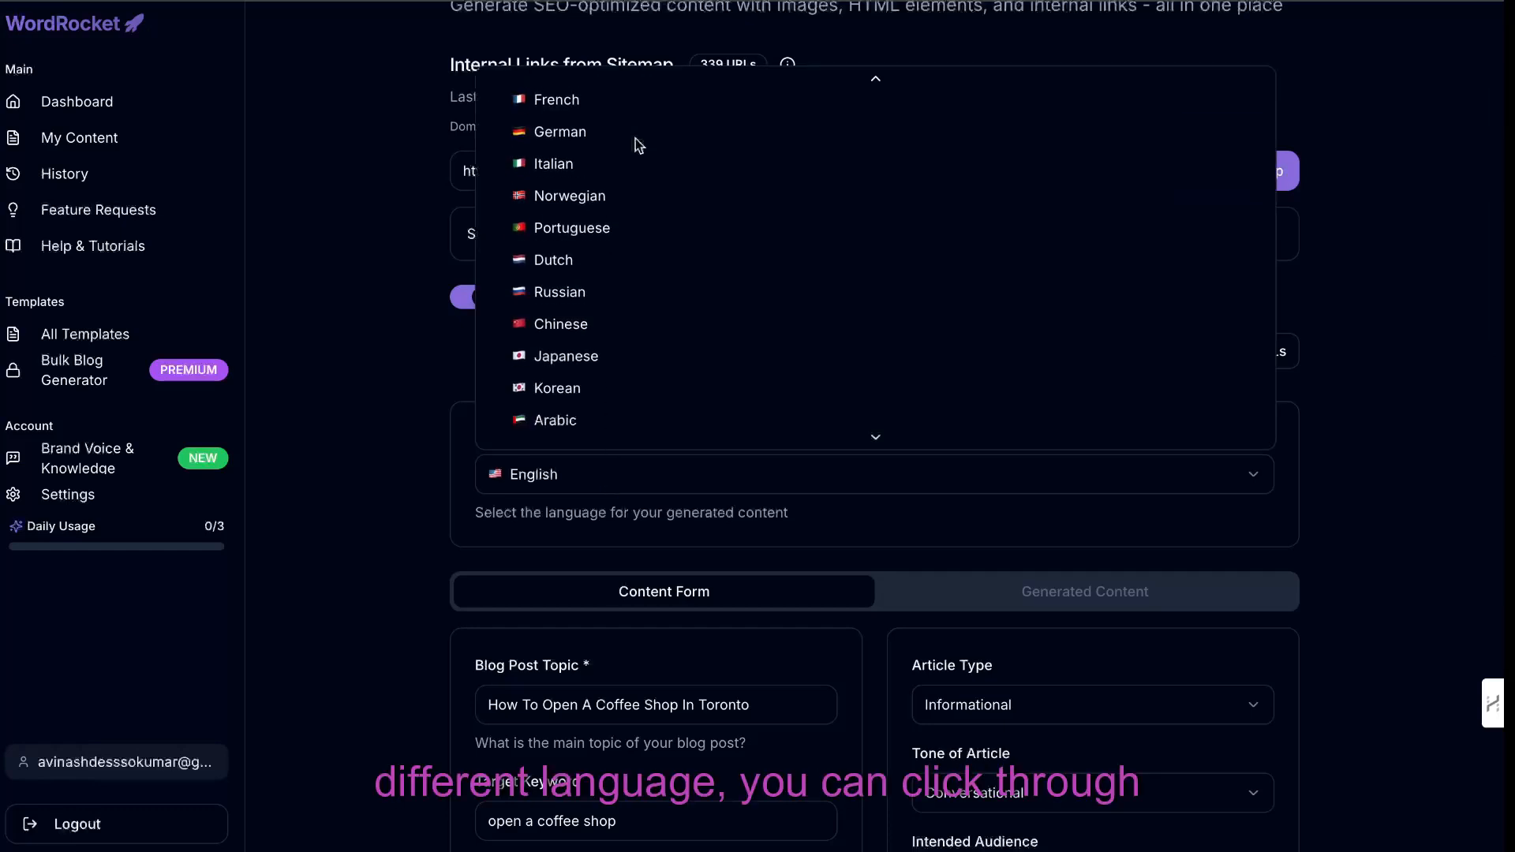
scroll(636, 139, "up", 5)
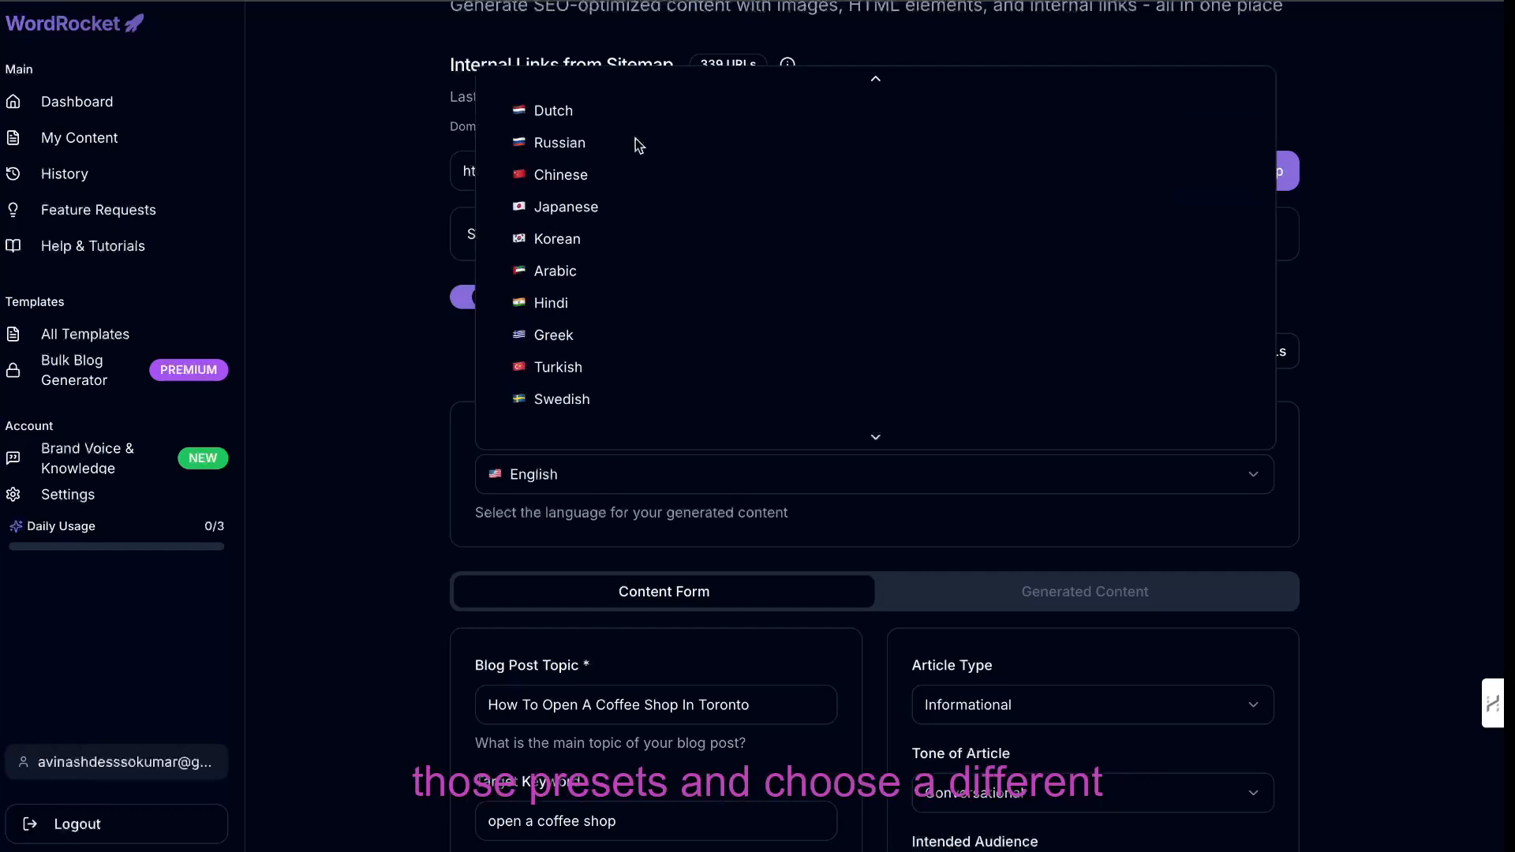
left_click(441, 433)
scroll(441, 434, "up", 1)
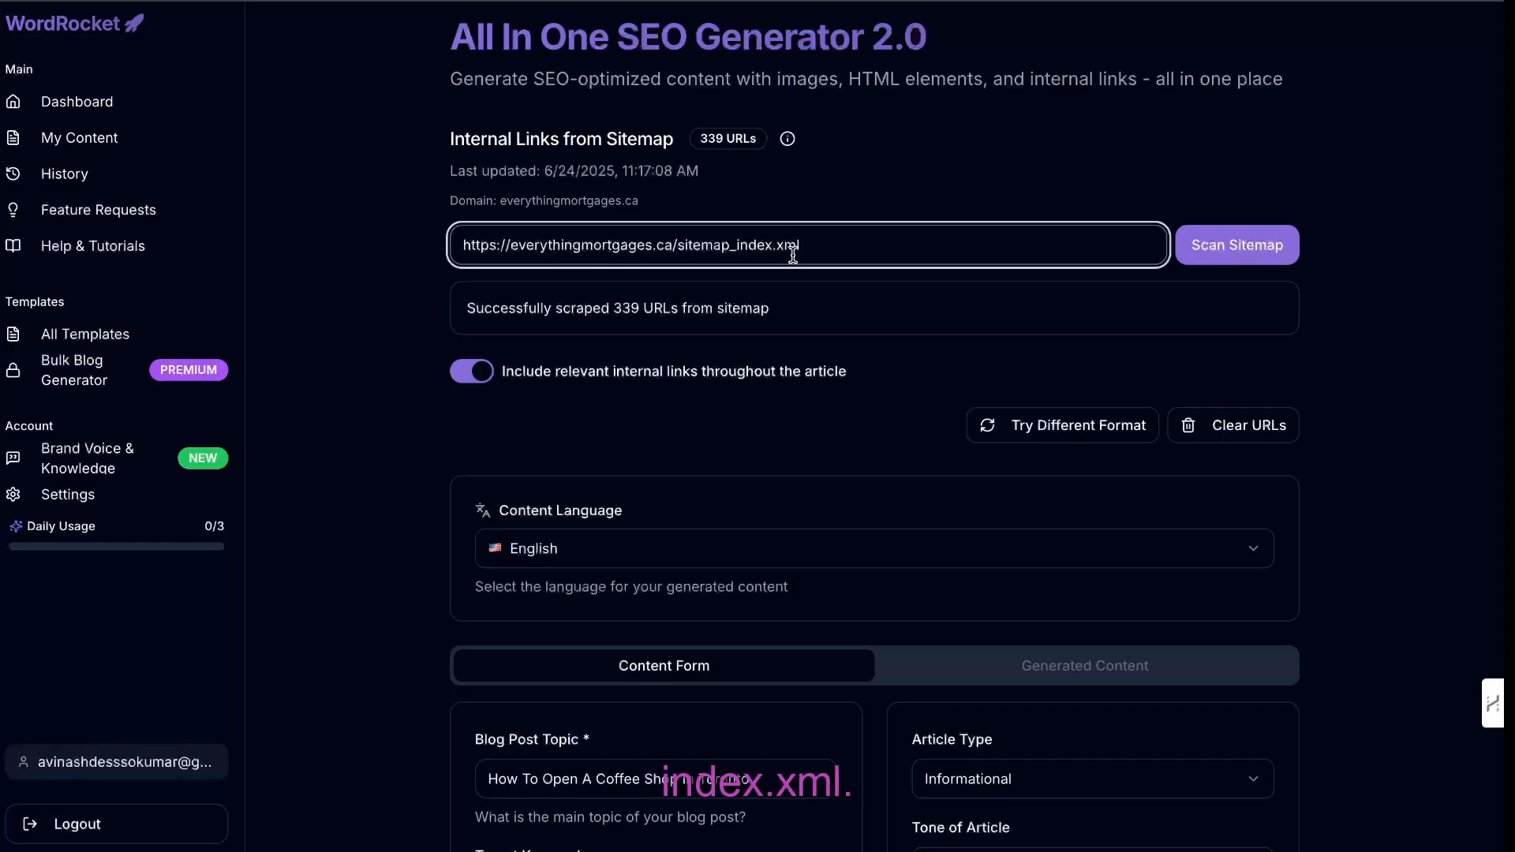
left_click(1222, 246)
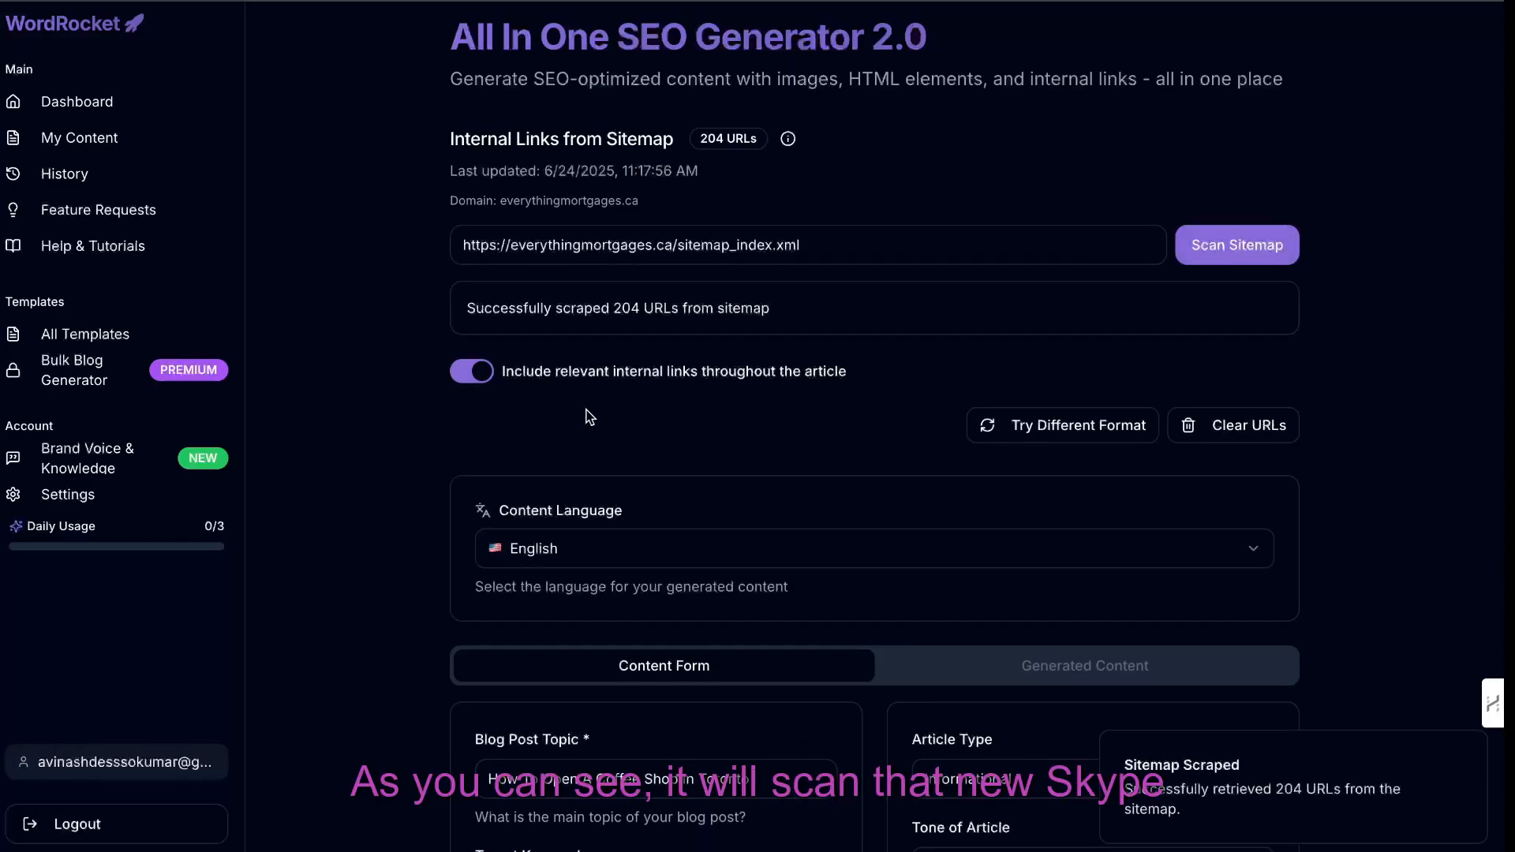
left_click(488, 383)
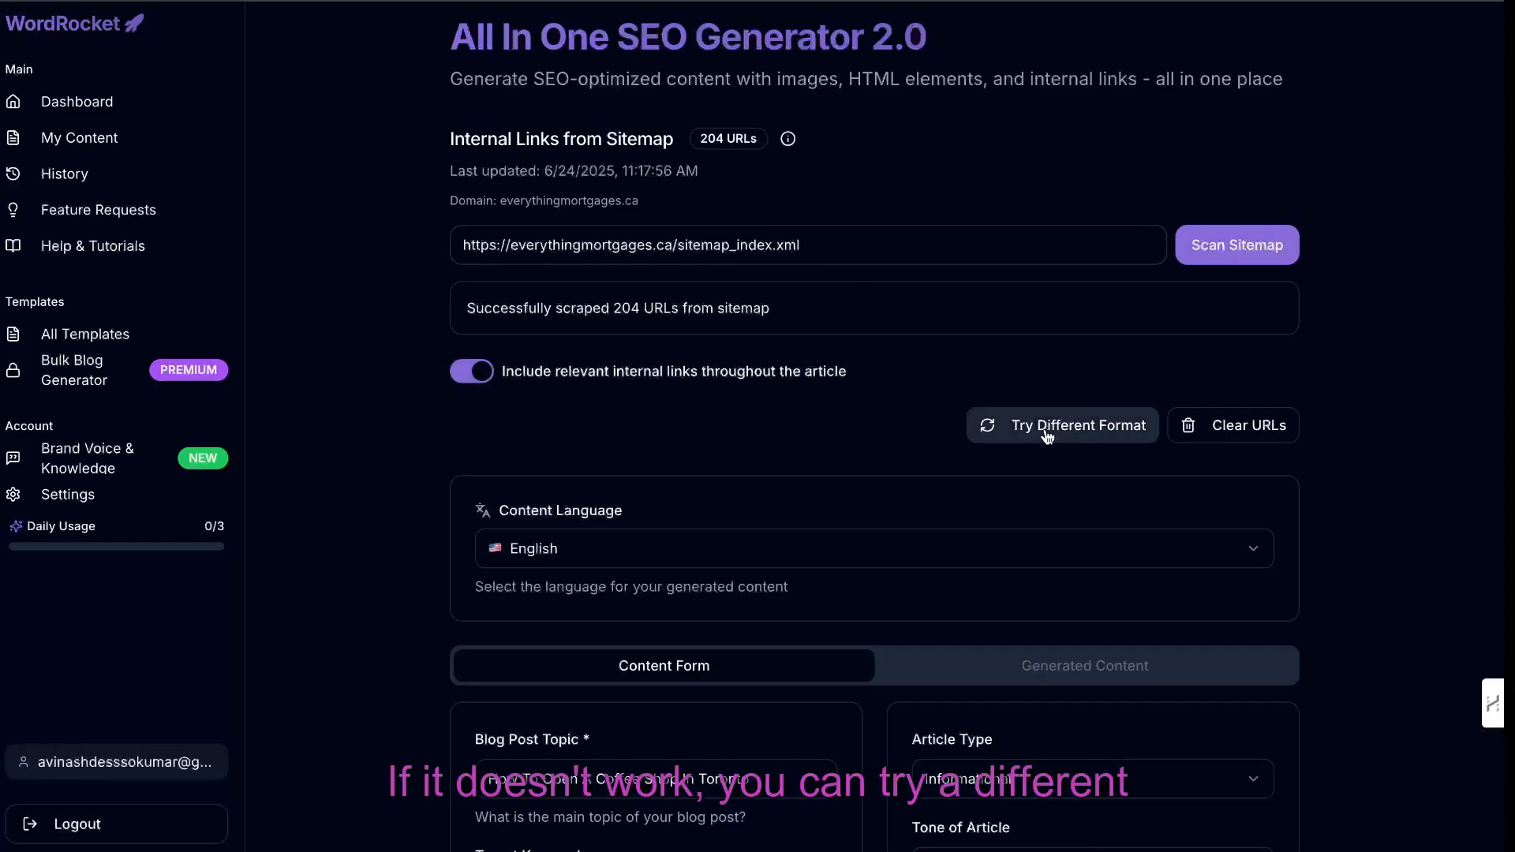
Start generating the article with the configured content, article element and image settings
scroll(1062, 351, "down", 1)
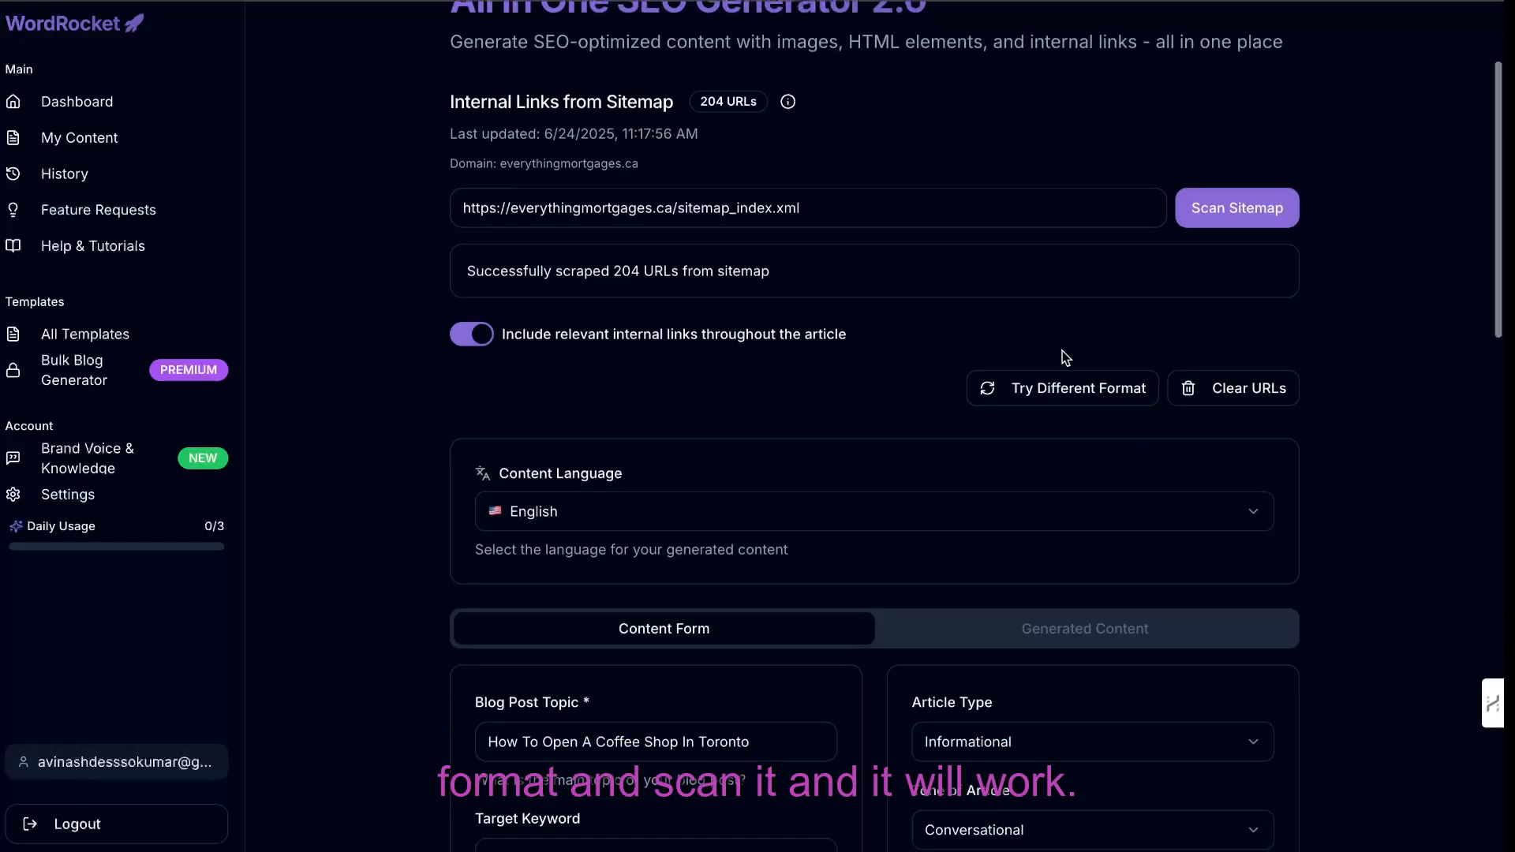
scroll(1062, 350, "down", 2)
scroll(876, 361, "down", 5)
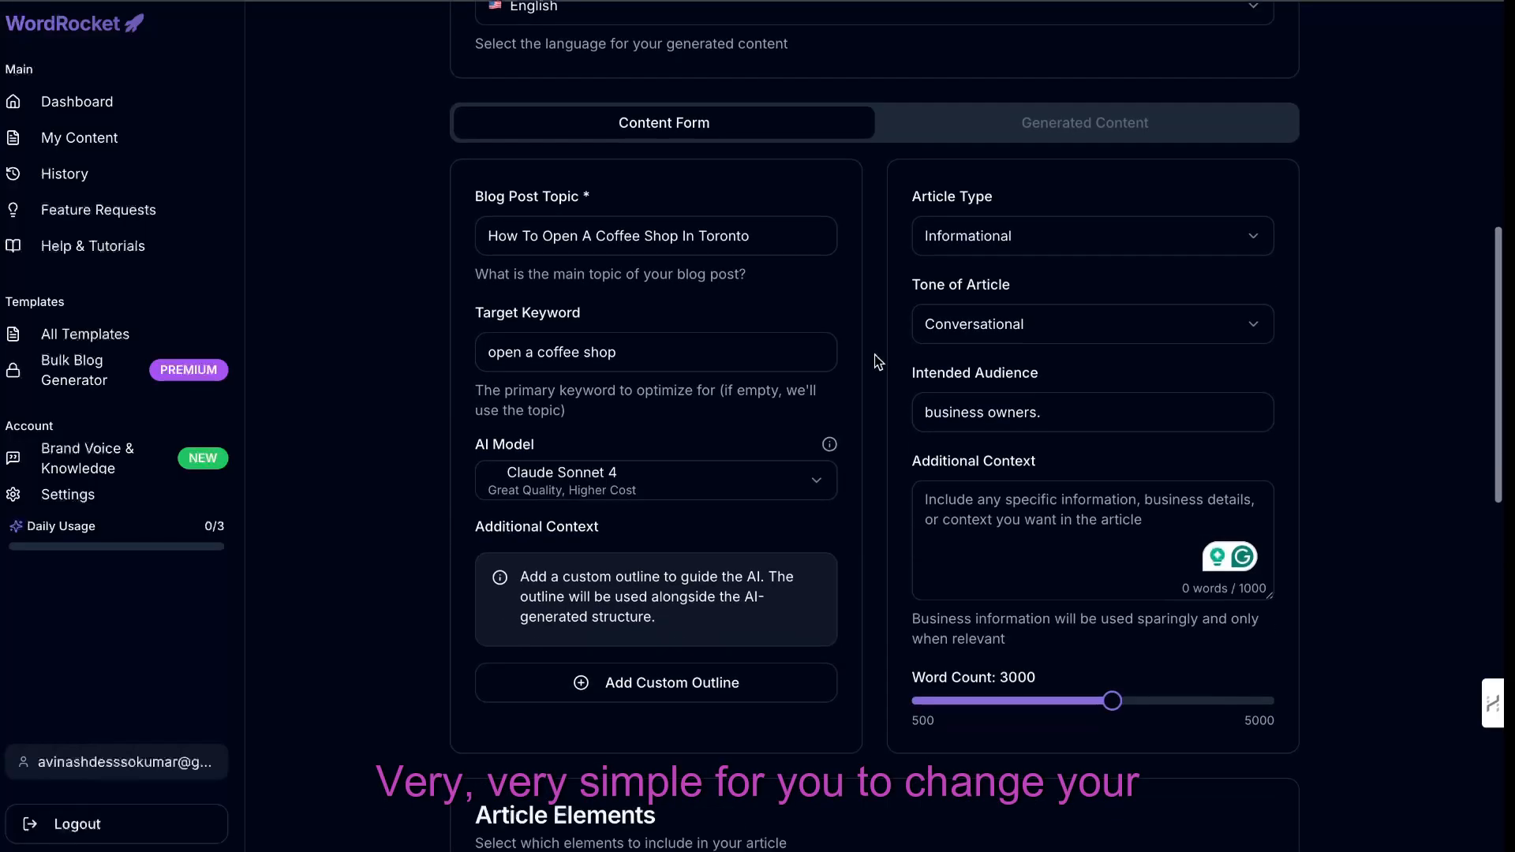
scroll(876, 361, "down", 3)
scroll(944, 461, "down", 8)
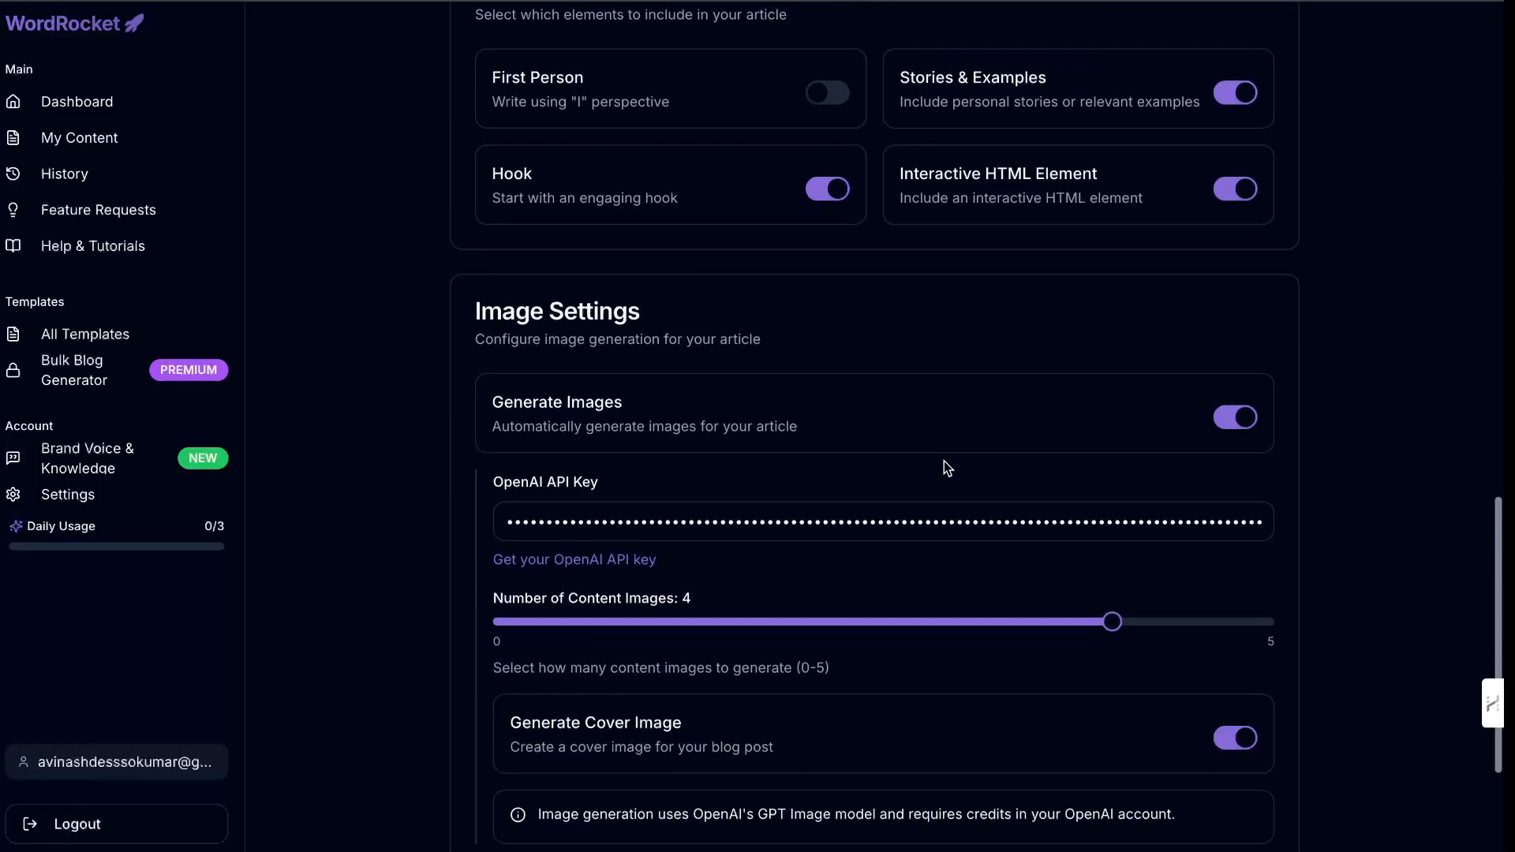
scroll(944, 461, "down", 3)
left_click(965, 750)
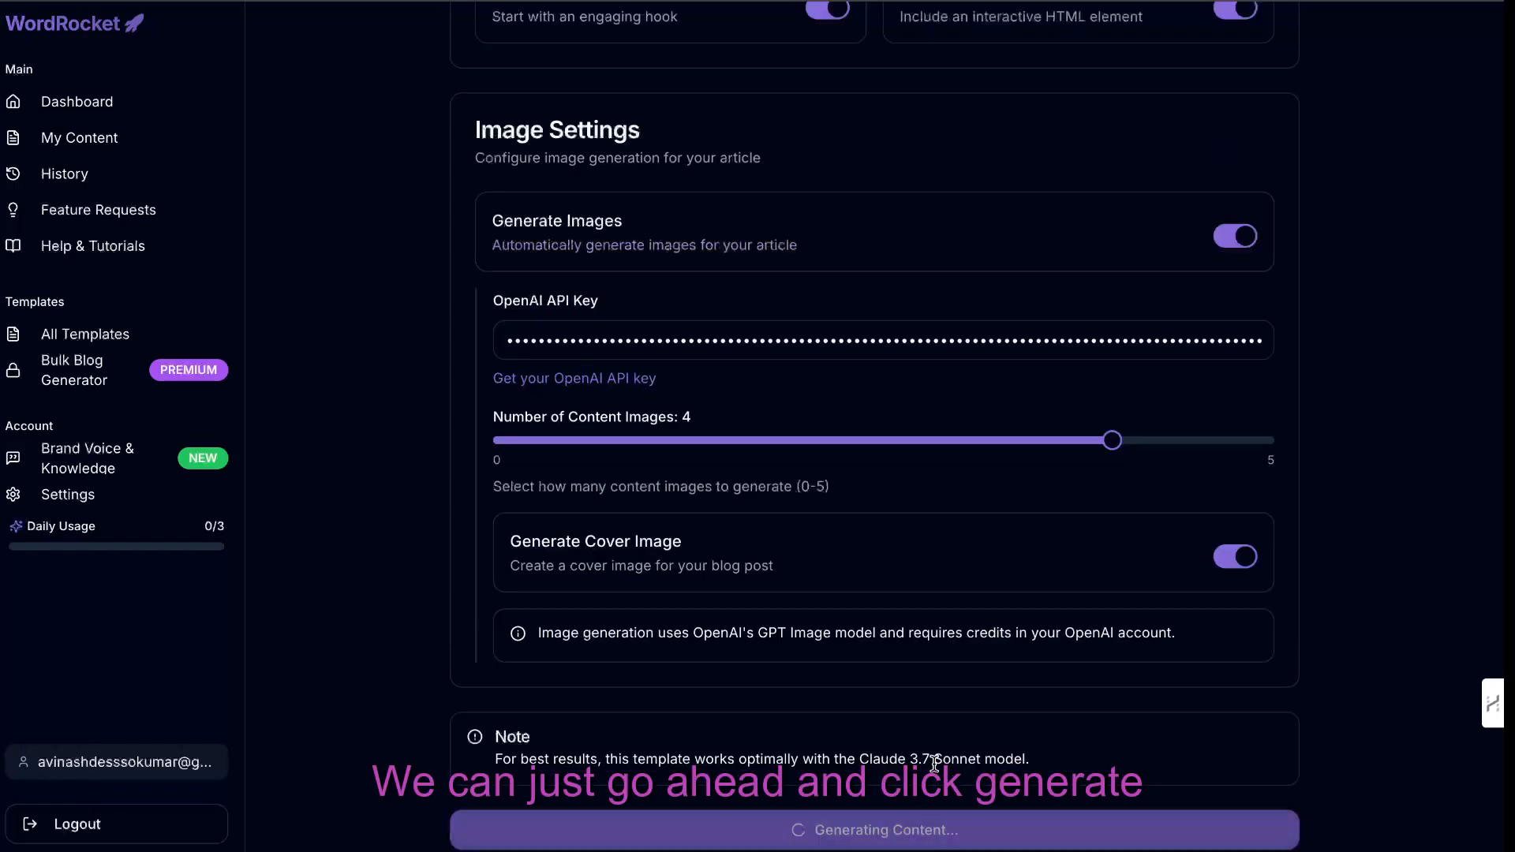
Review the sitemap, language, content form, article elements and image settings while the article is being generated
scroll(937, 688, "down", 1)
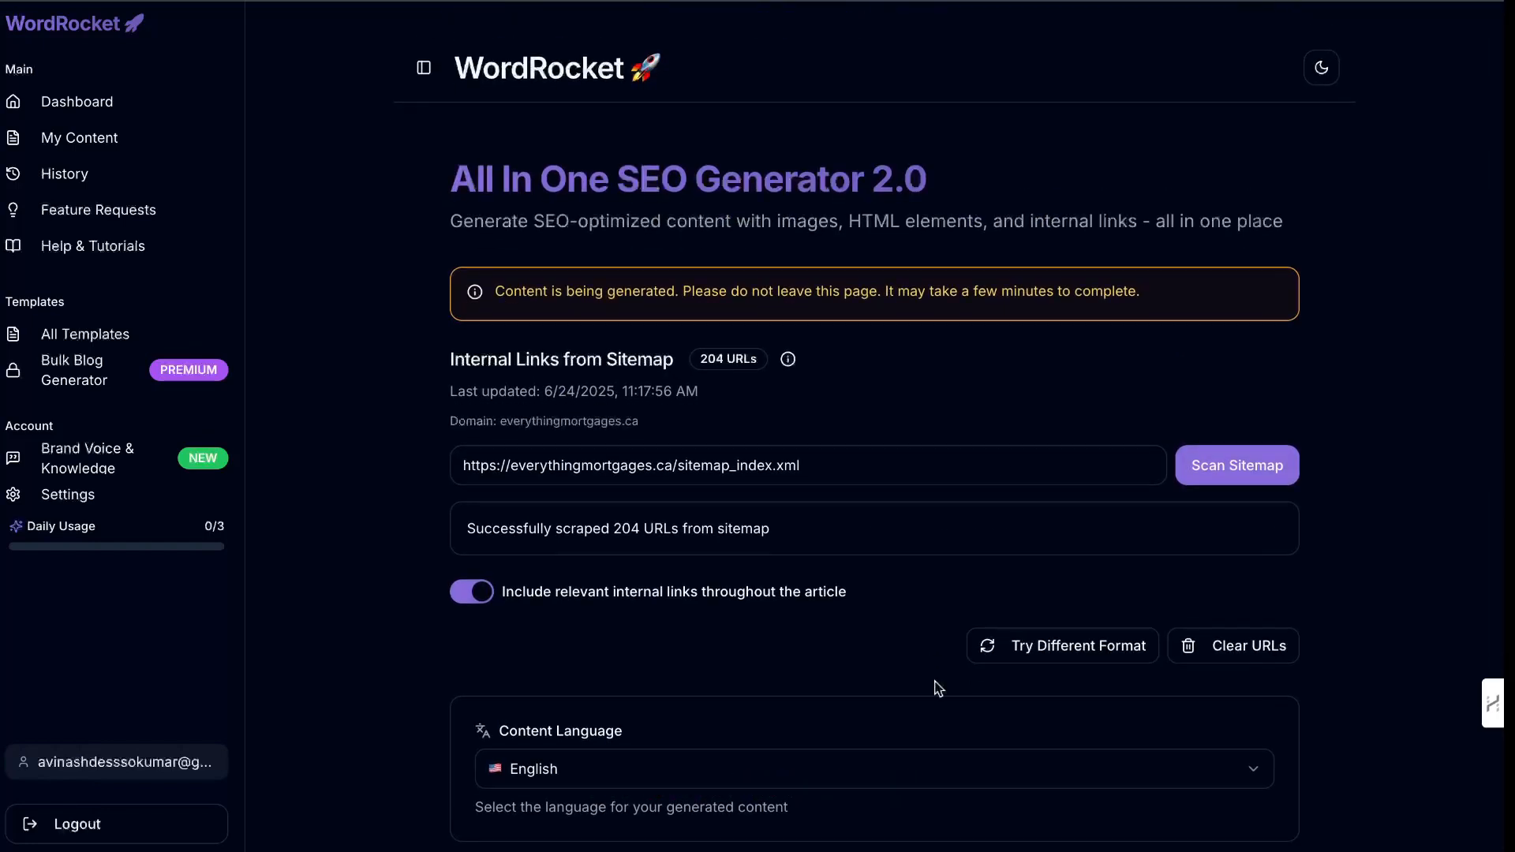
scroll(938, 688, "down", 3)
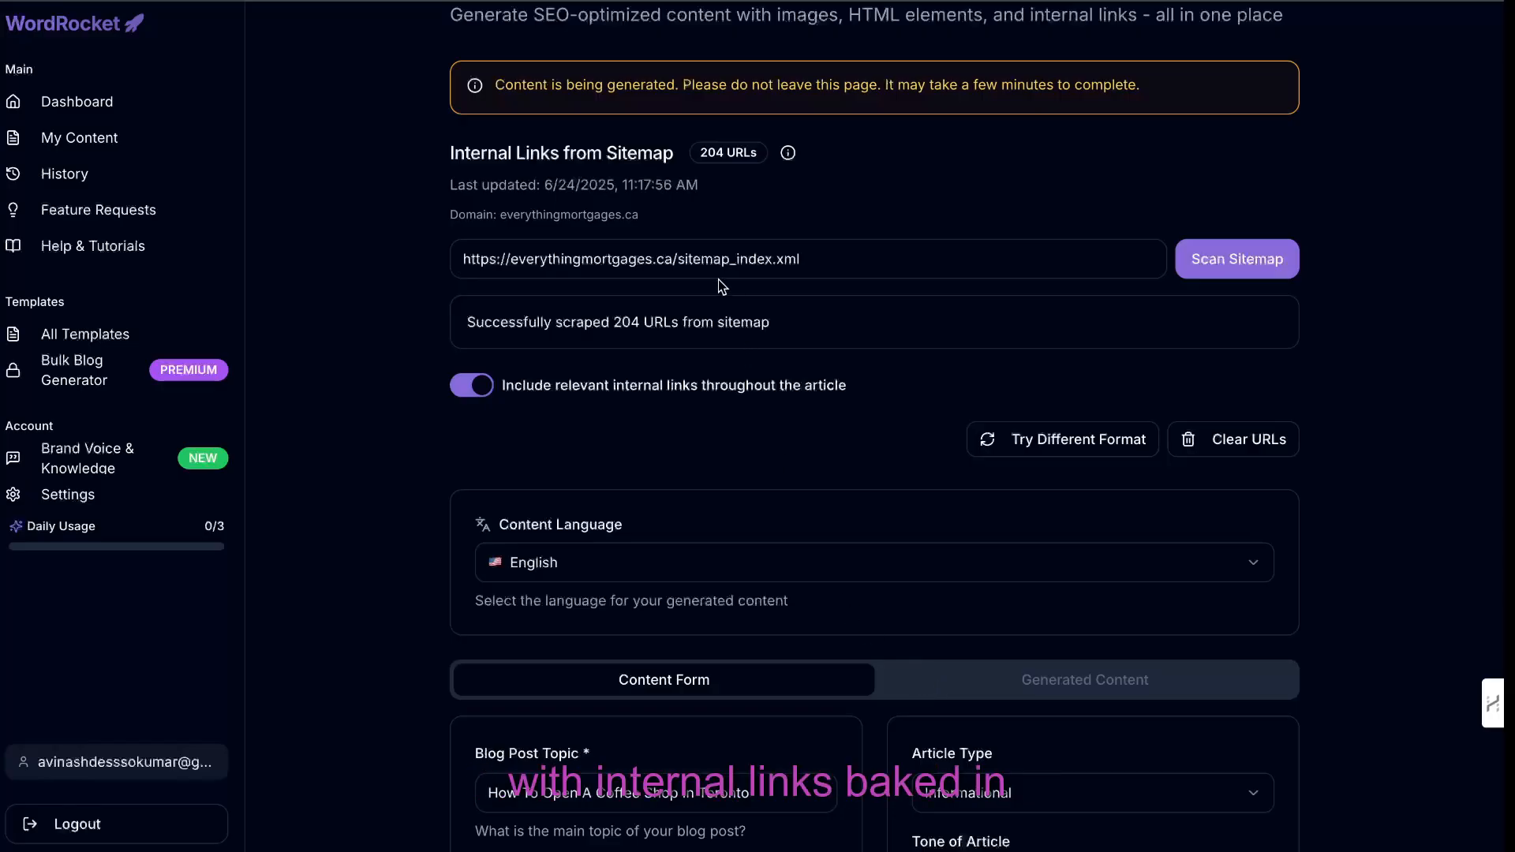
scroll(761, 369, "down", 6)
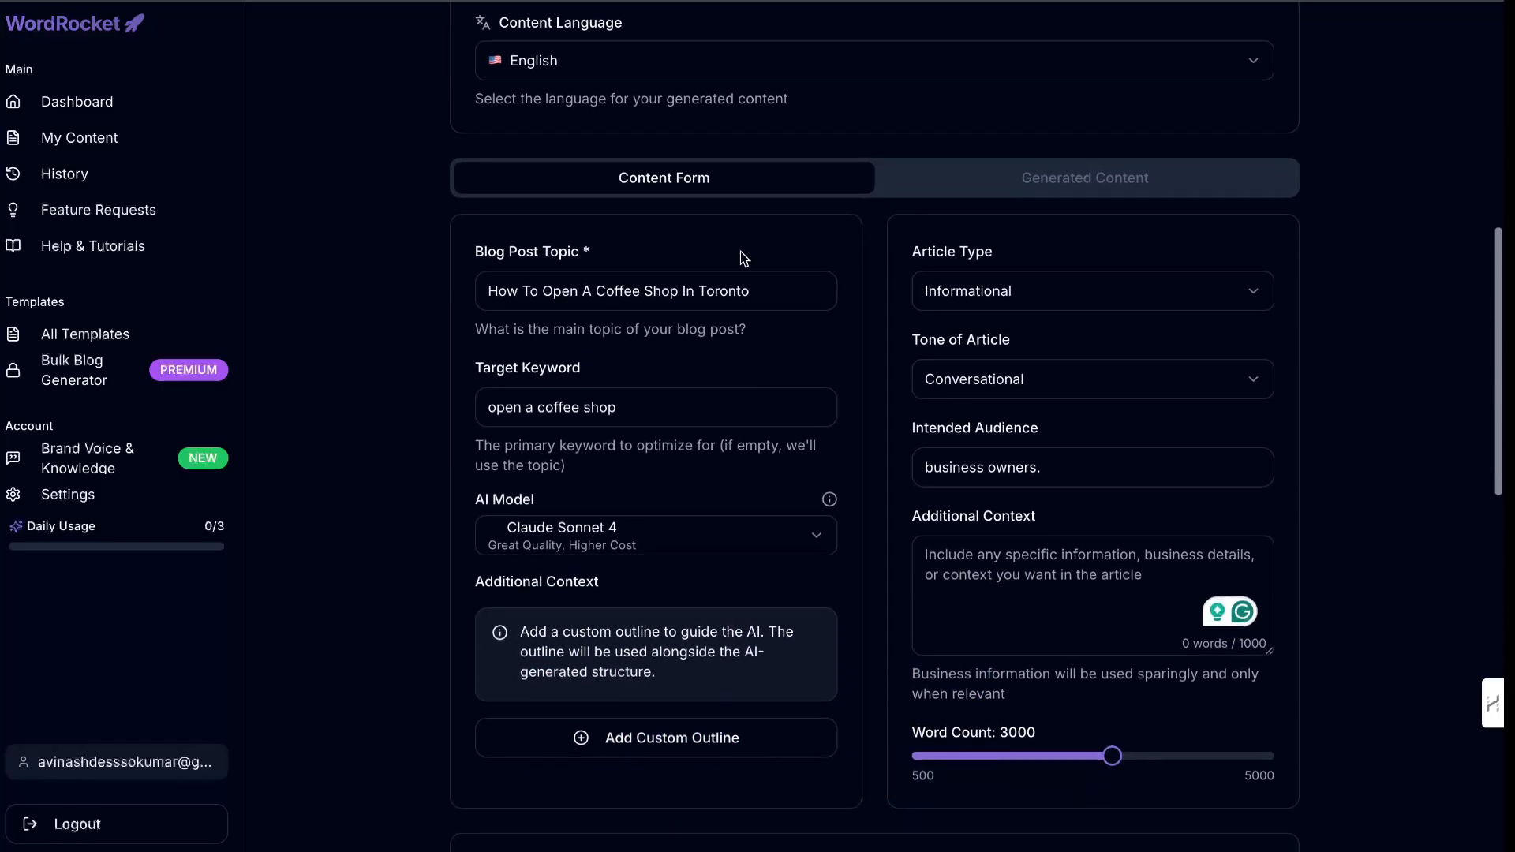
scroll(744, 257, "up", 1)
scroll(771, 329, "down", 2)
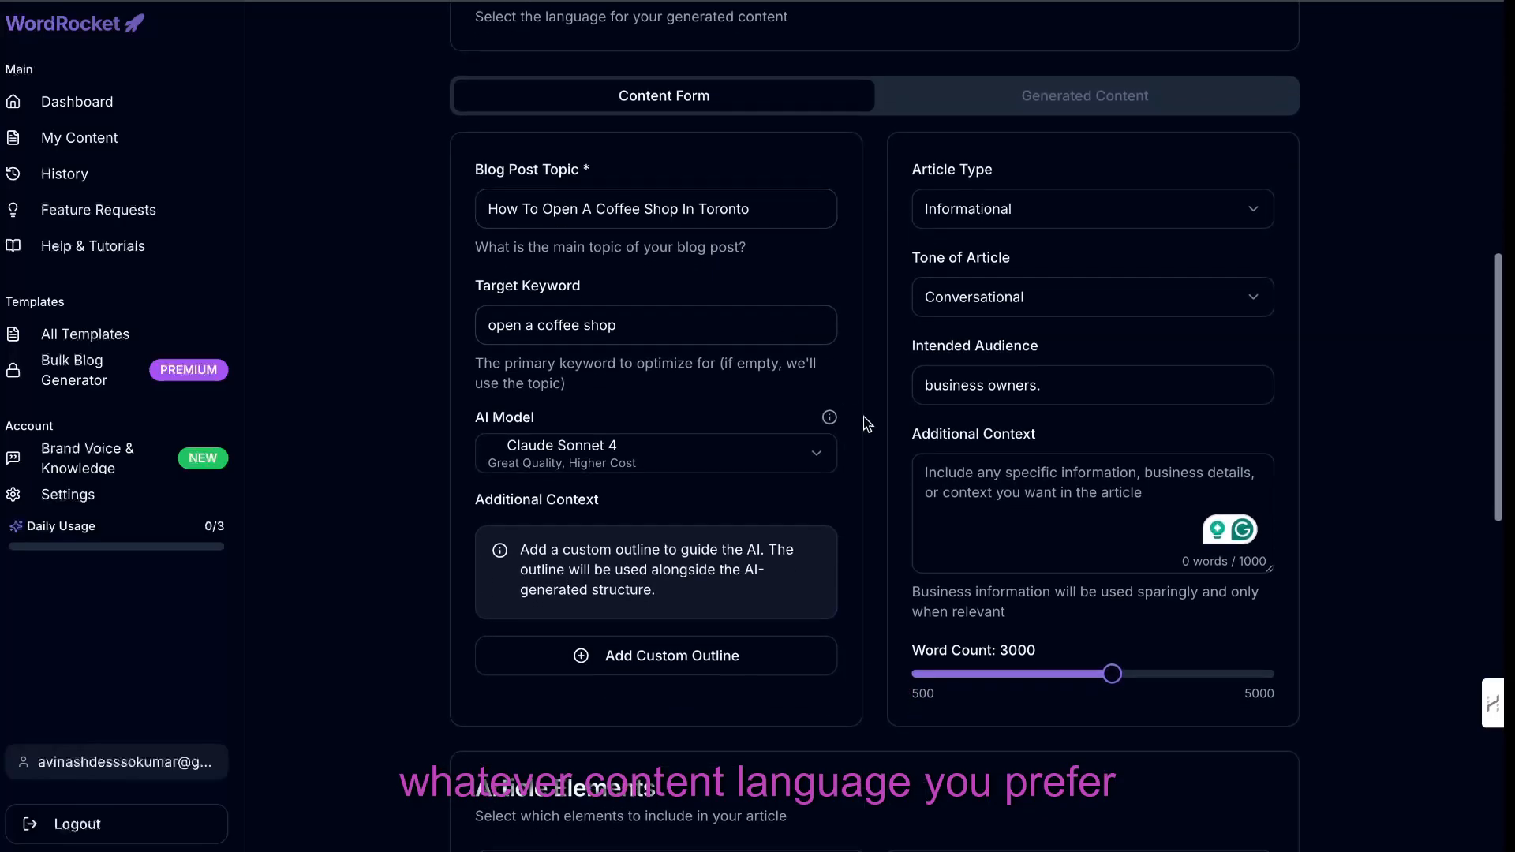
scroll(868, 424, "down", 5)
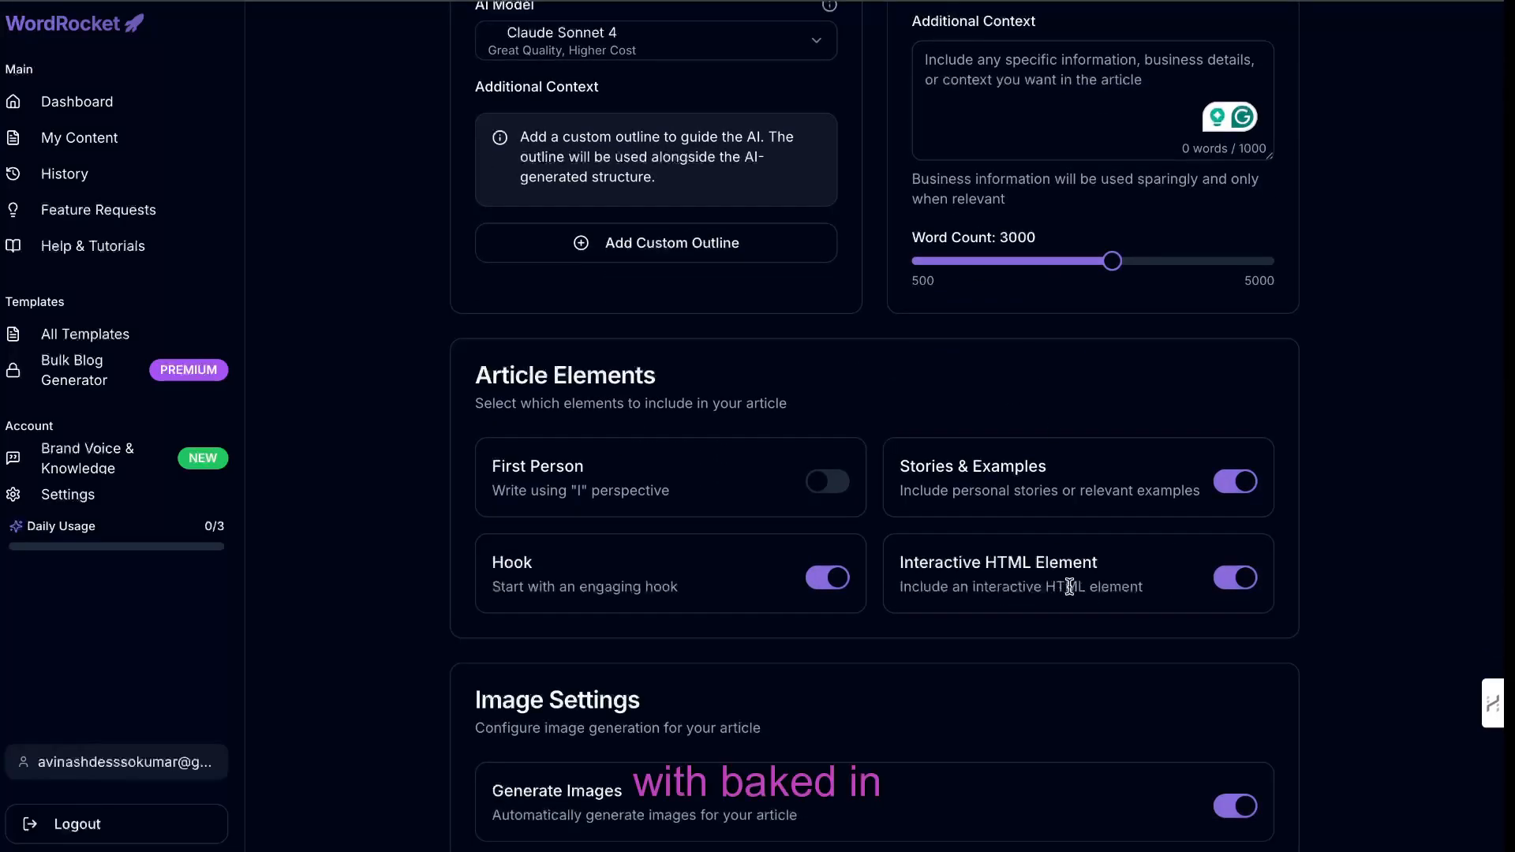
scroll(1070, 586, "down", 1)
scroll(1071, 590, "down", 3)
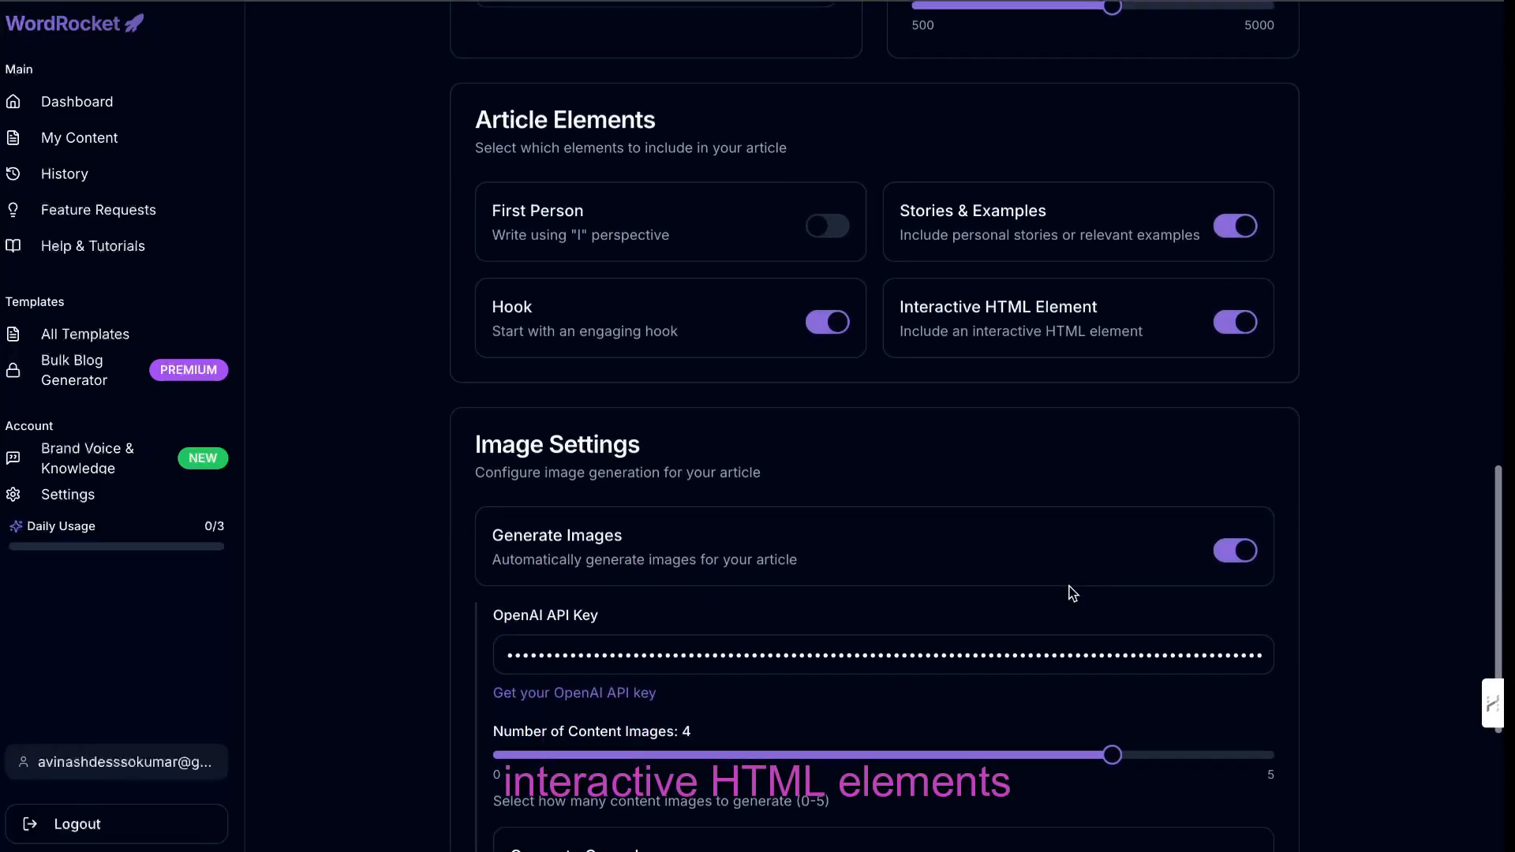
scroll(1073, 593, "down", 4)
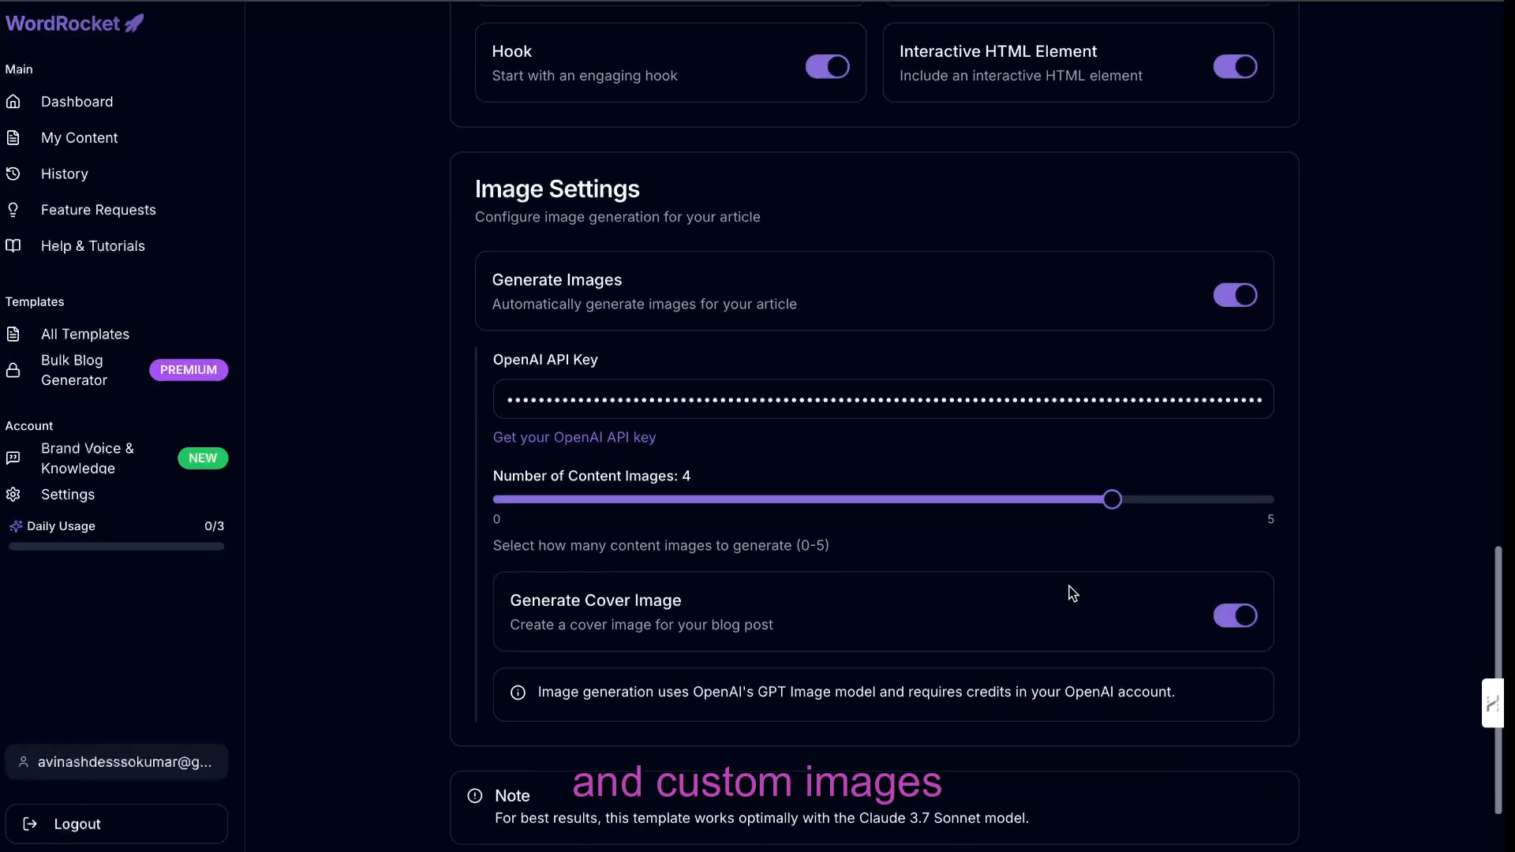
scroll(1069, 587, "up", 4)
scroll(1069, 586, "up", 14)
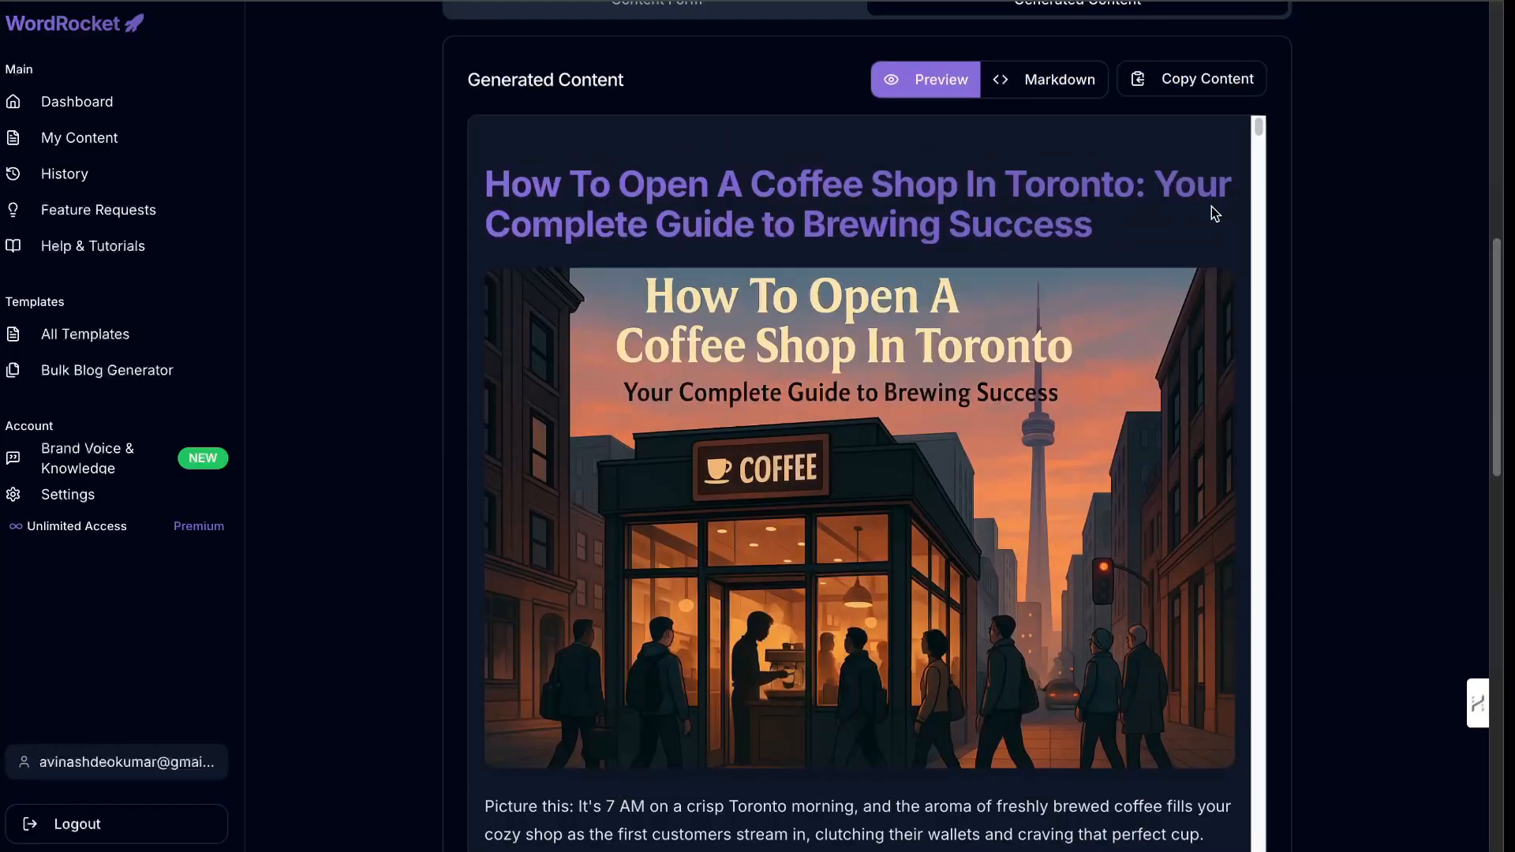
Look over the finished article's title, cover image and opening paragraphs in the generated content preview
scroll(1215, 207, "up", 10)
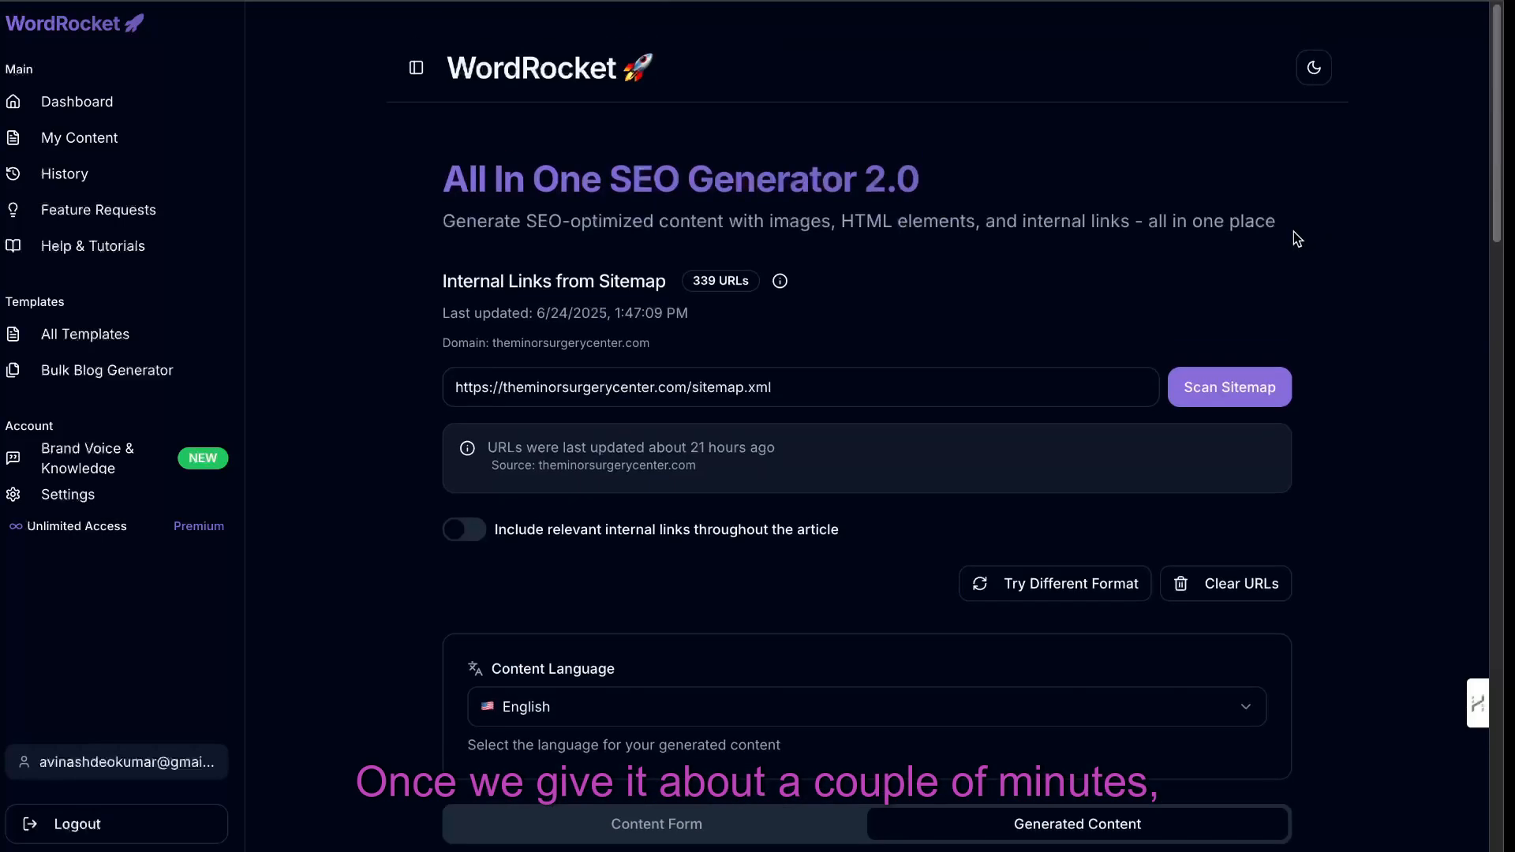
scroll(1229, 348, "down", 9)
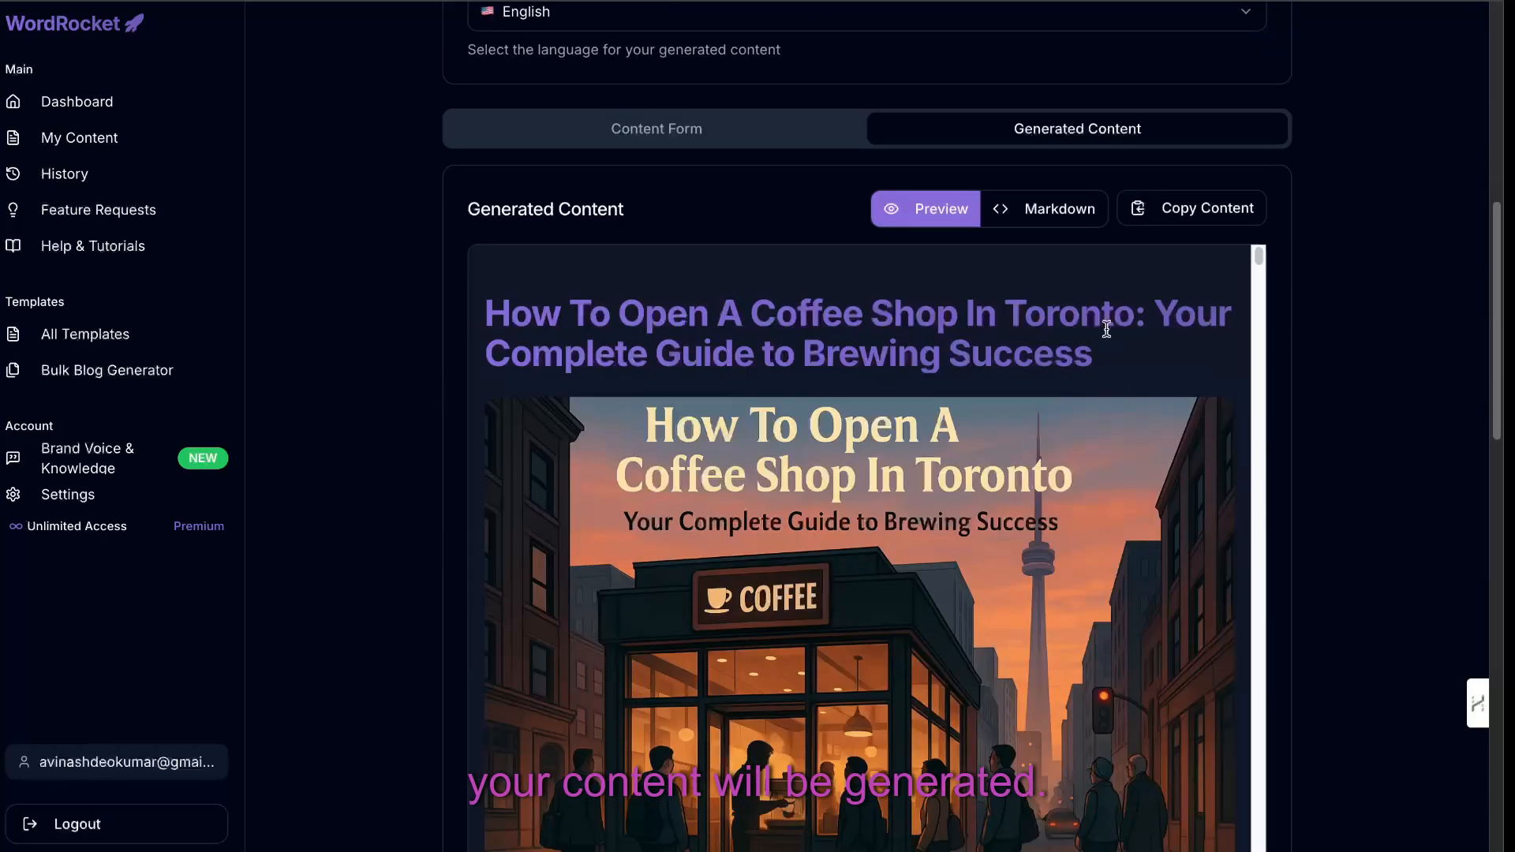
scroll(882, 395, "down", 3)
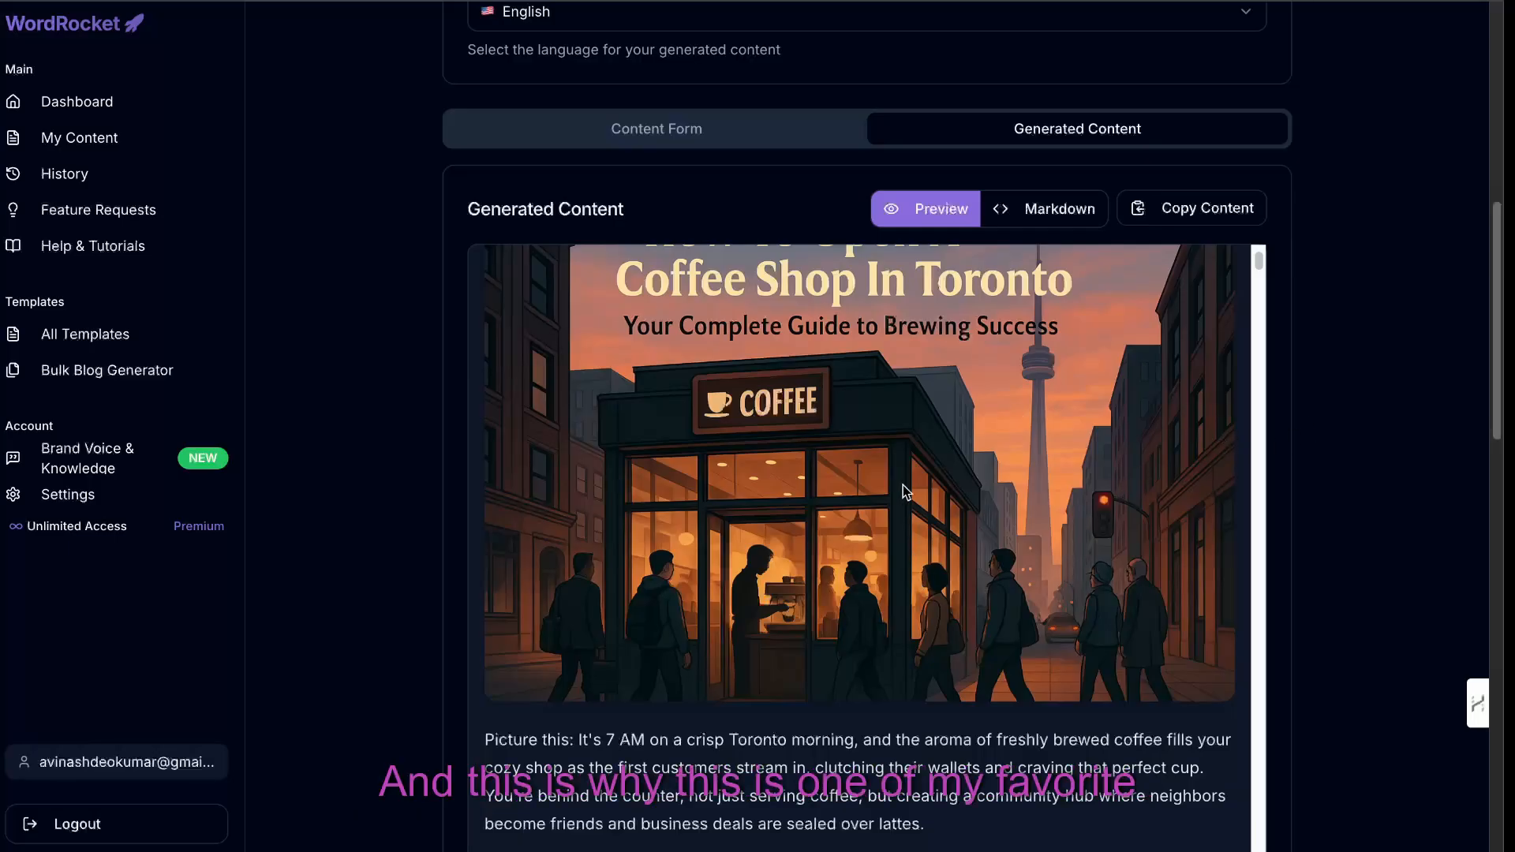
scroll(1199, 439, "down", 5)
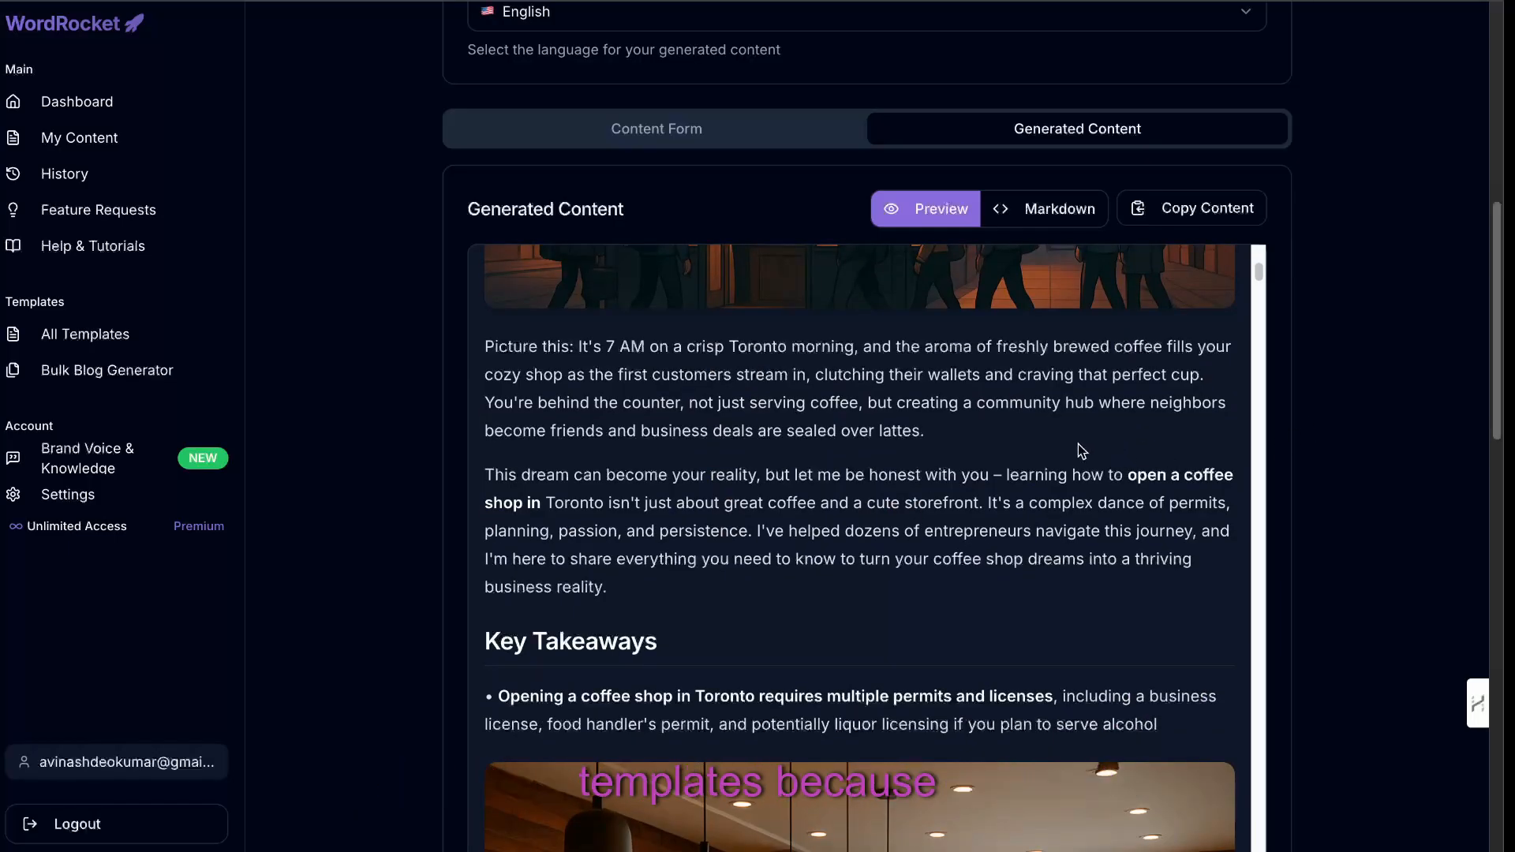
Copy the article's Markdown source and return to the rendered preview
left_click(1058, 207)
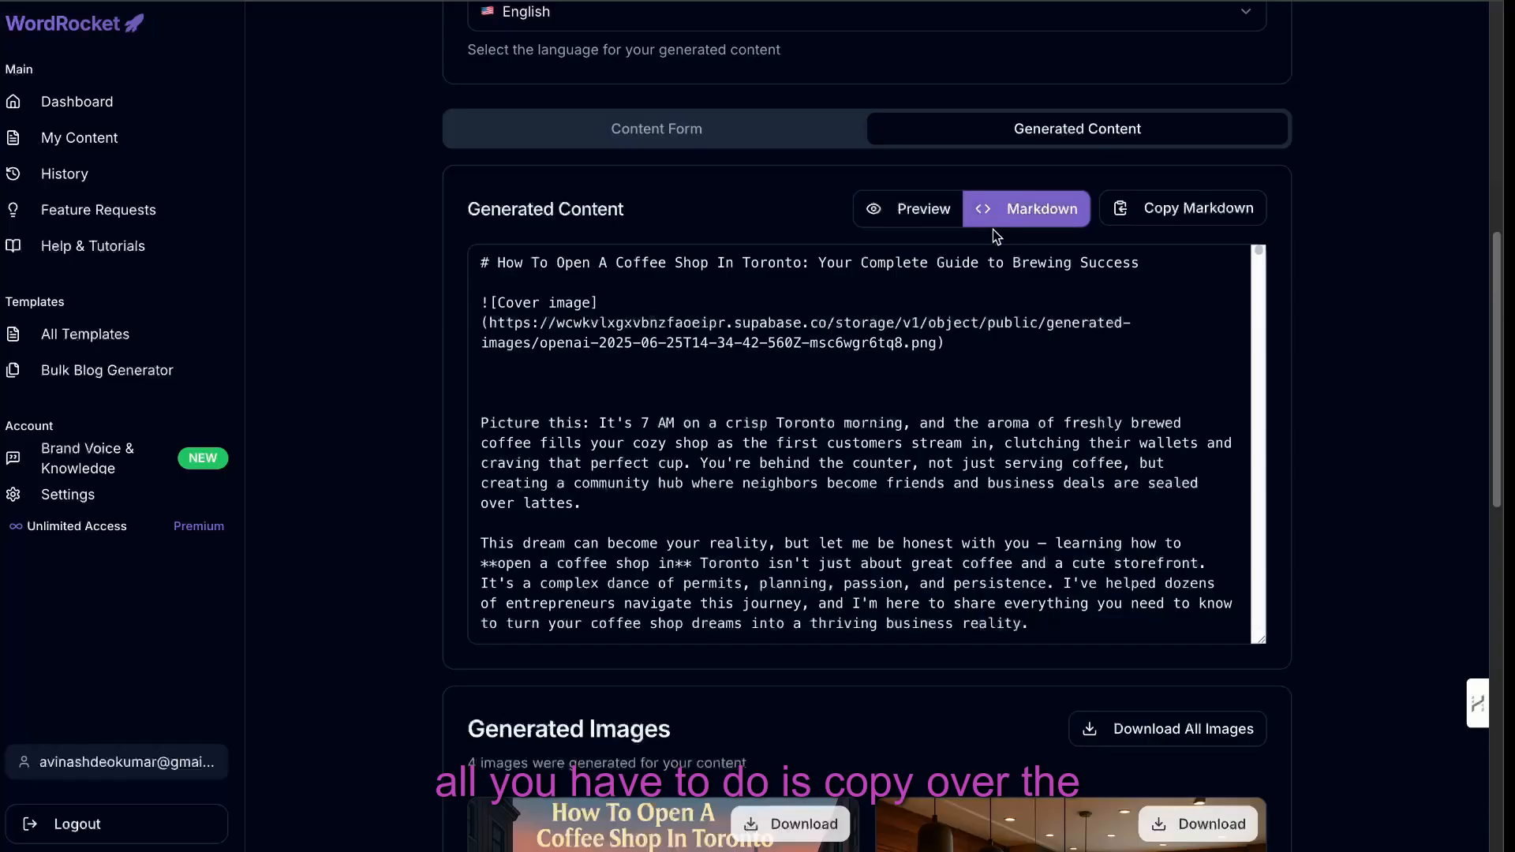
left_click(1175, 210)
left_click(922, 208)
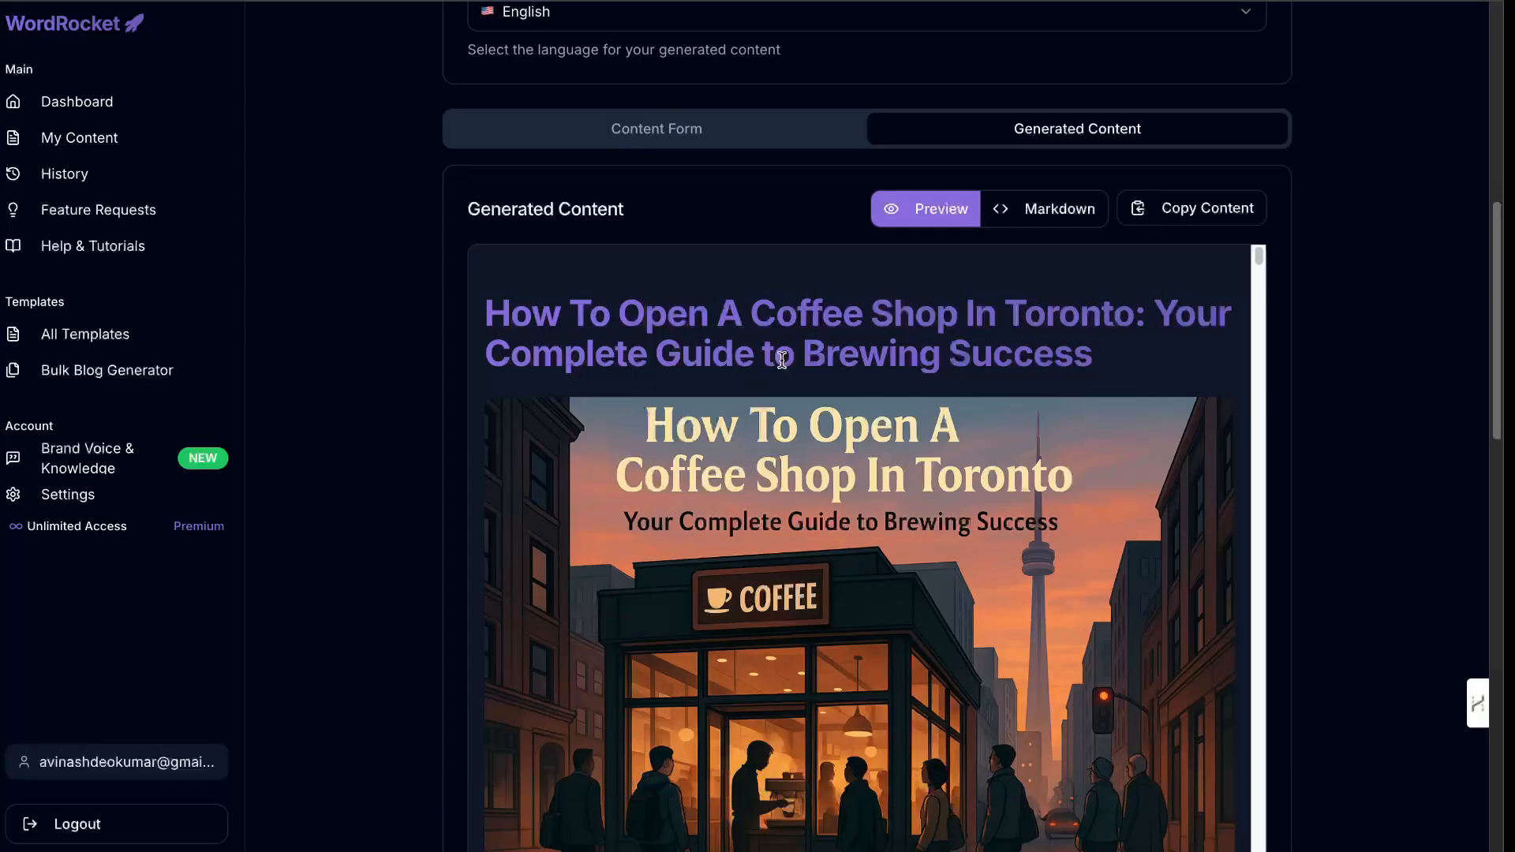
Examine the cover image and introduction, highlighting the bold keyword phrase "open a coffee shop in" in the second paragraph
scroll(947, 434, "down", 1)
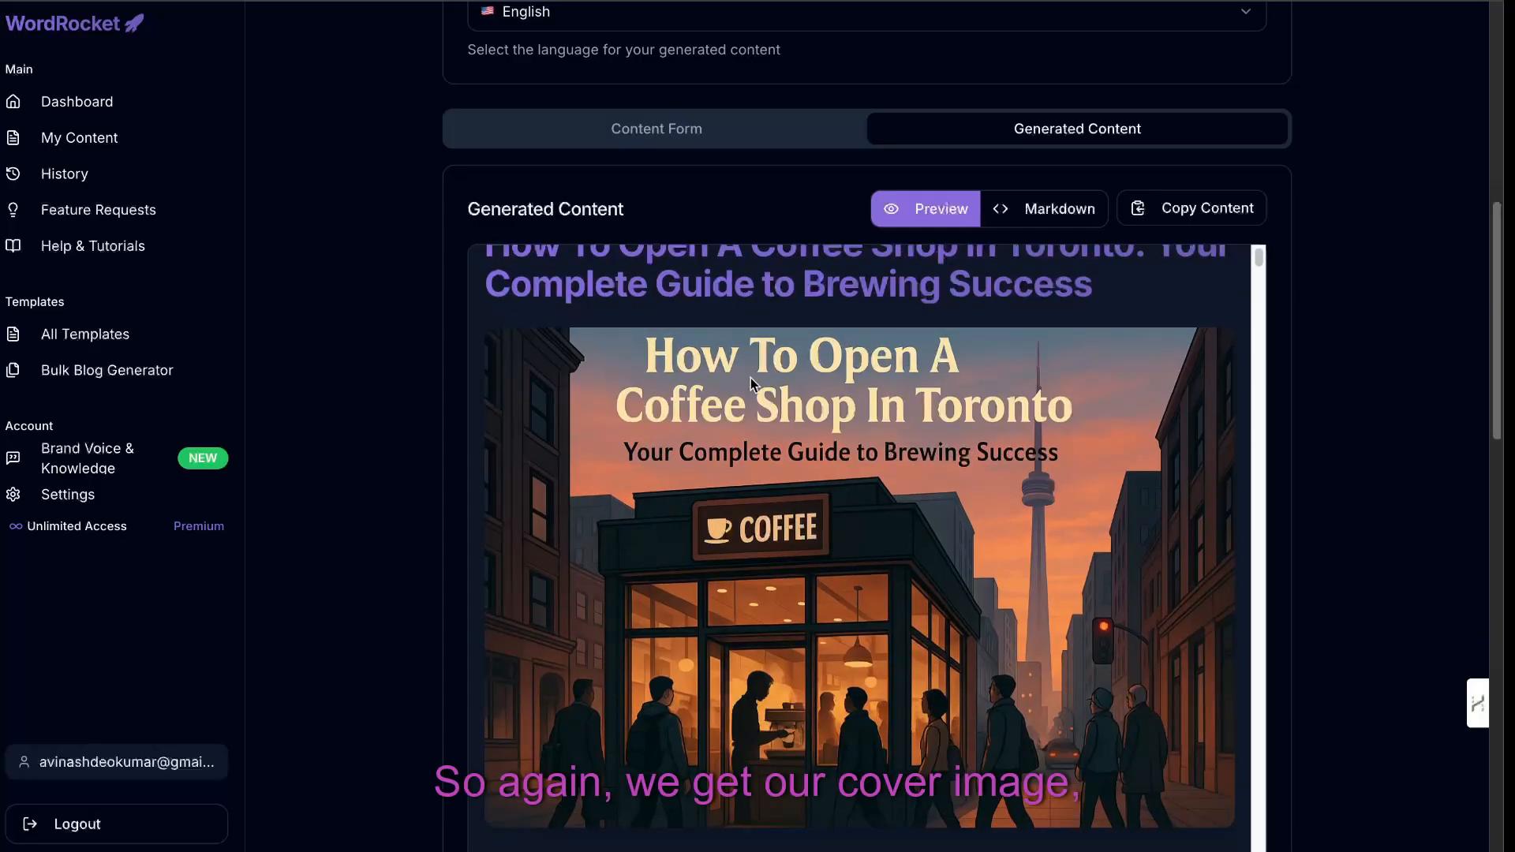
scroll(935, 460, "down", 1)
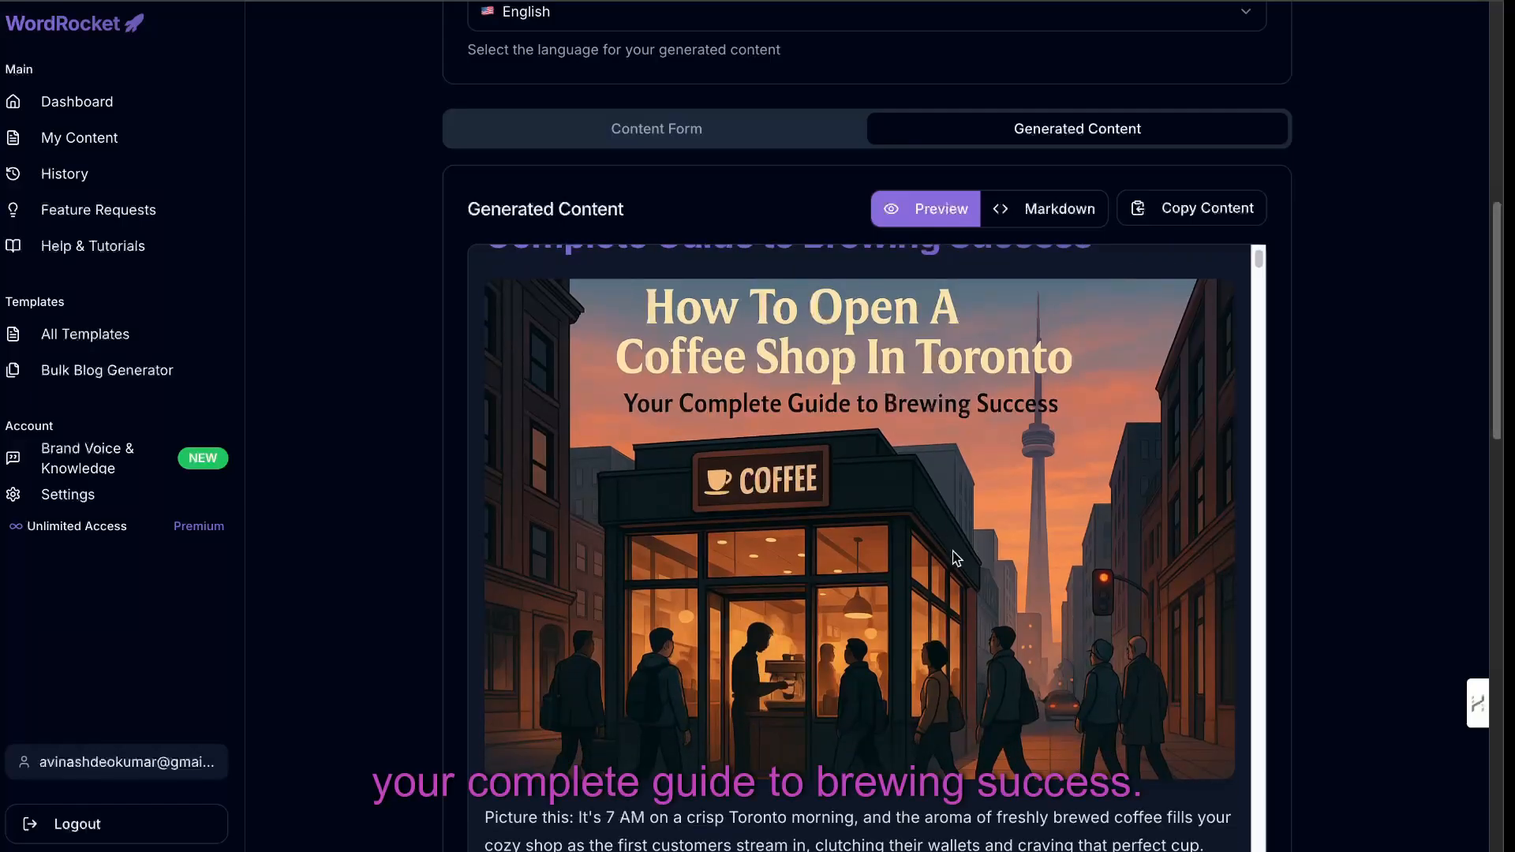
scroll(947, 568, "down", 5)
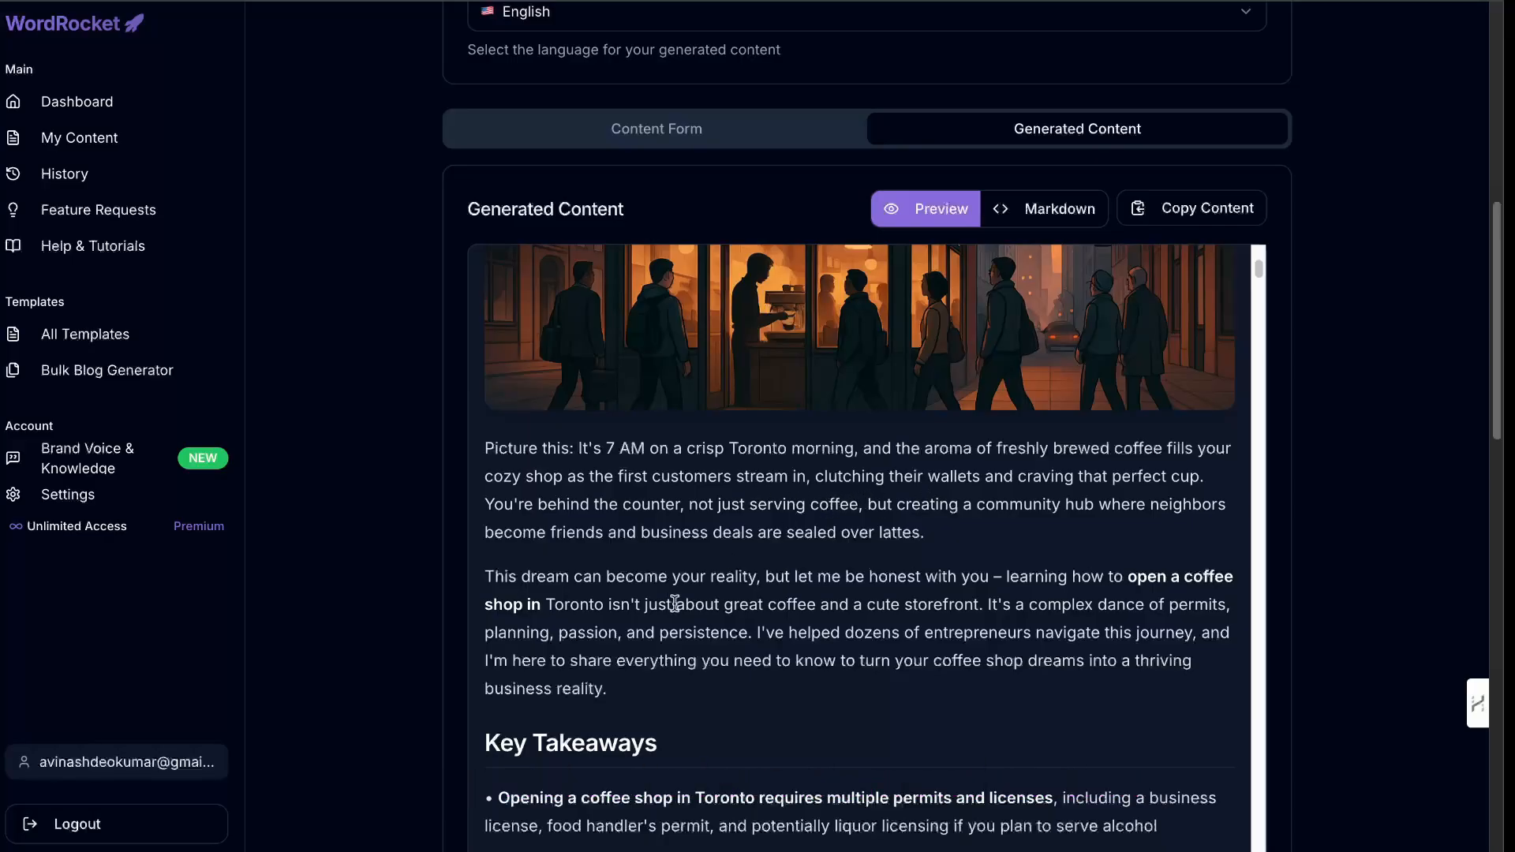
scroll(721, 605, "down", 1)
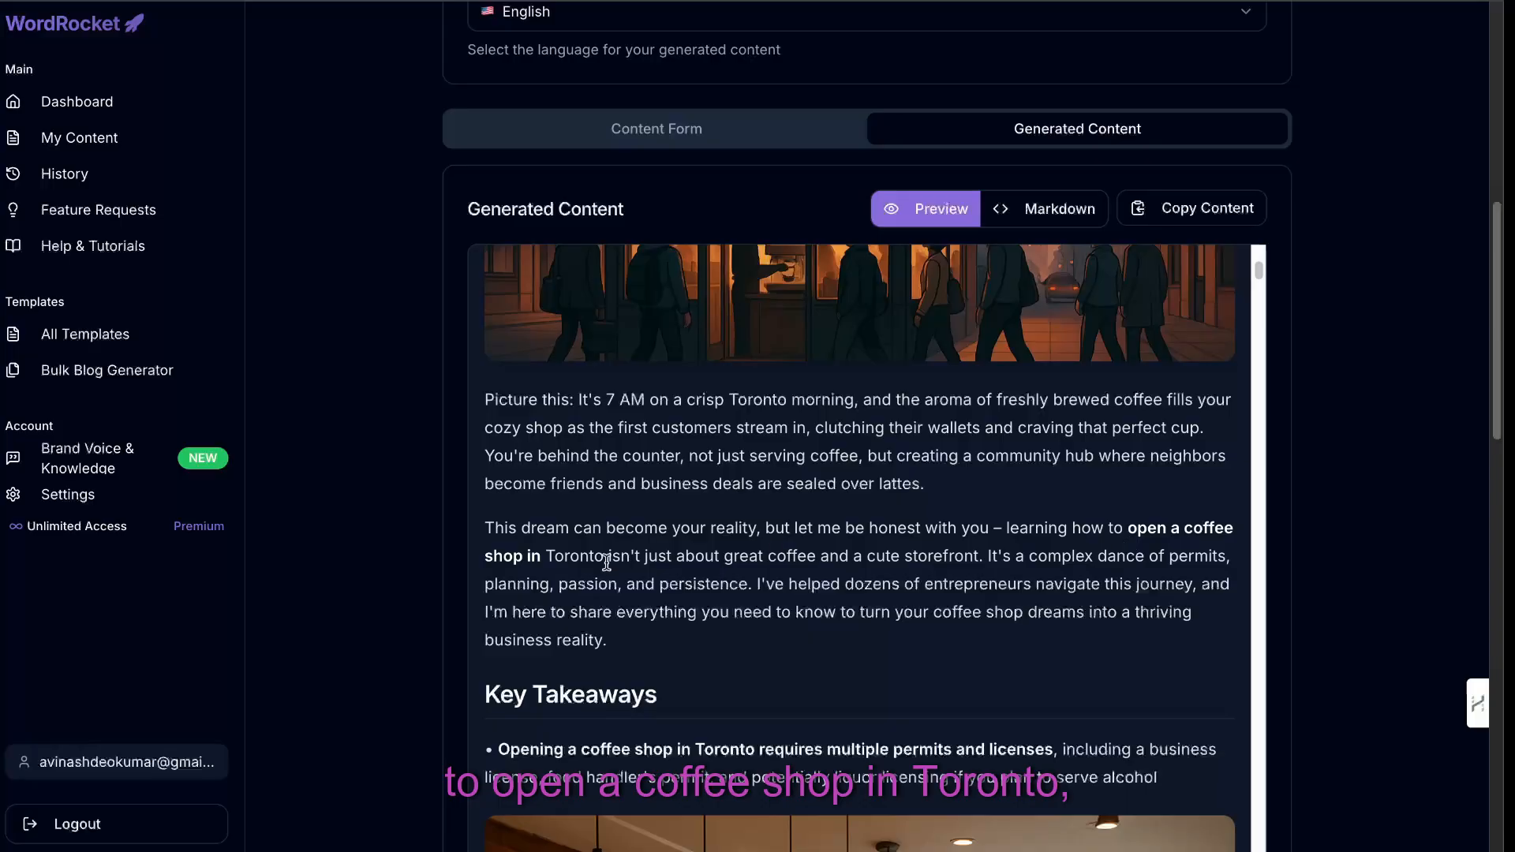
left_click_drag(1128, 528, 538, 556)
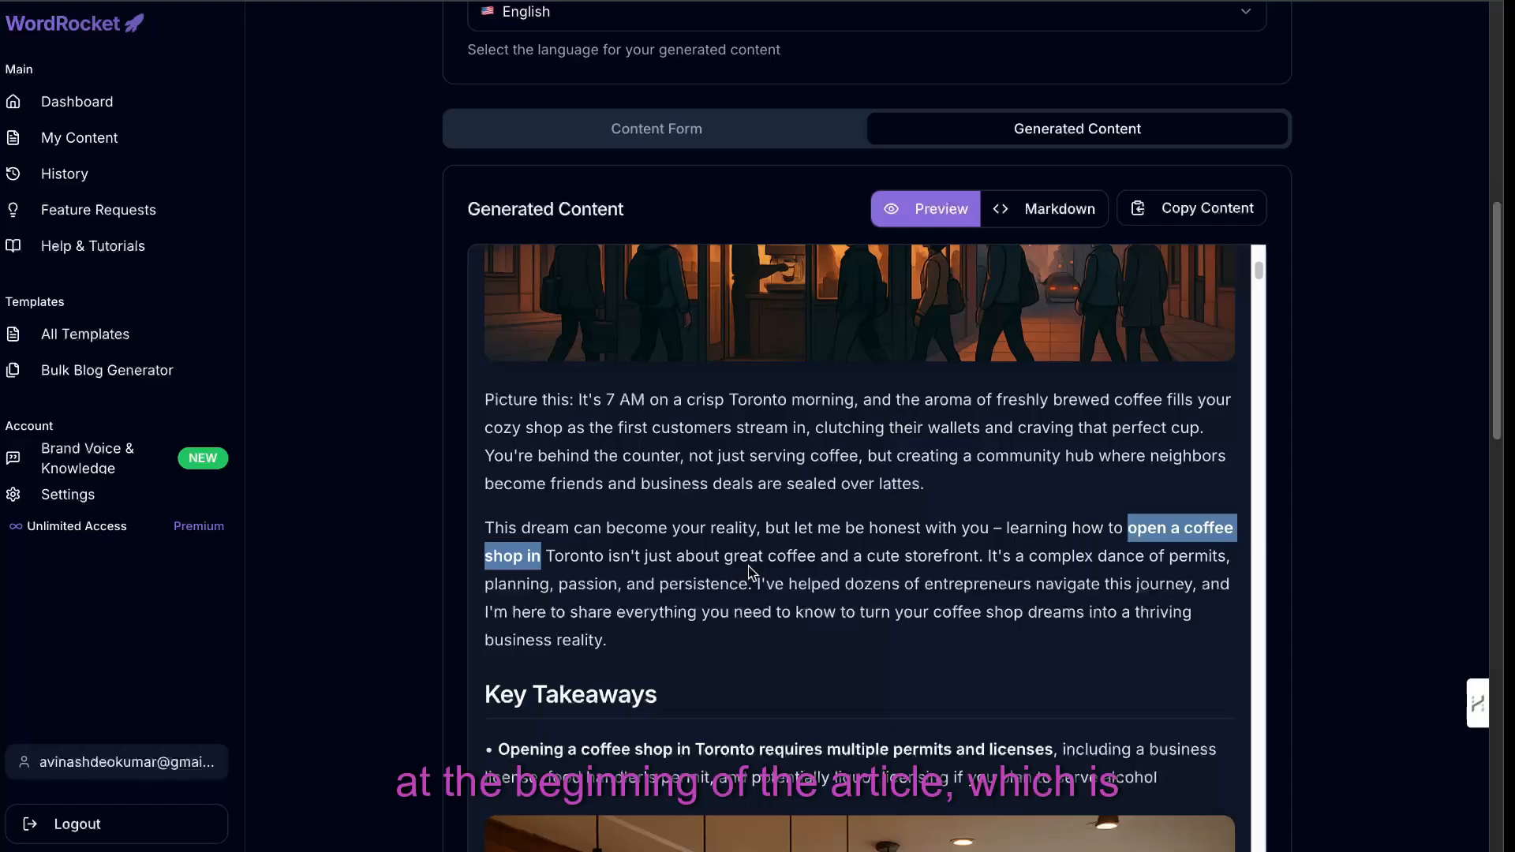
Highlight the keyword phrase "Opening a coffee shop in Toronto" in the first bullet under Key Takeaways
scroll(801, 587, "down", 4)
scroll(855, 557, "up", 2)
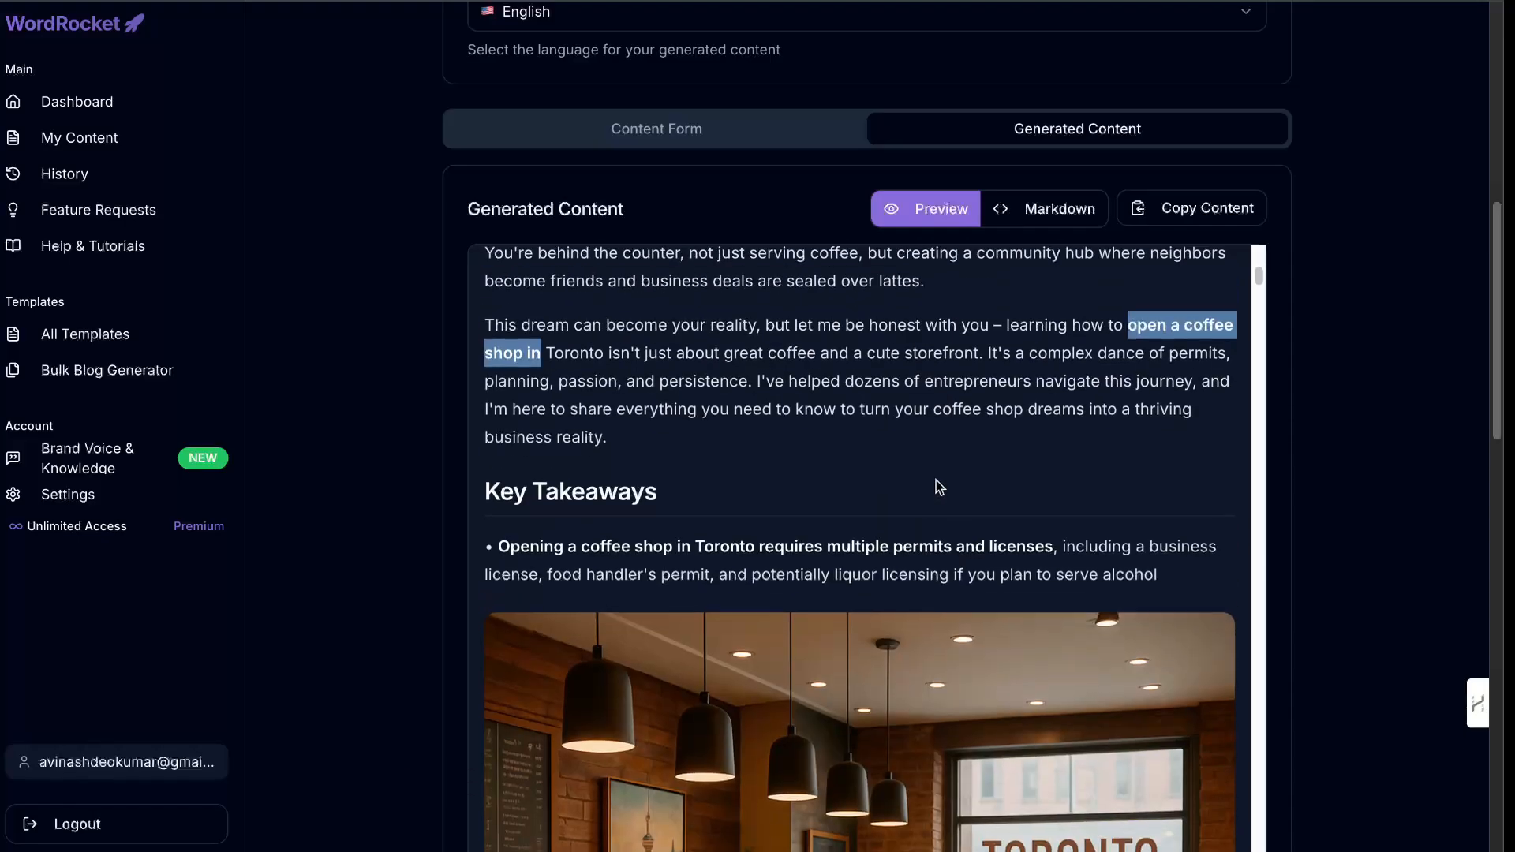
scroll(998, 462, "down", 1)
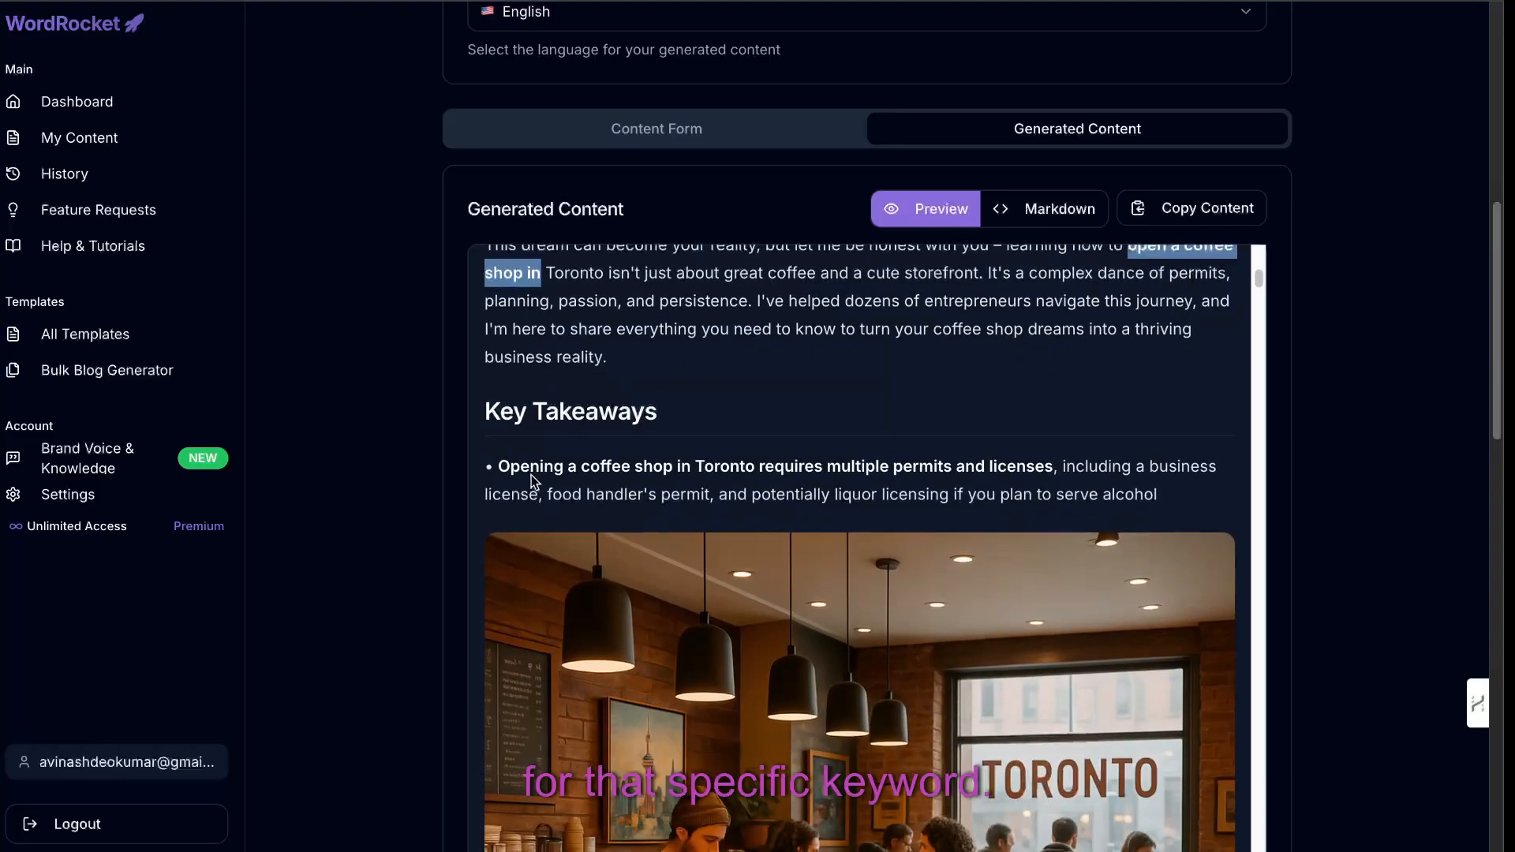
left_click_drag(499, 466, 764, 465)
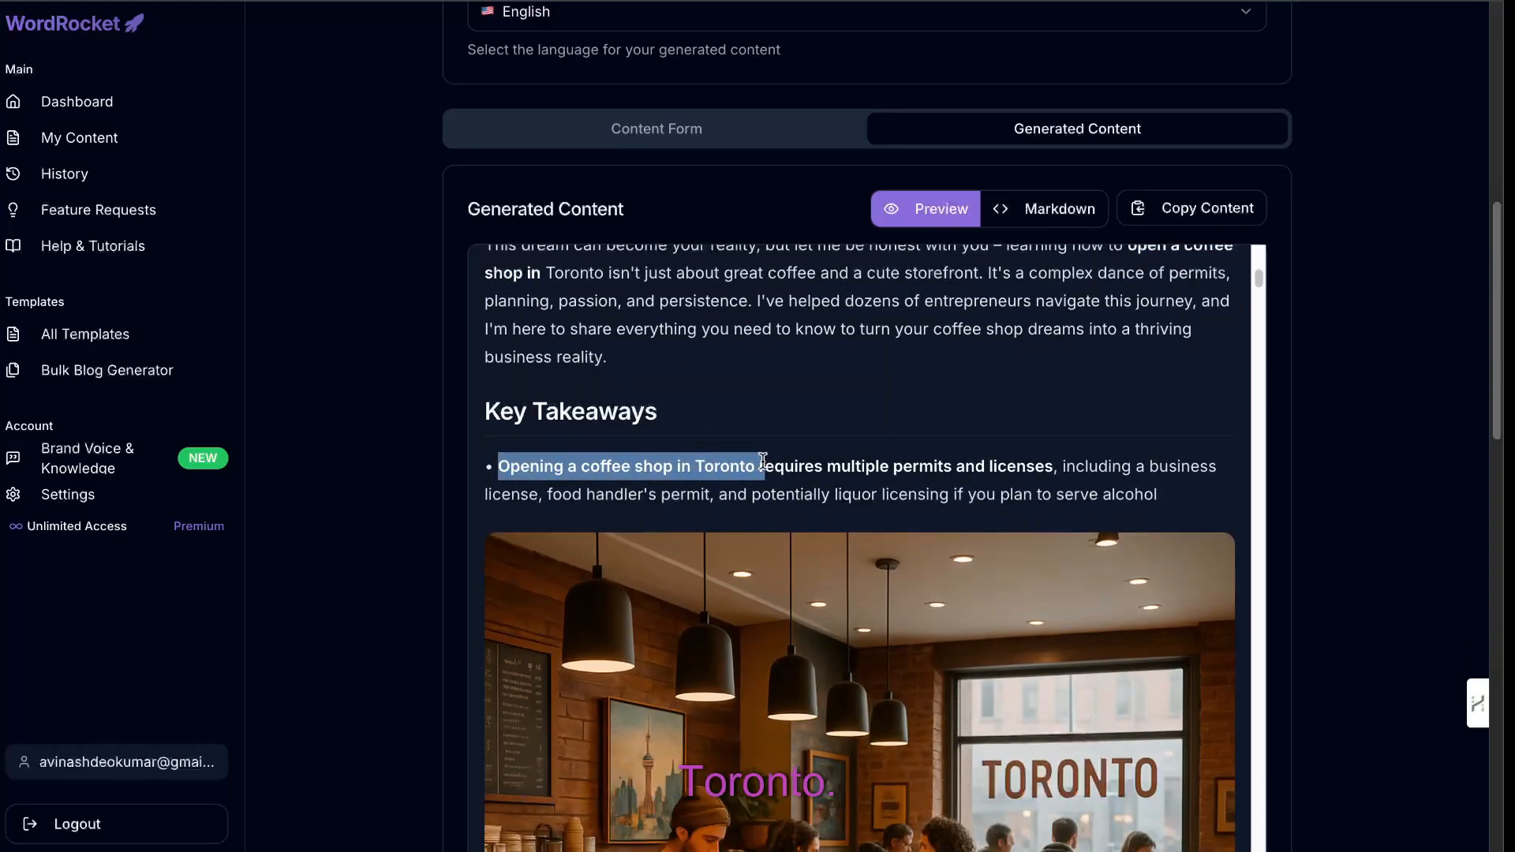
Inspect the coffee shop interior image and the bullets below it, and highlight the Key Takeaways heading
scroll(883, 497, "down", 2)
scroll(973, 447, "down", 4)
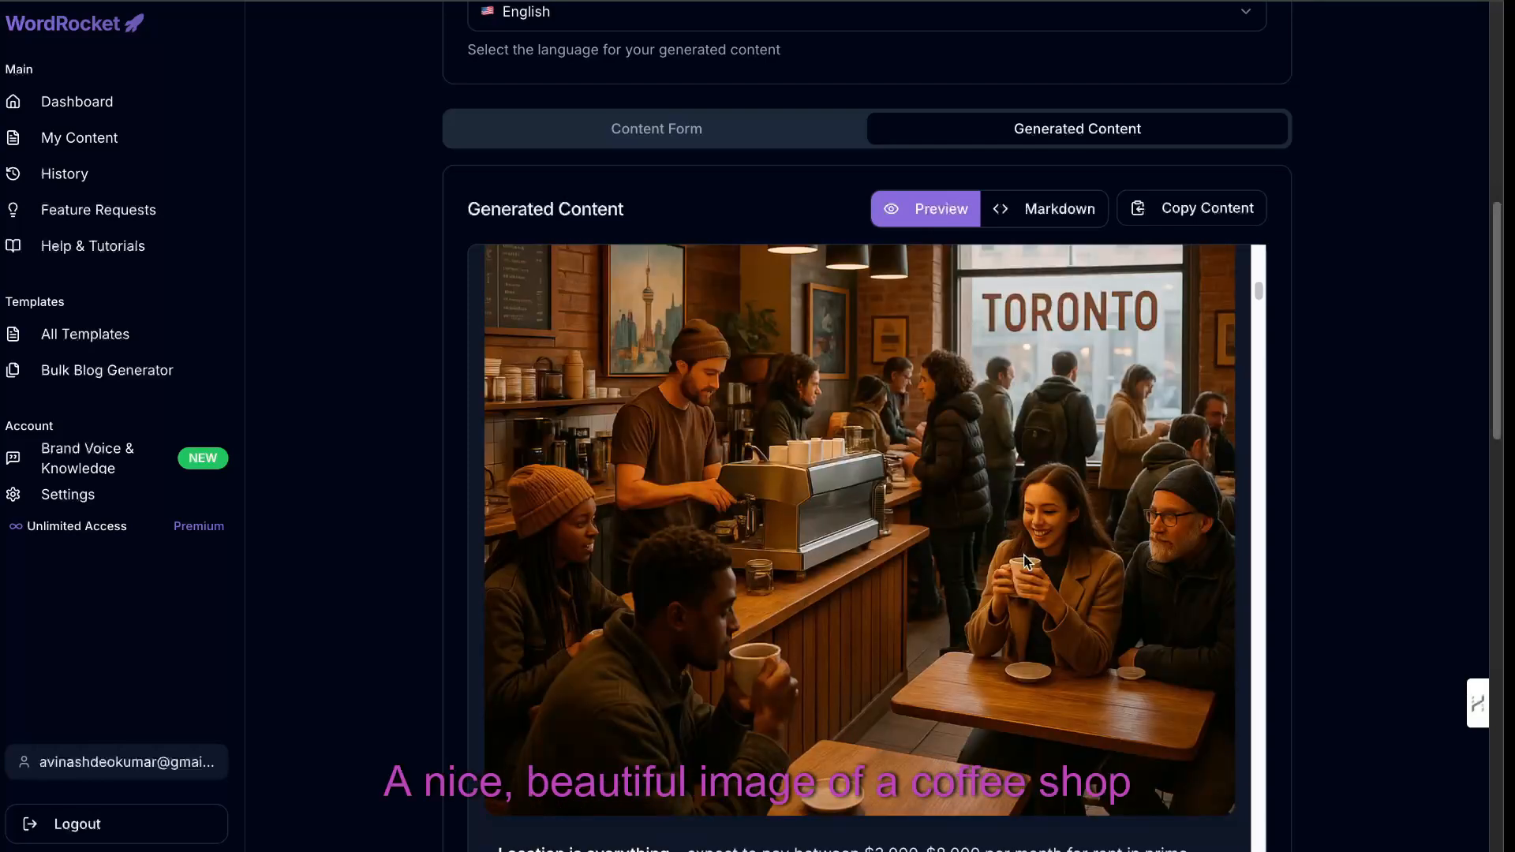
scroll(947, 432, "down", 6)
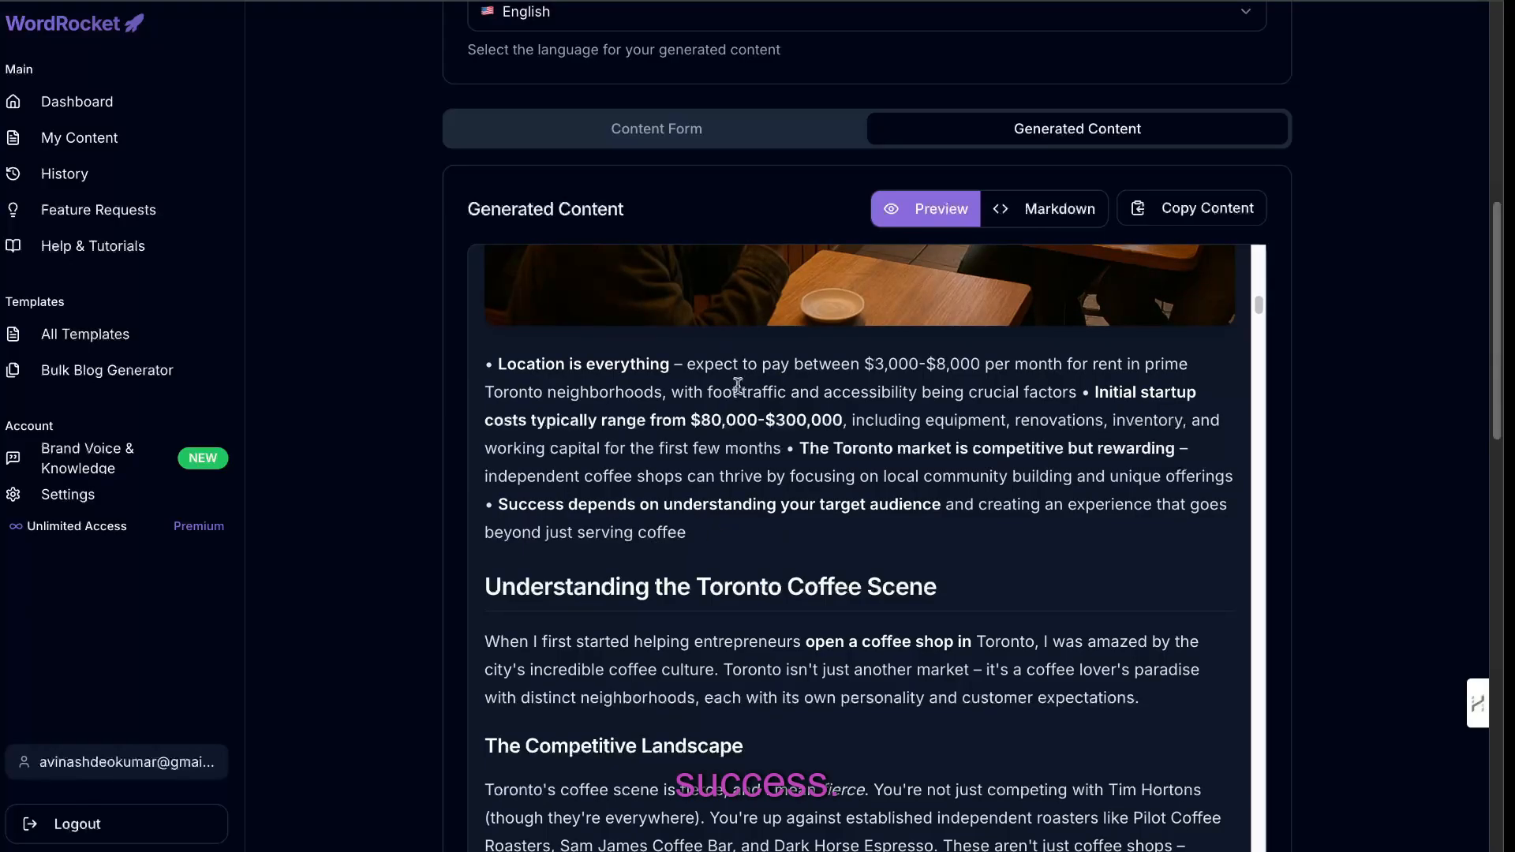
scroll(590, 377, "up", 10)
left_click_drag(484, 473, 715, 477)
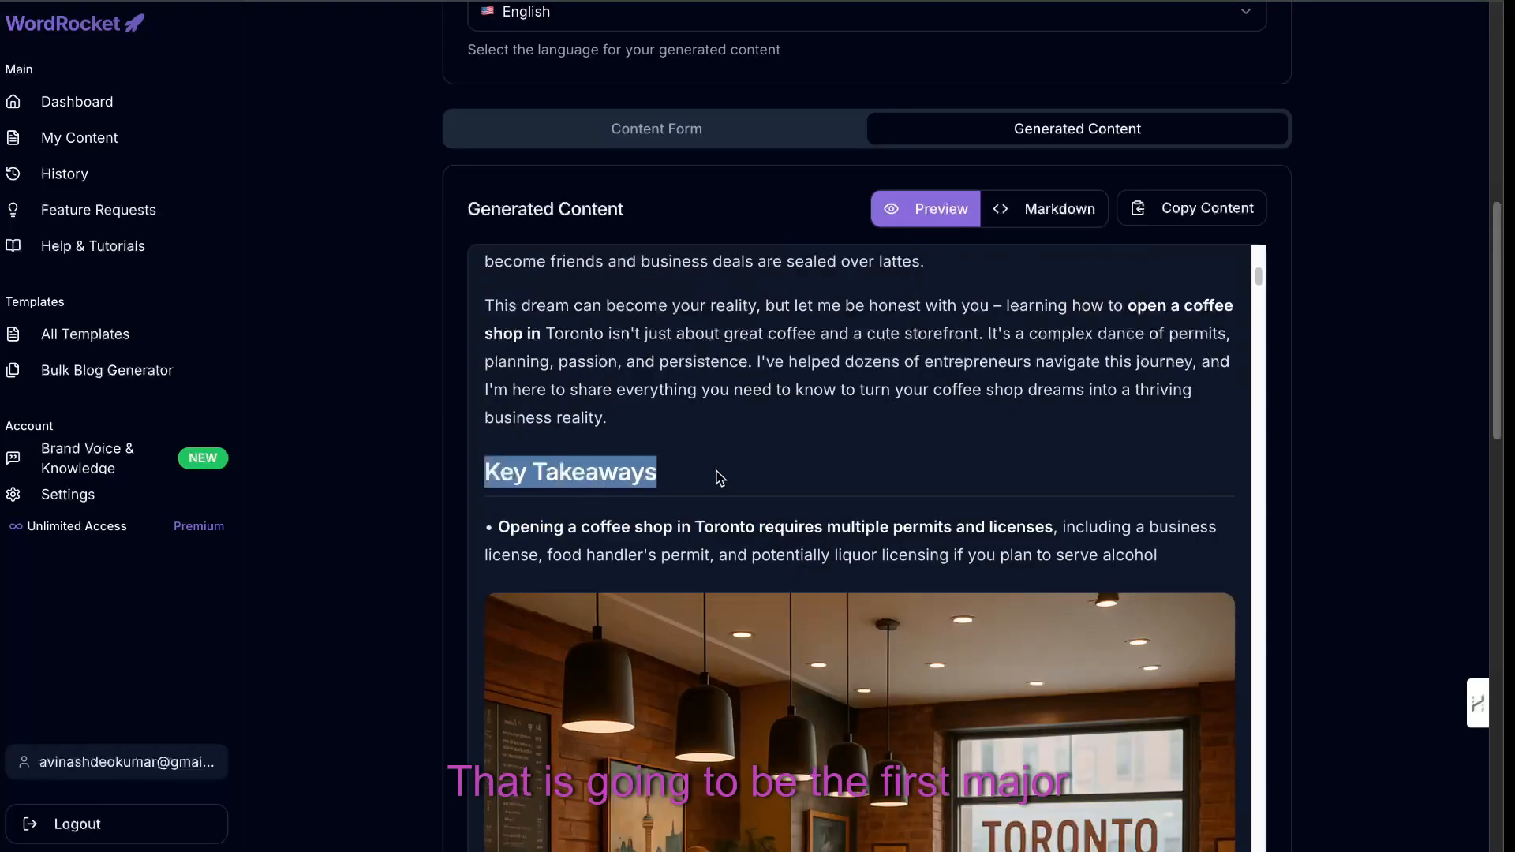
Read through the Key Takeaways section, from its heading to the start of Understanding the Toronto Coffee Scene
scroll(864, 464, "down", 2)
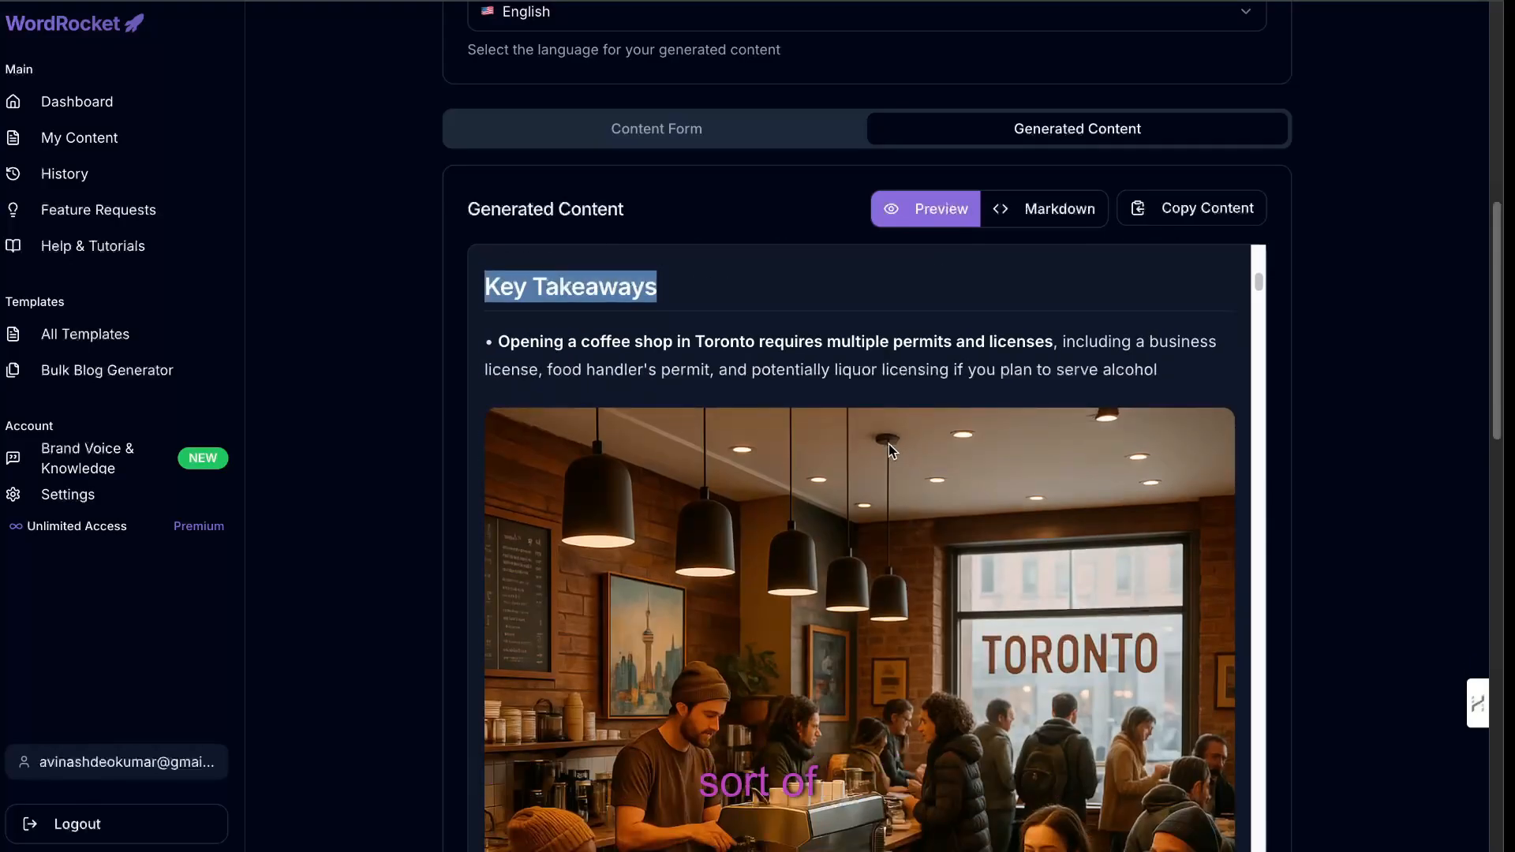
scroll(886, 442, "down", 4)
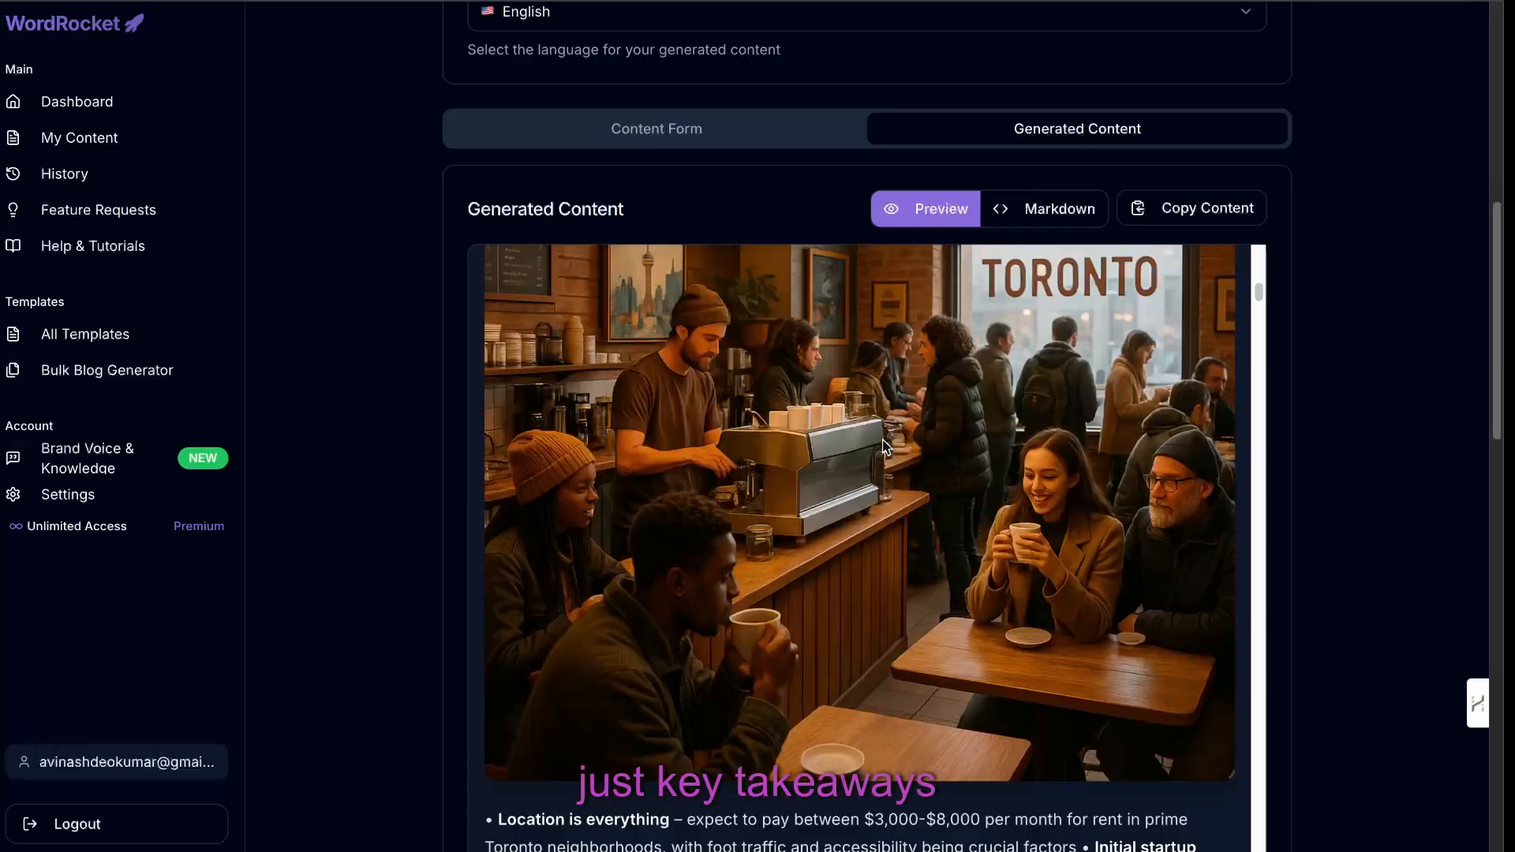
scroll(897, 445, "down", 4)
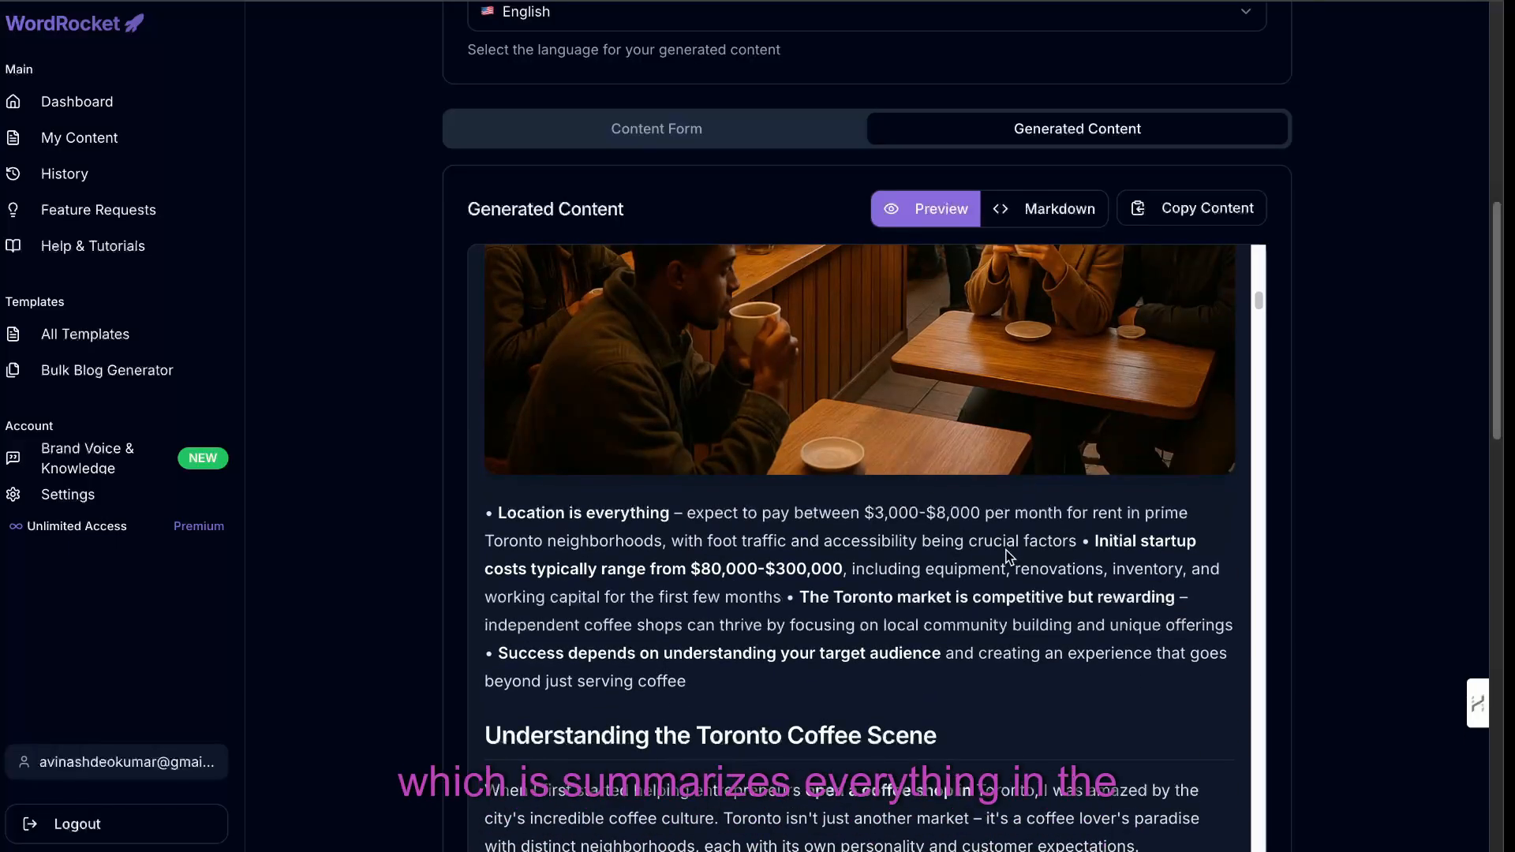
scroll(1007, 549, "down", 5)
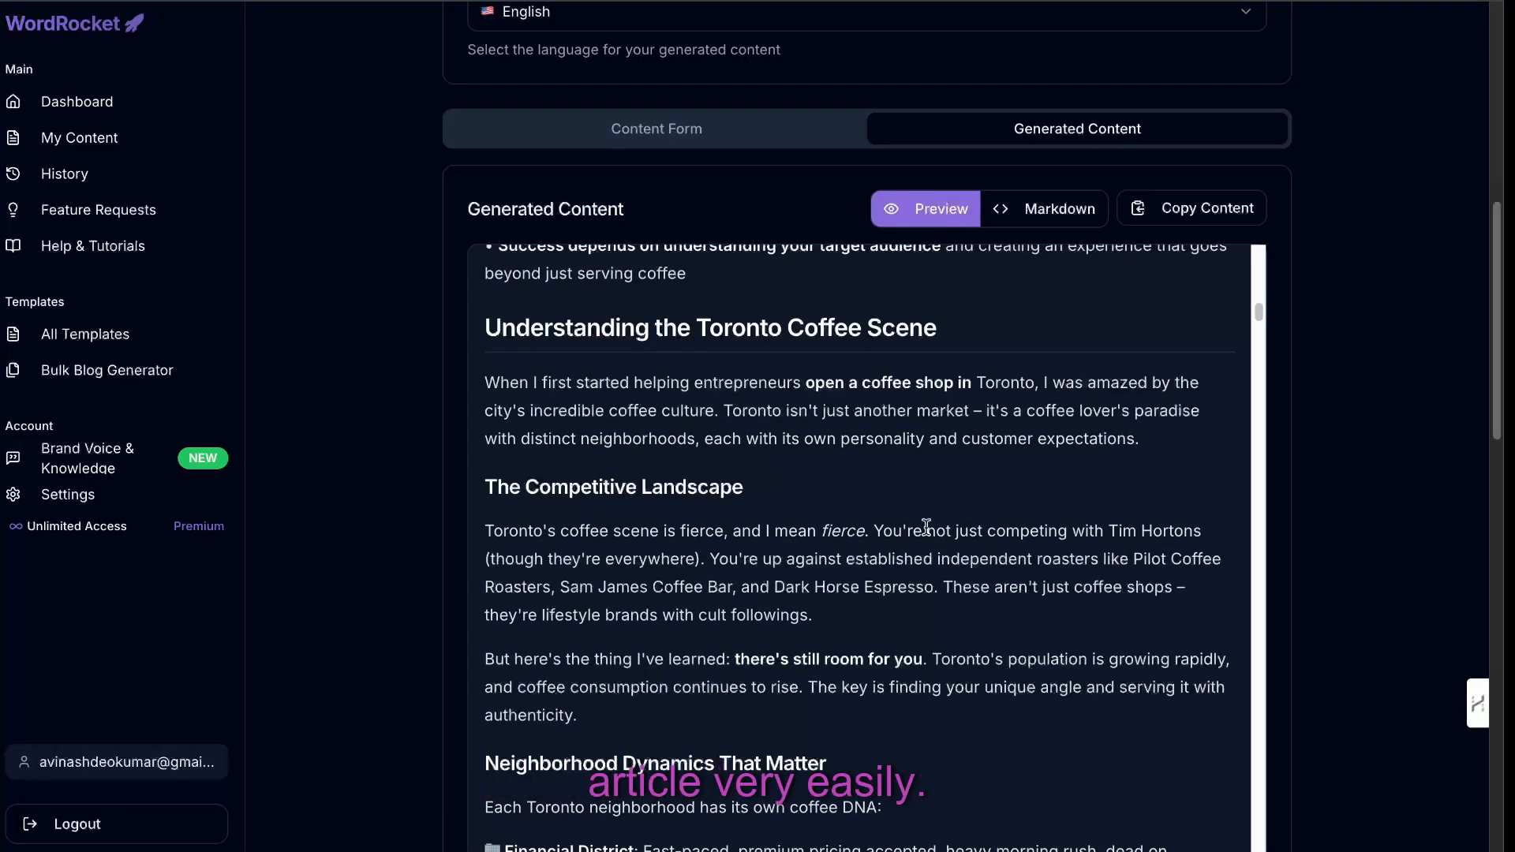
Review the article's sections on the competitive landscape, neighborhood dynamics, legal requirements, foot traffic and accessibility
scroll(938, 494, "down", 2)
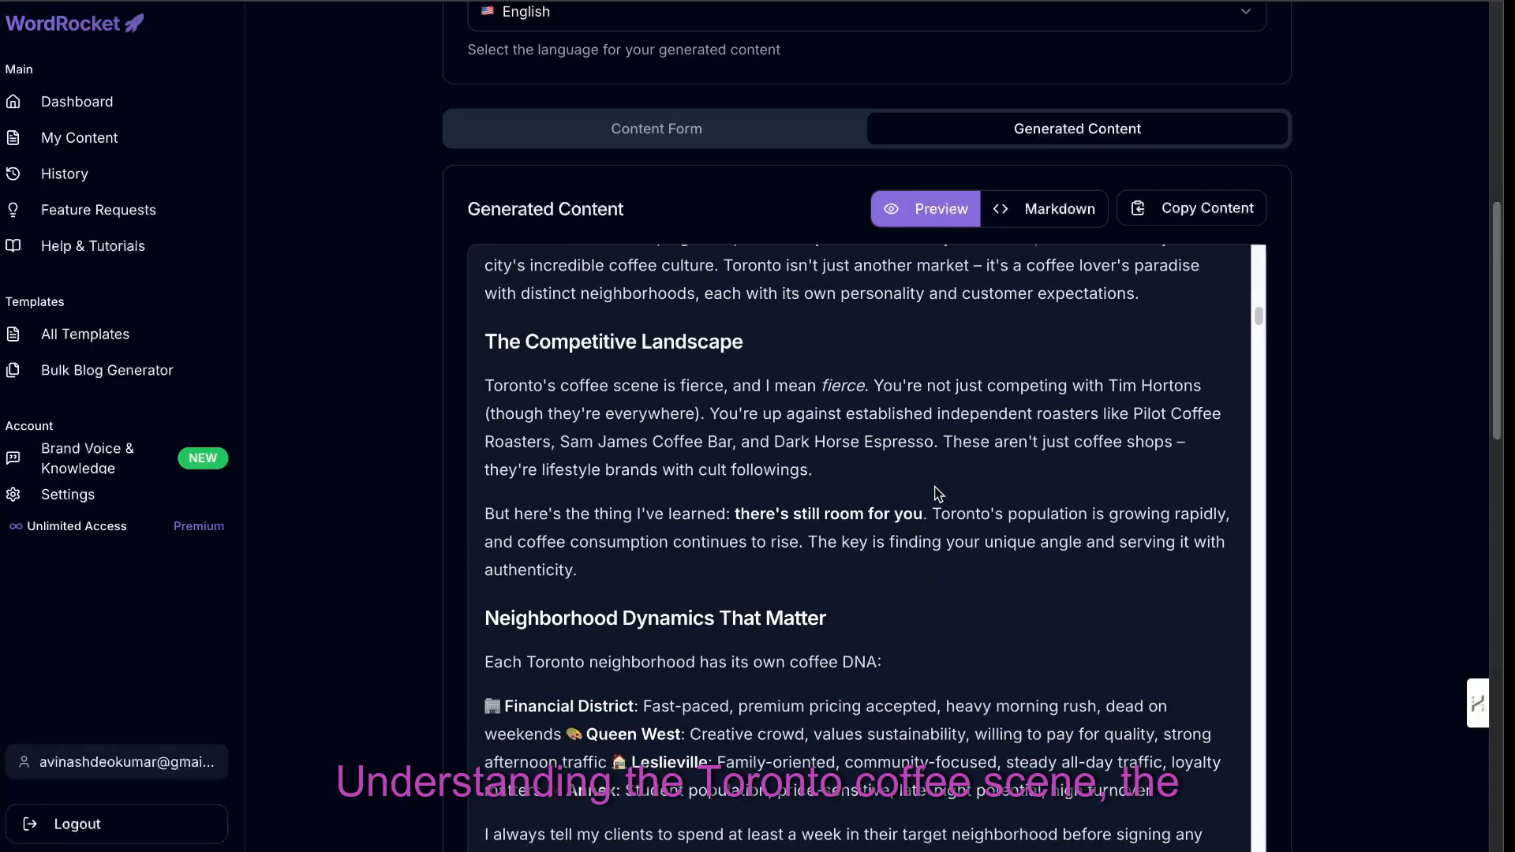
scroll(981, 508, "down", 7)
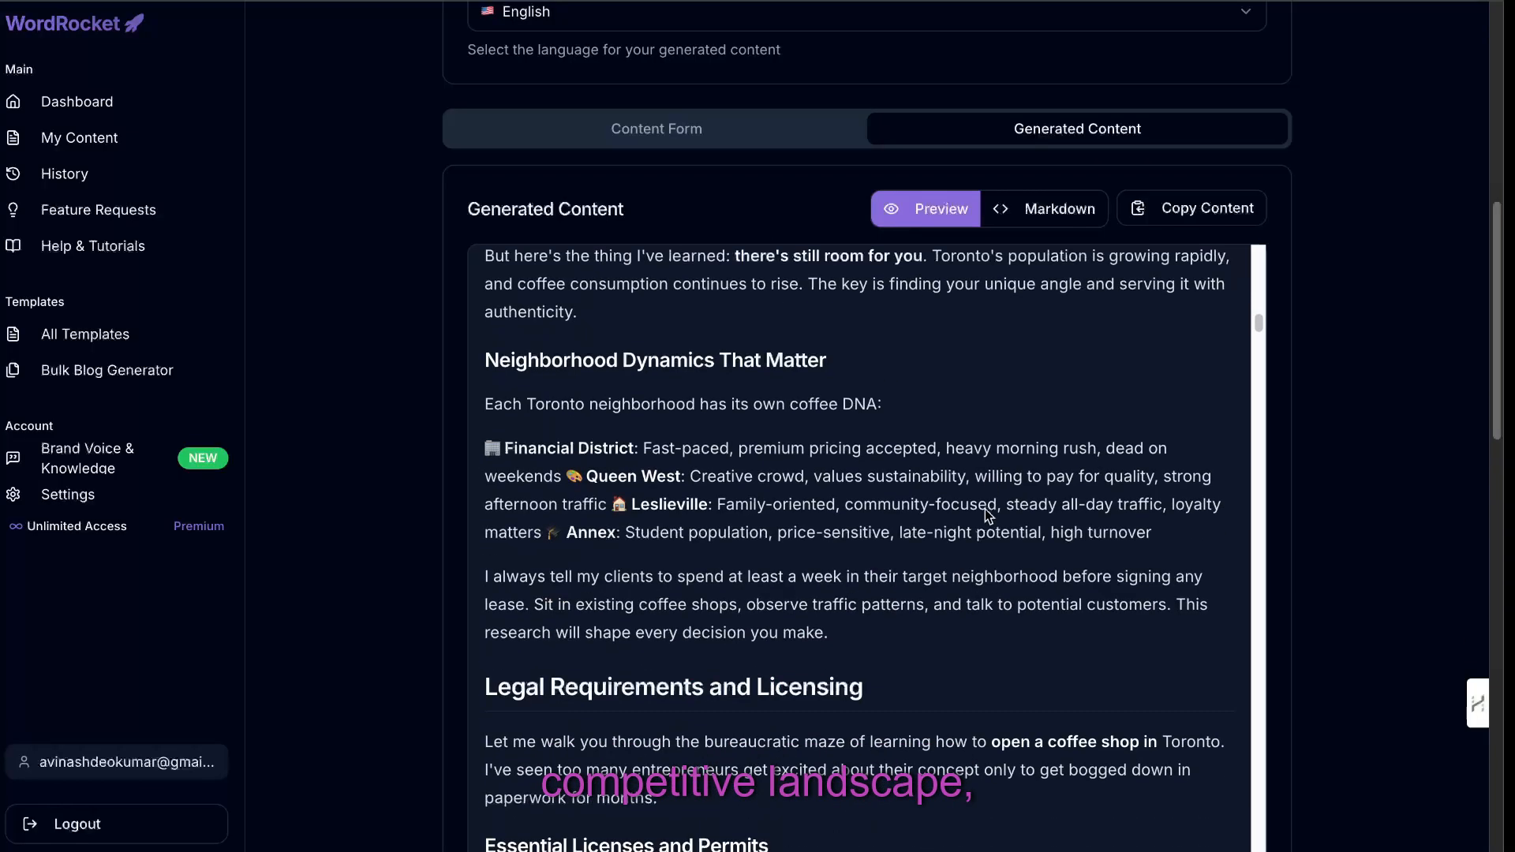
scroll(992, 511, "down", 1)
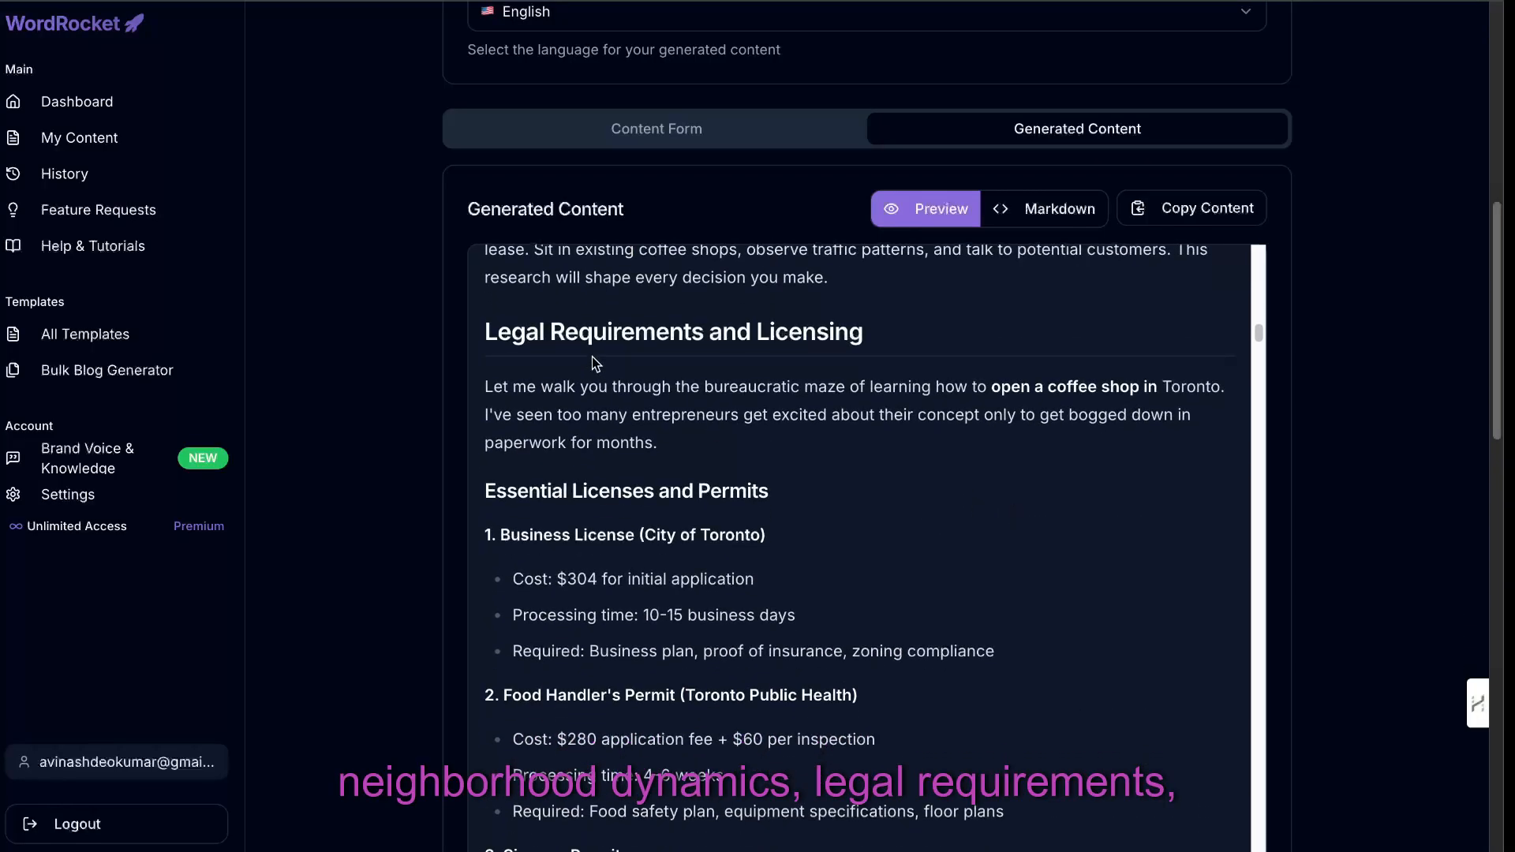
scroll(1021, 531, "down", 6)
scroll(961, 556, "down", 13)
scroll(964, 555, "down", 15)
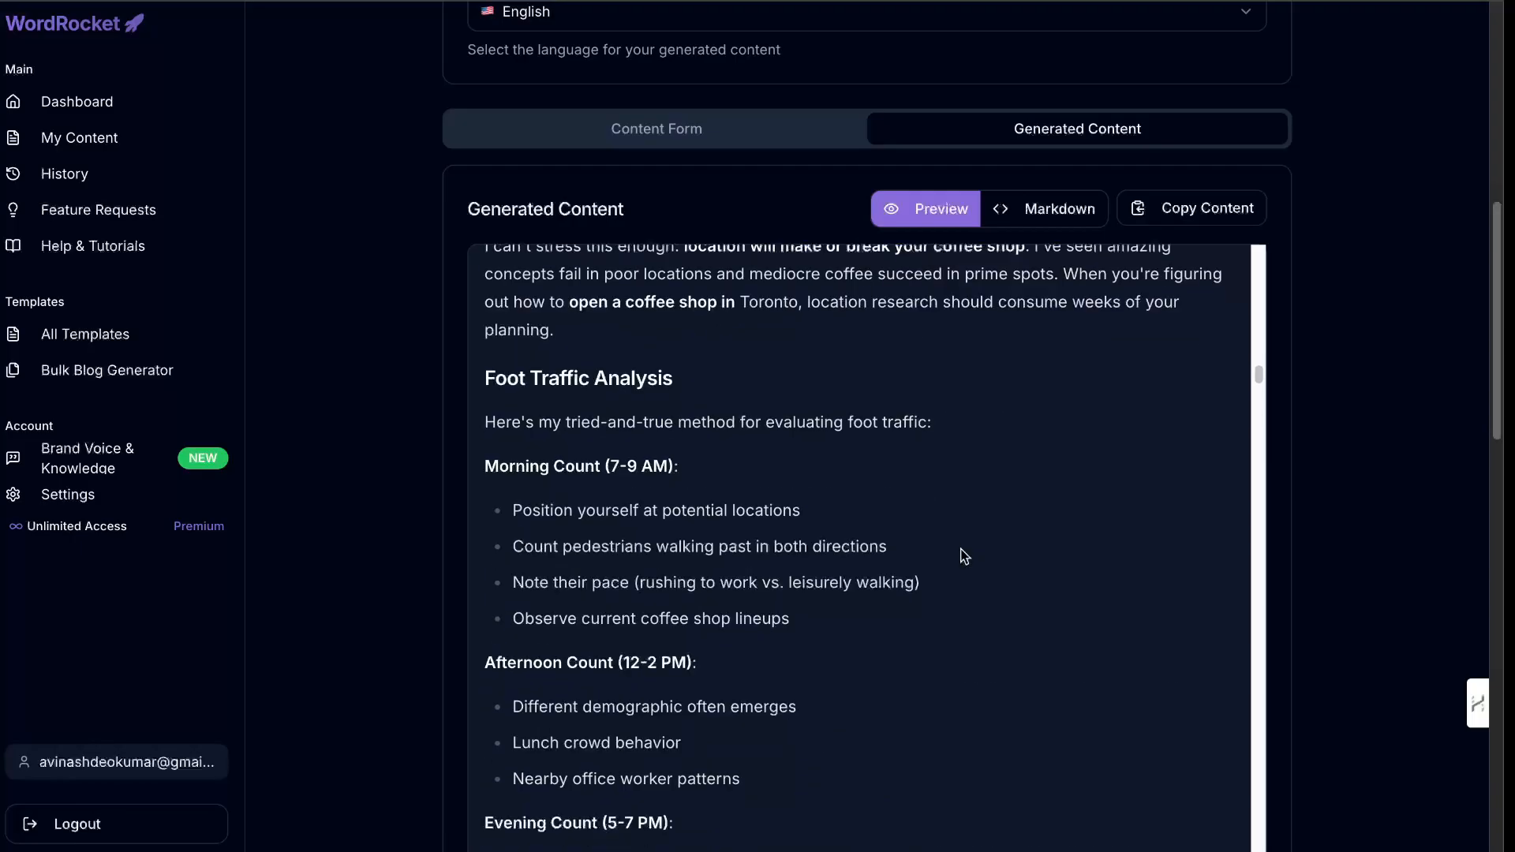
scroll(964, 555, "down", 5)
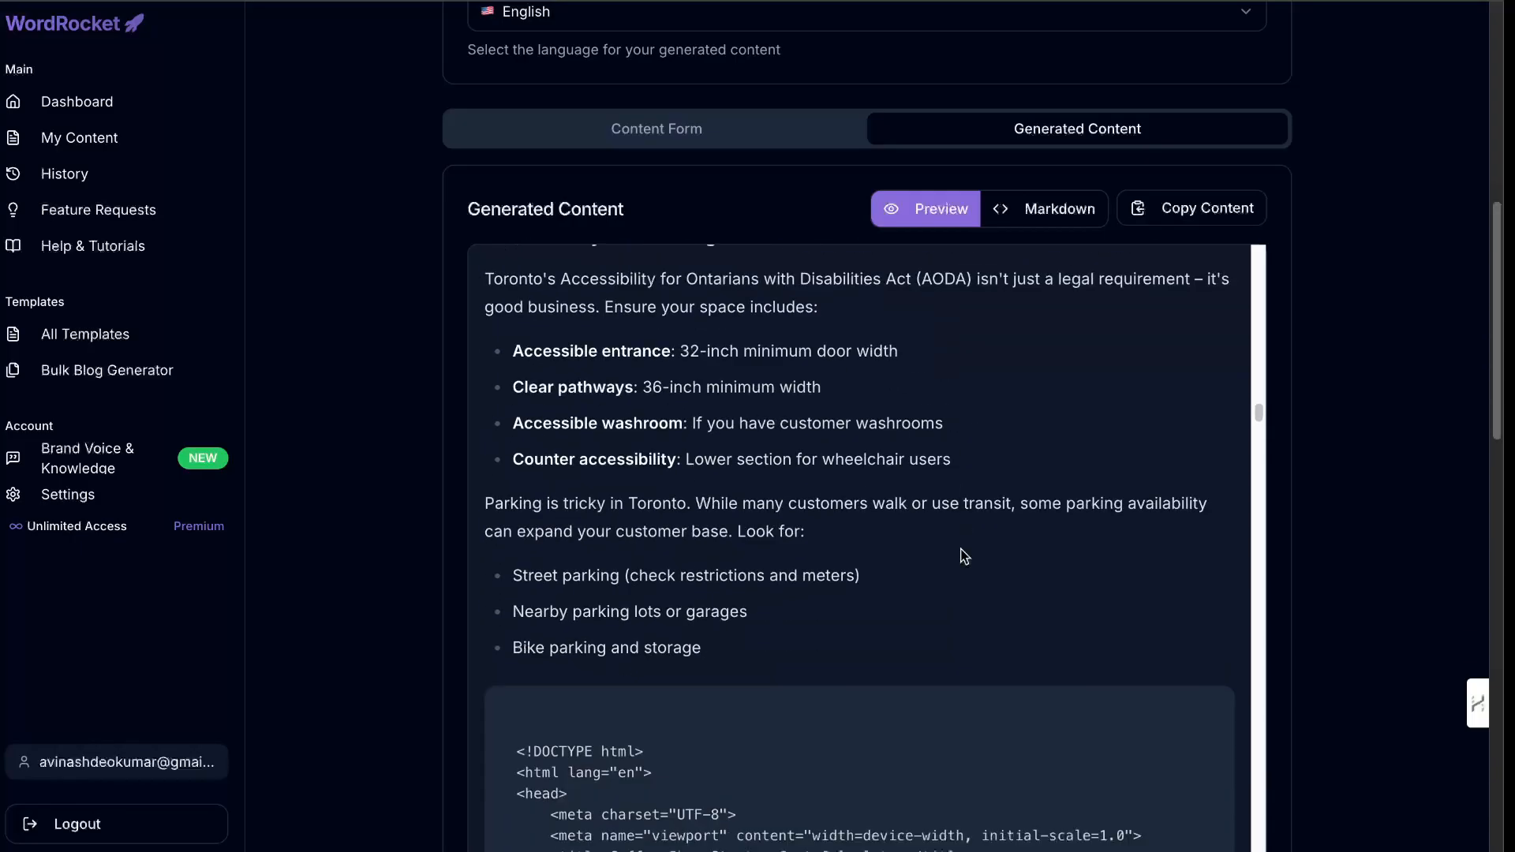
Examine the embedded HTML code of the Coffee Shop Startup Cost Calculator from its opening tag to its end
scroll(943, 557, "up", 2)
scroll(939, 558, "down", 2)
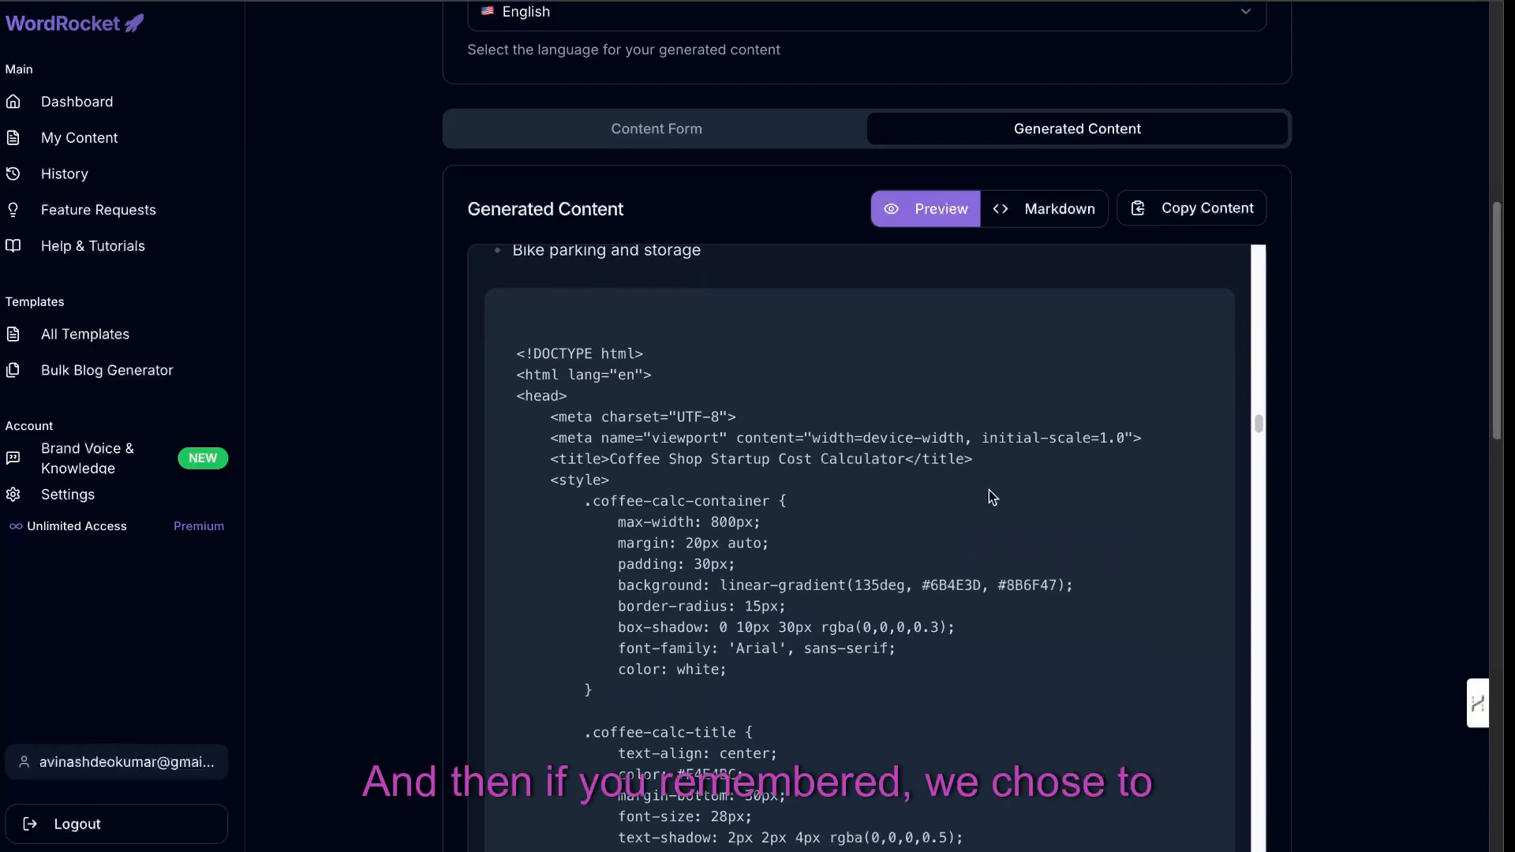
scroll(995, 497, "down", 1)
scroll(991, 499, "down", 15)
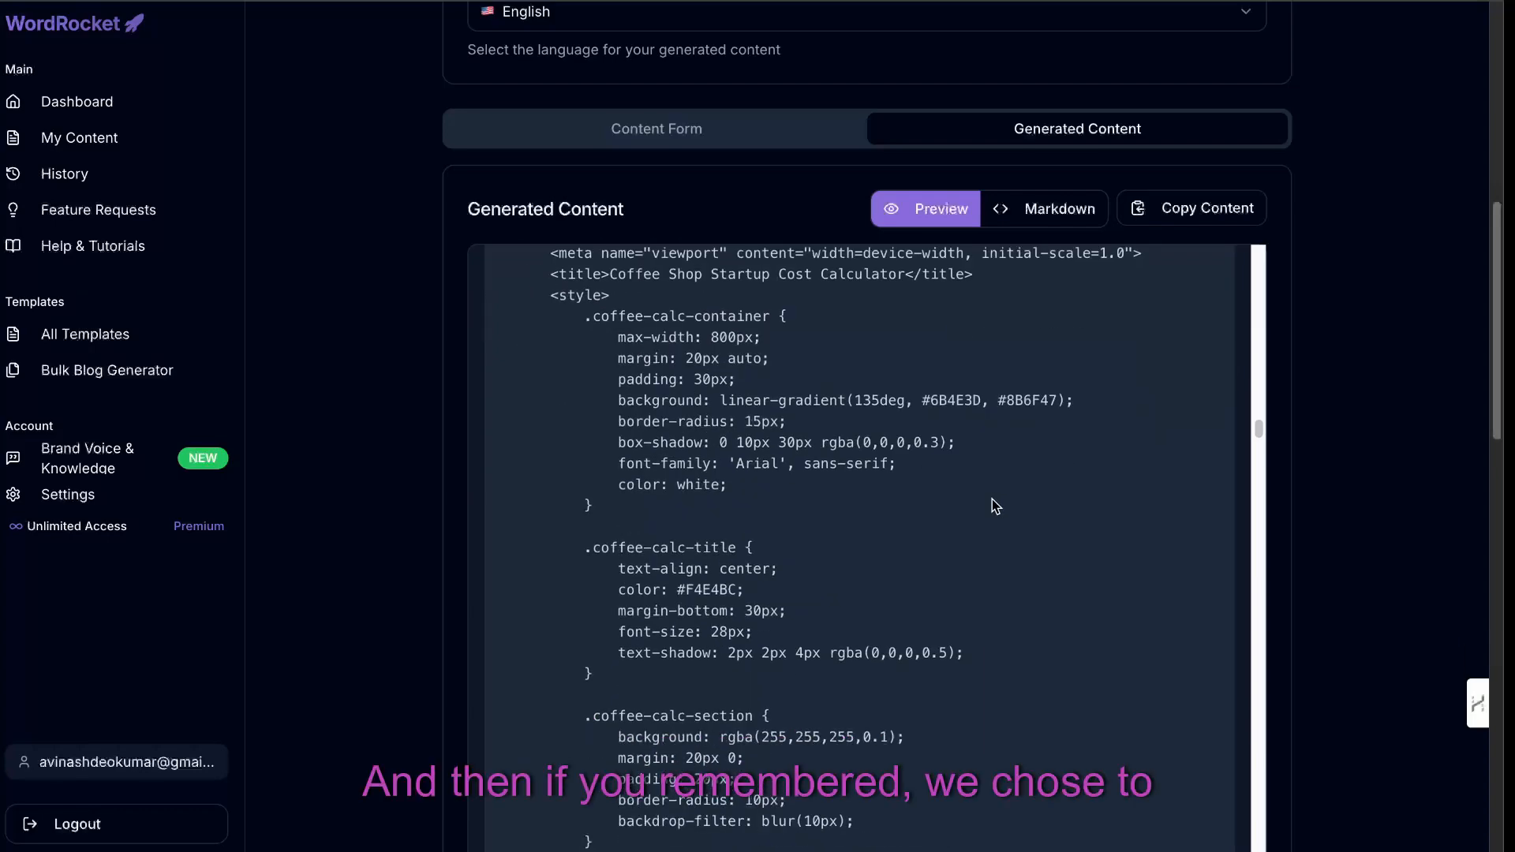
scroll(985, 511, "down", 20)
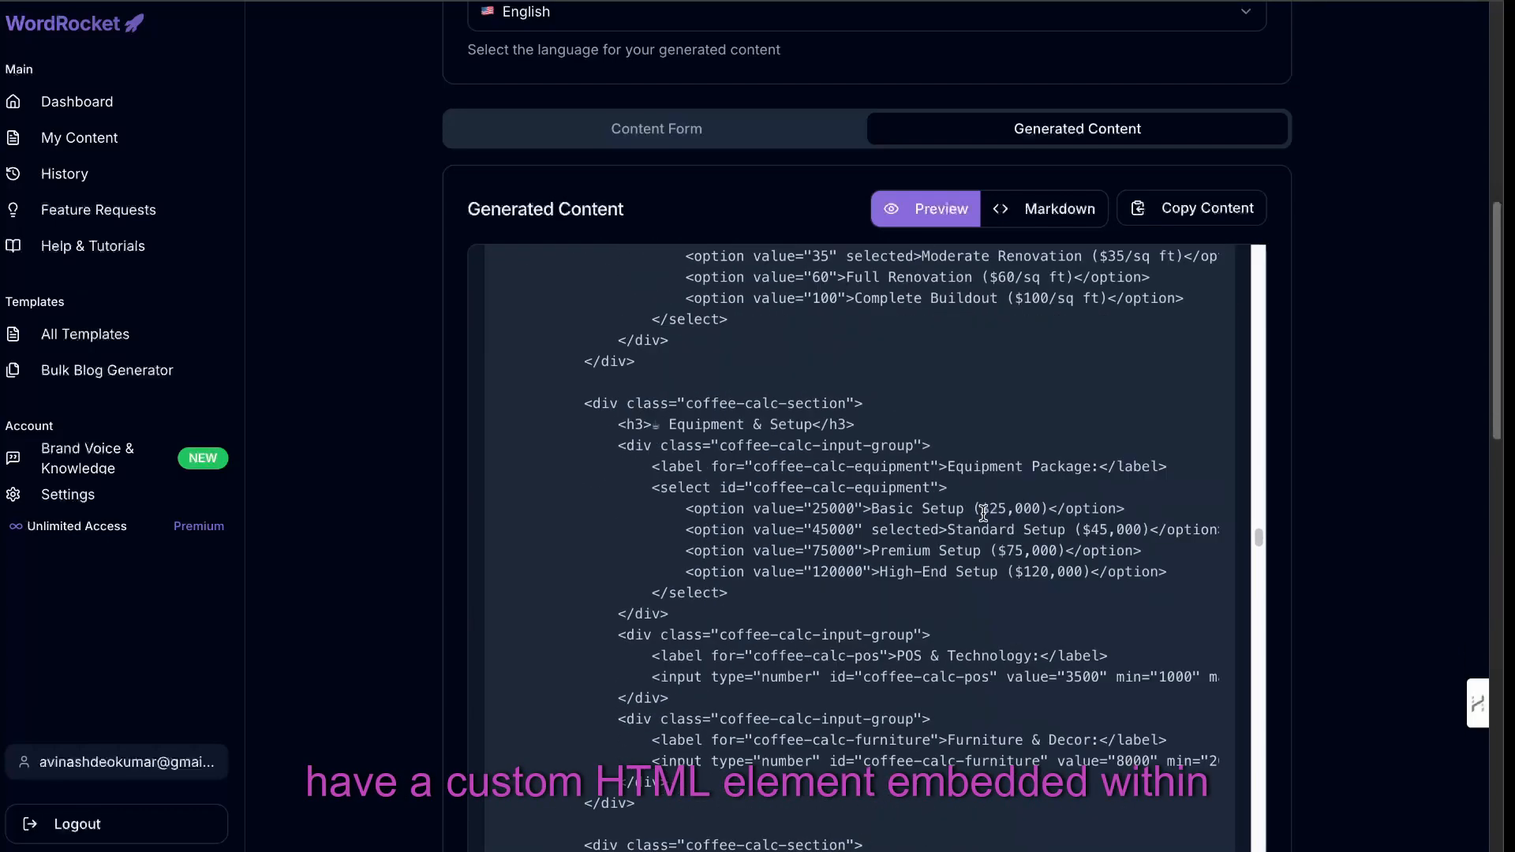
scroll(984, 515, "up", 8)
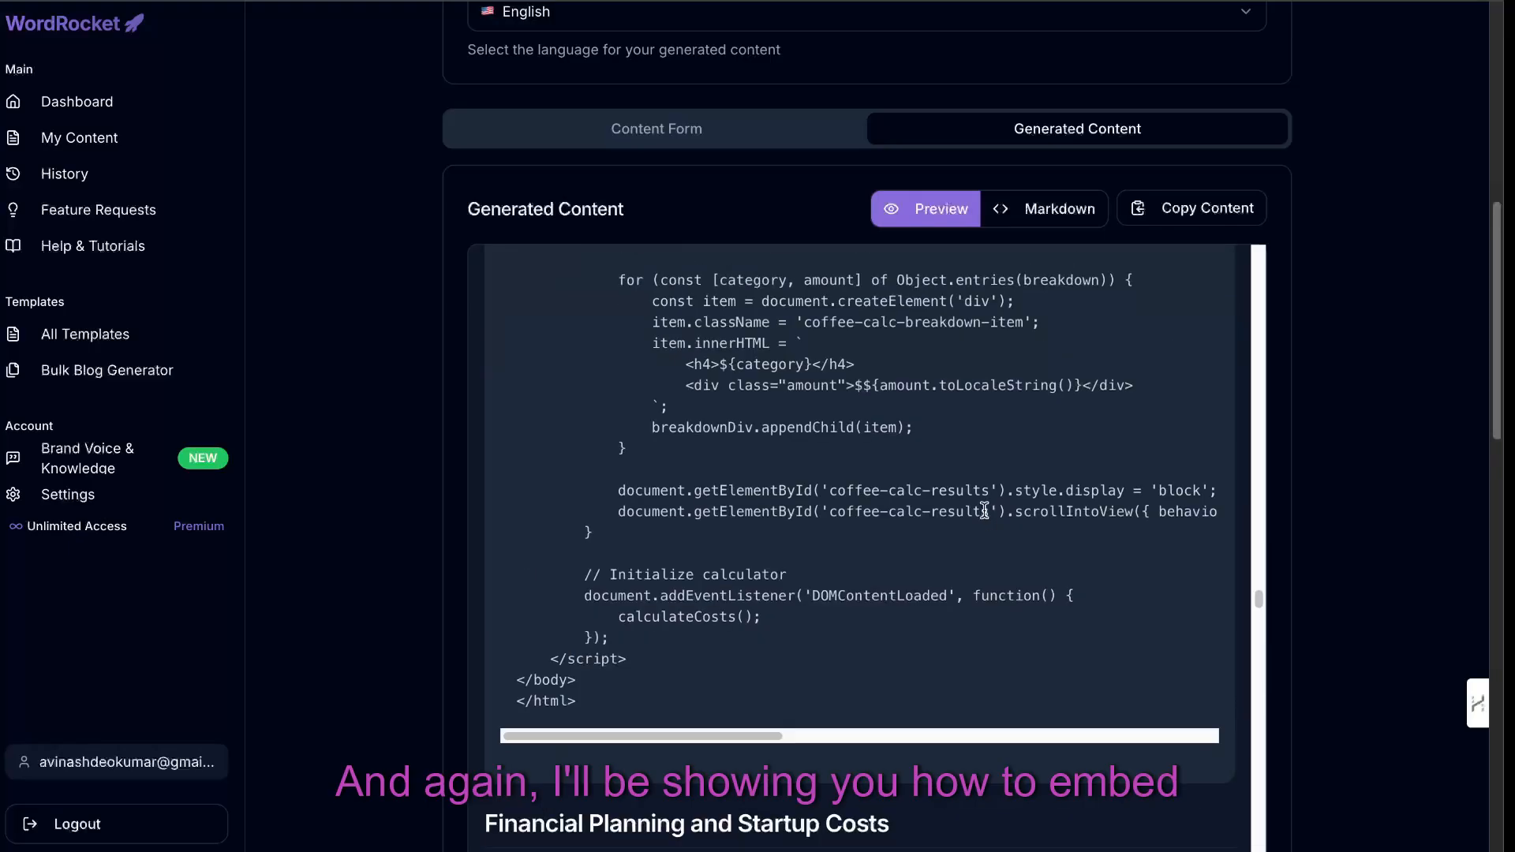
Review the licensing cost infographic and the sections on startup costs, equipment, suppliers, staff training and loyalty programs
scroll(879, 609, "down", 3)
scroll(879, 606, "down", 5)
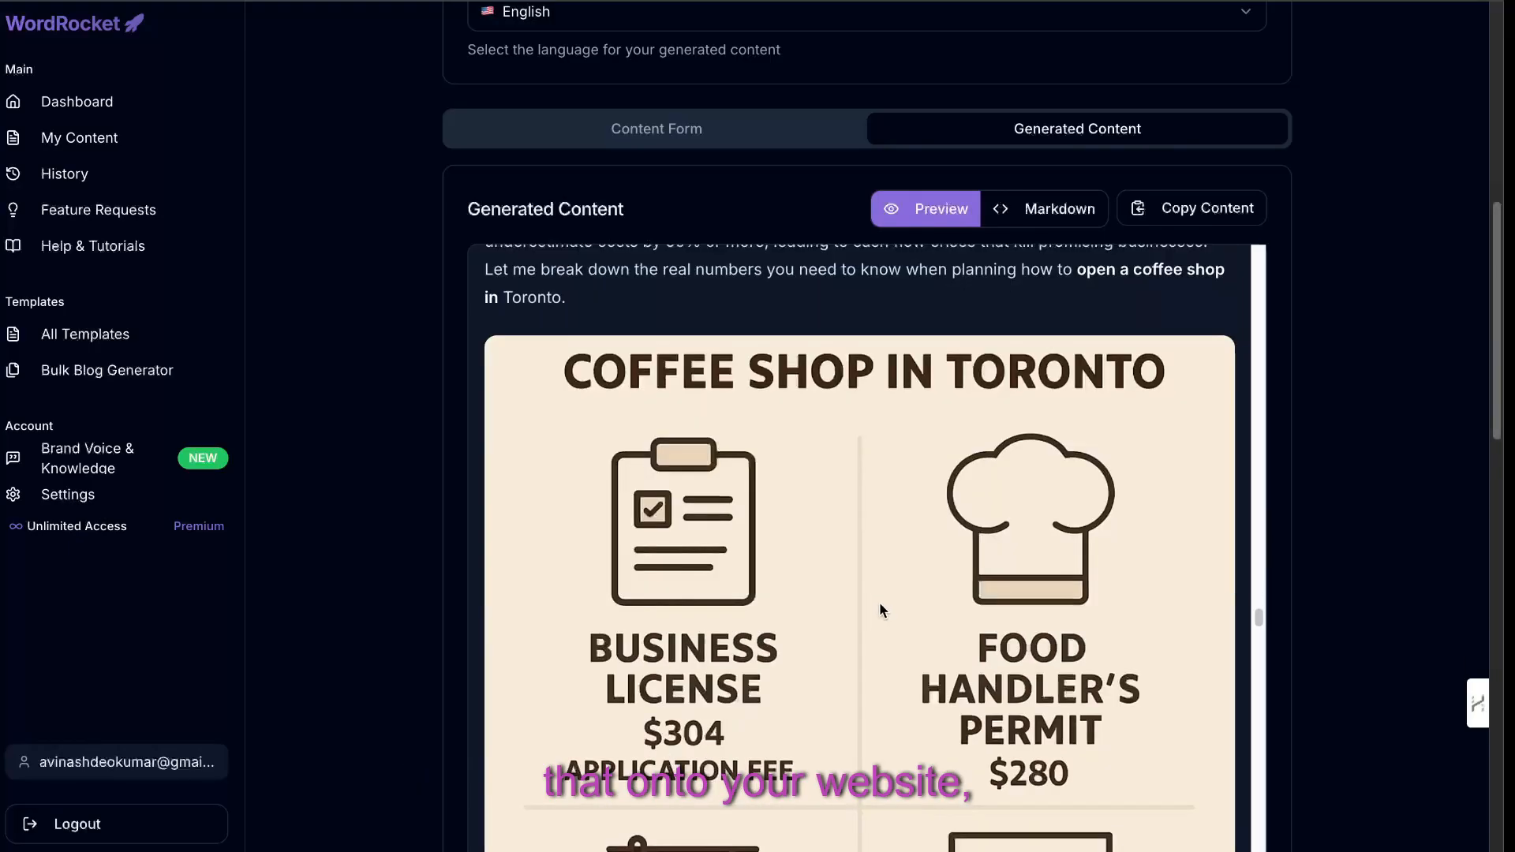
scroll(963, 552, "down", 4)
scroll(964, 562, "down", 15)
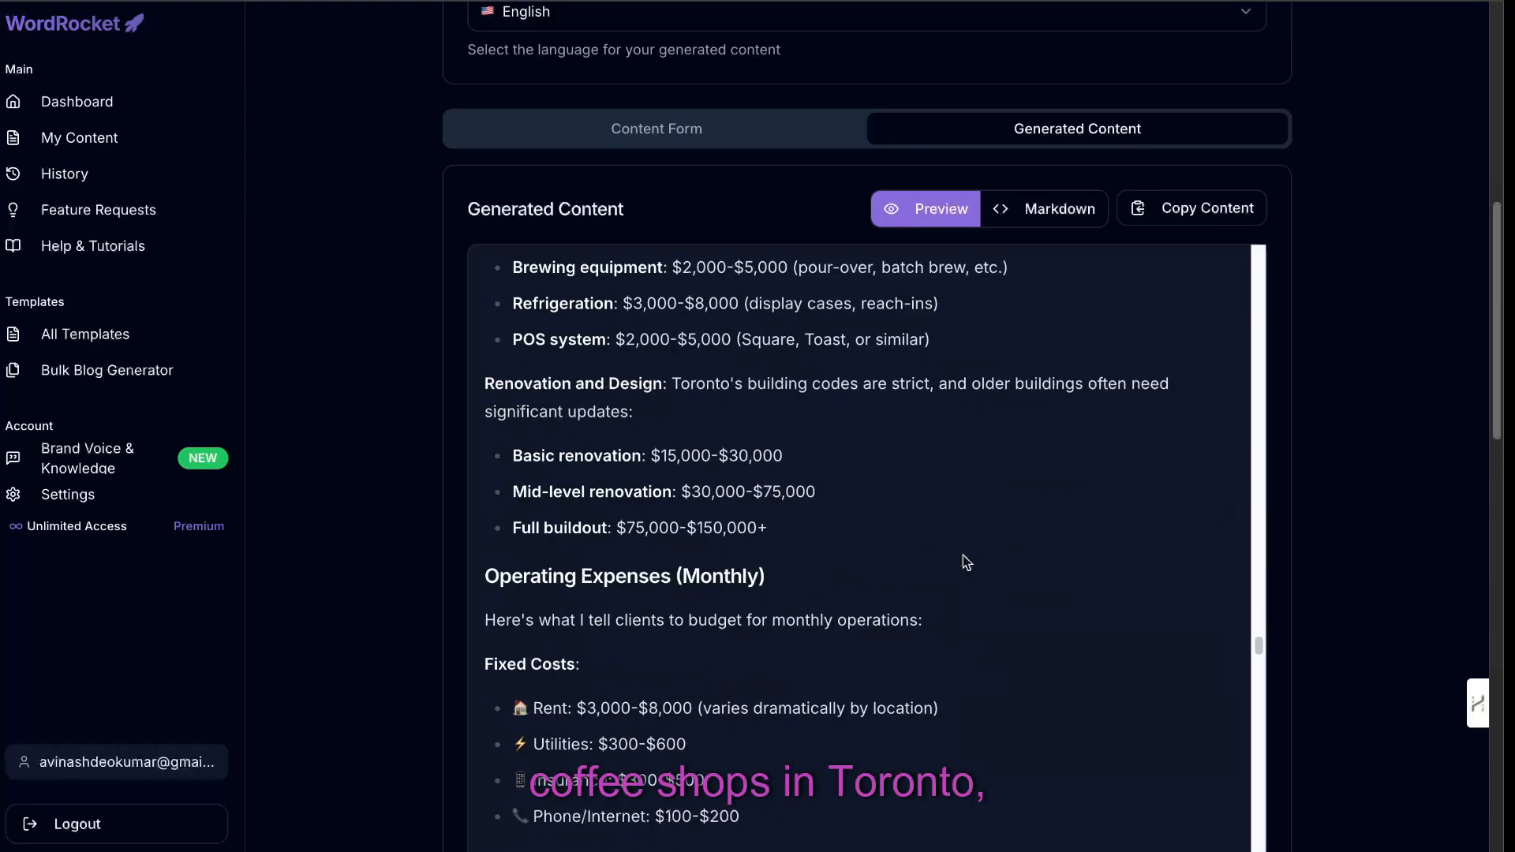
scroll(963, 559, "down", 6)
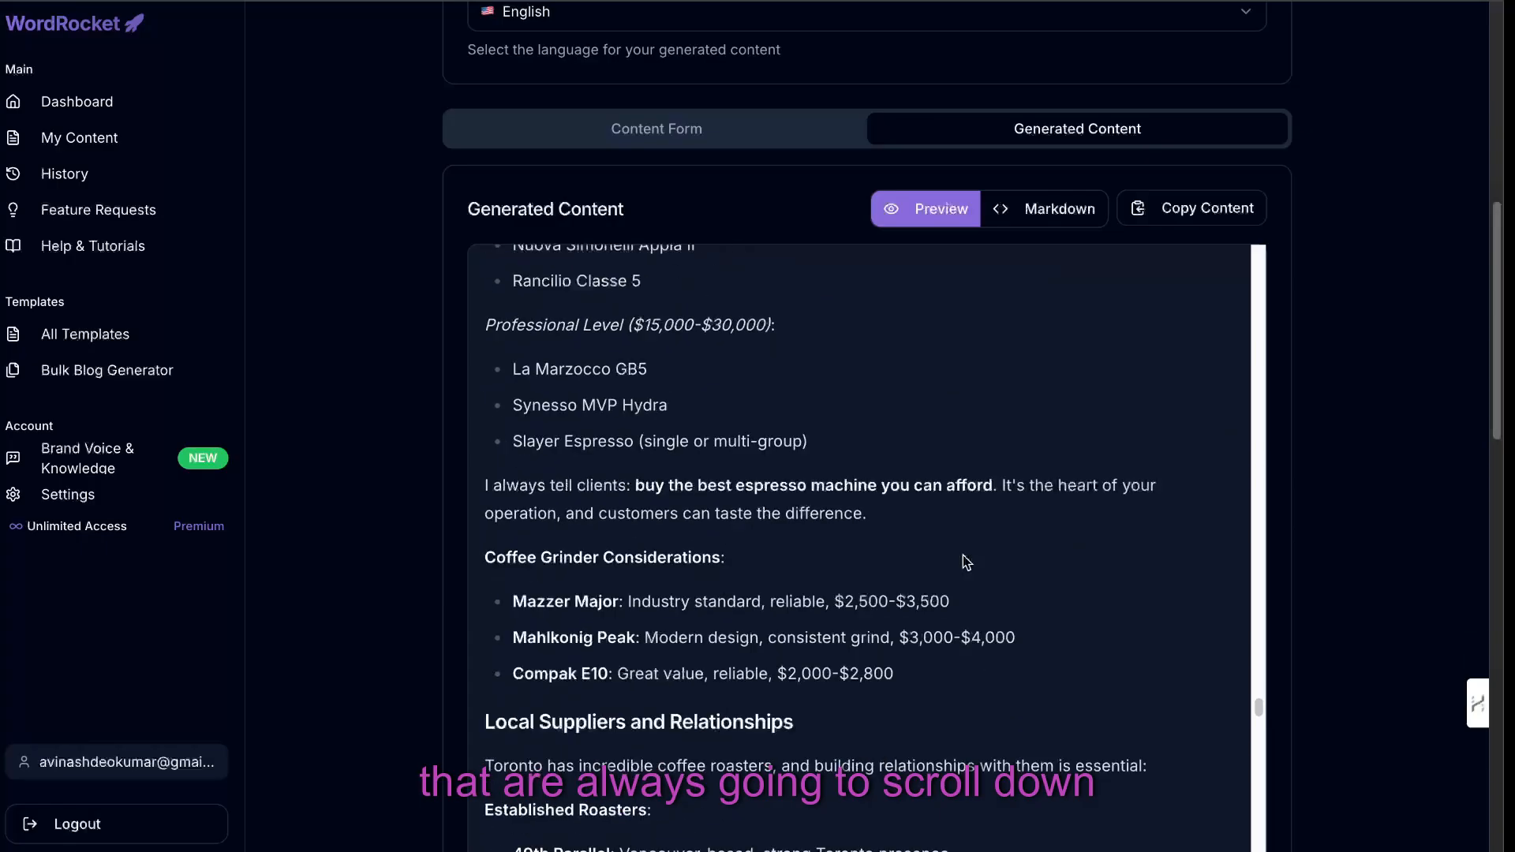
scroll(962, 559, "down", 10)
scroll(963, 556, "down", 20)
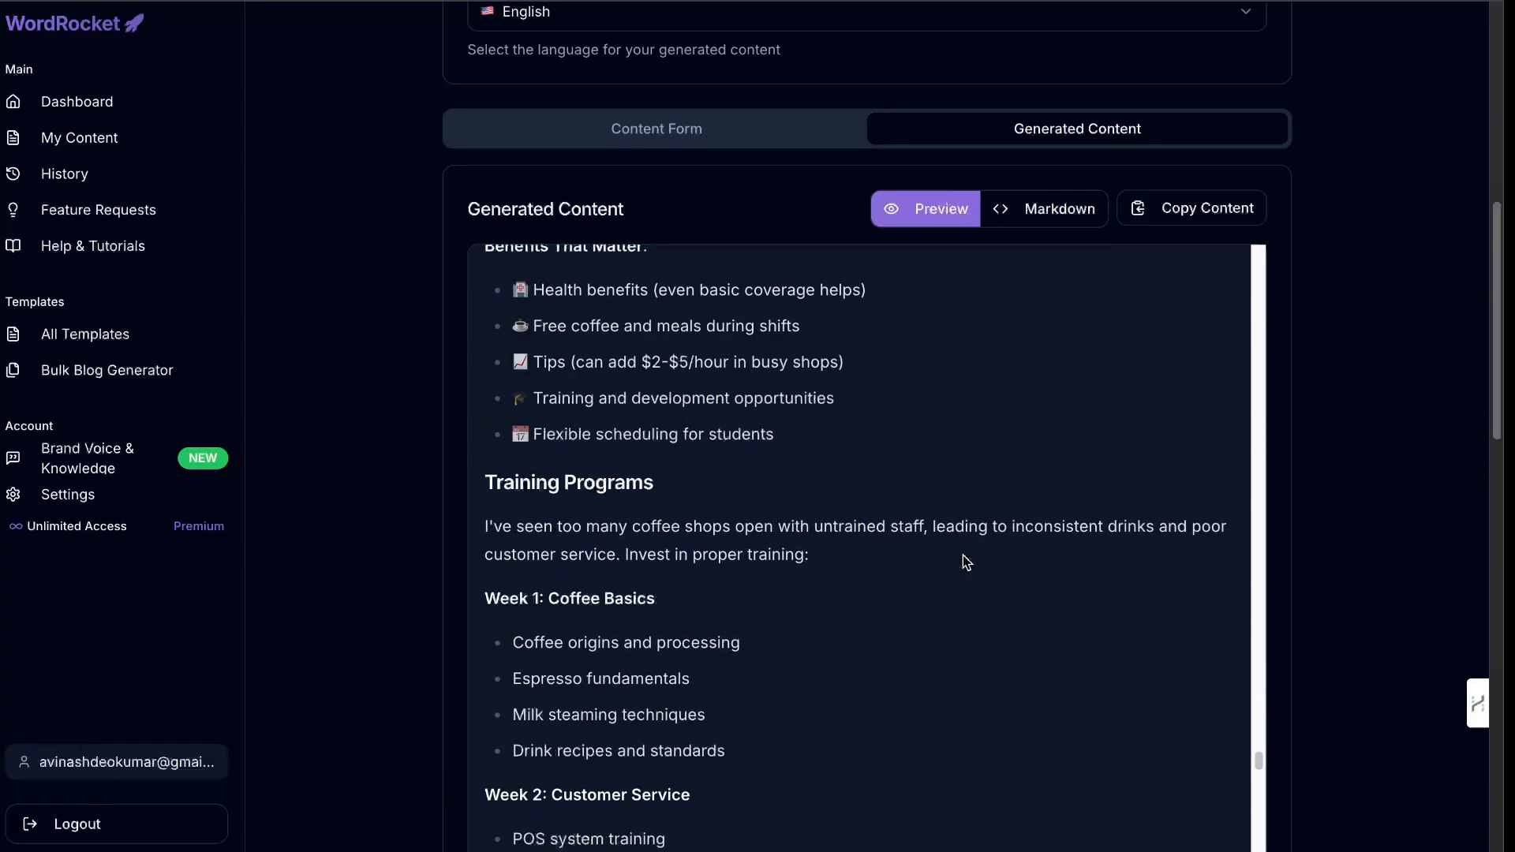
scroll(981, 553, "down", 15)
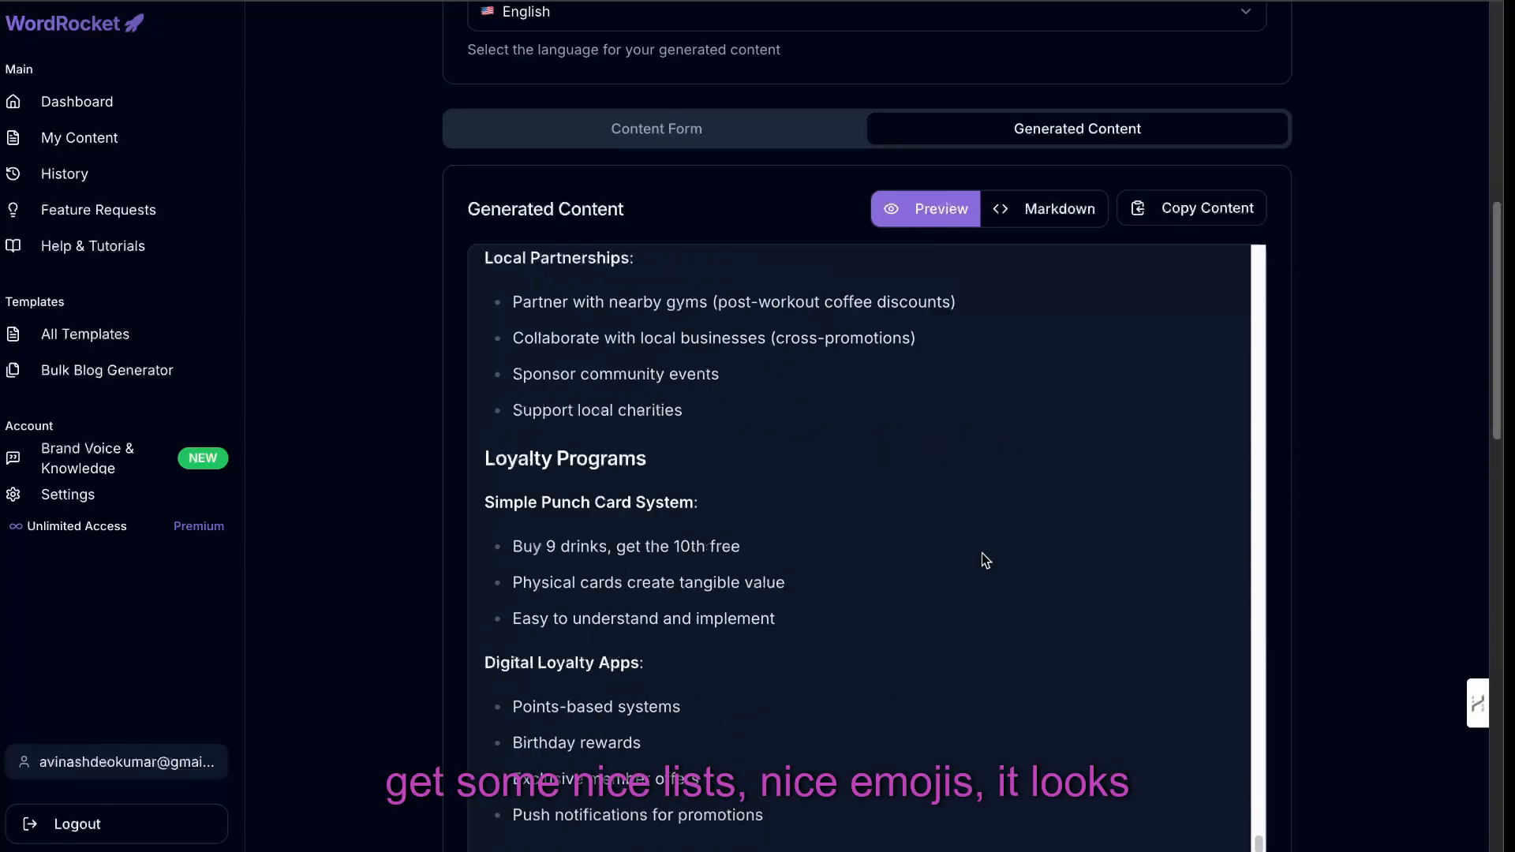
Examine the licensing cost infographic in the article preview, covering the business license and the food handler's, signage and building permits
scroll(981, 552, "up", 10)
scroll(982, 552, "up", 20)
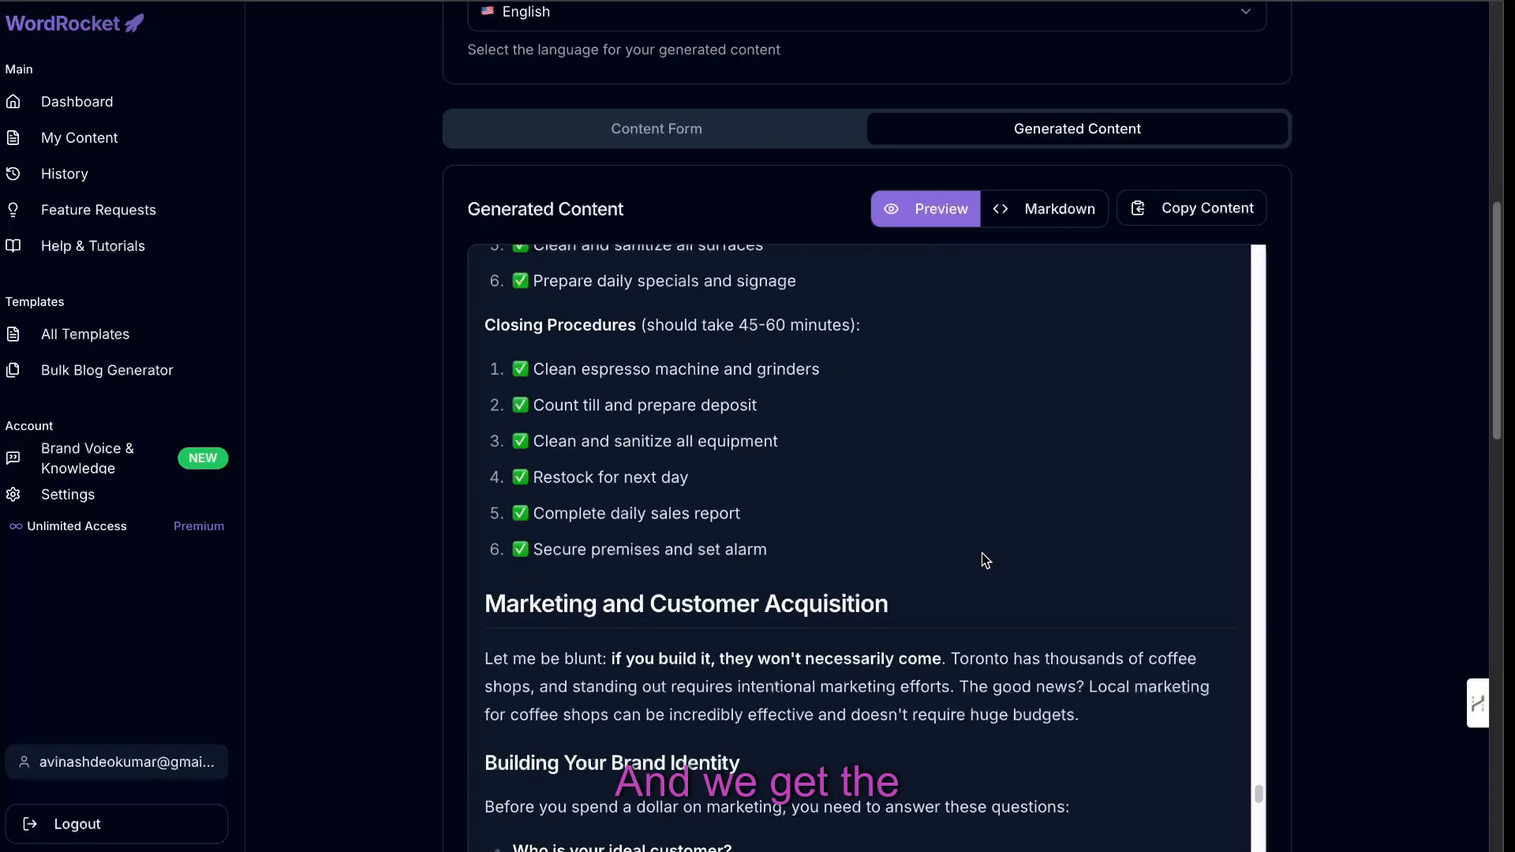
scroll(982, 553, "down", 8)
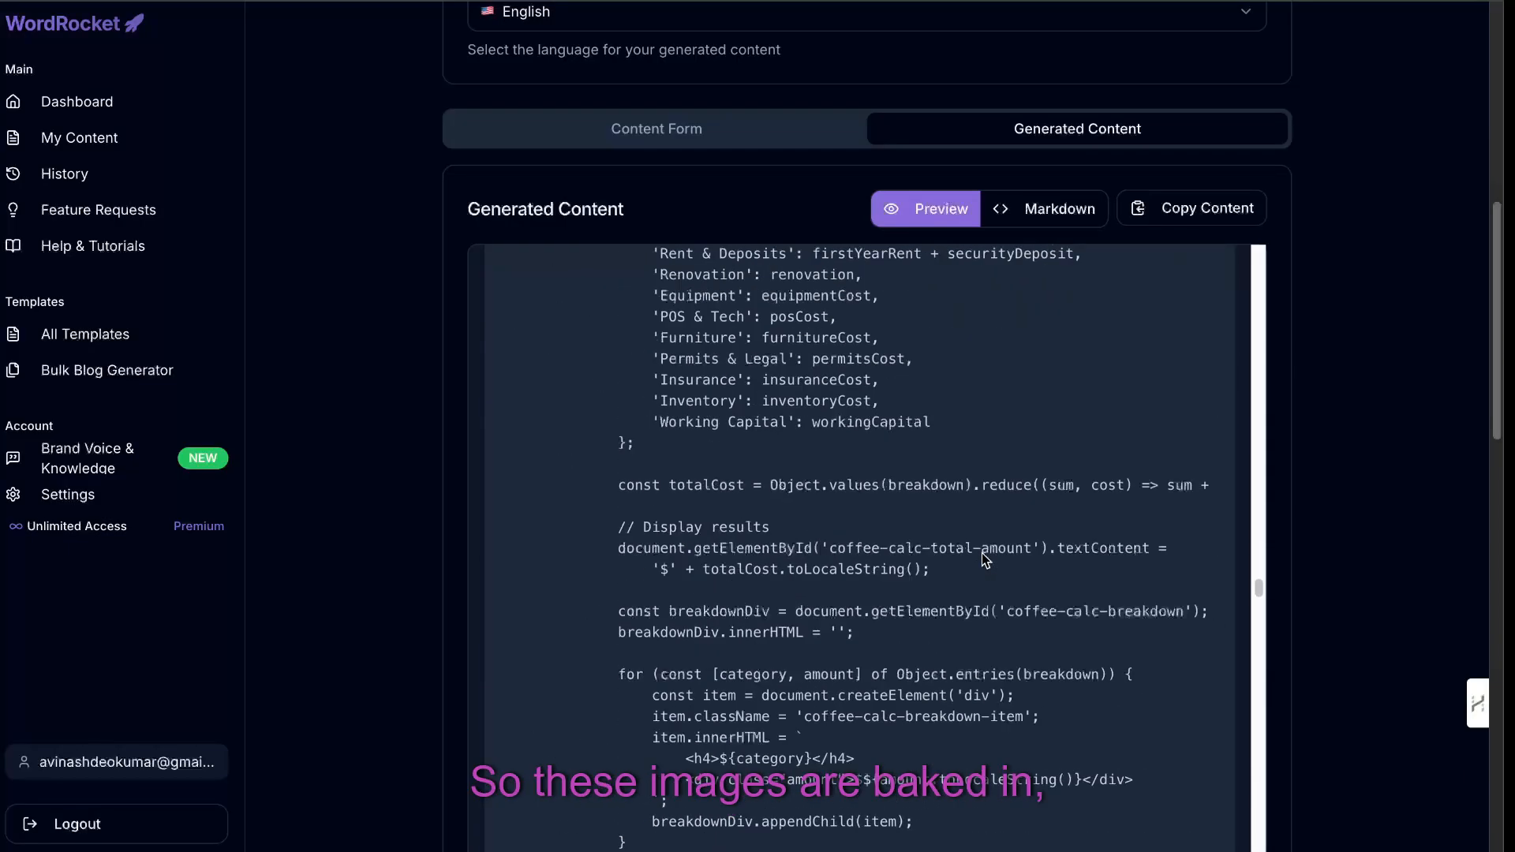
scroll(1132, 561, "down", 1)
scroll(1132, 561, "down", 5)
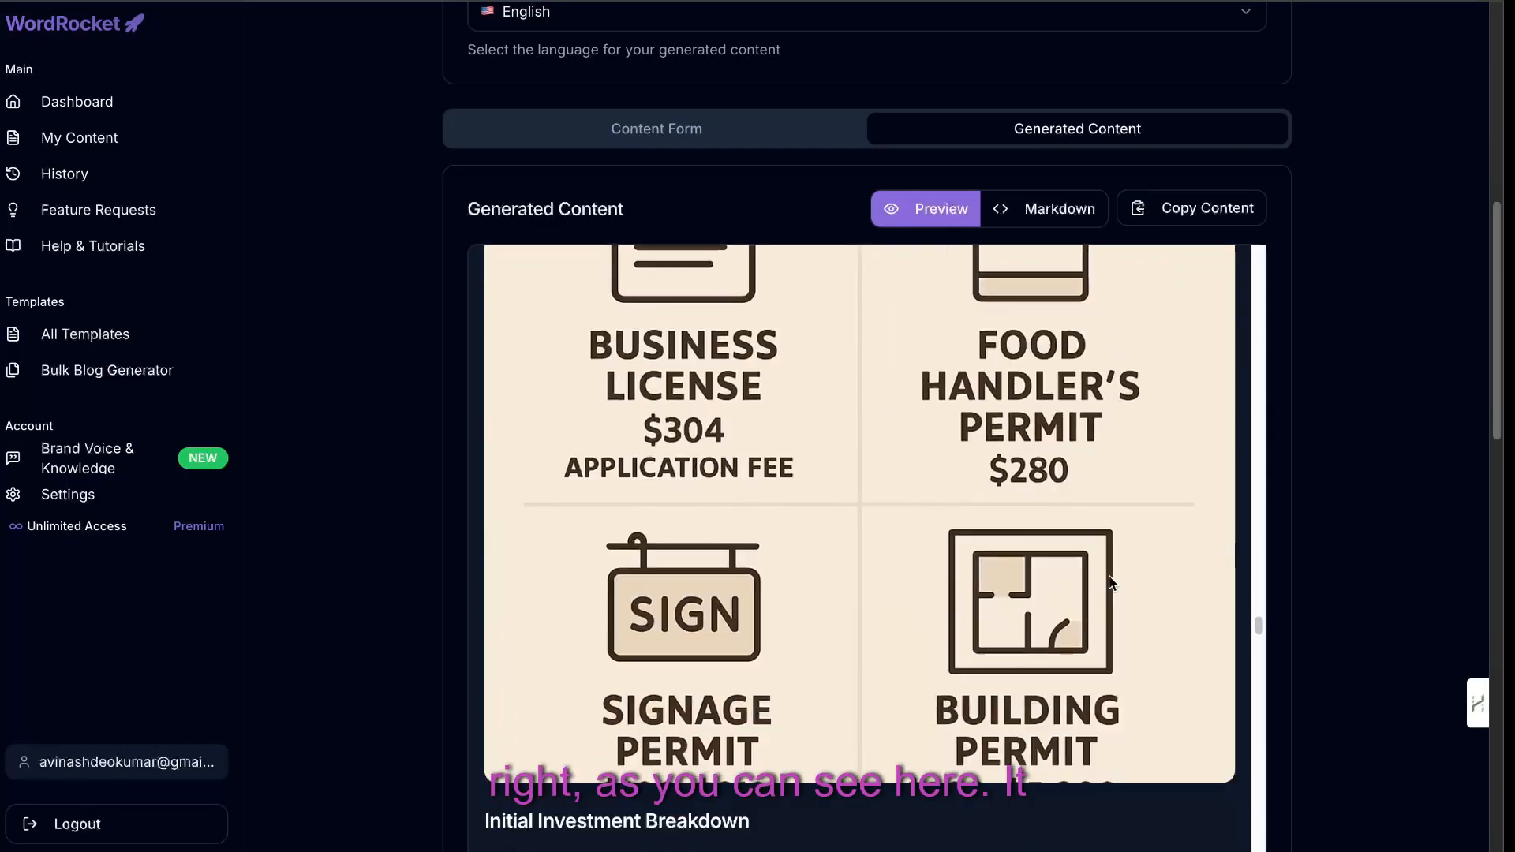
scroll(1116, 541, "up", 3)
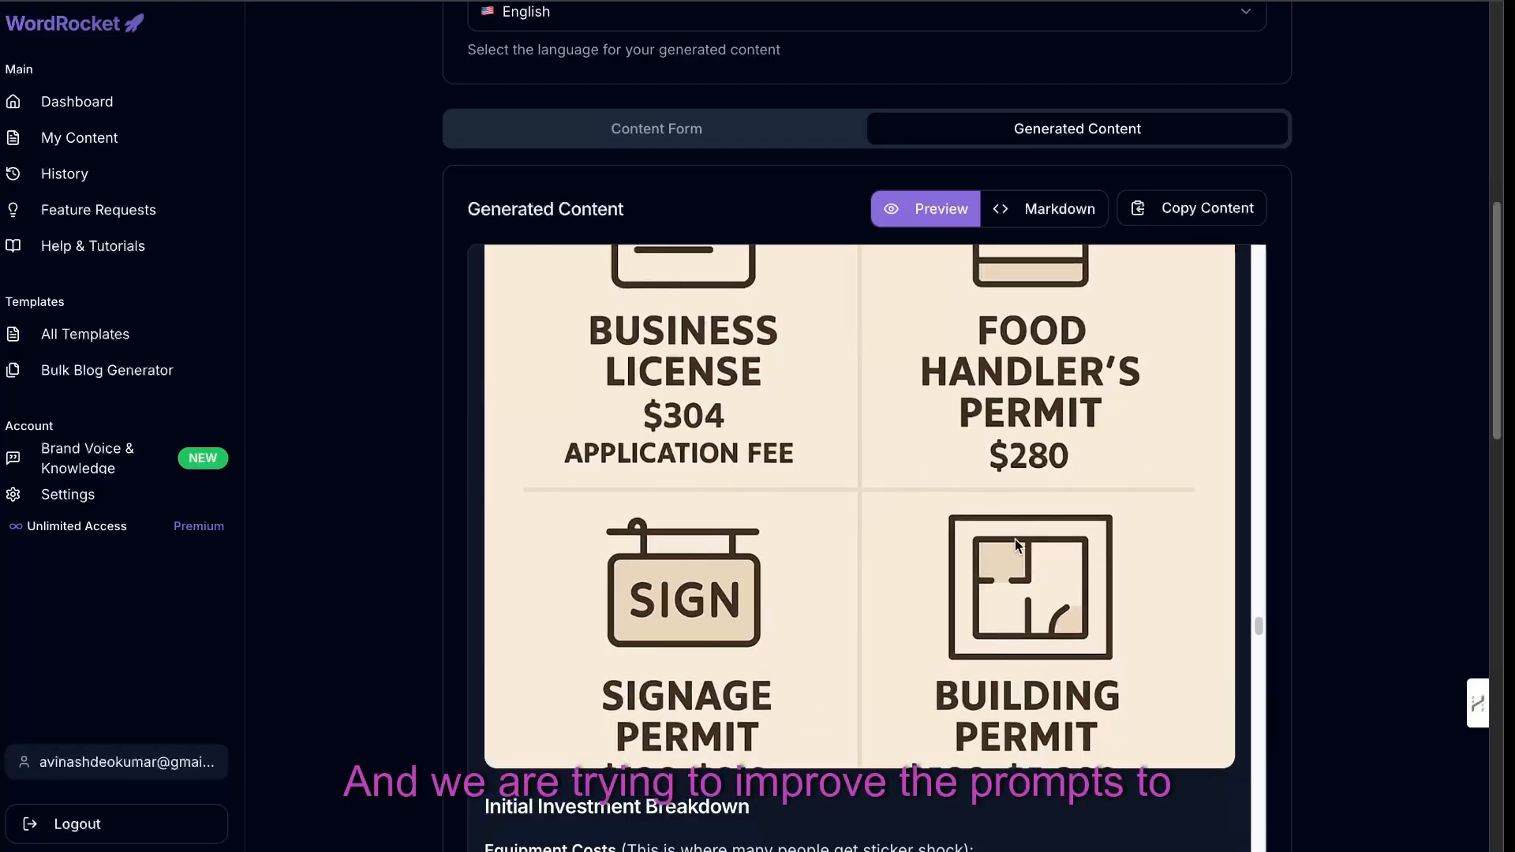
Examine the AODA-compliant coffee shop floor plan image in the Managing Daily Operations section
scroll(1007, 548, "down", 15)
scroll(999, 556, "down", 20)
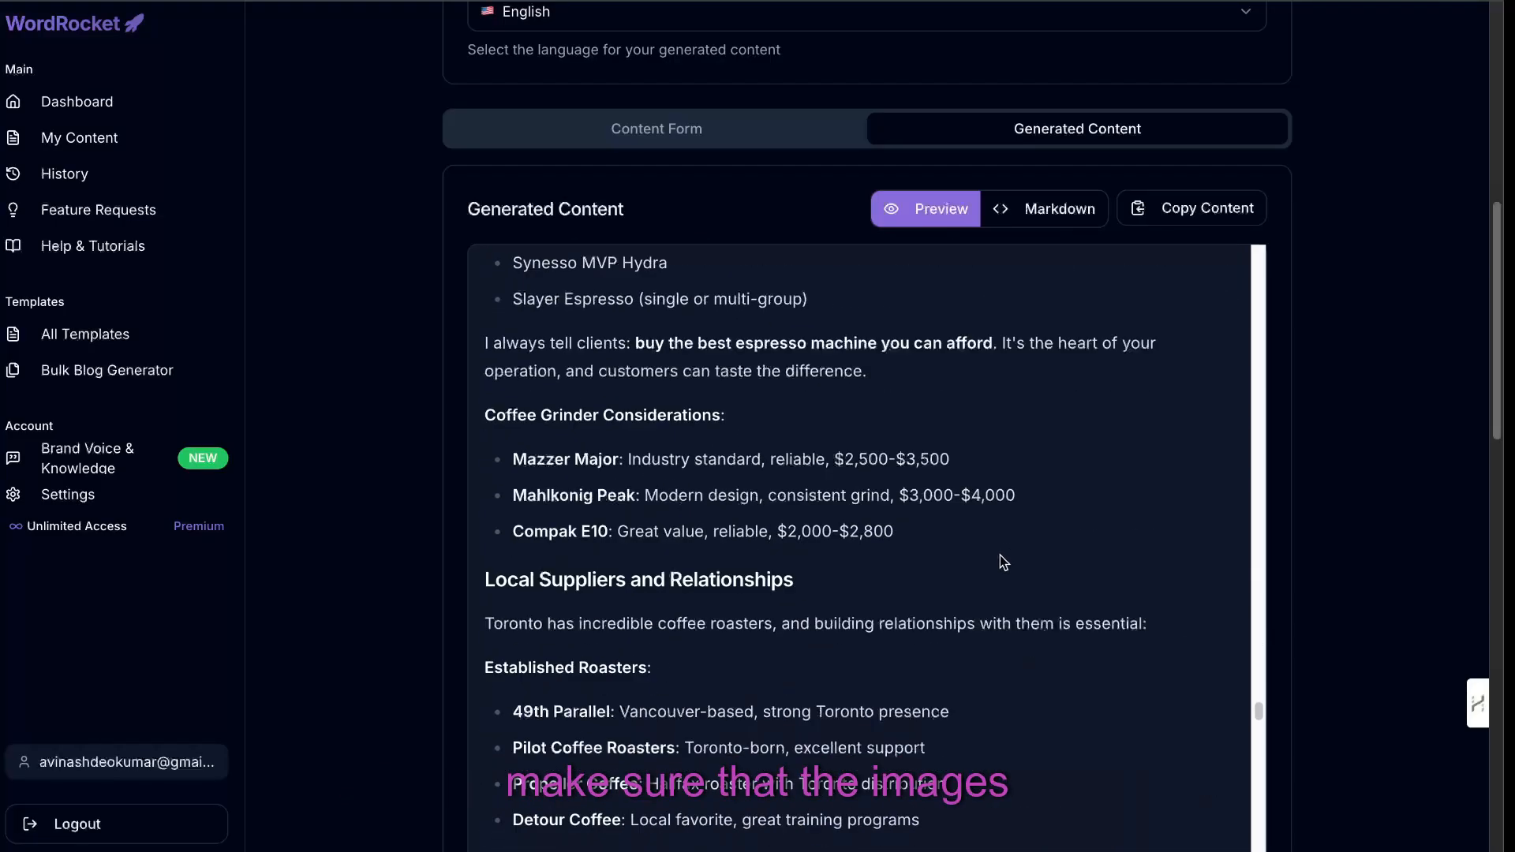
scroll(1002, 562, "down", 20)
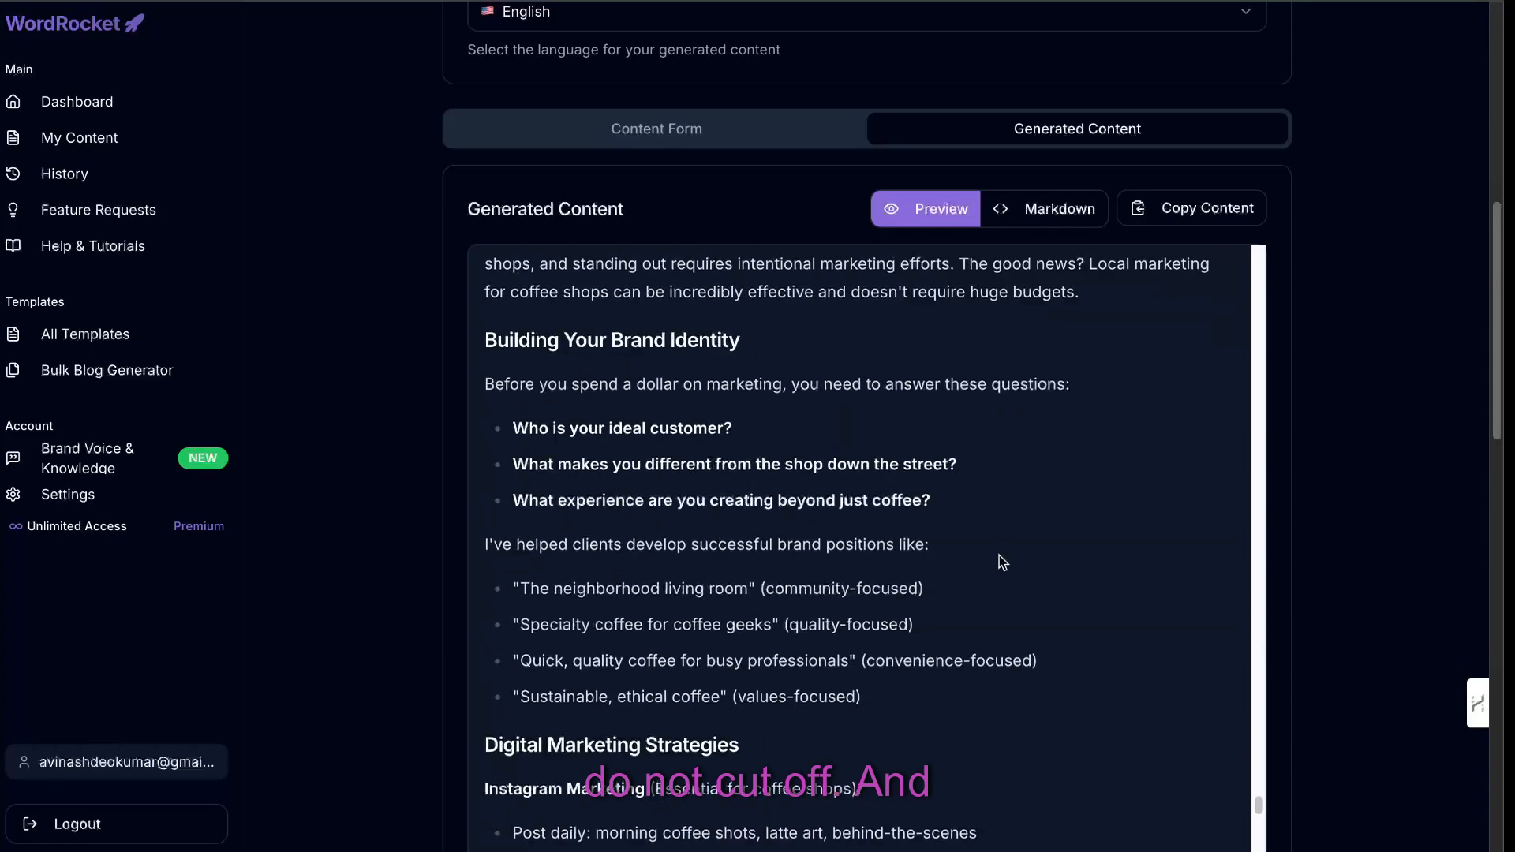
scroll(1018, 562, "up", 5)
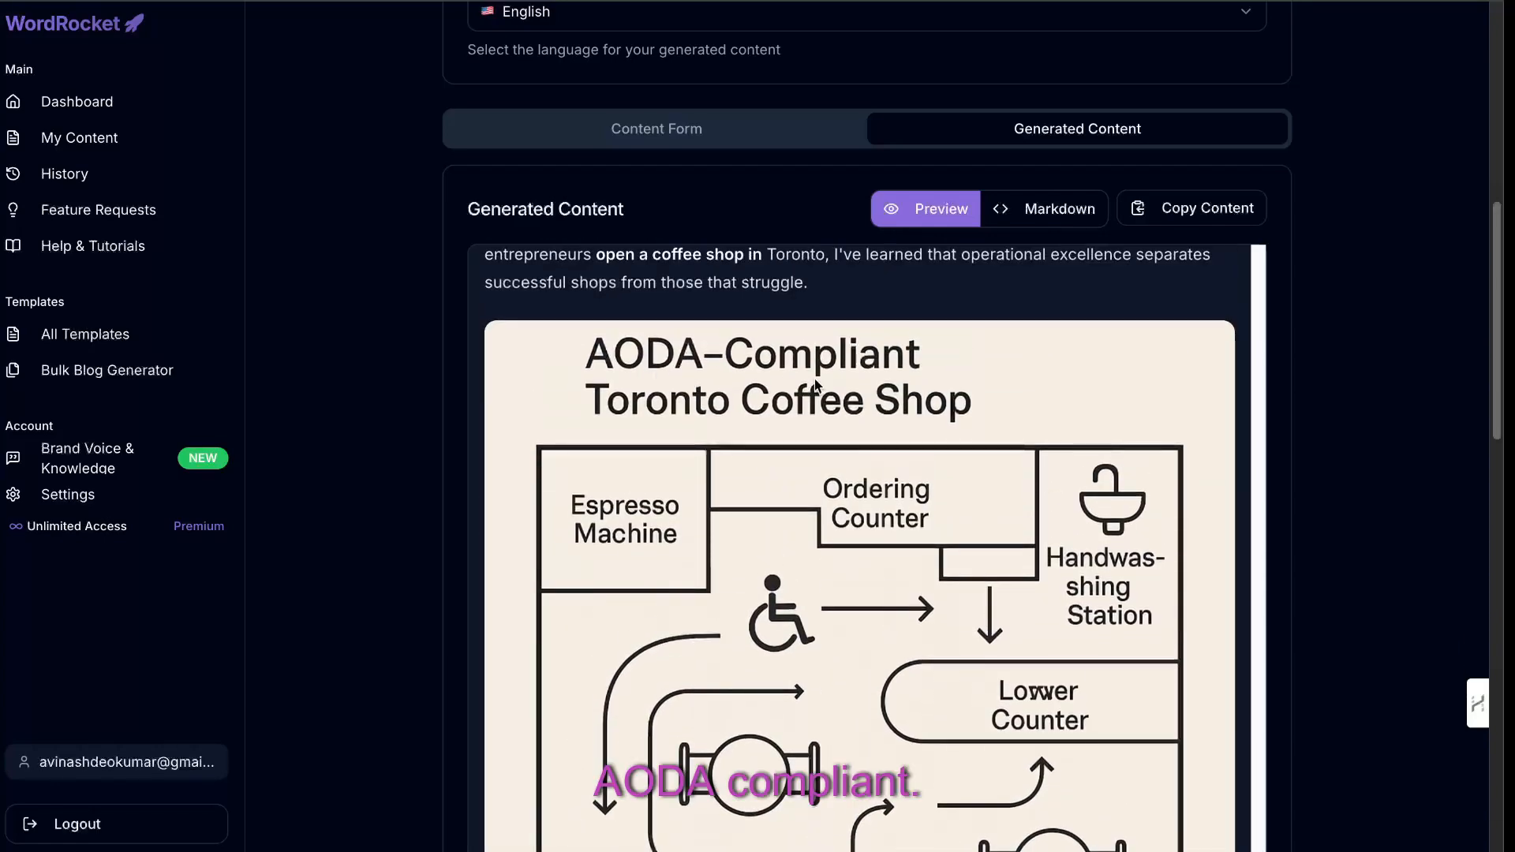
scroll(981, 518, "down", 3)
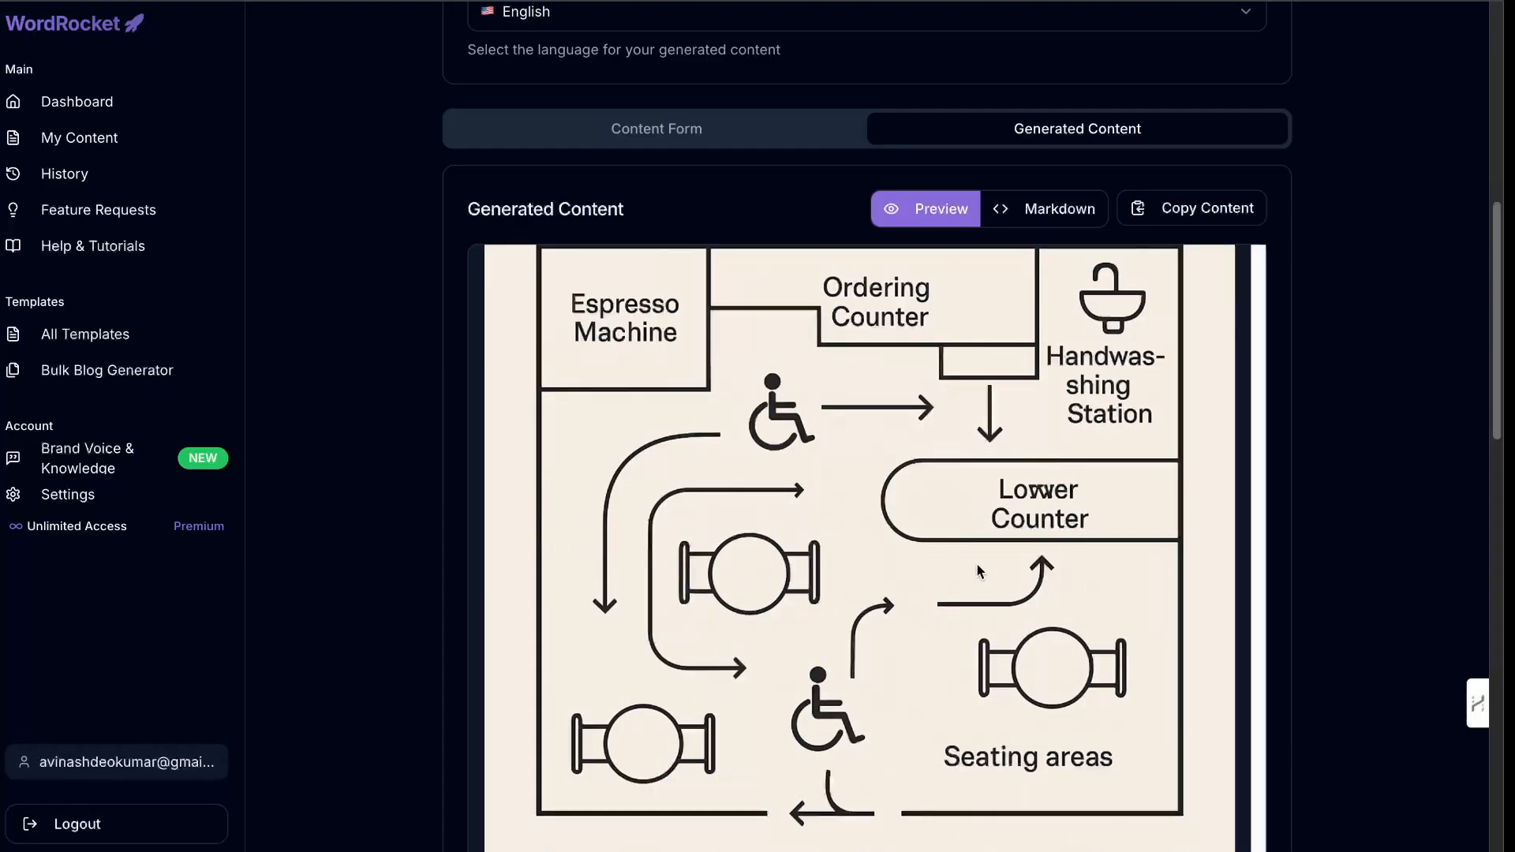
scroll(1020, 577, "down", 3)
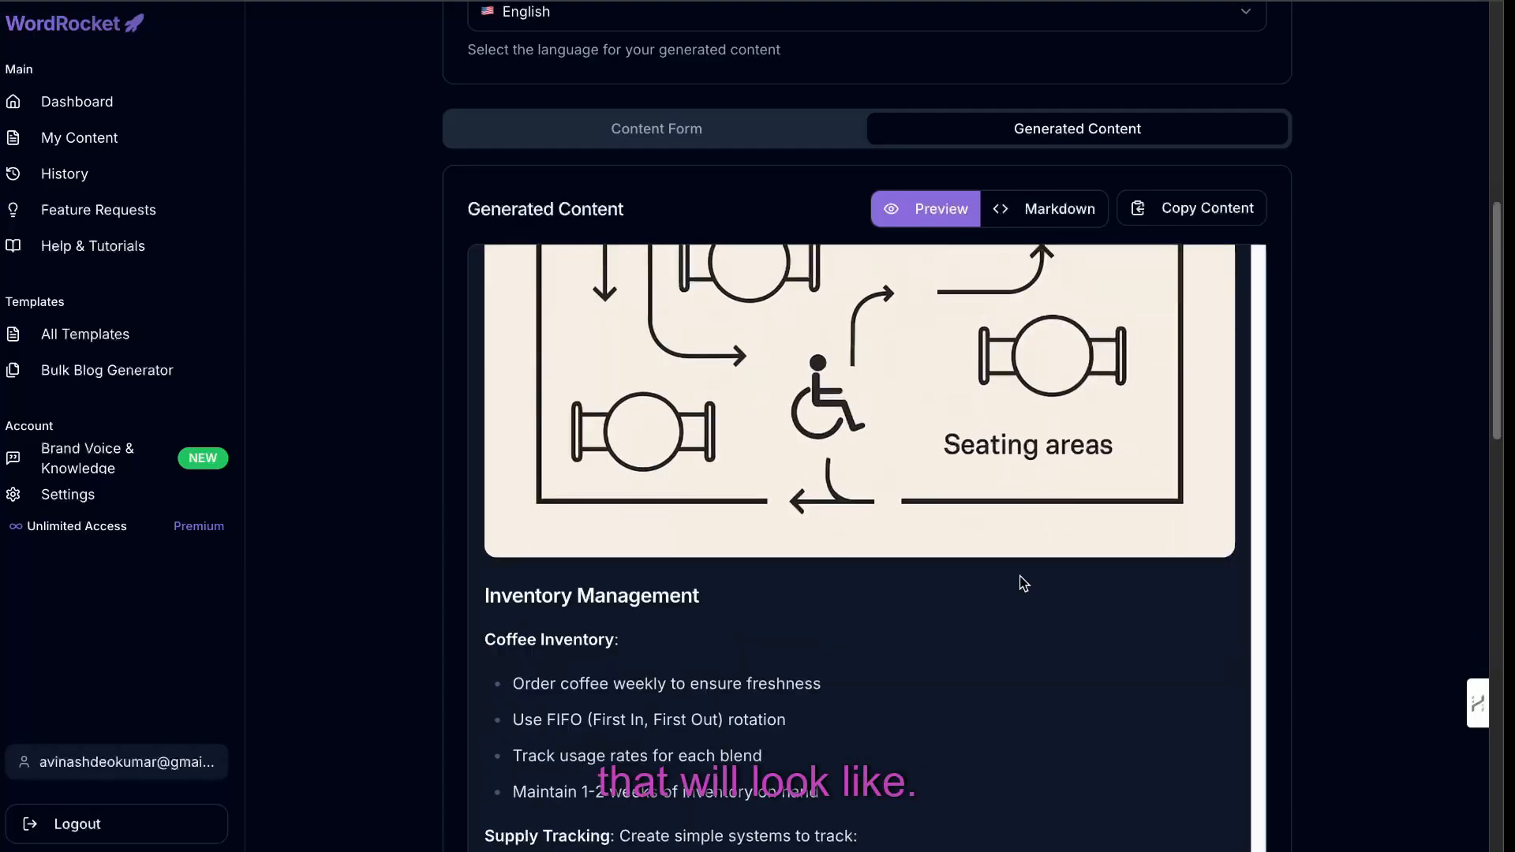
scroll(1019, 575, "up", 3)
scroll(1021, 583, "up", 3)
scroll(1015, 646, "down", 15)
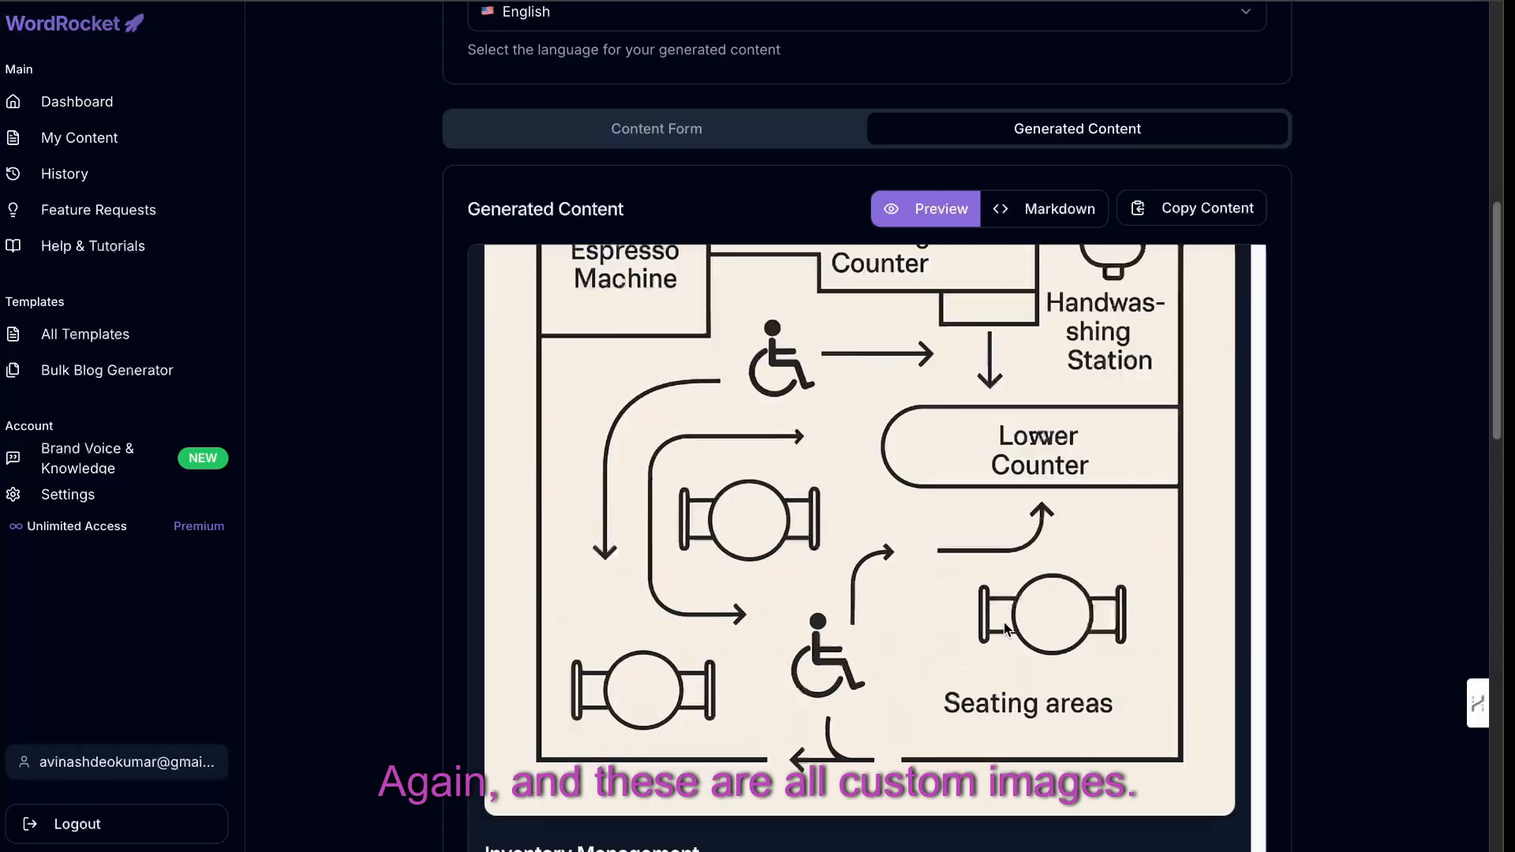
Review the generated images, download Content Image 1 of the coffee shop interior, and return to the browser
scroll(993, 638, "down", 20)
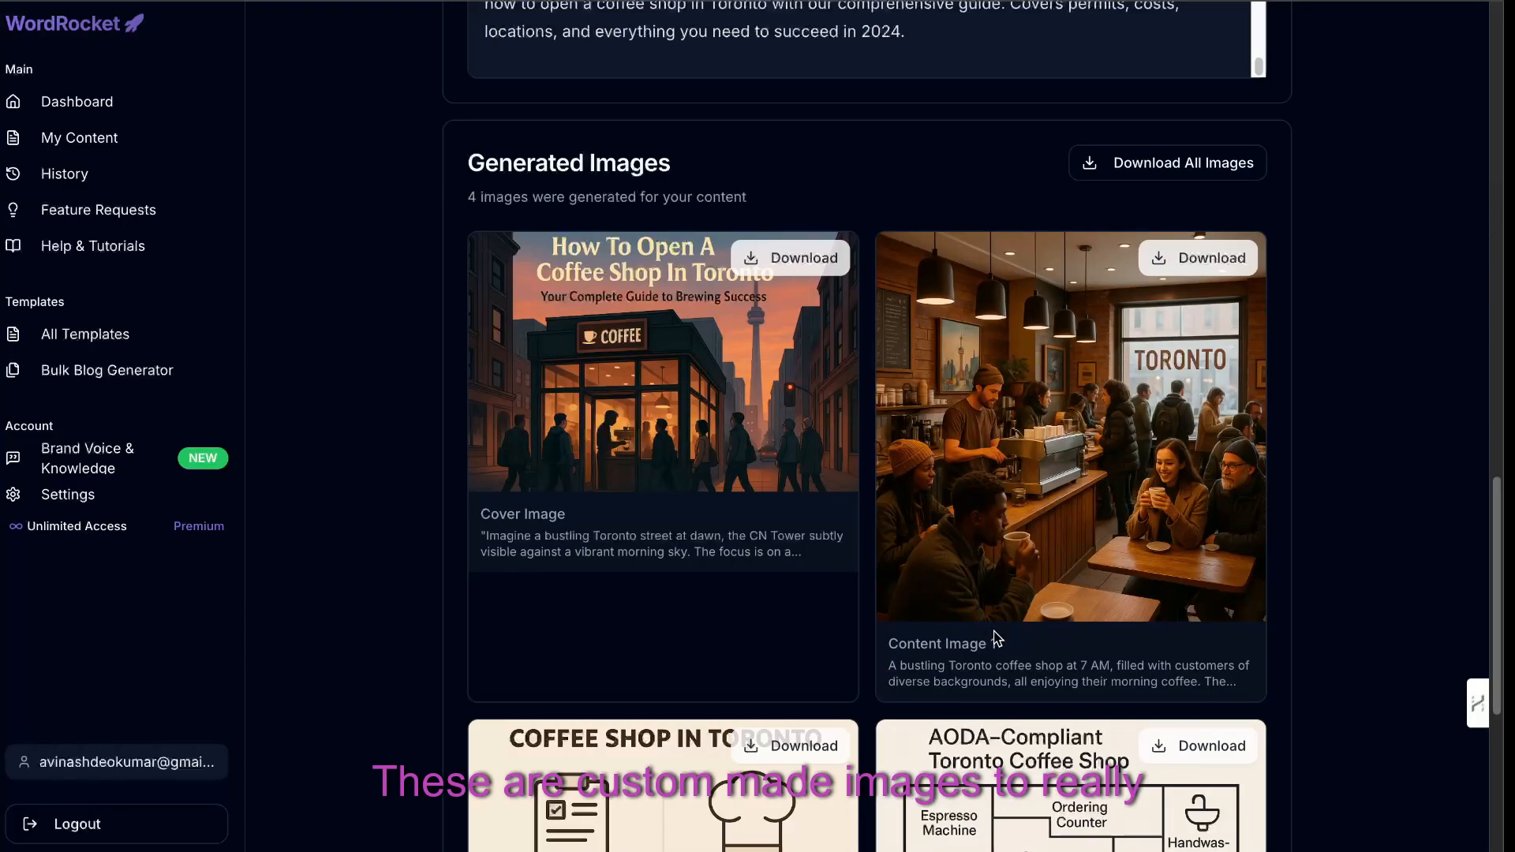
scroll(1026, 628, "down", 3)
scroll(1067, 620, "up", 9)
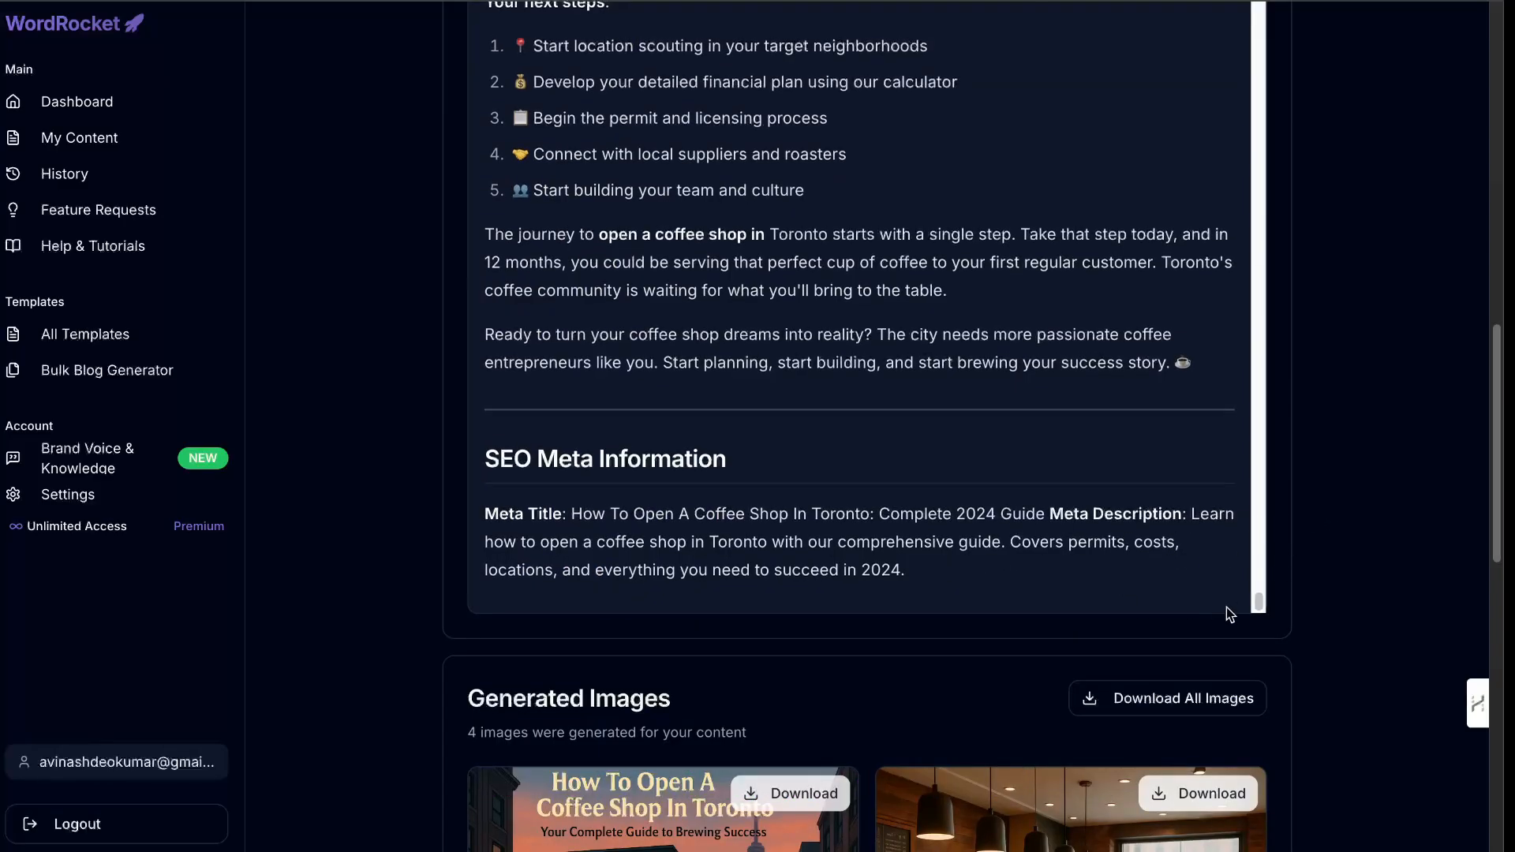
scroll(1371, 503, "down", 5)
scroll(1371, 504, "down", 3)
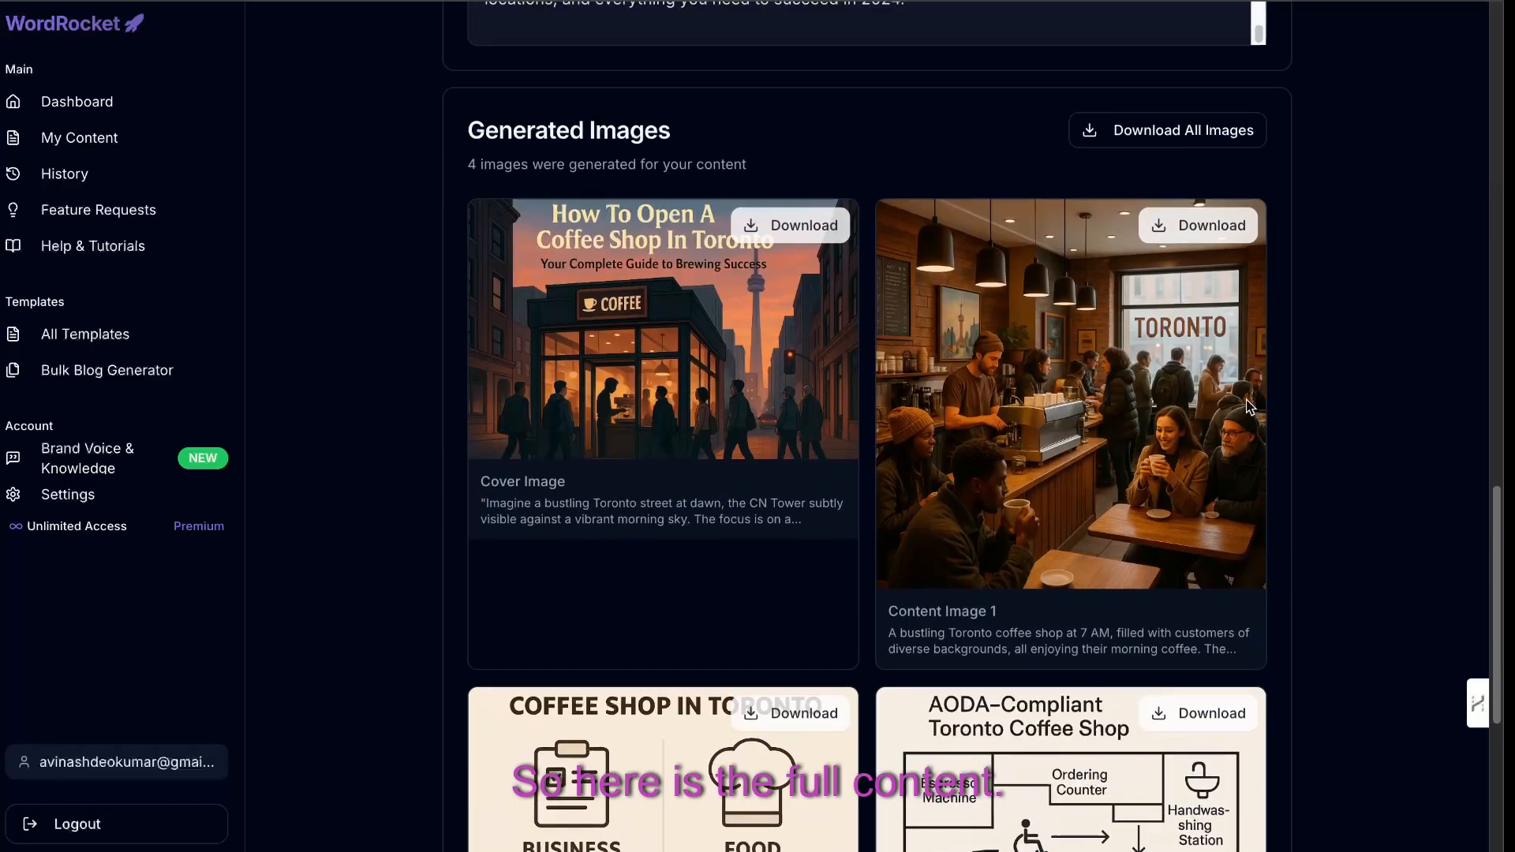
left_click(1221, 141)
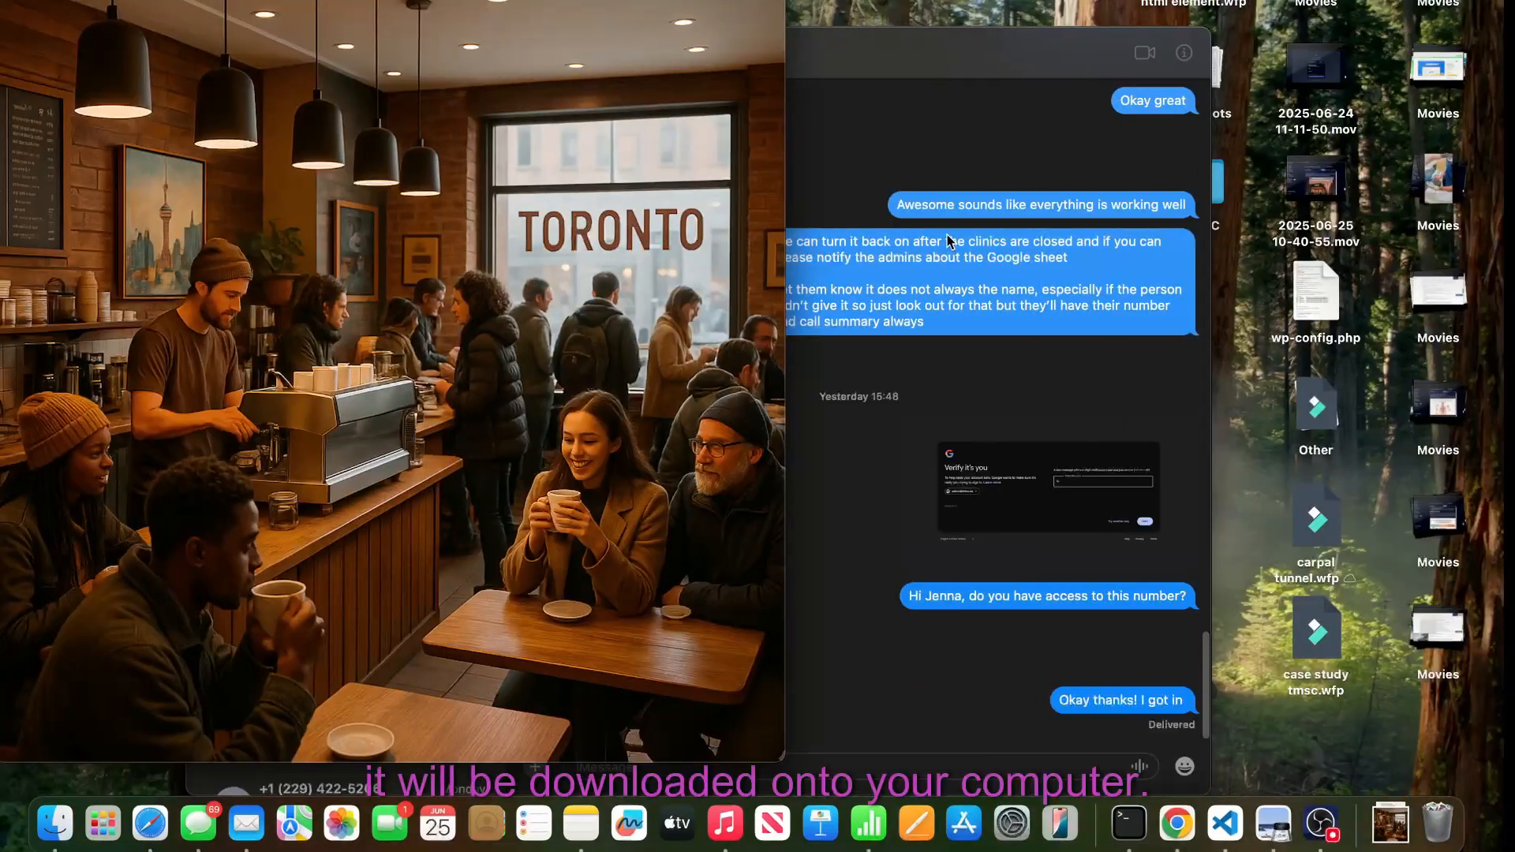
left_click(1177, 823)
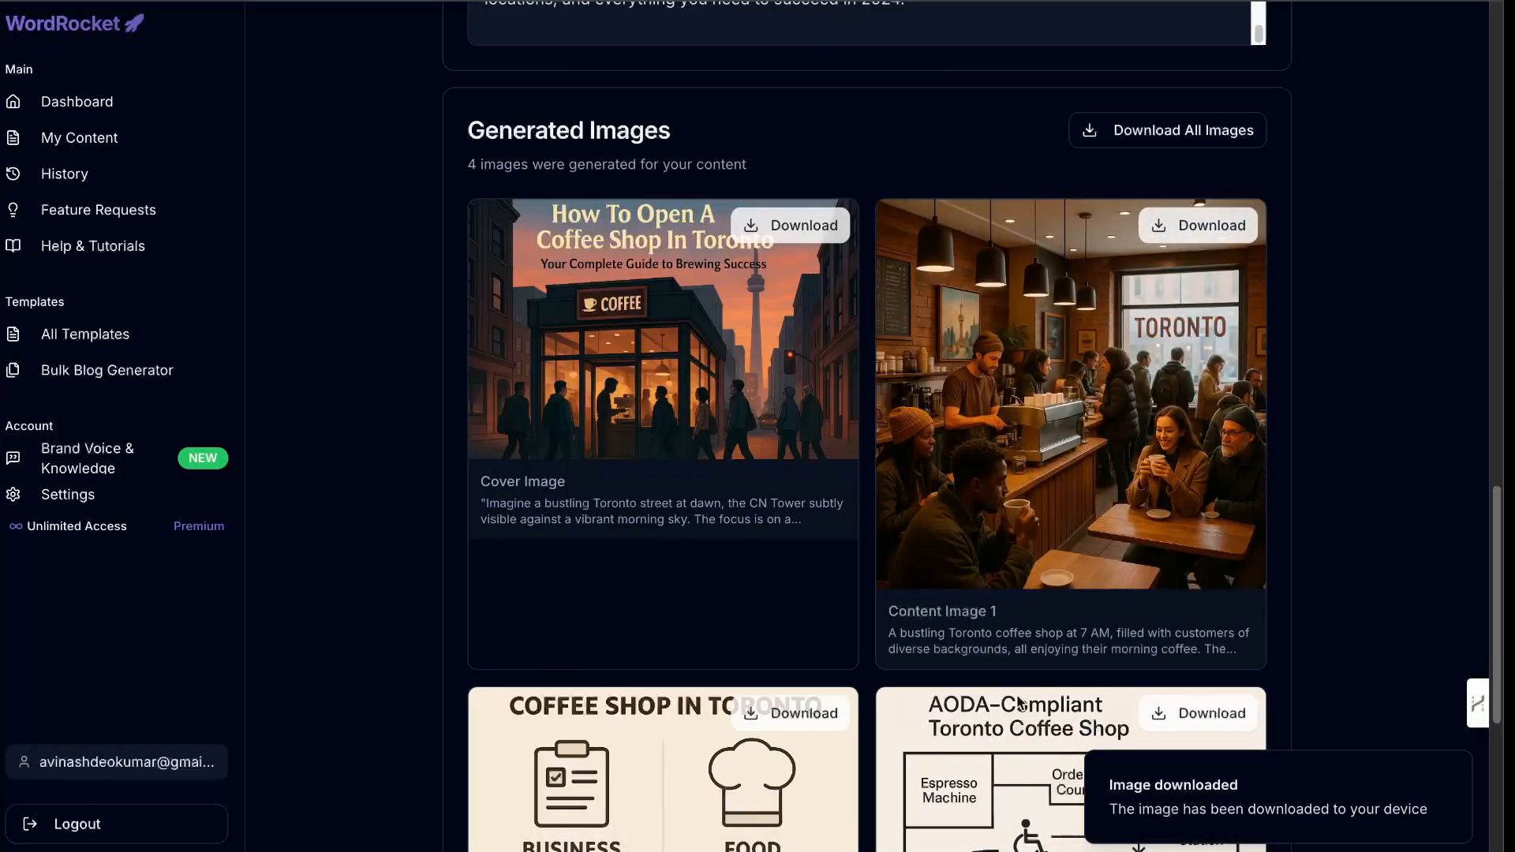
Show the generated article as Markdown and copy its full Markdown text
scroll(894, 534, "down", 5)
scroll(1097, 614, "up", 20)
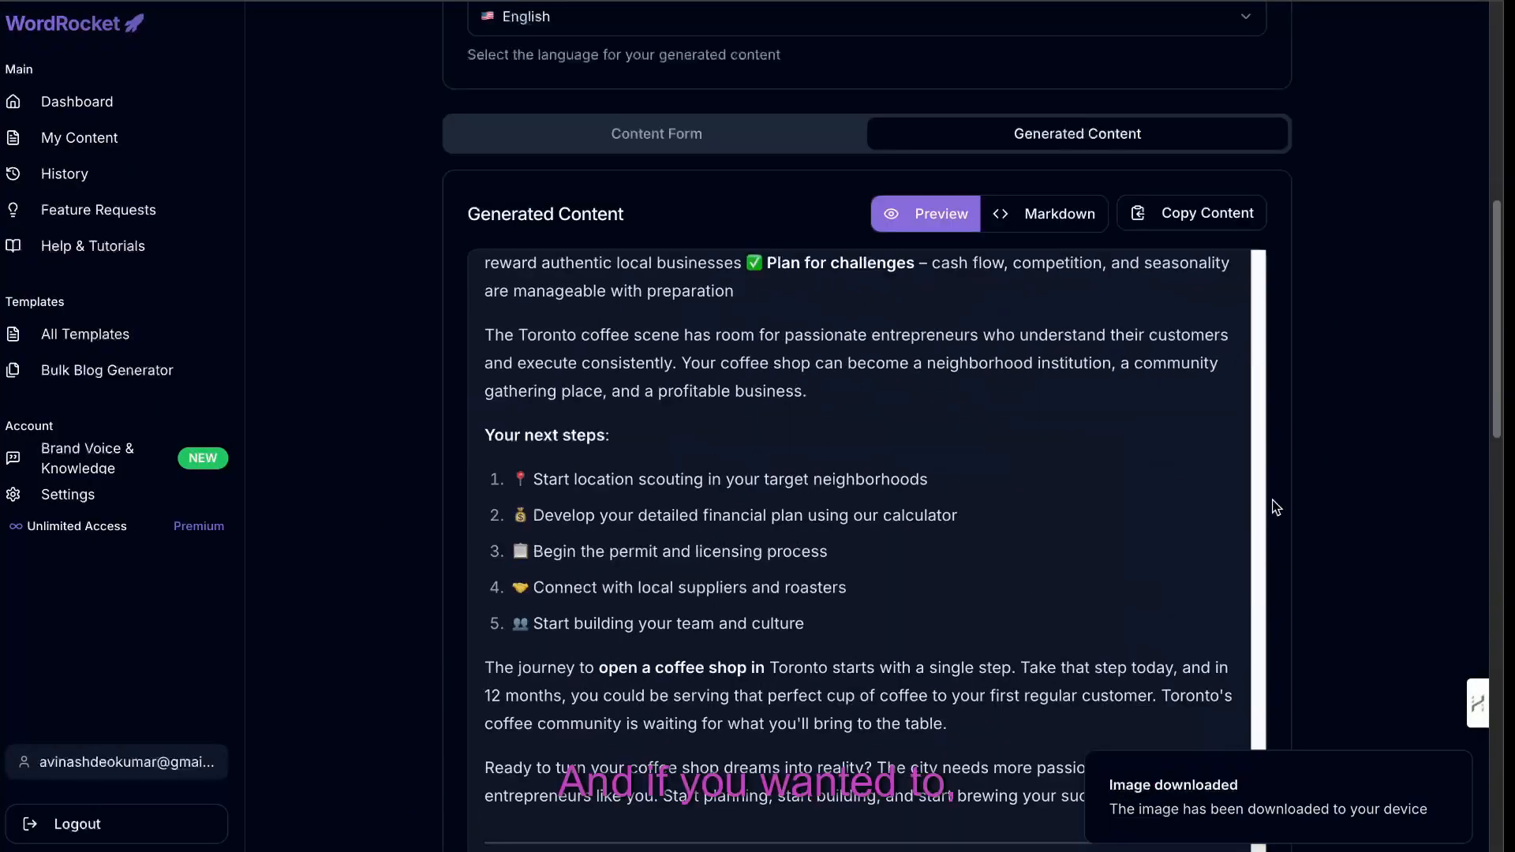
scroll(1276, 508, "up", 2)
left_click(1060, 376)
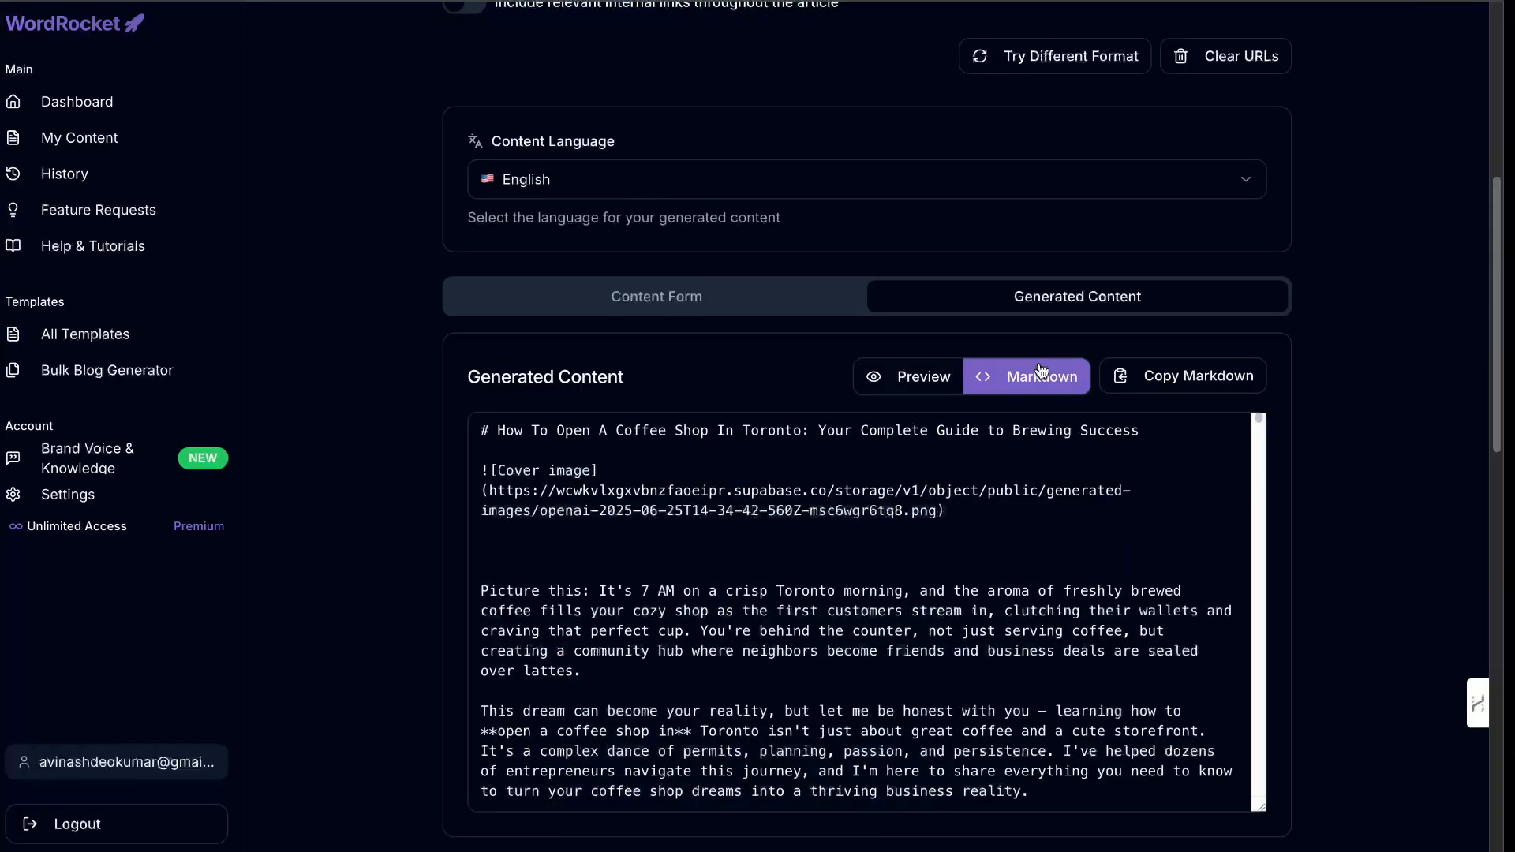
left_click(1127, 378)
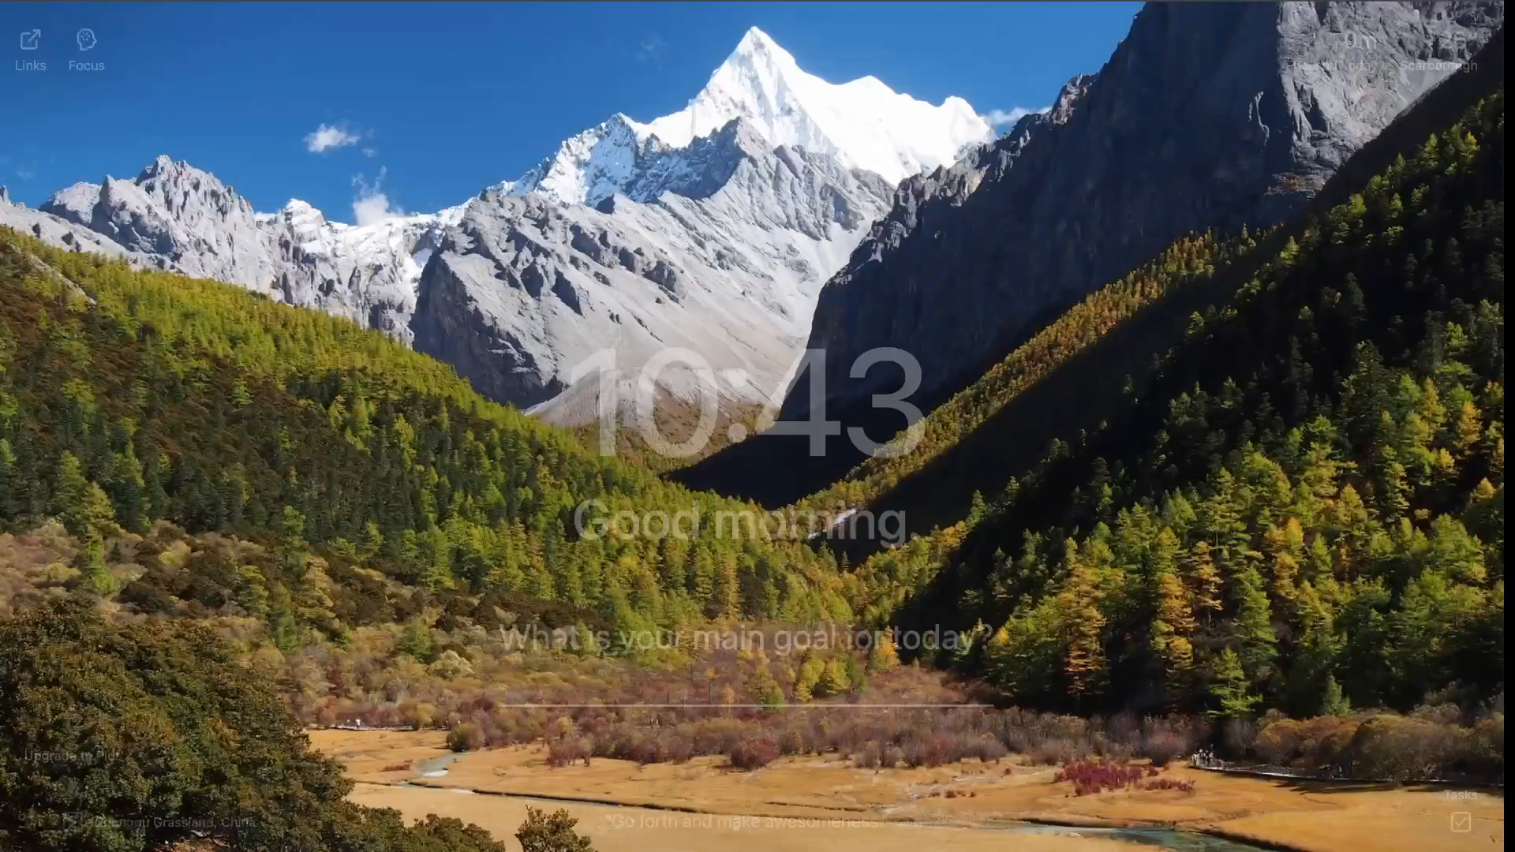
Open the Free Markdown to HTML Converter at markdowntohtml.com, paste in the copied article Markdown, and check the rendered preview
type("mar")
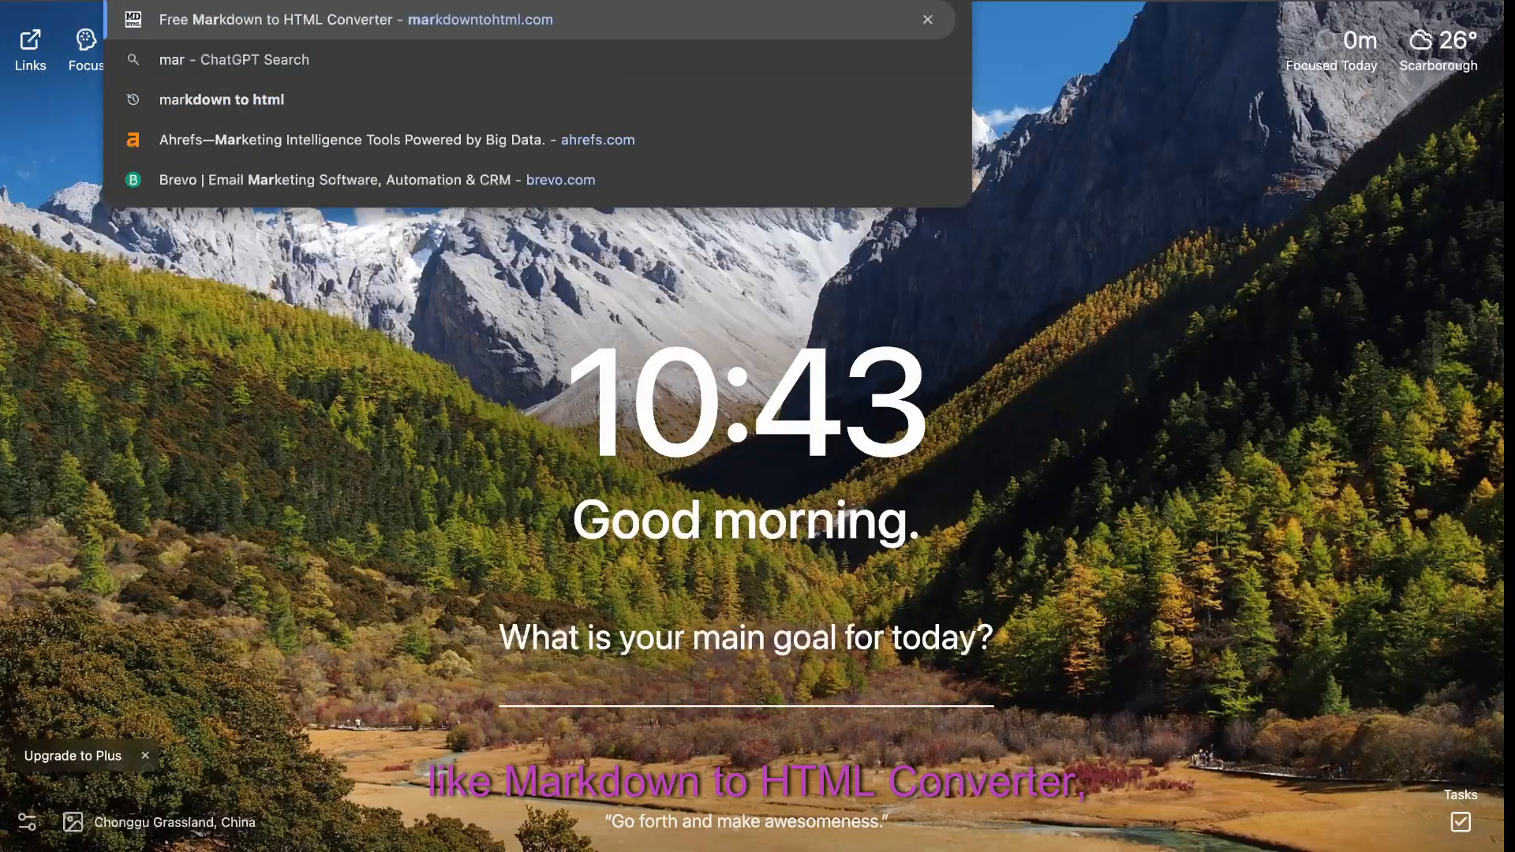
key("Return")
key("super+a")
key("super+v")
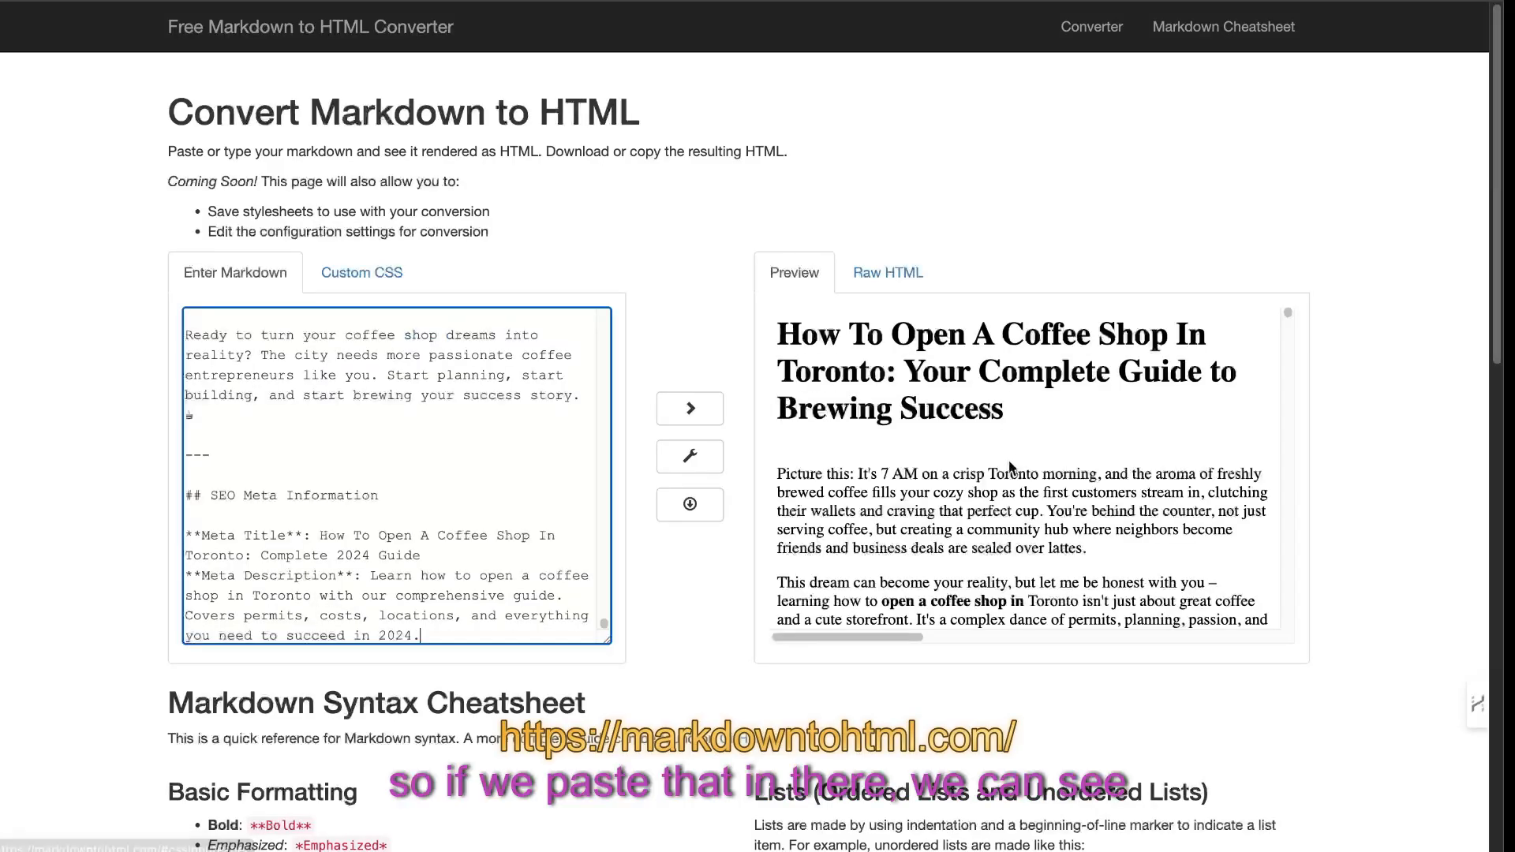
scroll(1075, 466, "down", 10)
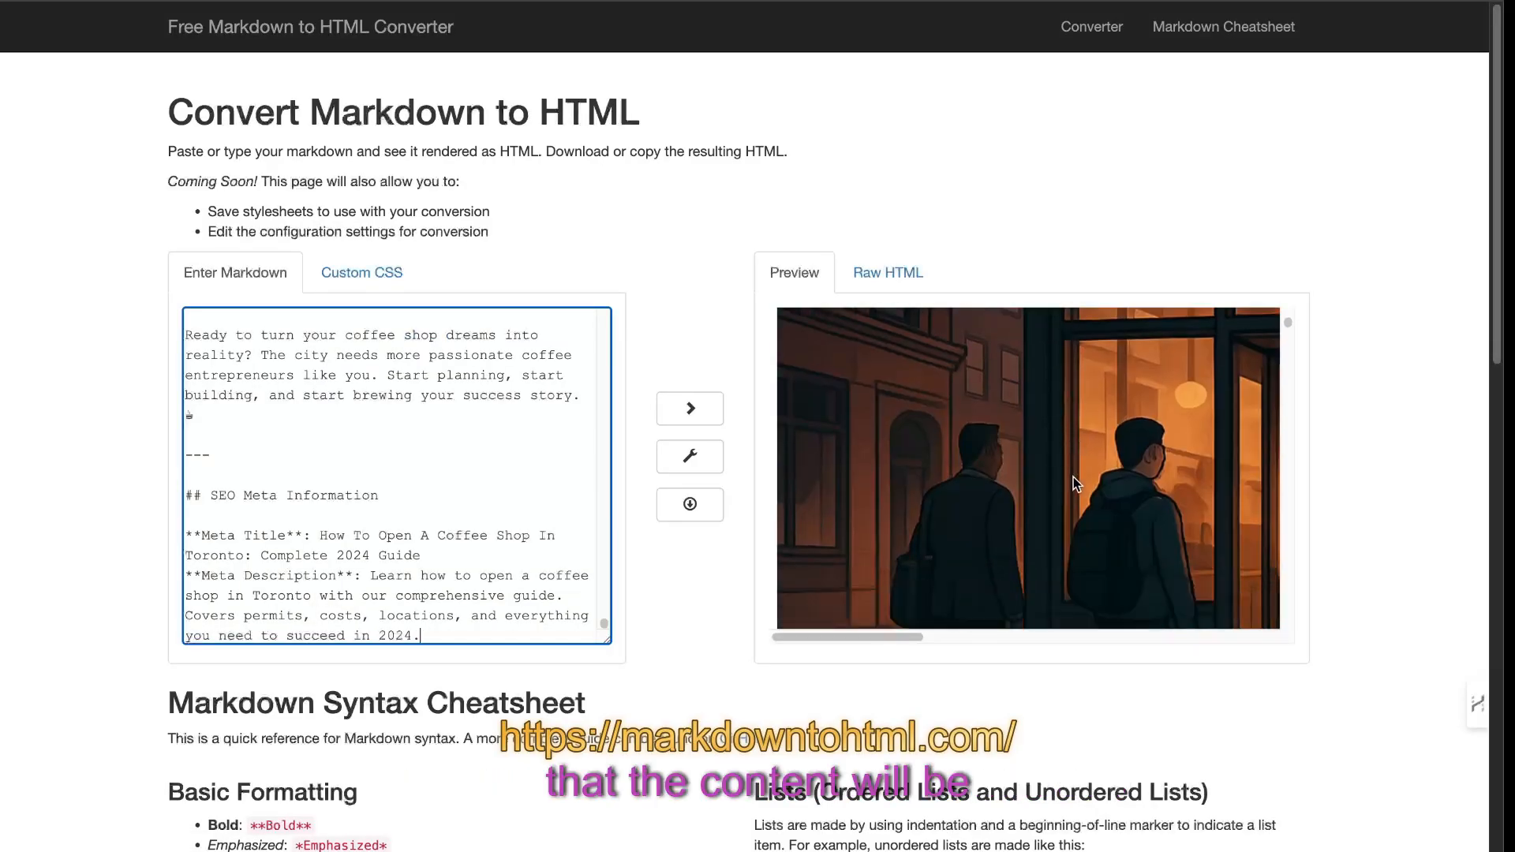
scroll(1112, 502, "down", 10)
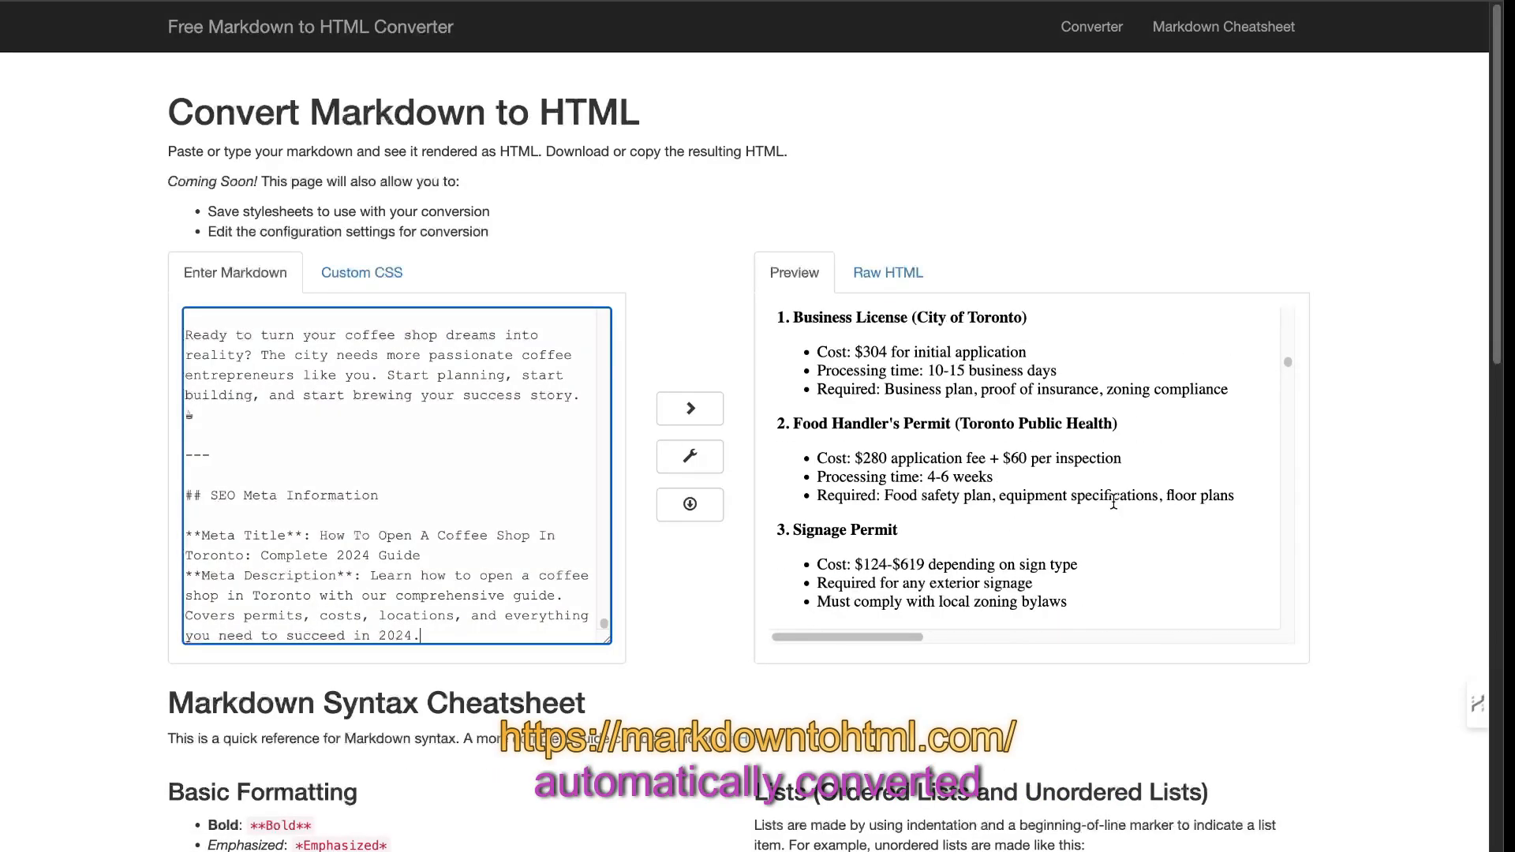
scroll(1112, 503, "up", 20)
scroll(1111, 505, "down", 5)
scroll(1113, 507, "down", 15)
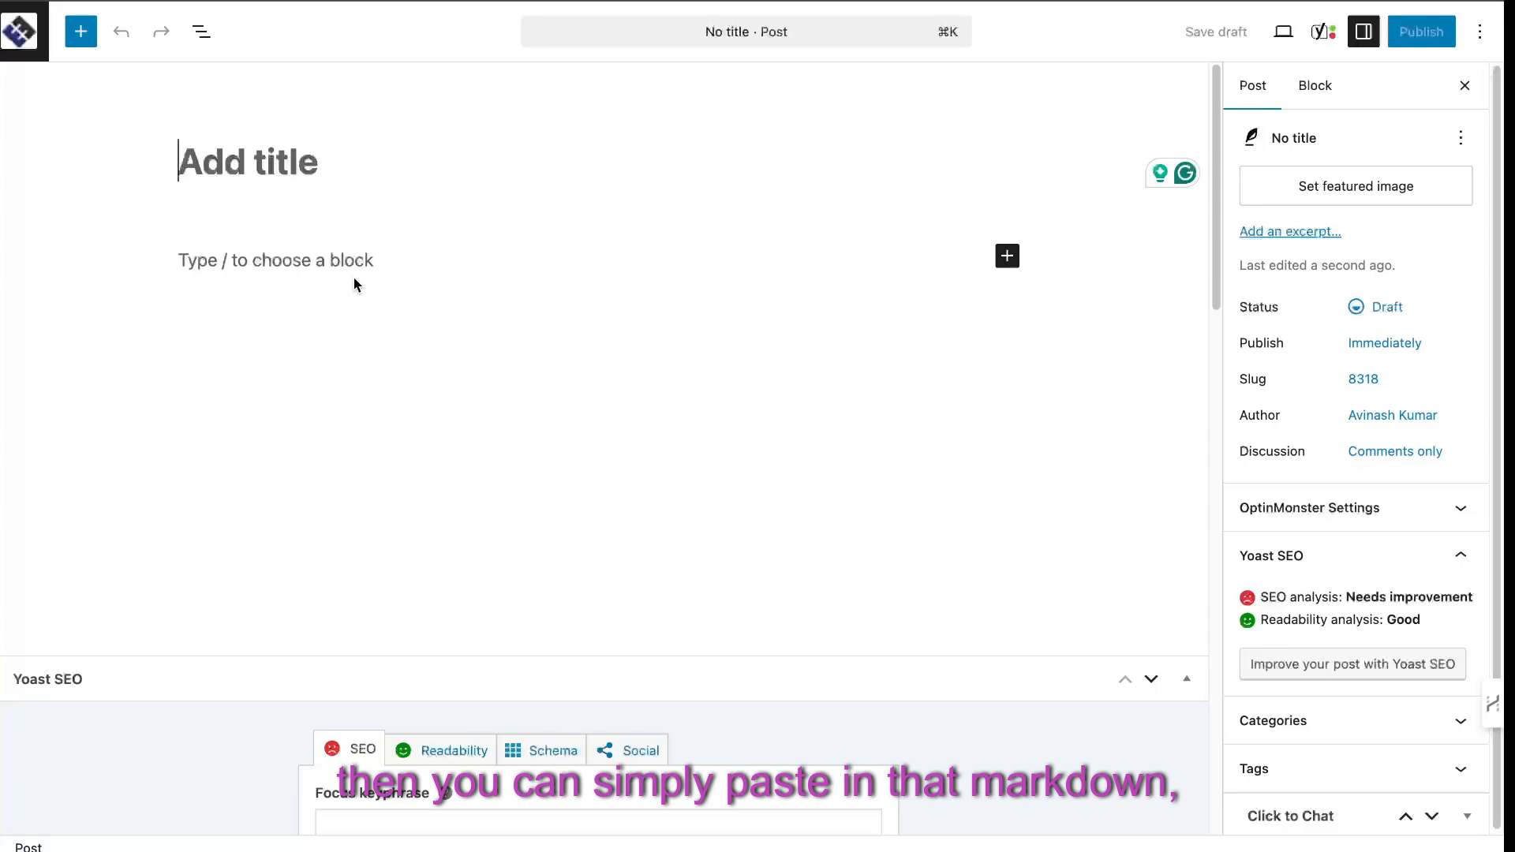
Paste the copied article Markdown into a new WordPress post and check the converted title, images, headings and lists
key("super+v")
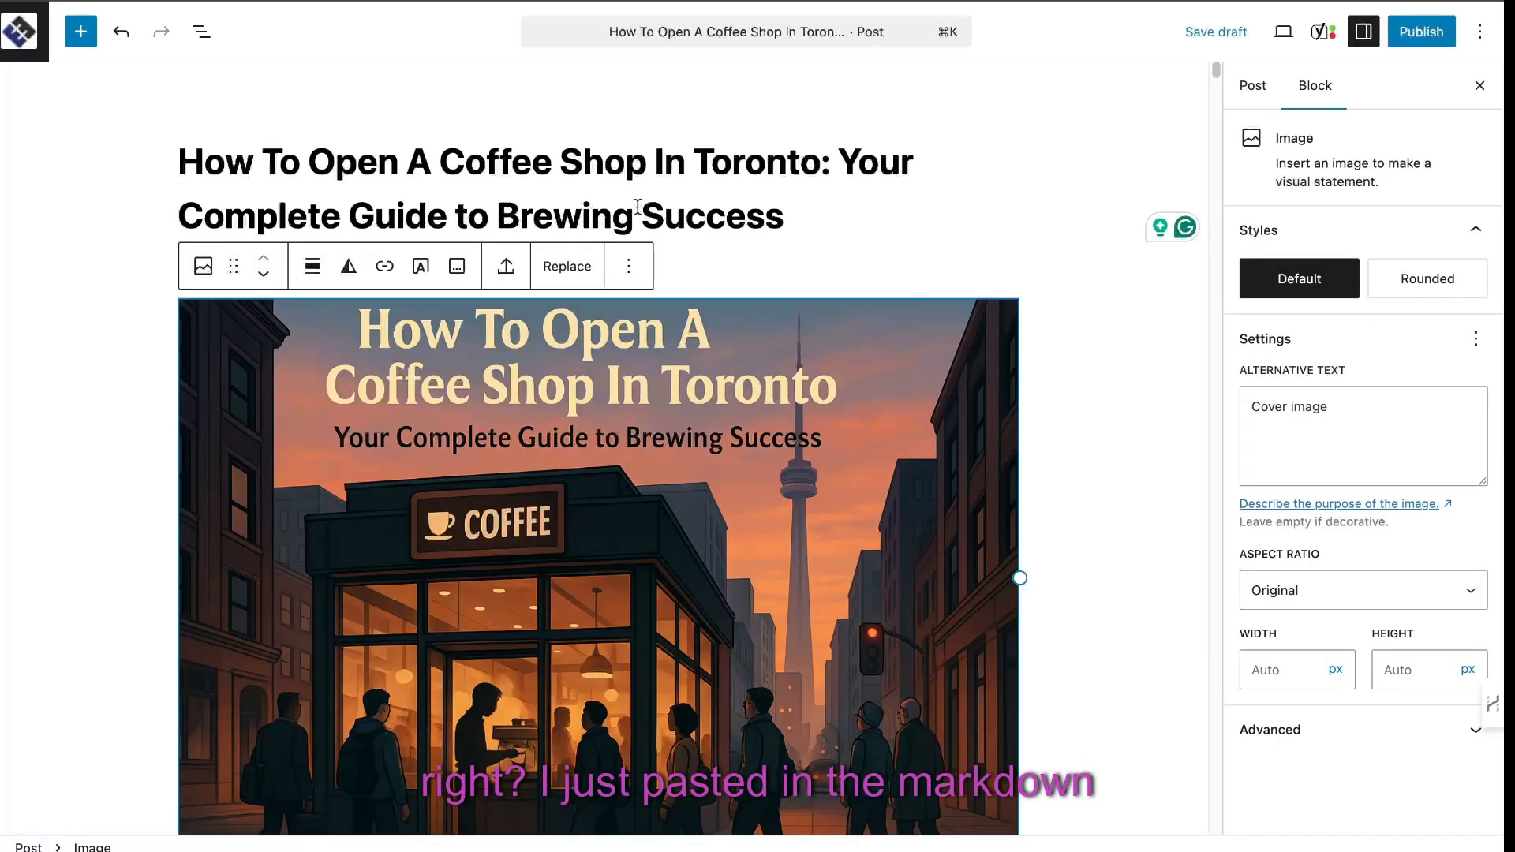
scroll(984, 247, "down", 20)
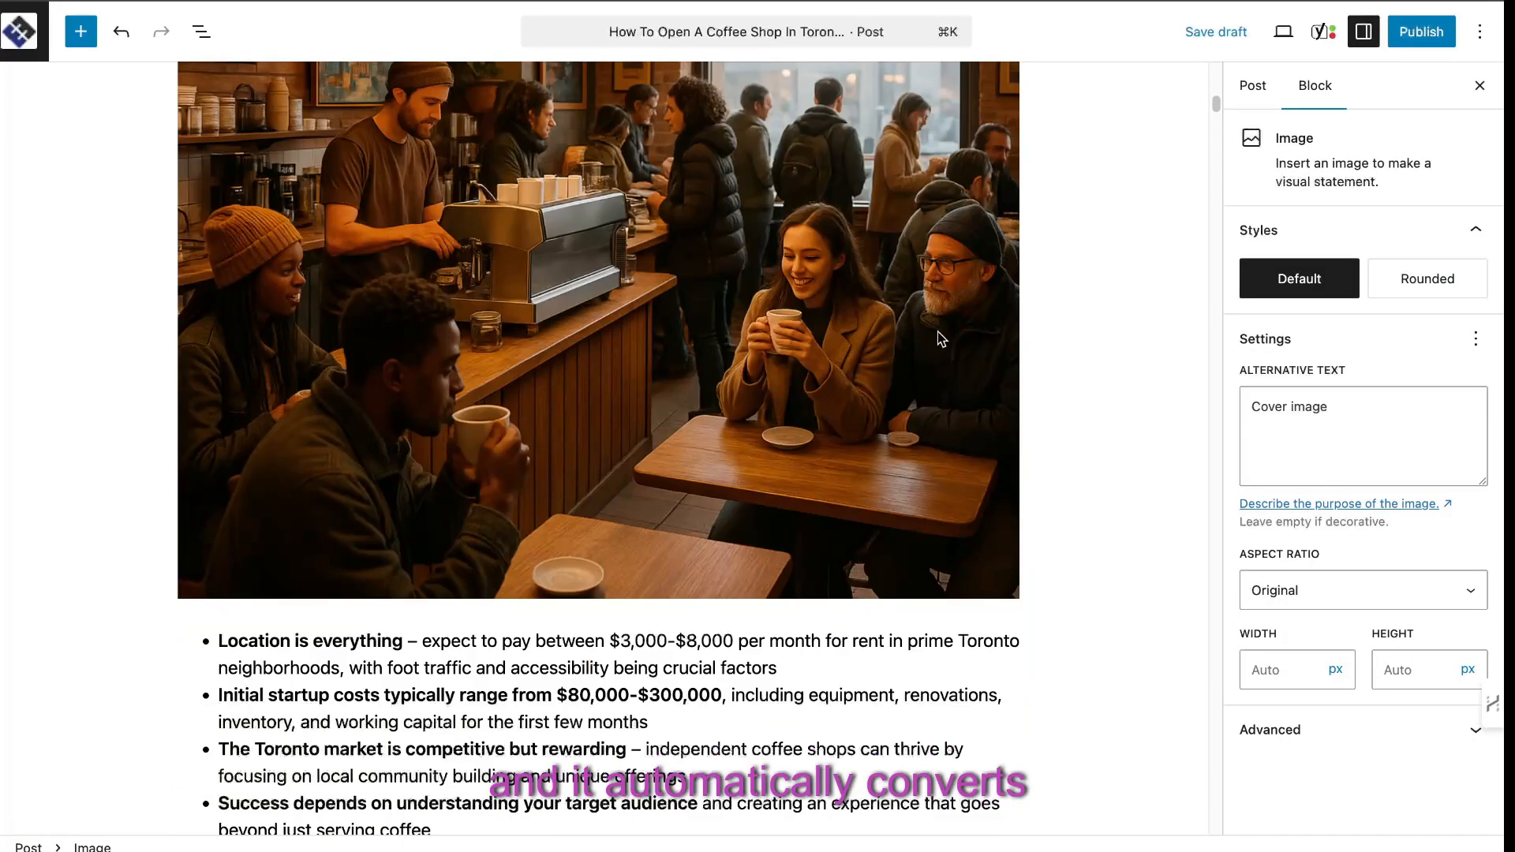
scroll(912, 382, "up", 15)
scroll(1010, 375, "down", 10)
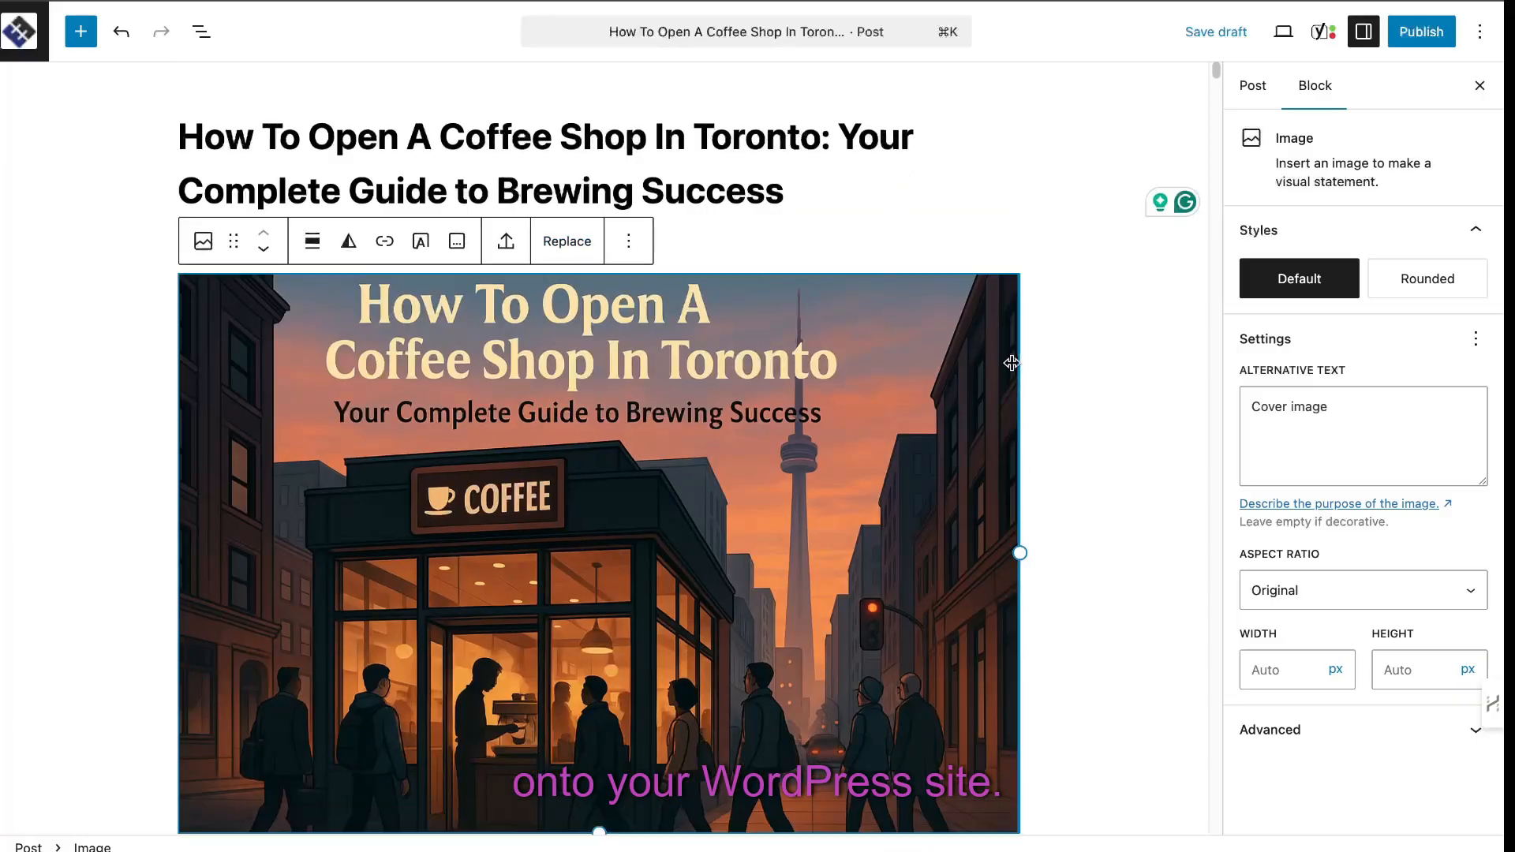
scroll(1009, 373, "down", 15)
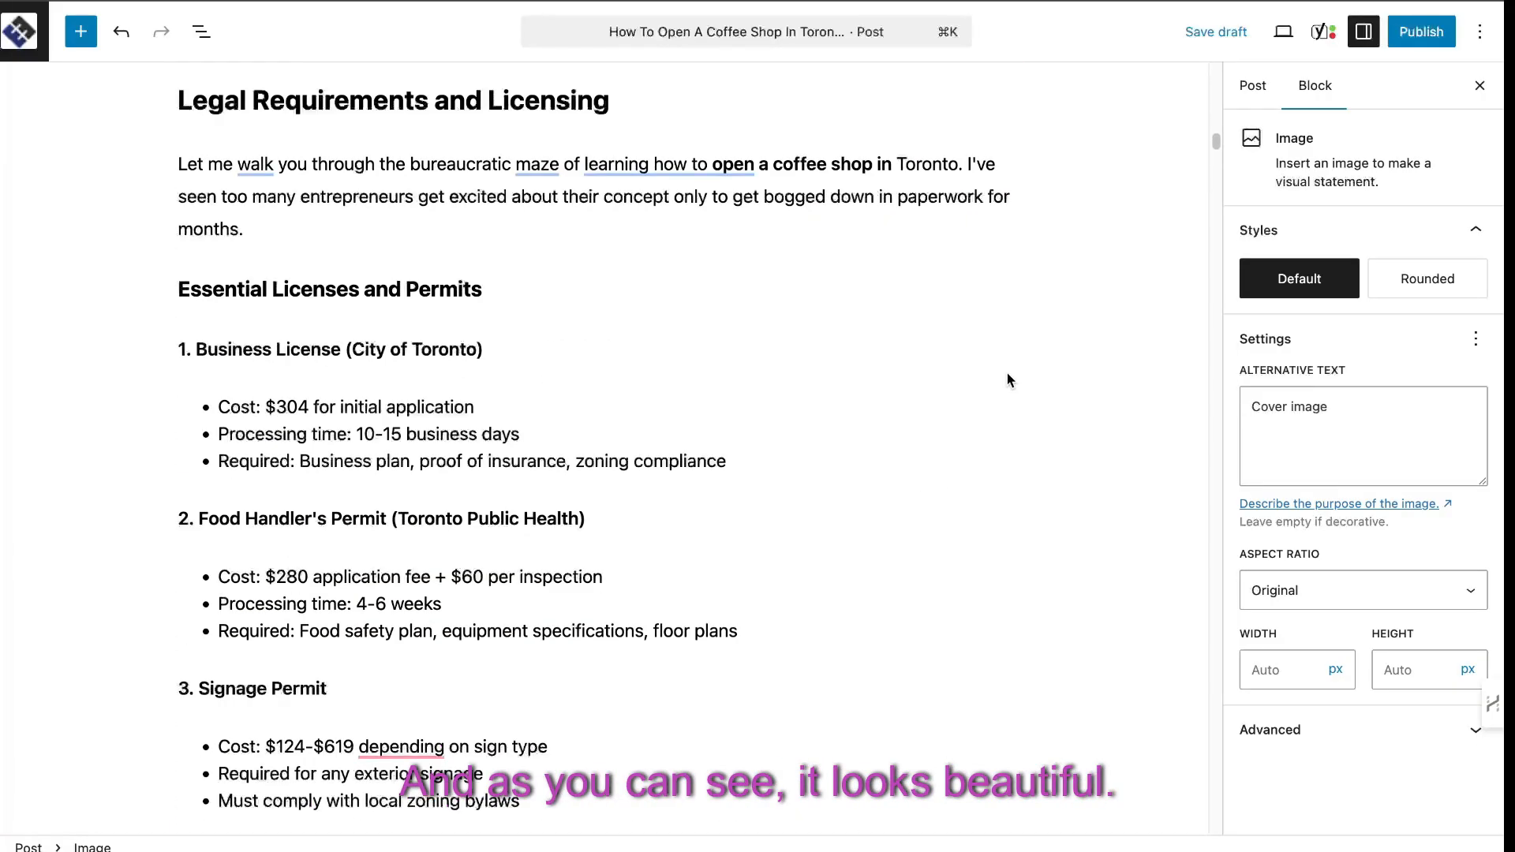
scroll(1004, 374, "up", 20)
scroll(1021, 385, "down", 10)
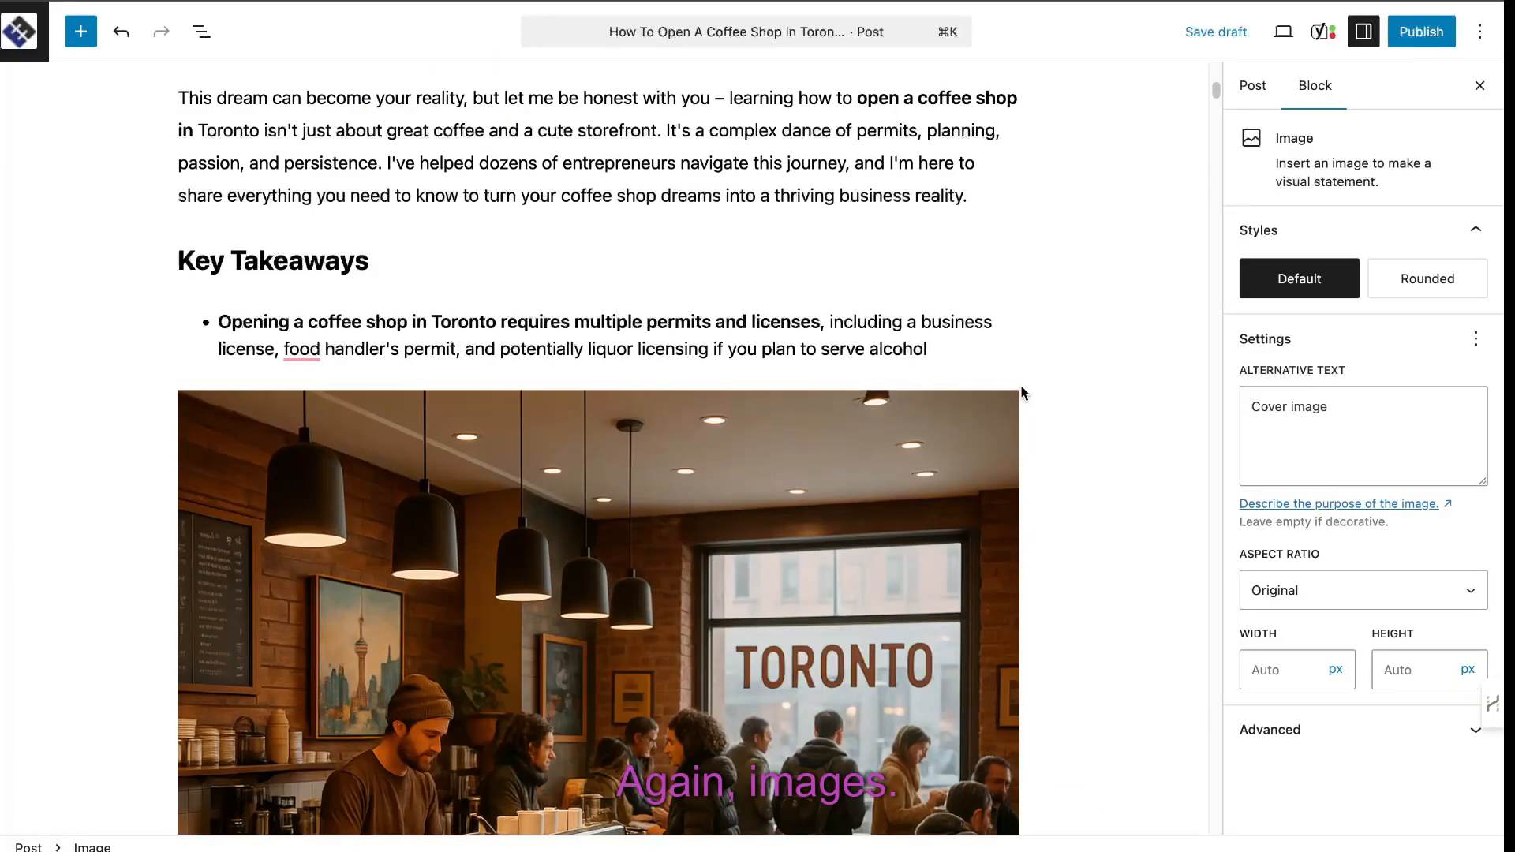
scroll(1021, 385, "down", 5)
scroll(1023, 392, "down", 20)
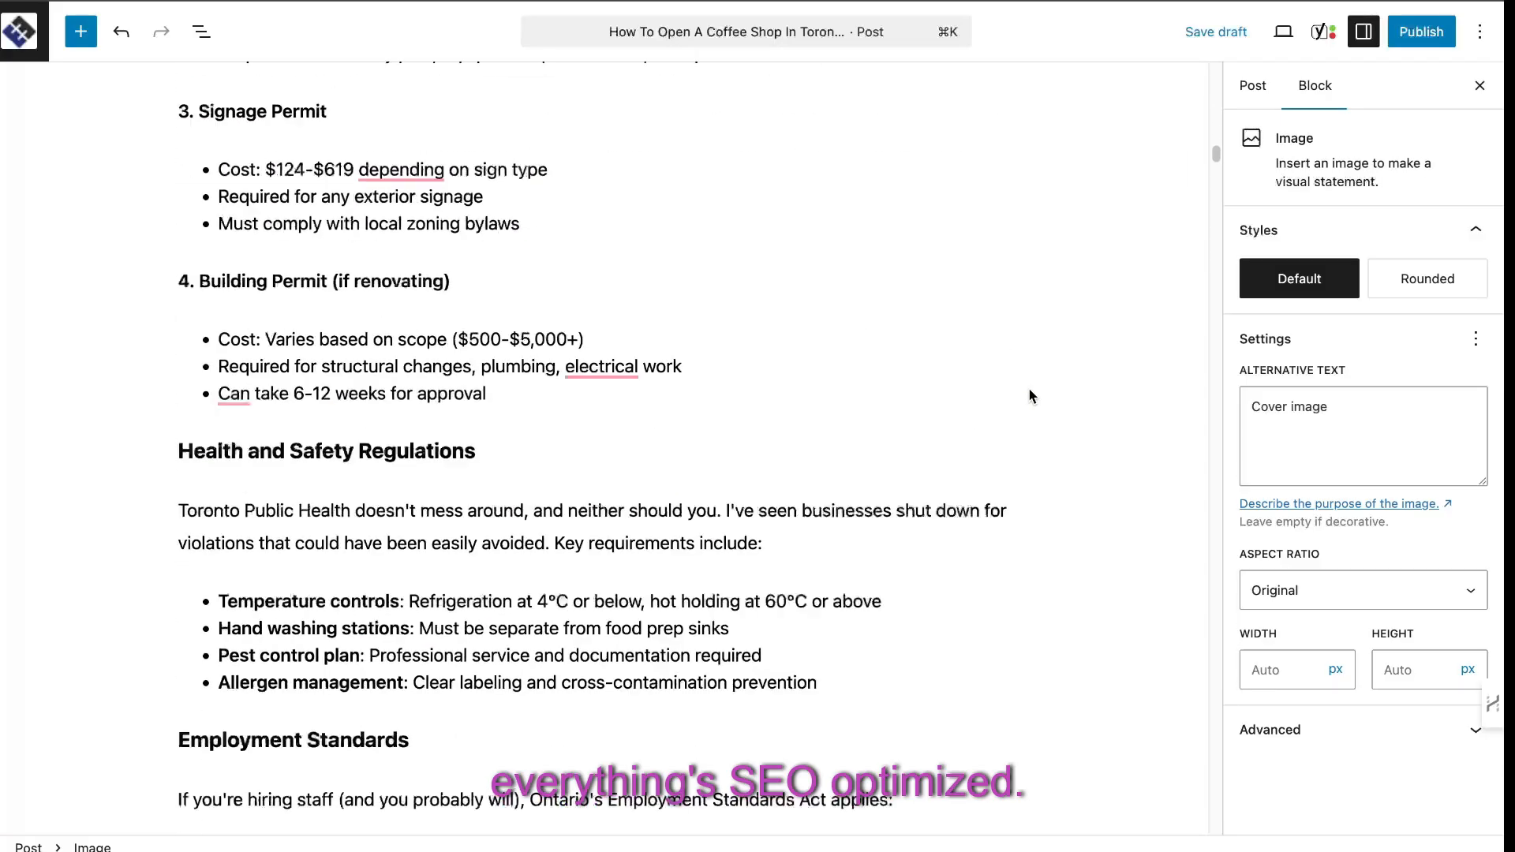
Copy the Coffee Shop Startup Cost Calculator code from <!DOCTYPE html> to </html> and delete it from its code block
scroll(1030, 404, "down", 20)
scroll(505, 391, "up", 10)
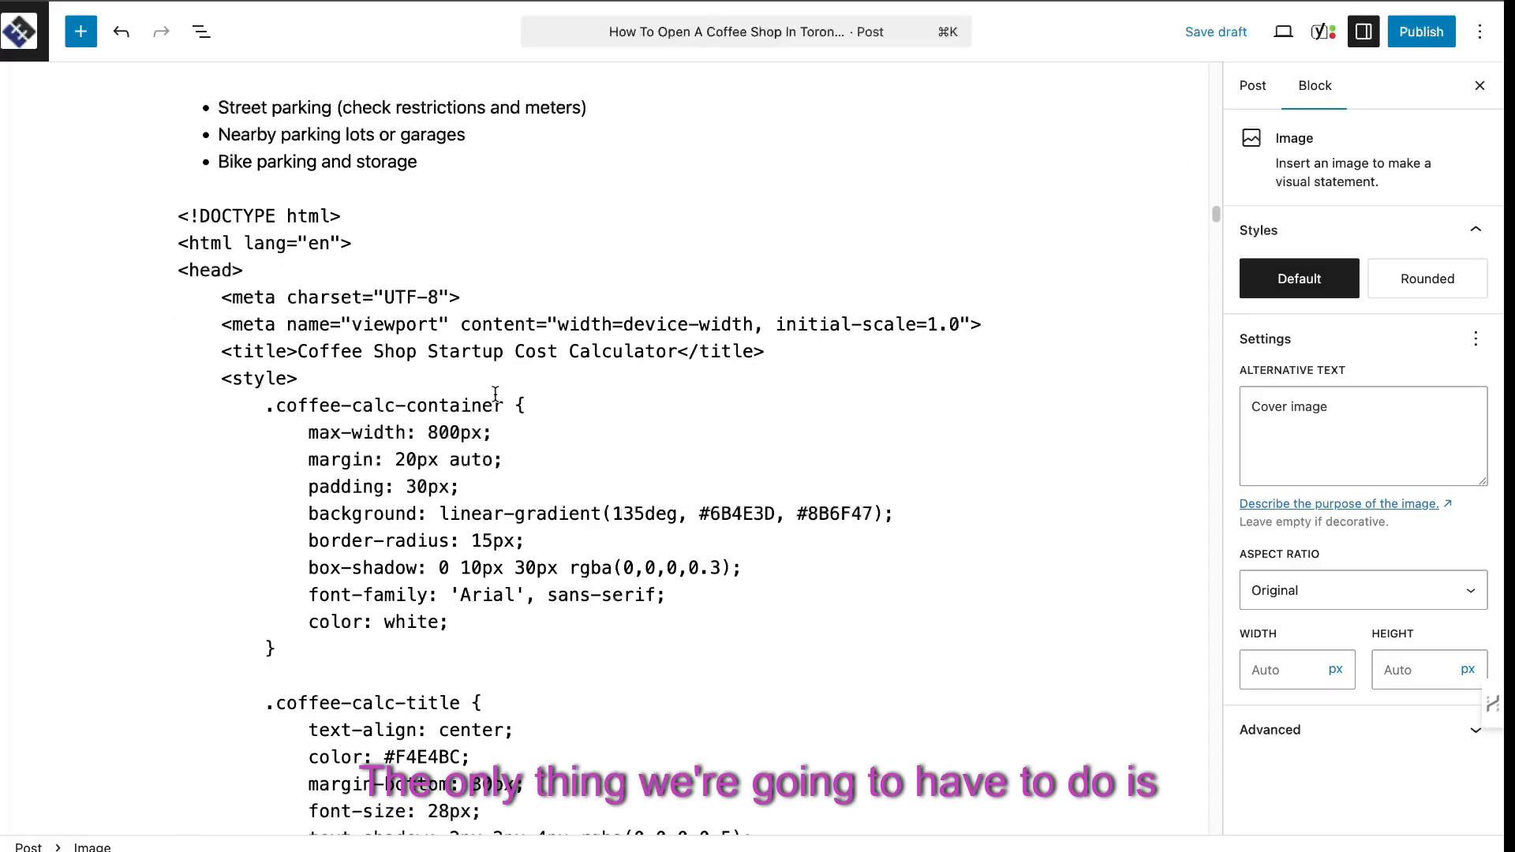
left_click_drag(178, 215, 616, 615)
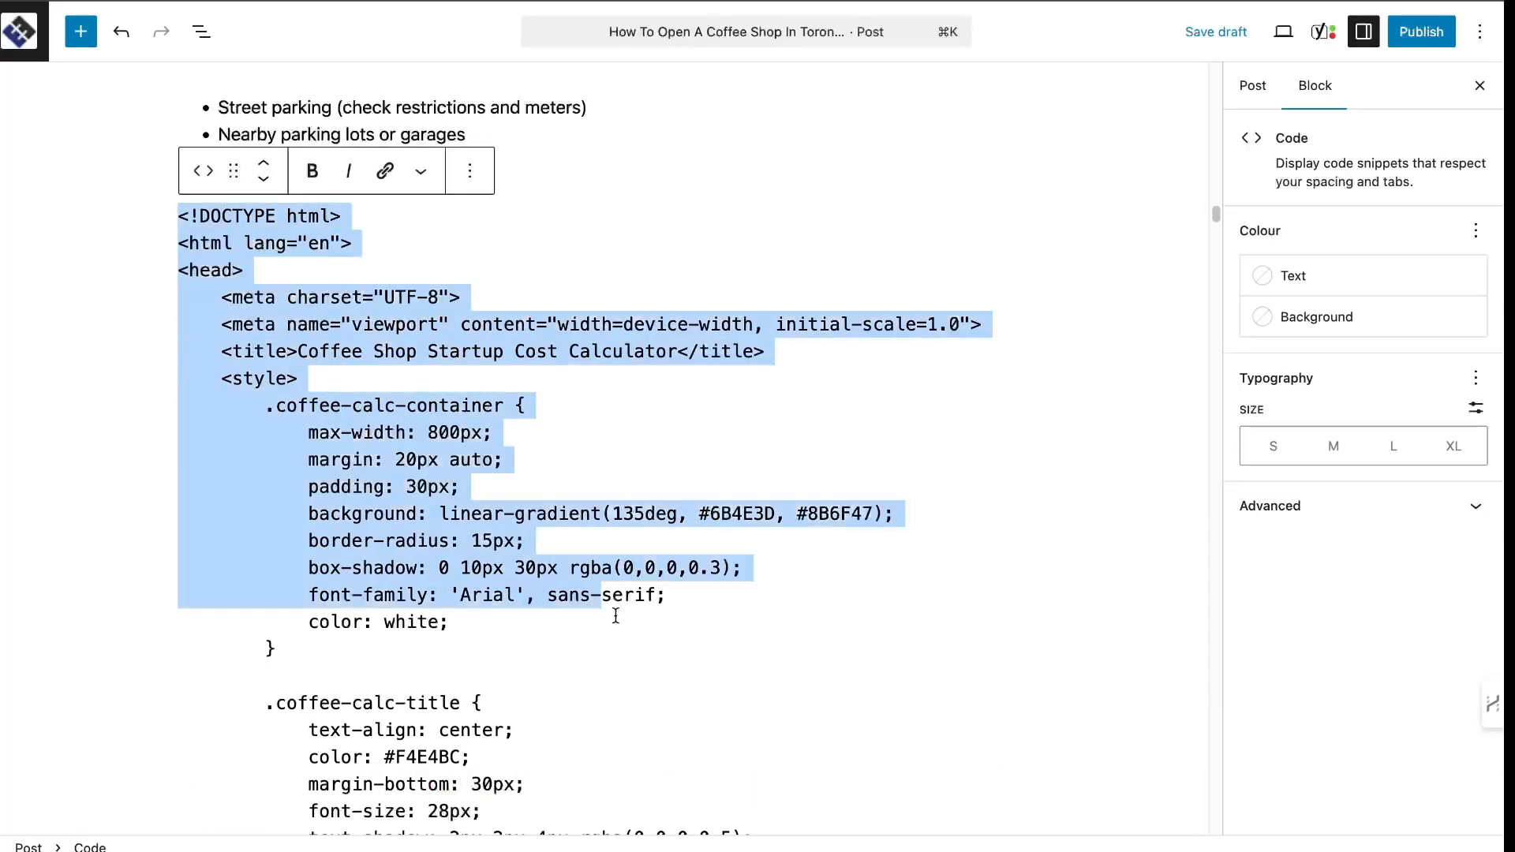
scroll(700, 695, "down", 20)
left_click_drag(700, 699, 225, 359)
scroll(701, 691, "down", 20)
scroll(700, 691, "down", 20)
scroll(701, 691, "down", 20)
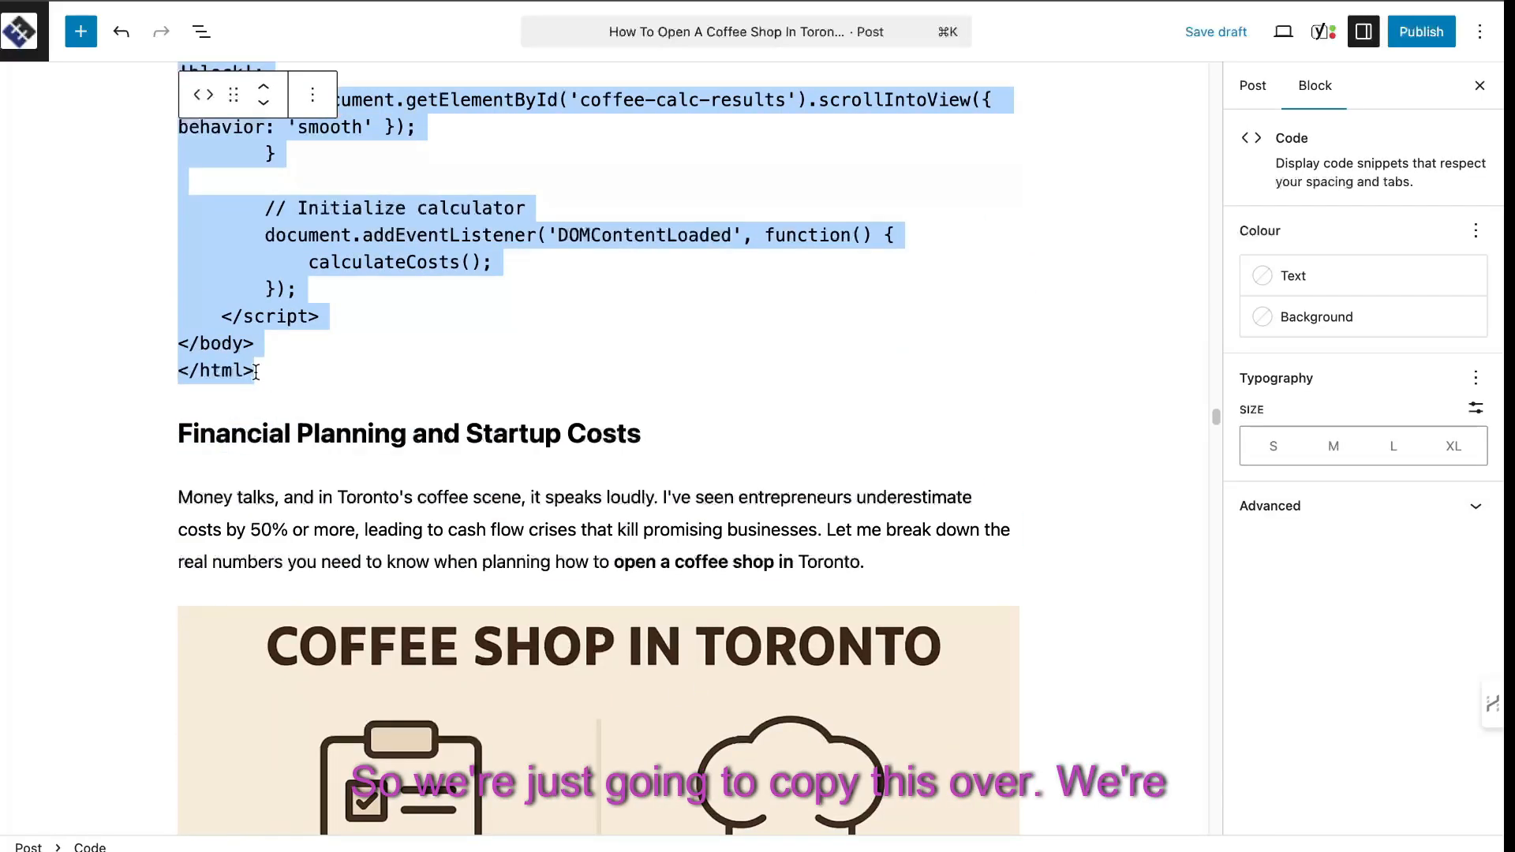
key("BackSpace")
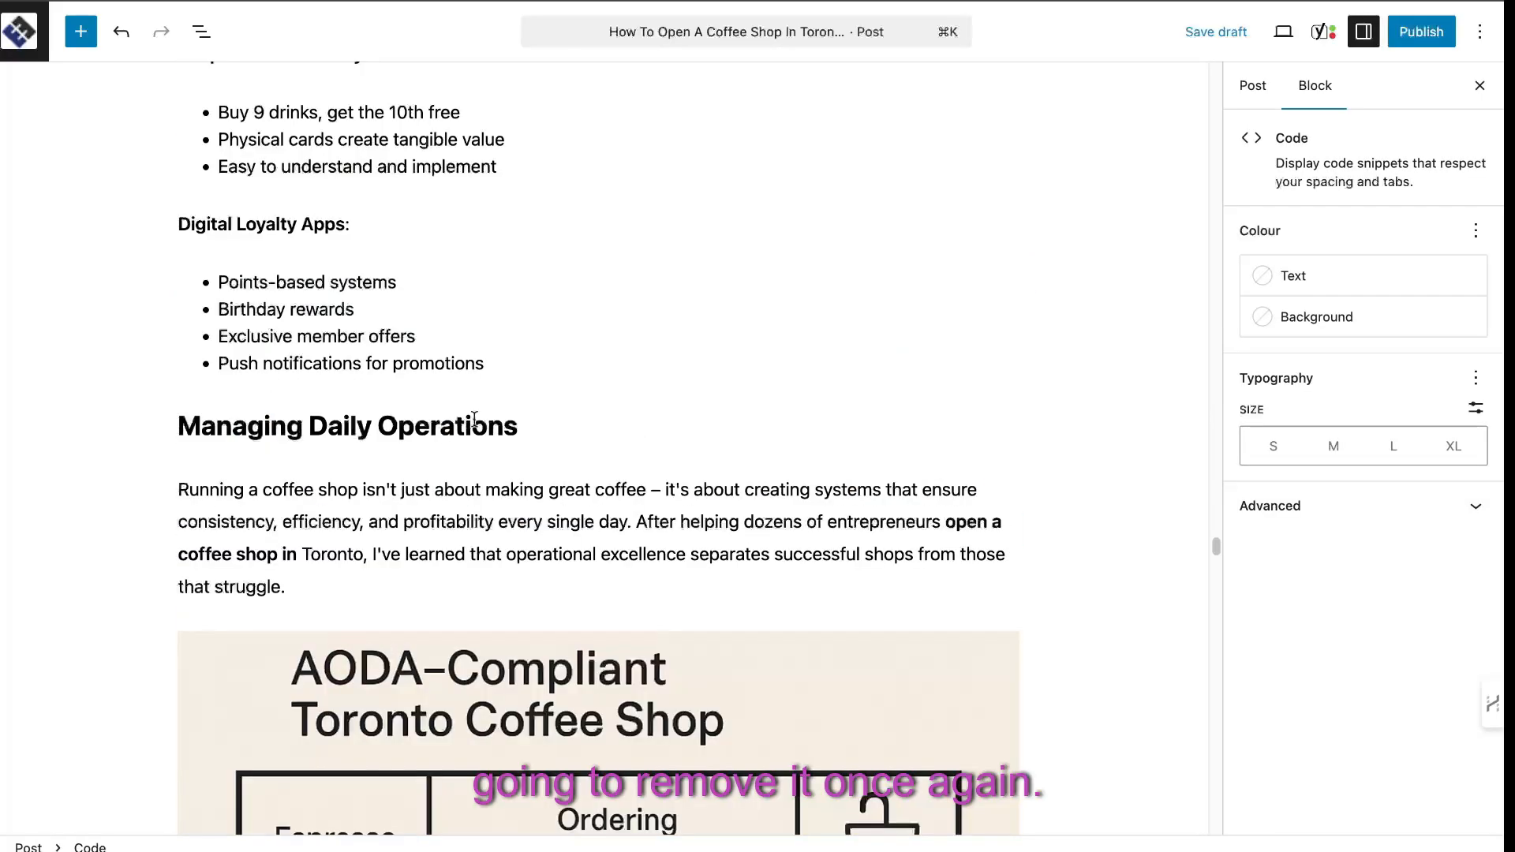
Delete the empty code block above the "Financial Planning and Startup Costs" heading
scroll(476, 424, "up", 20)
scroll(480, 423, "up", 20)
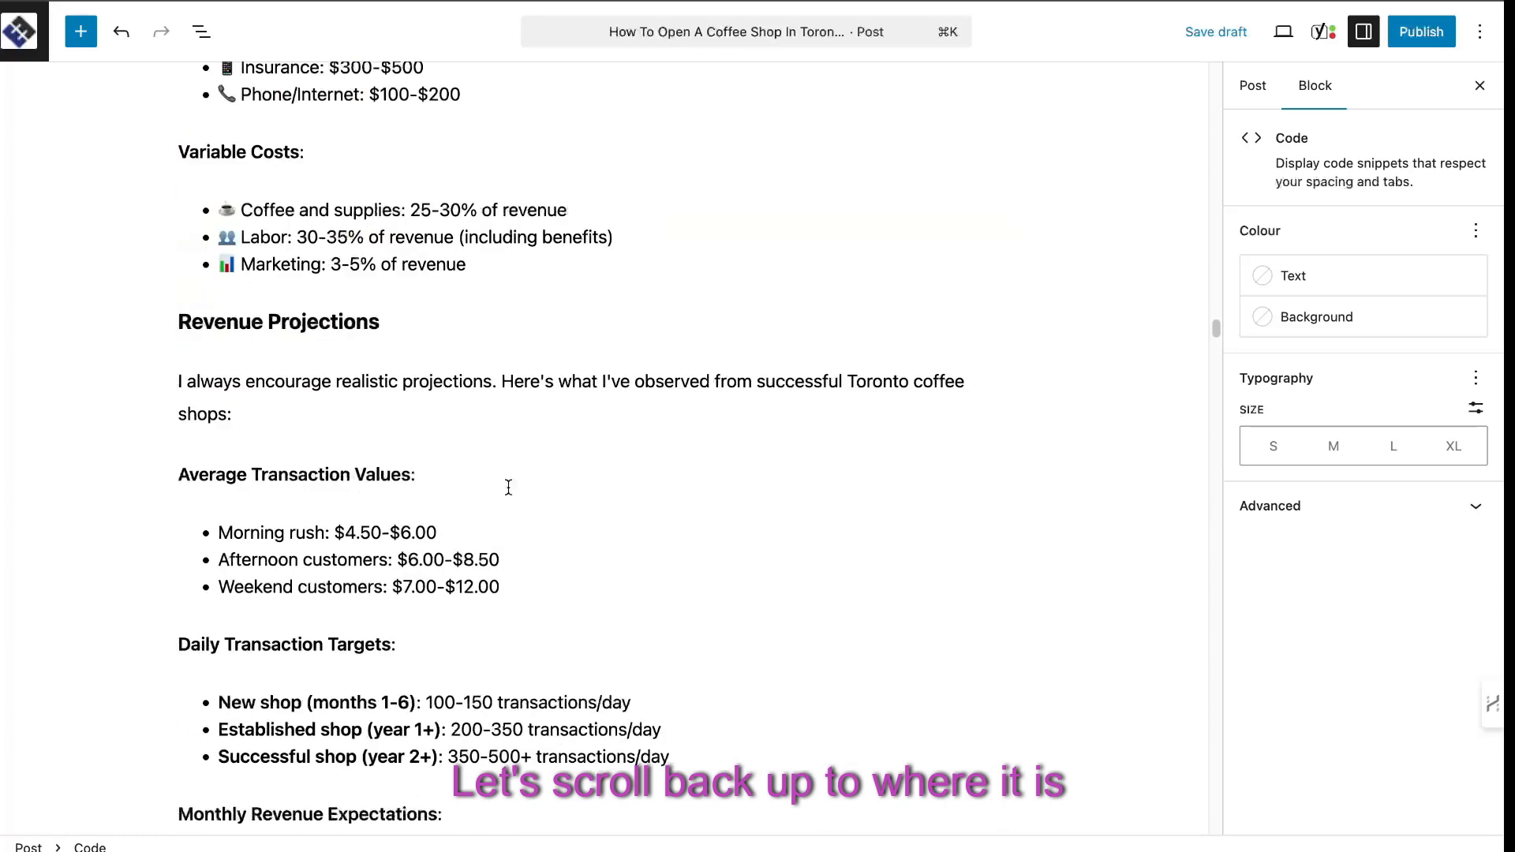
scroll(514, 495, "up", 10)
scroll(517, 503, "down", 9)
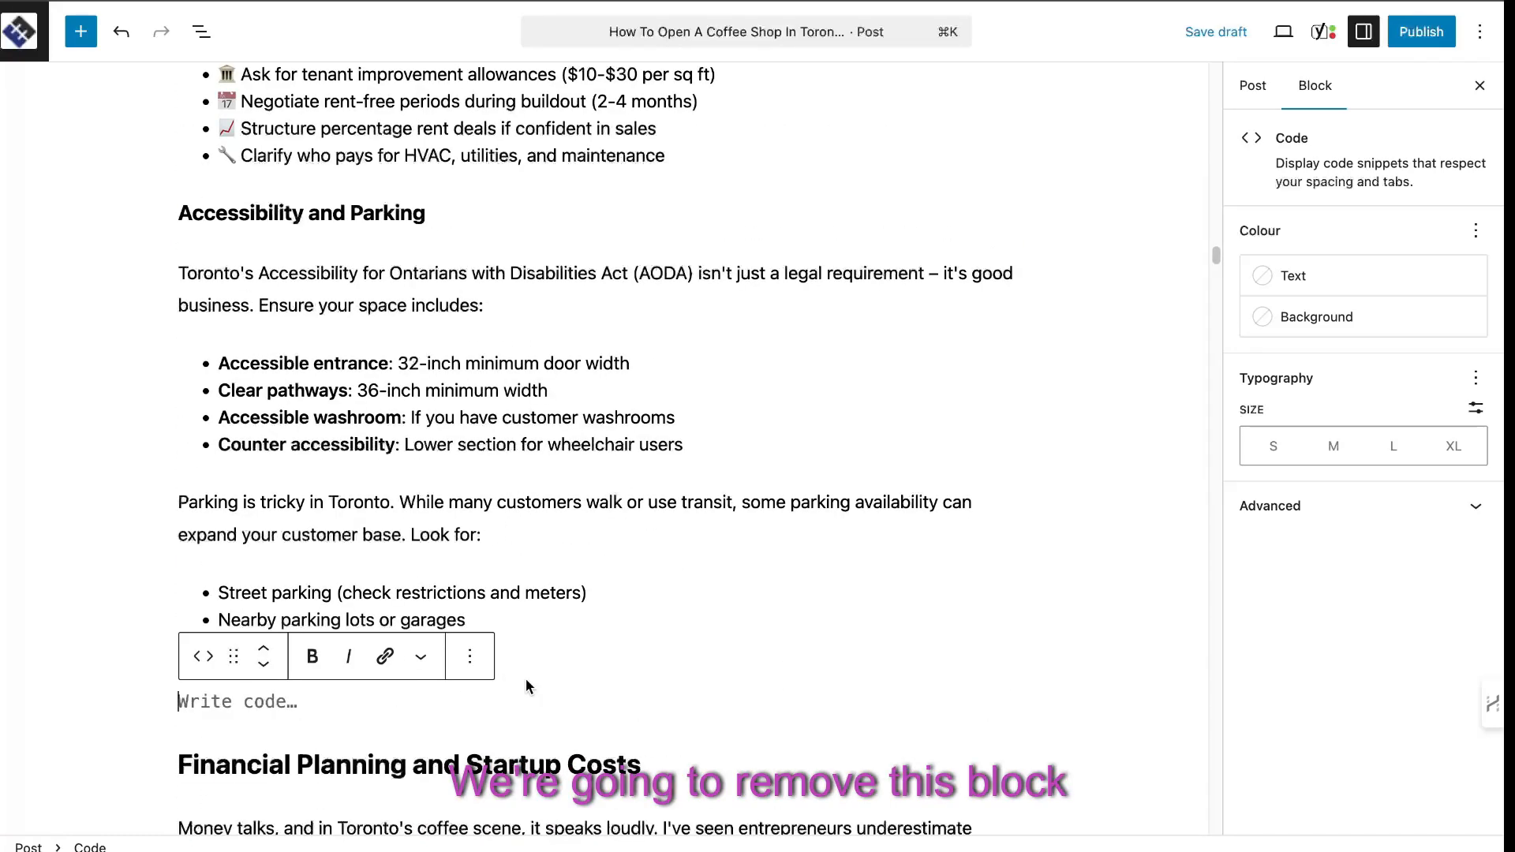
type("\\")
key("BackSpace")
key("BackSpace")
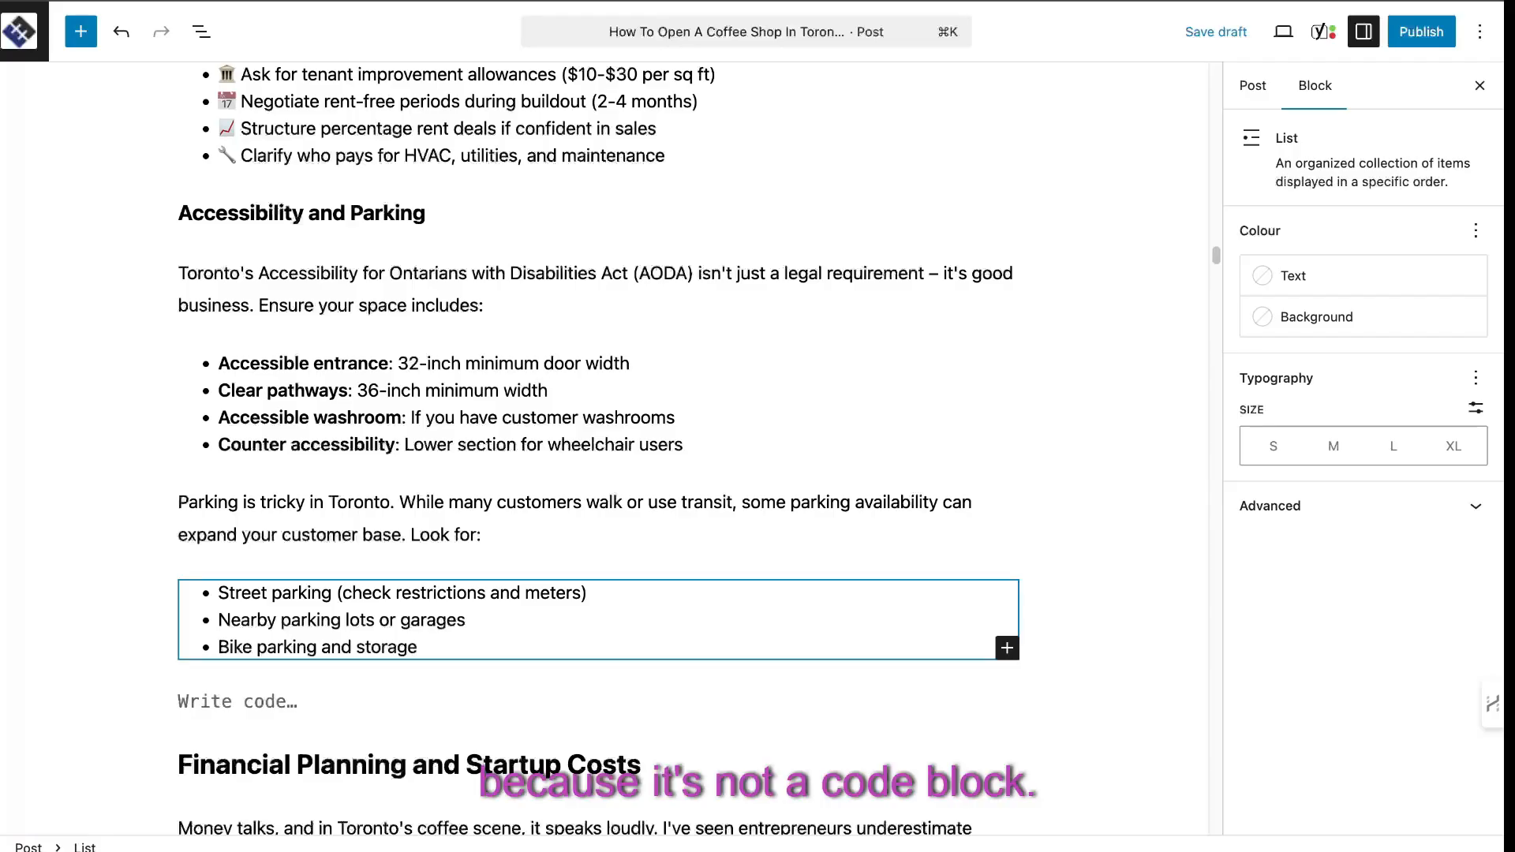
left_click(463, 702)
key("BackSpace")
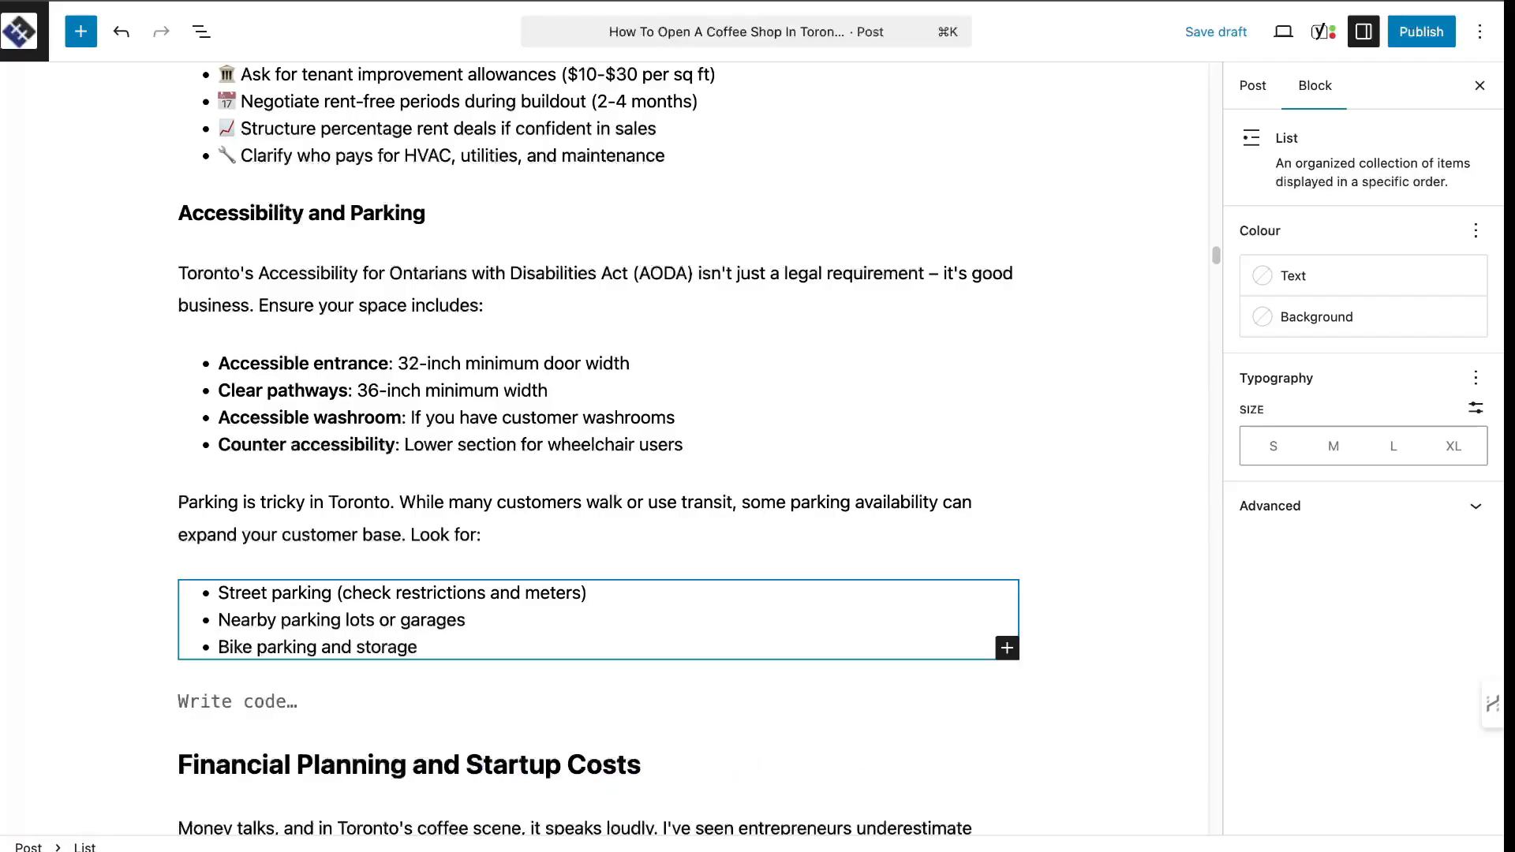
left_click(471, 660)
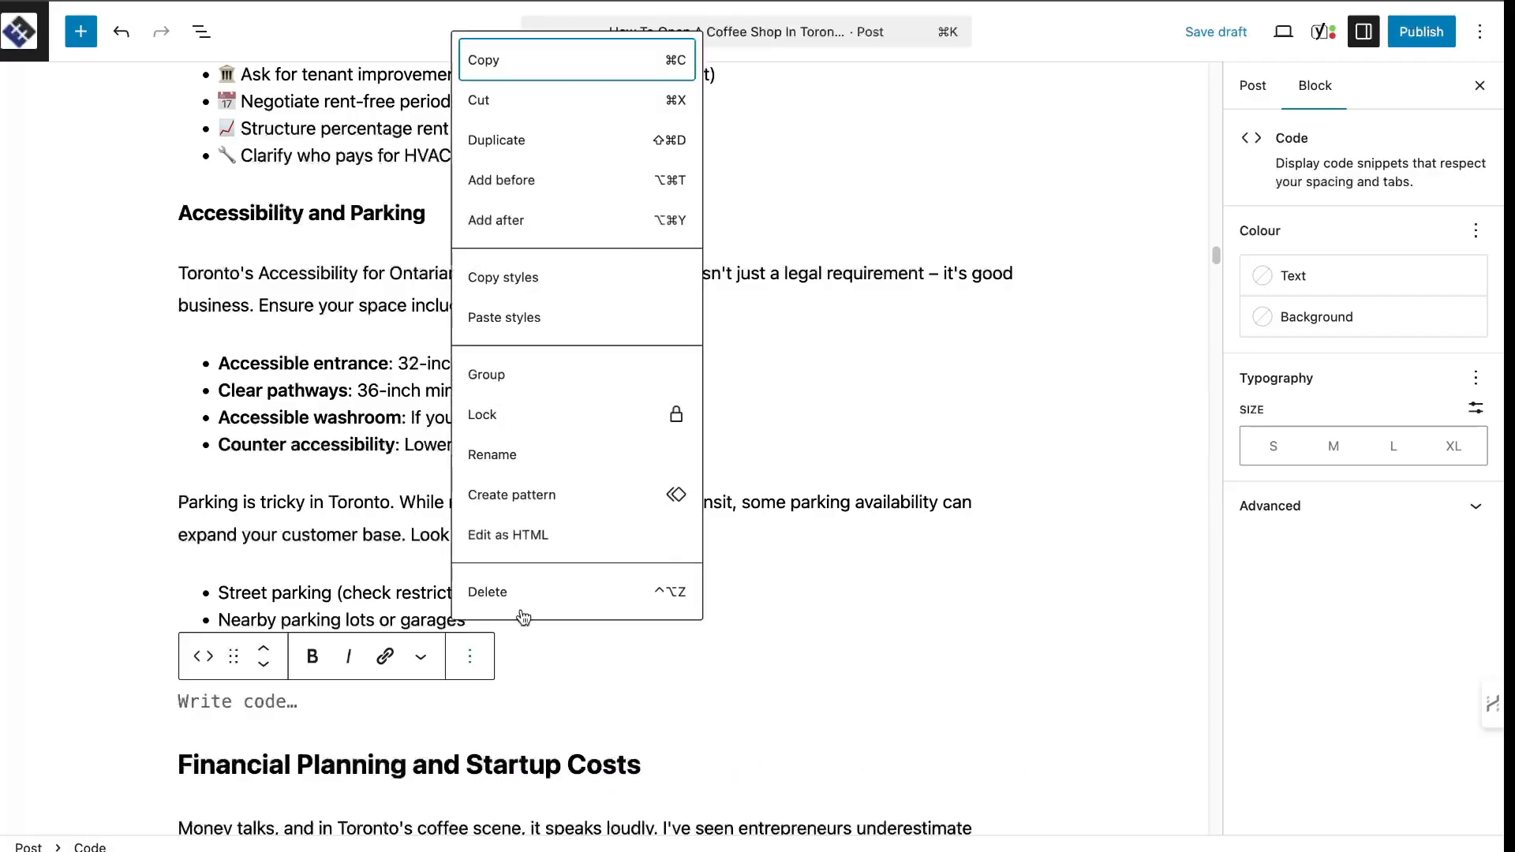
left_click(520, 594)
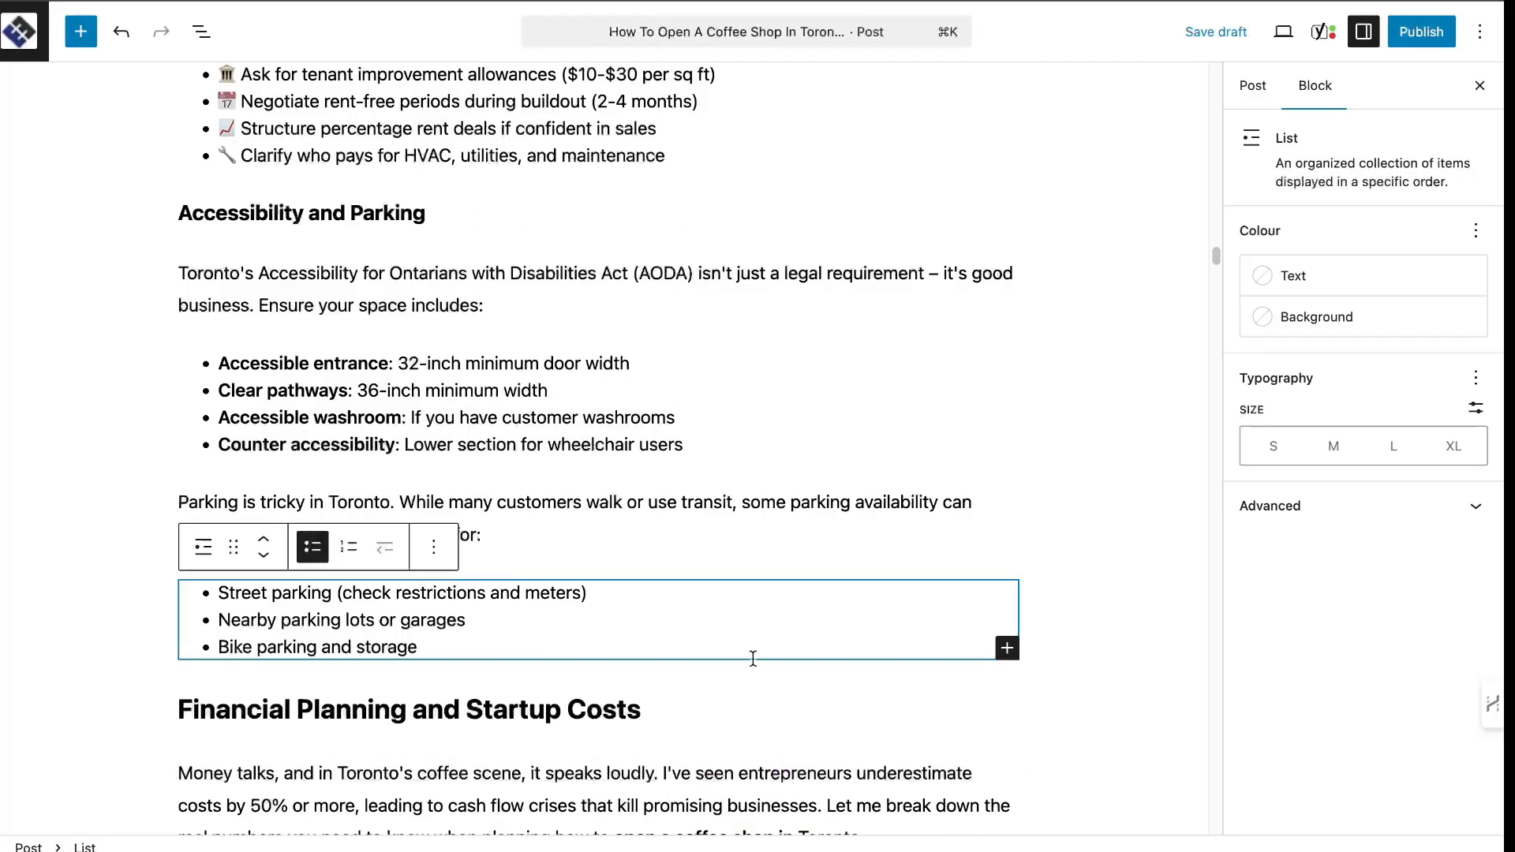
Insert a Custom HTML block above the "Financial Planning and Startup Costs" heading and paste the copied calculator code into it
left_click(180, 710)
key("Return")
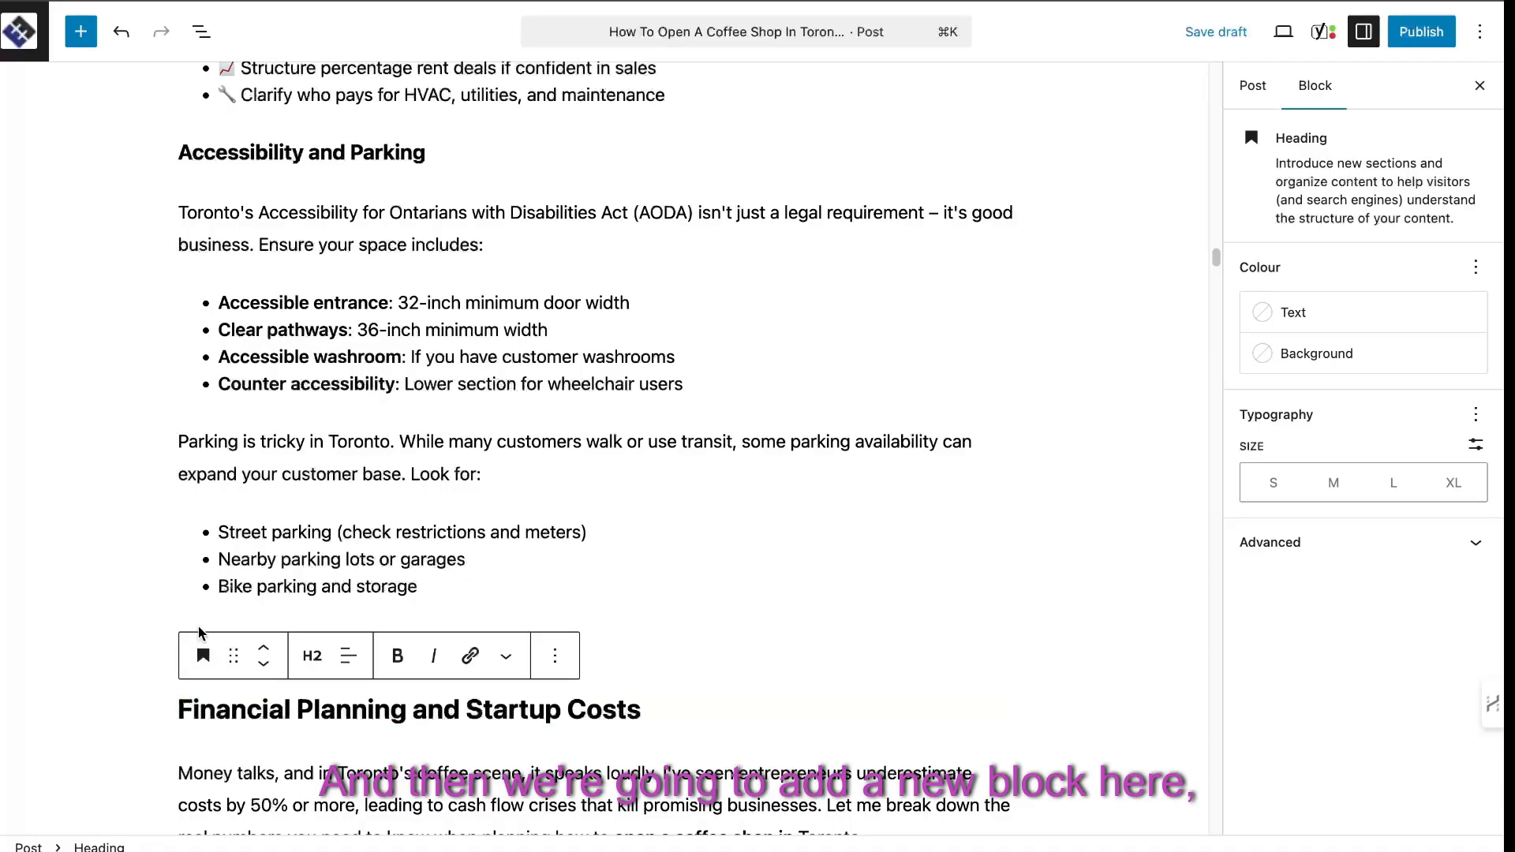
left_click(177, 640)
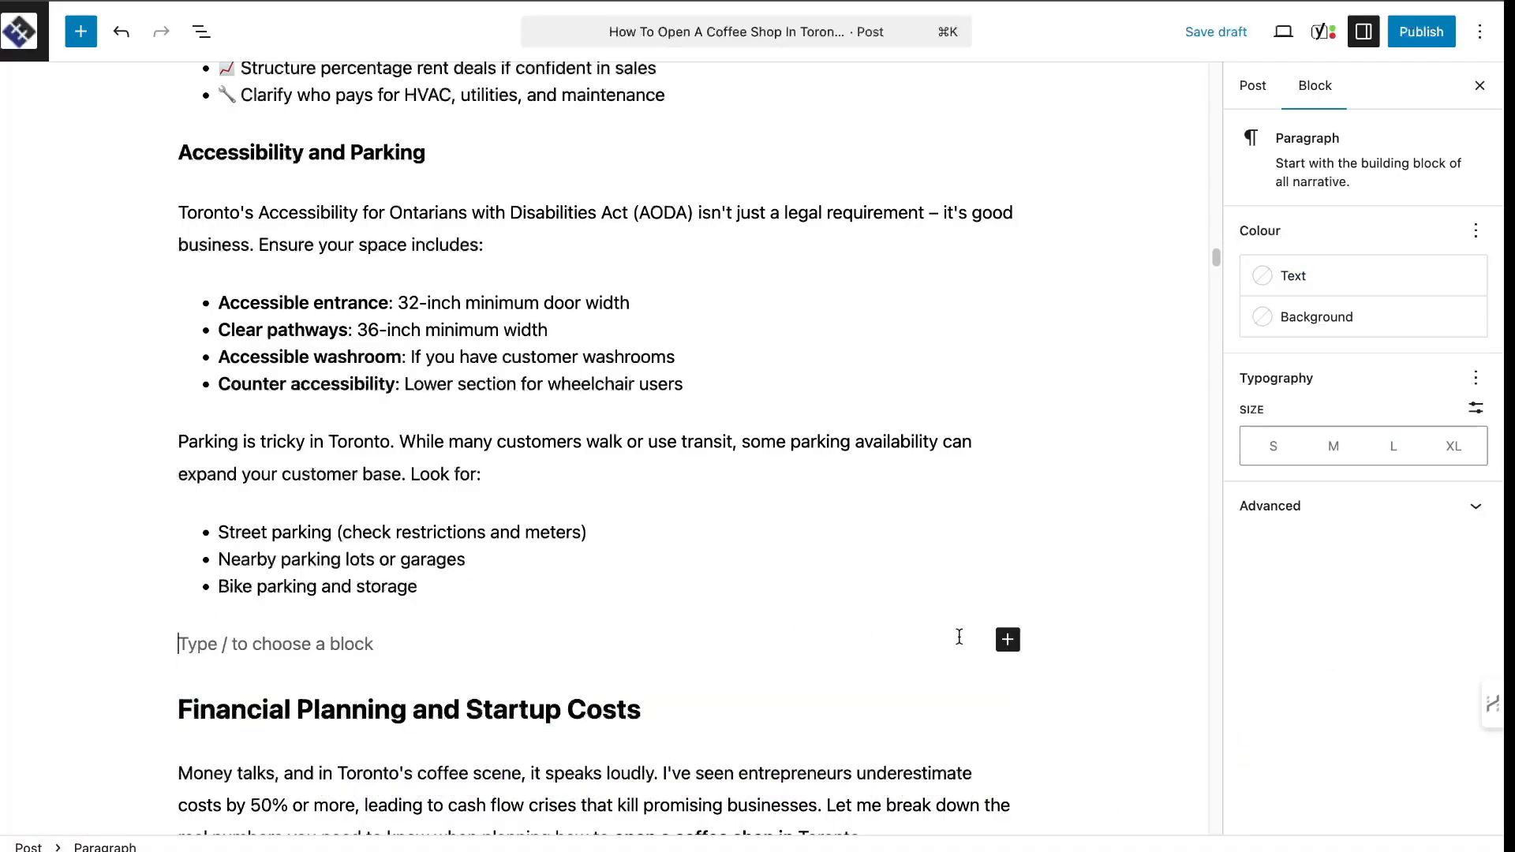
left_click(1007, 639)
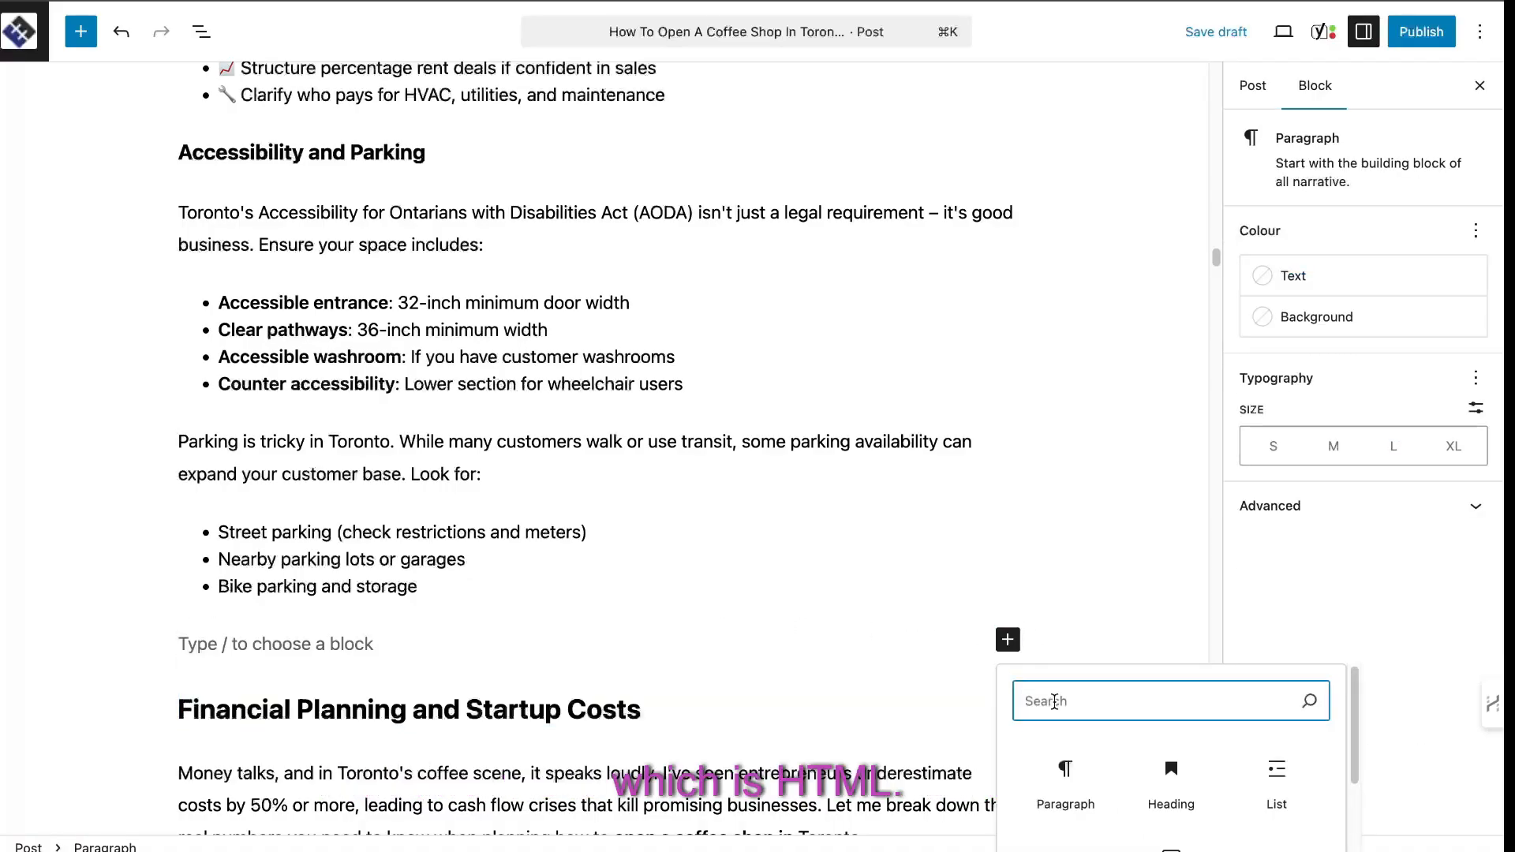
left_click(1053, 757)
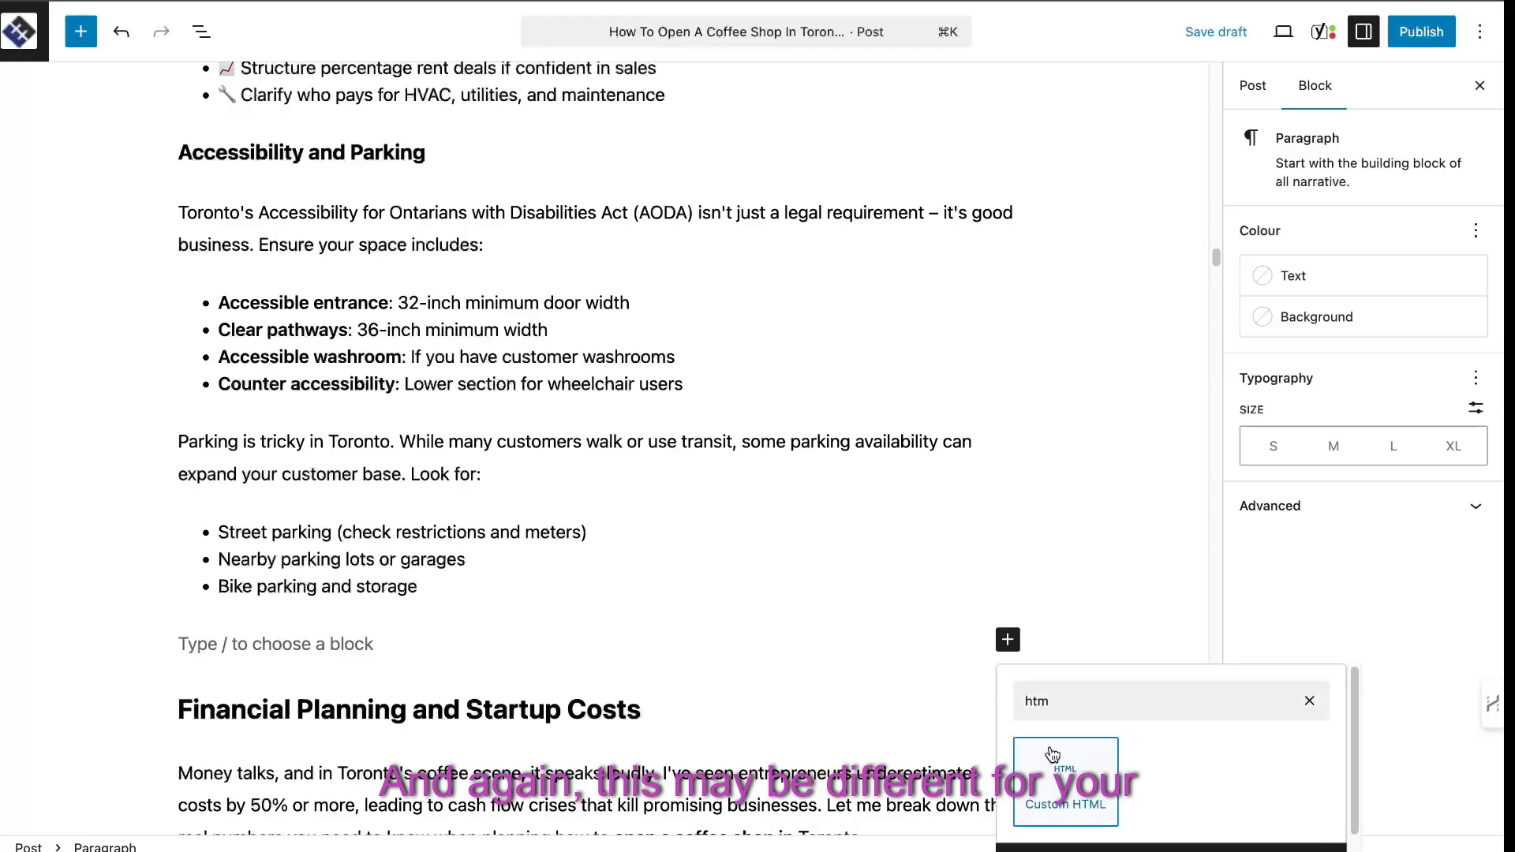
key("super+v")
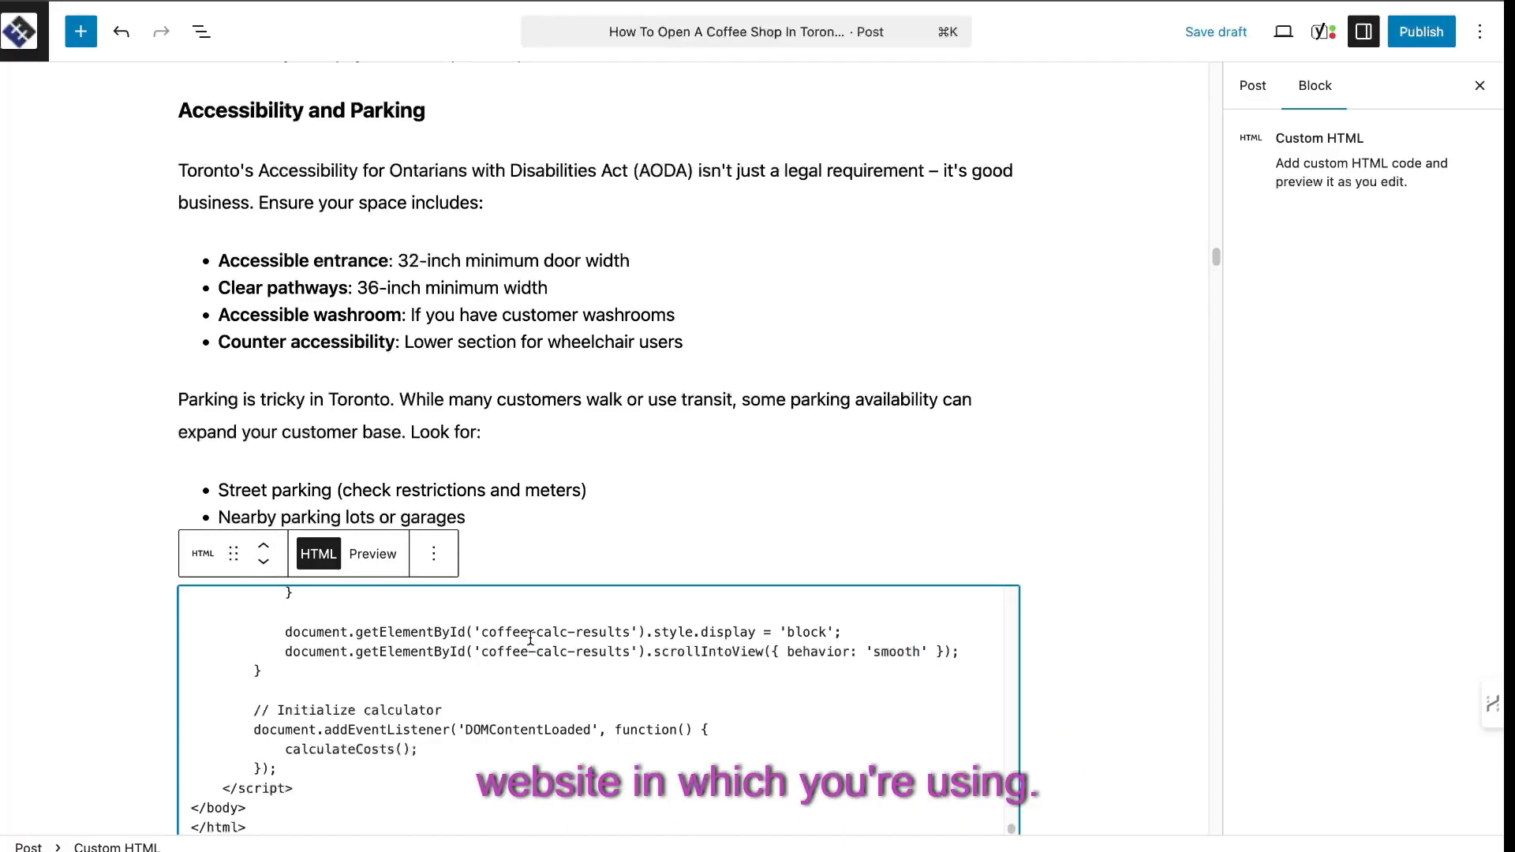
Preview the Custom HTML block and examine the calculator's input sections and cost breakdown
left_click(372, 554)
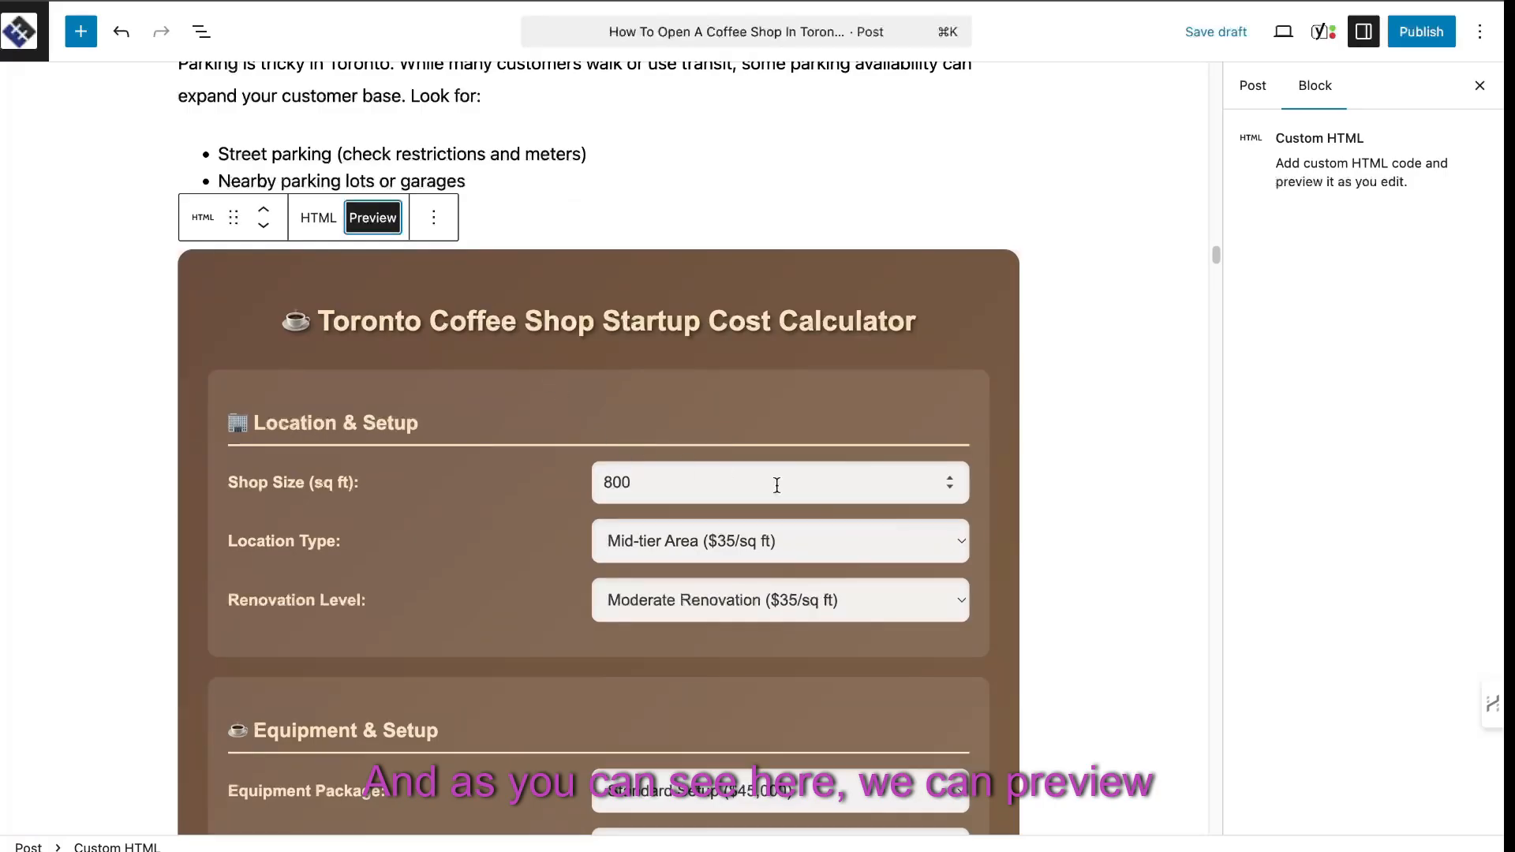
scroll(1102, 545, "down", 12)
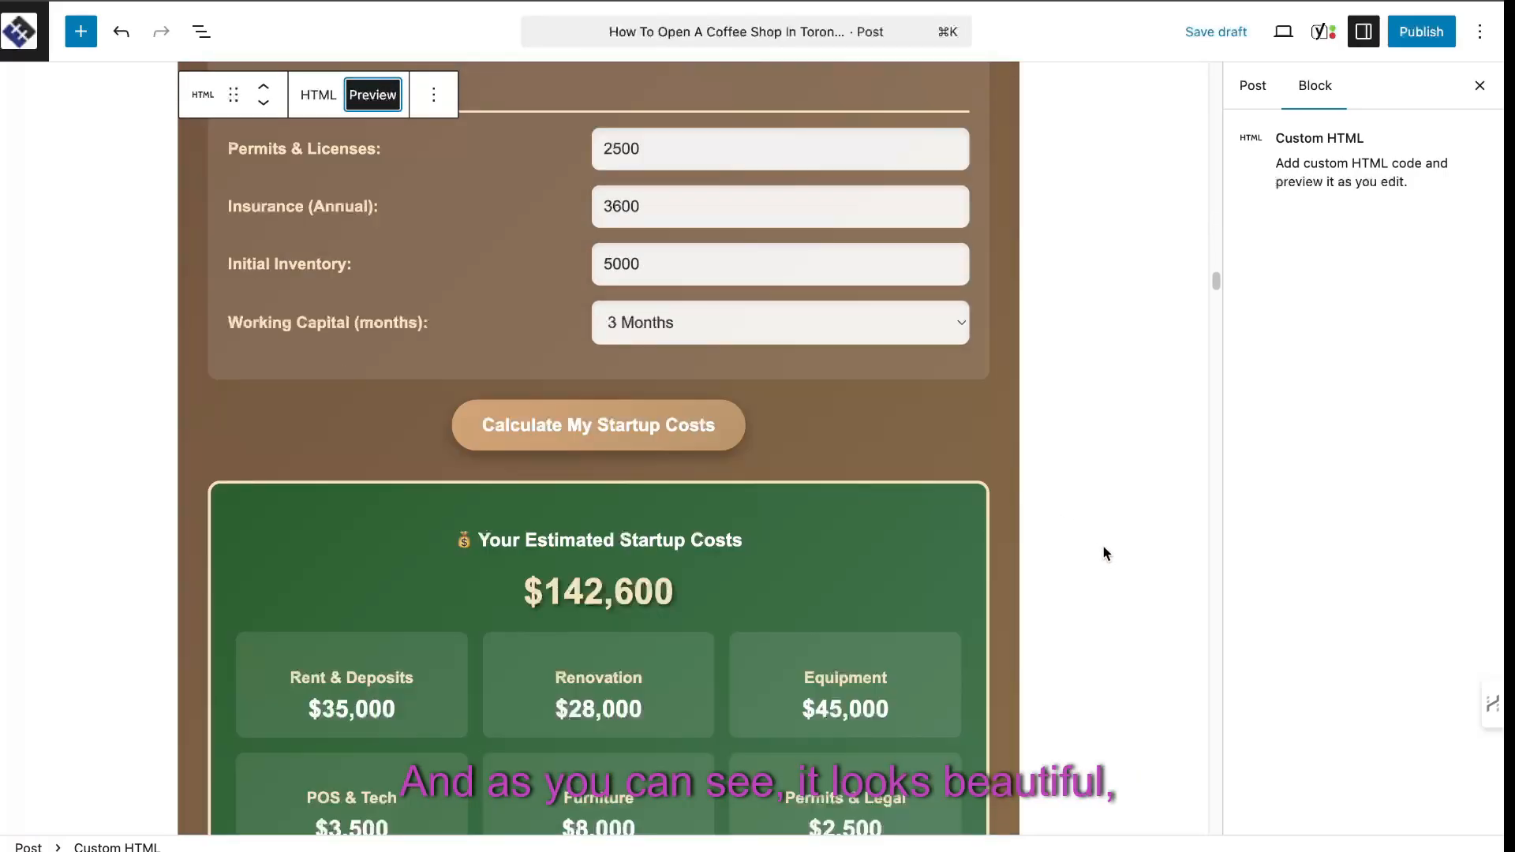
scroll(1103, 552, "down", 8)
scroll(1105, 550, "up", 6)
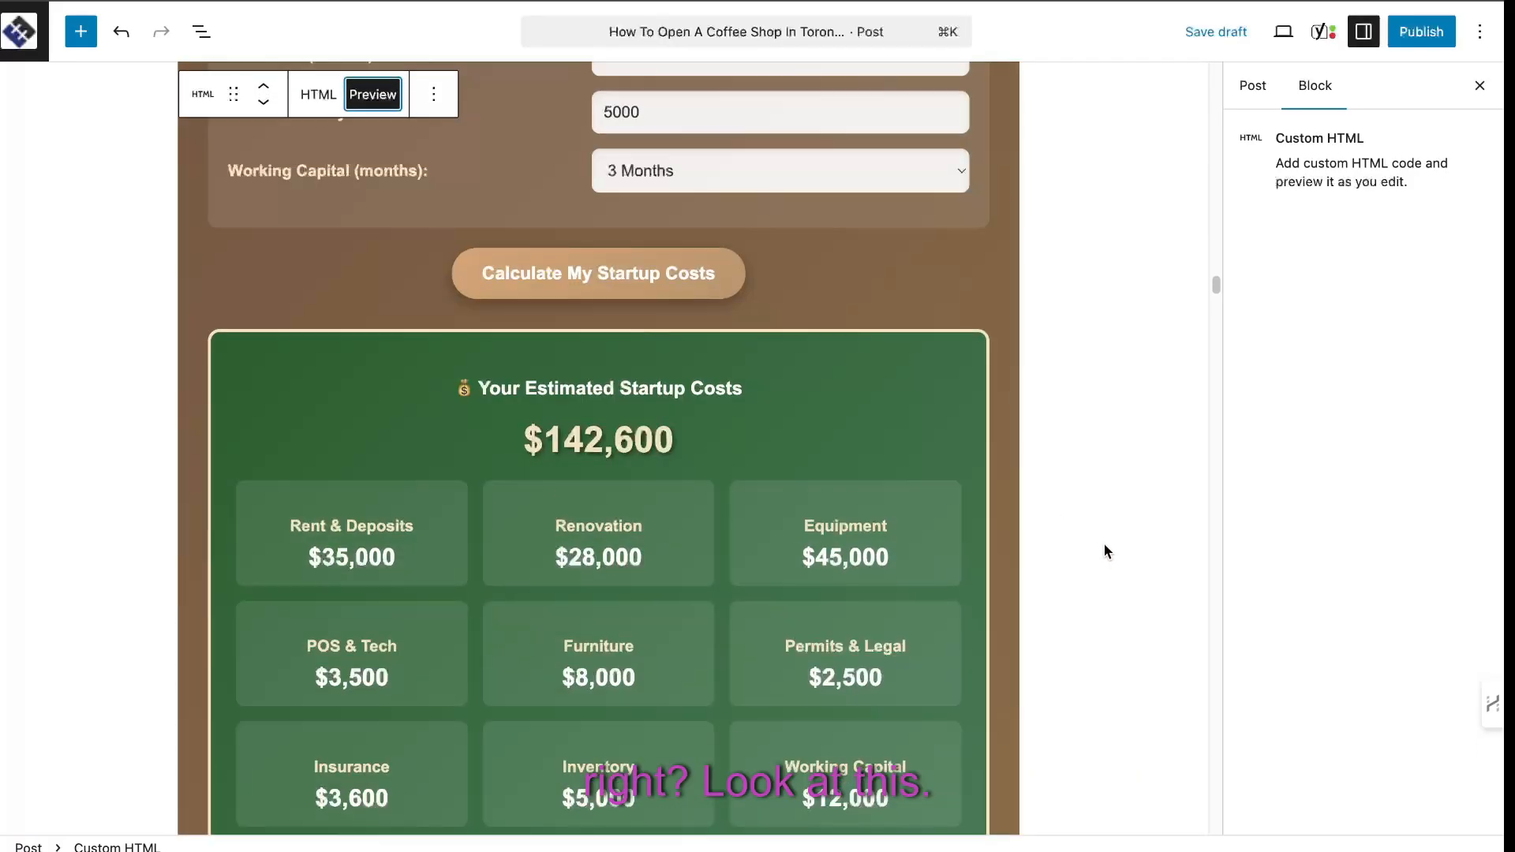
scroll(1104, 550, "up", 15)
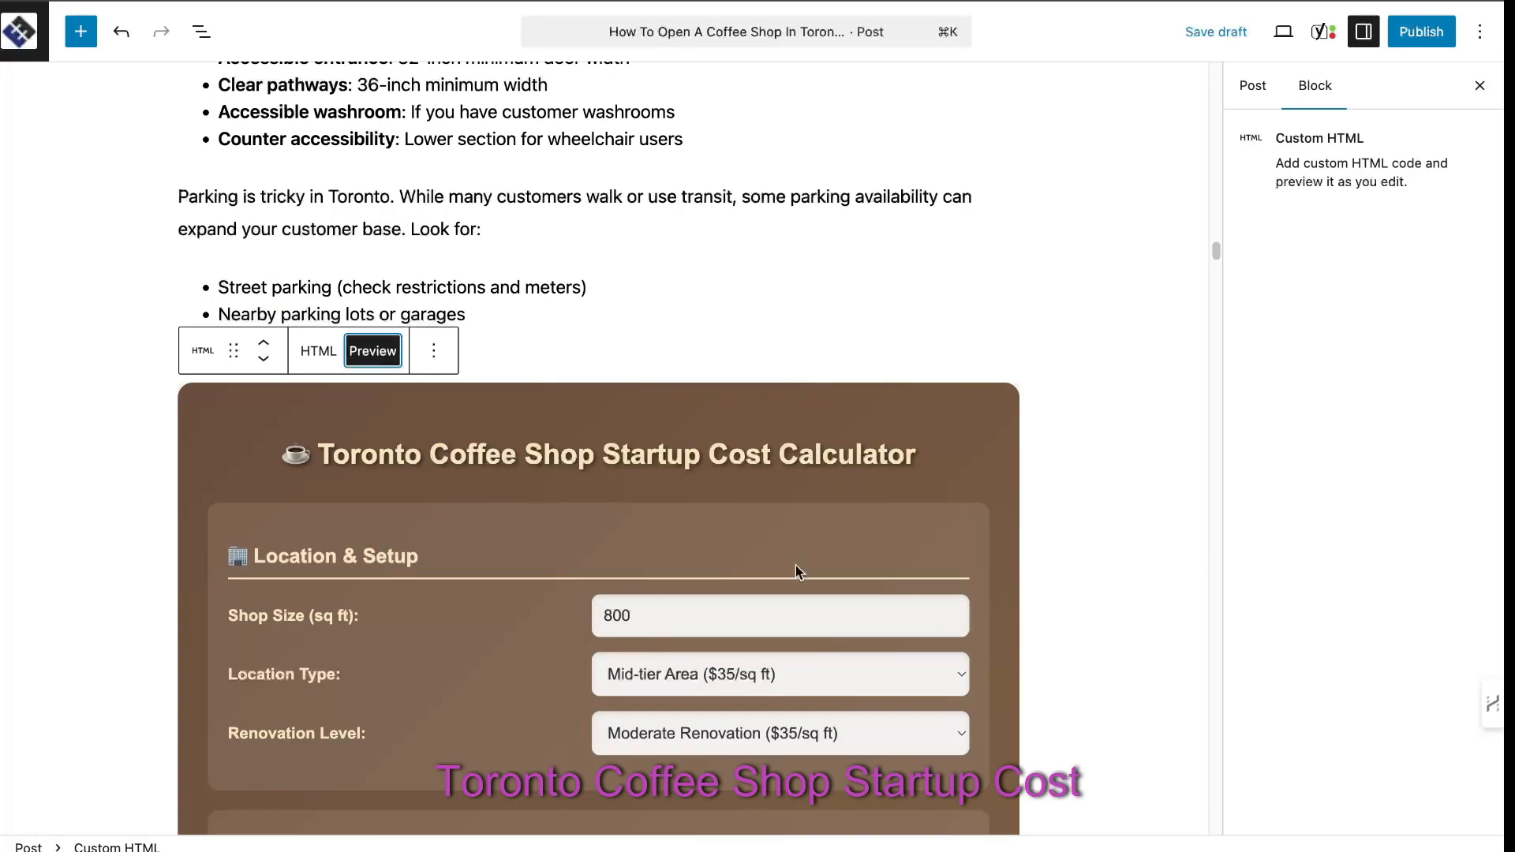
scroll(1068, 591, "down", 5)
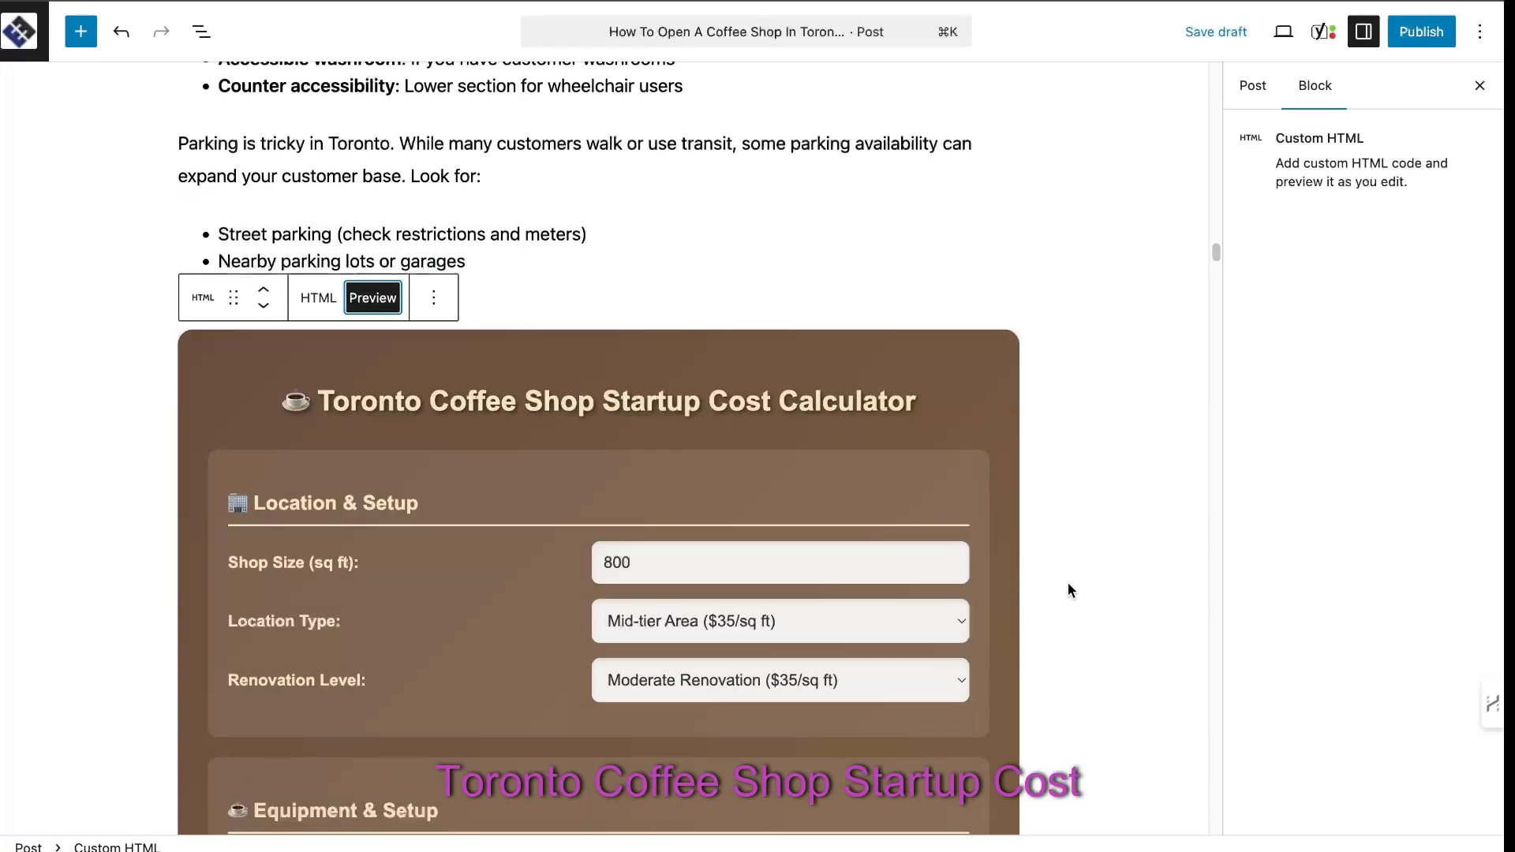
In the calculator preview, set the renovation level to Full Renovation ($60/sq ft) and the location type to Prime Location ($50/sq ft)
left_click(762, 307)
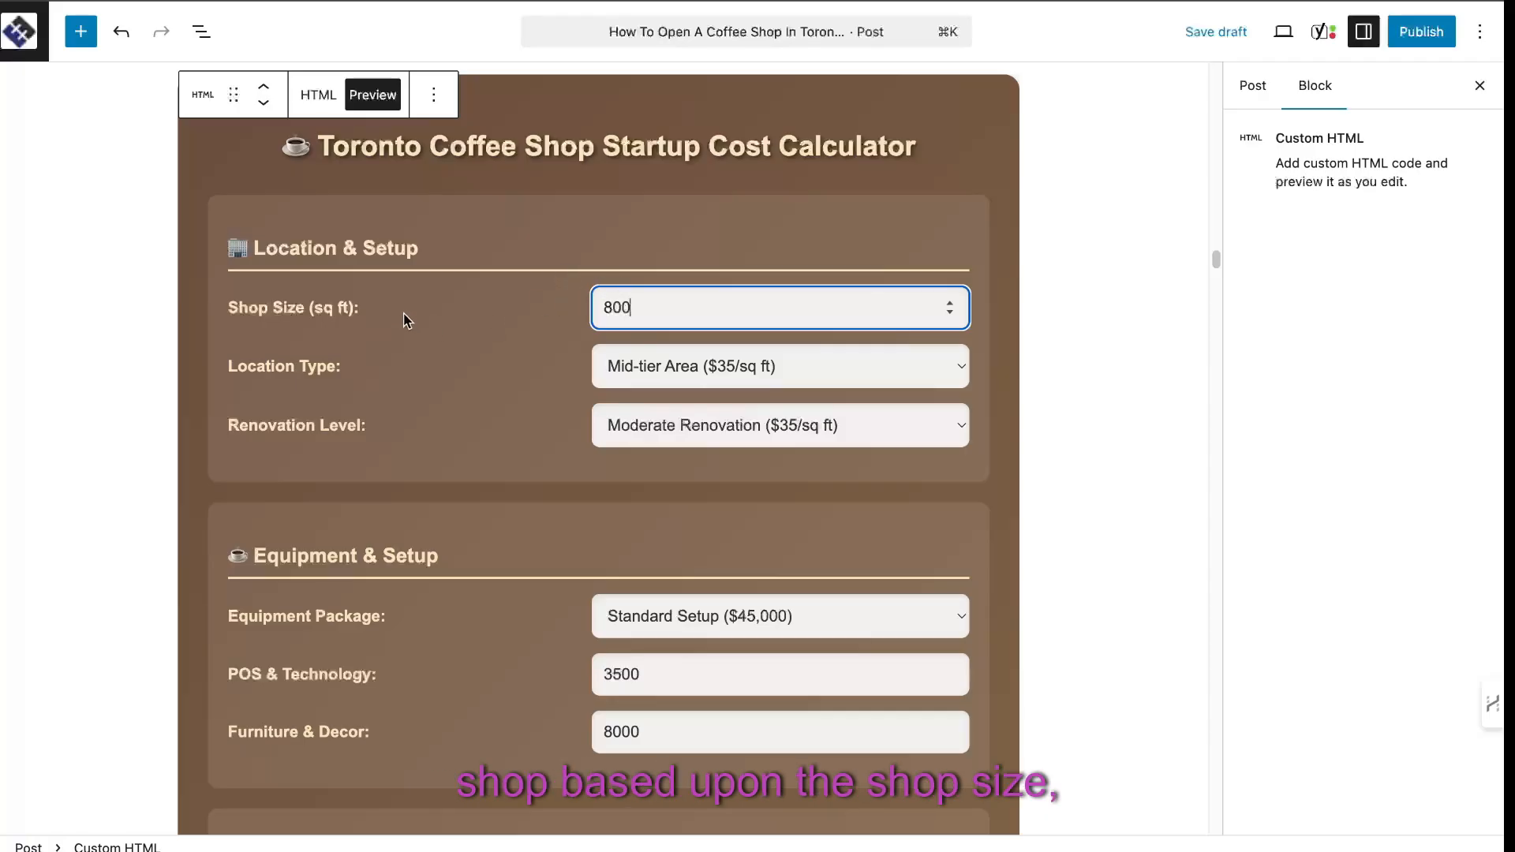
scroll(679, 379, "down", 3)
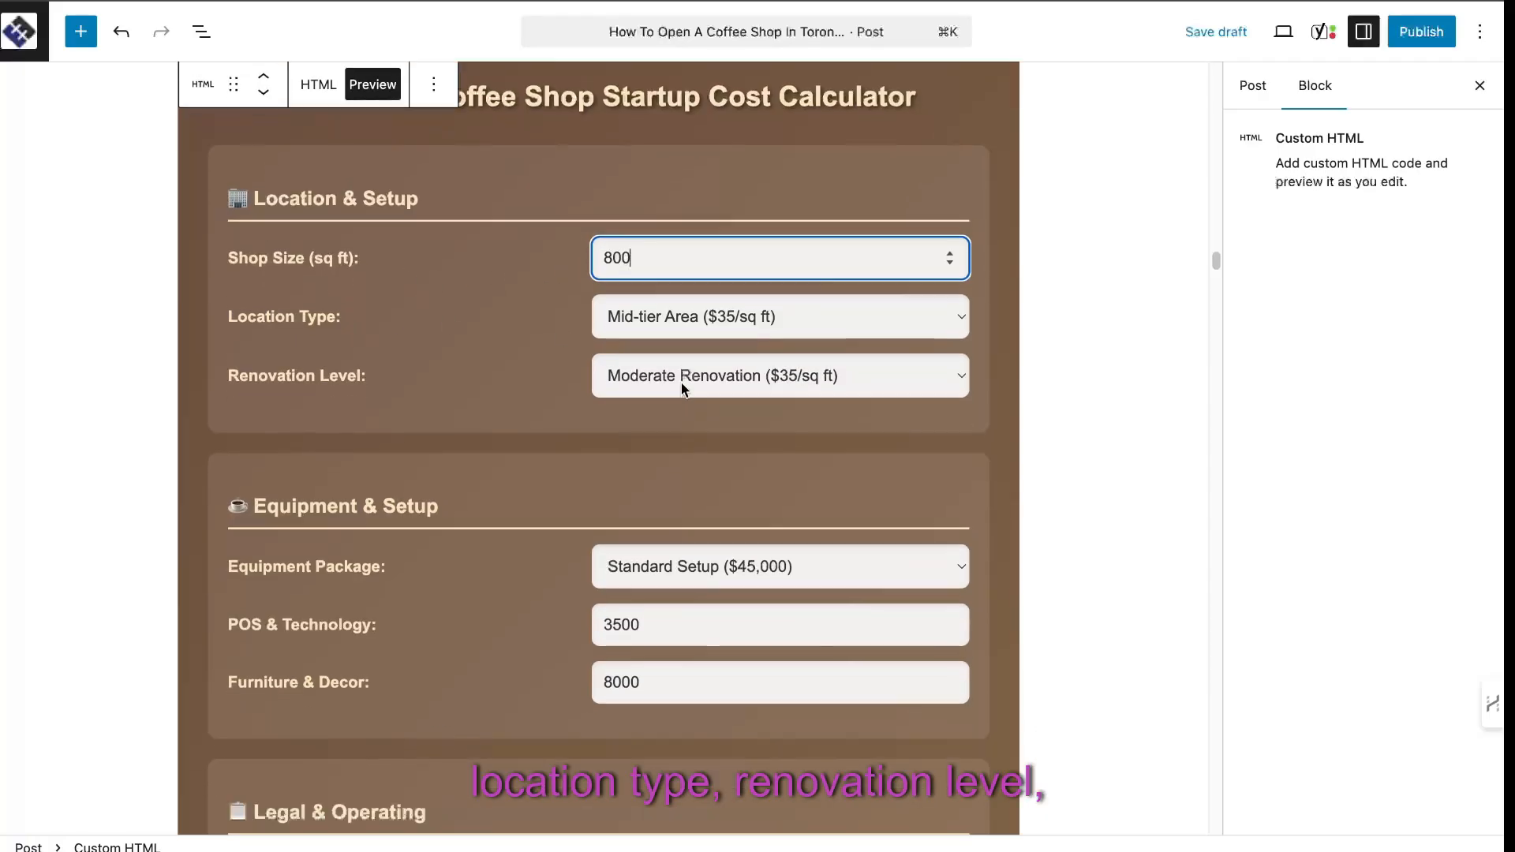
left_click(727, 292)
left_click(694, 311)
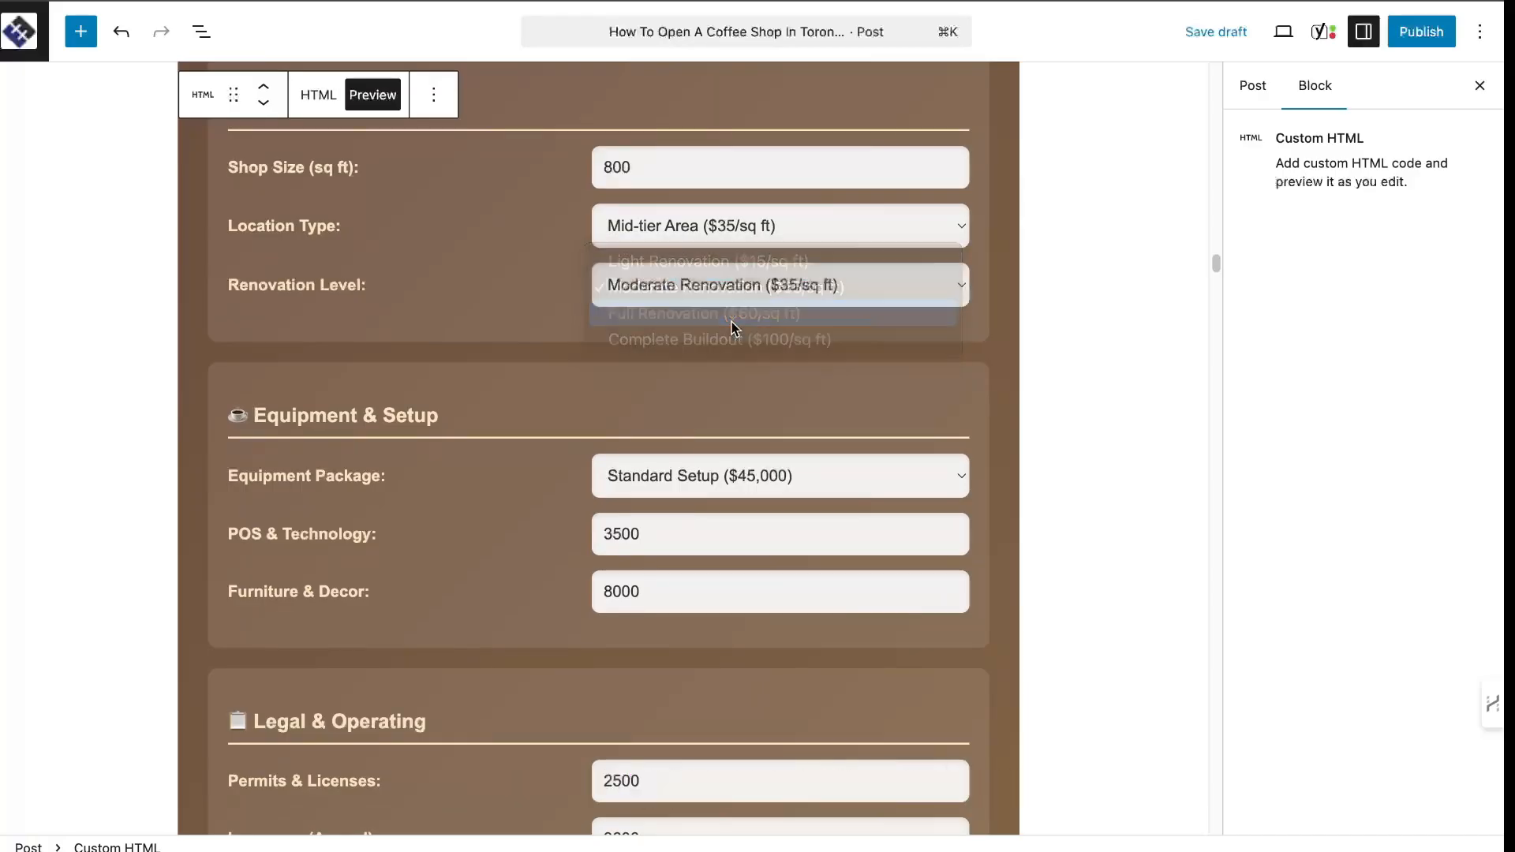
left_click(687, 226)
left_click(675, 253)
left_click(669, 175)
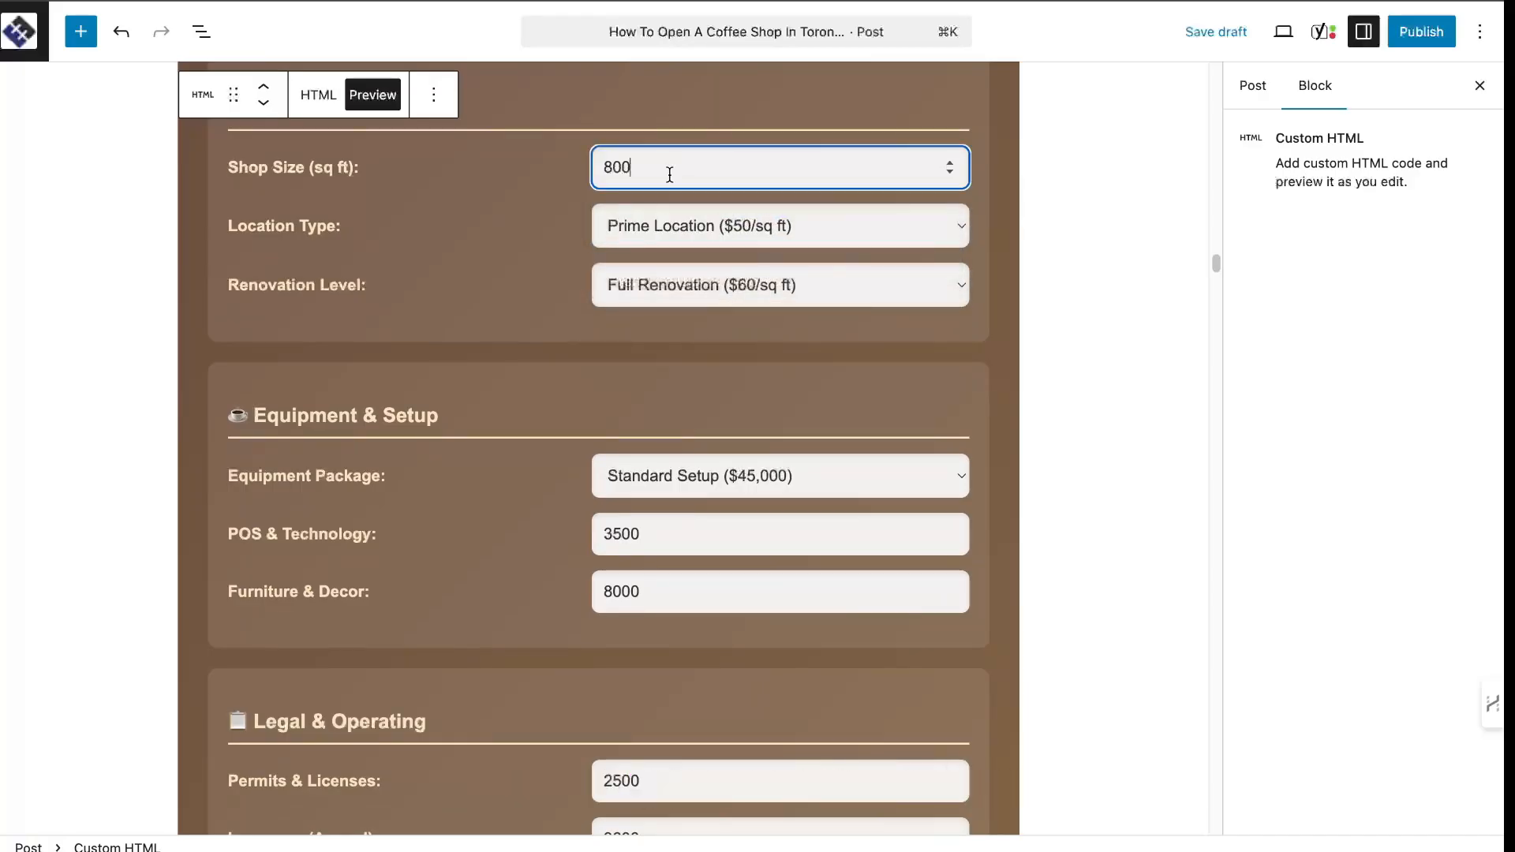
Choose the Premium Setup ($75,000) equipment package and calculate the startup costs
left_click(633, 481)
left_click(635, 504)
left_click(641, 543)
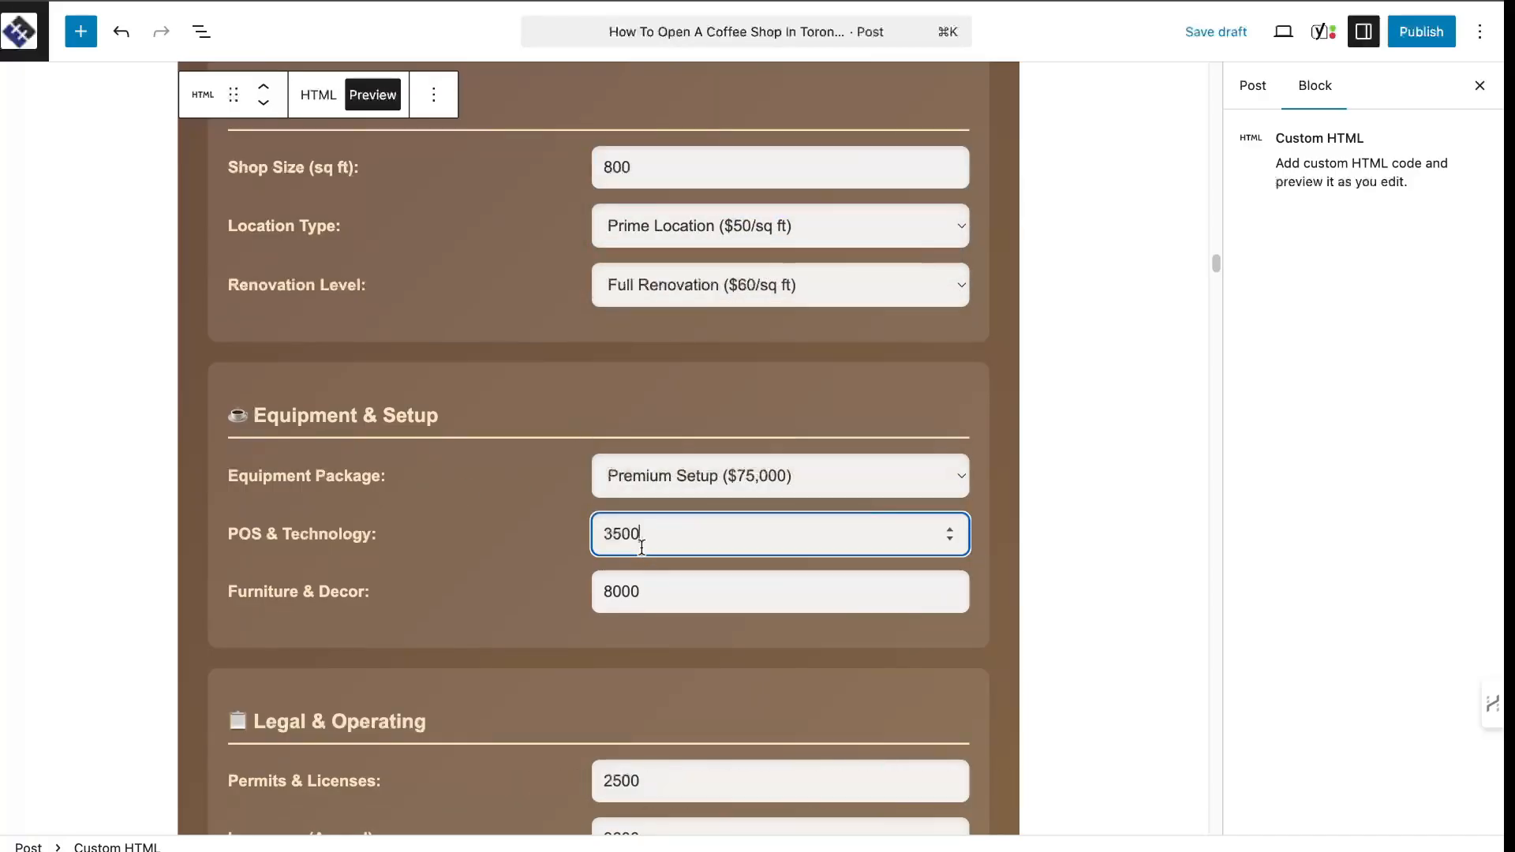
scroll(713, 582, "down", 2)
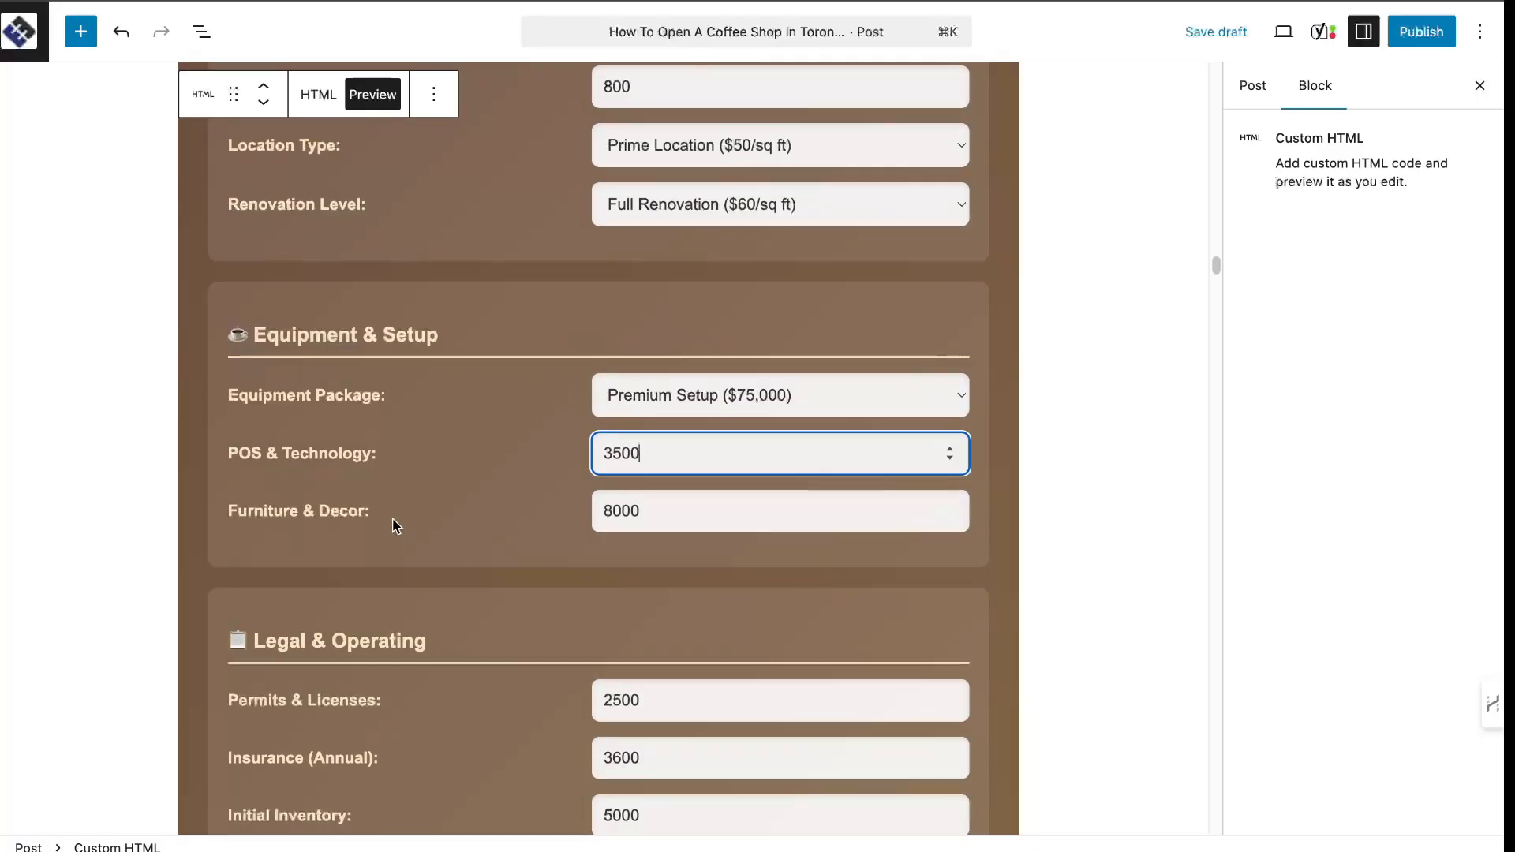
left_click(694, 505)
scroll(592, 474, "down", 4)
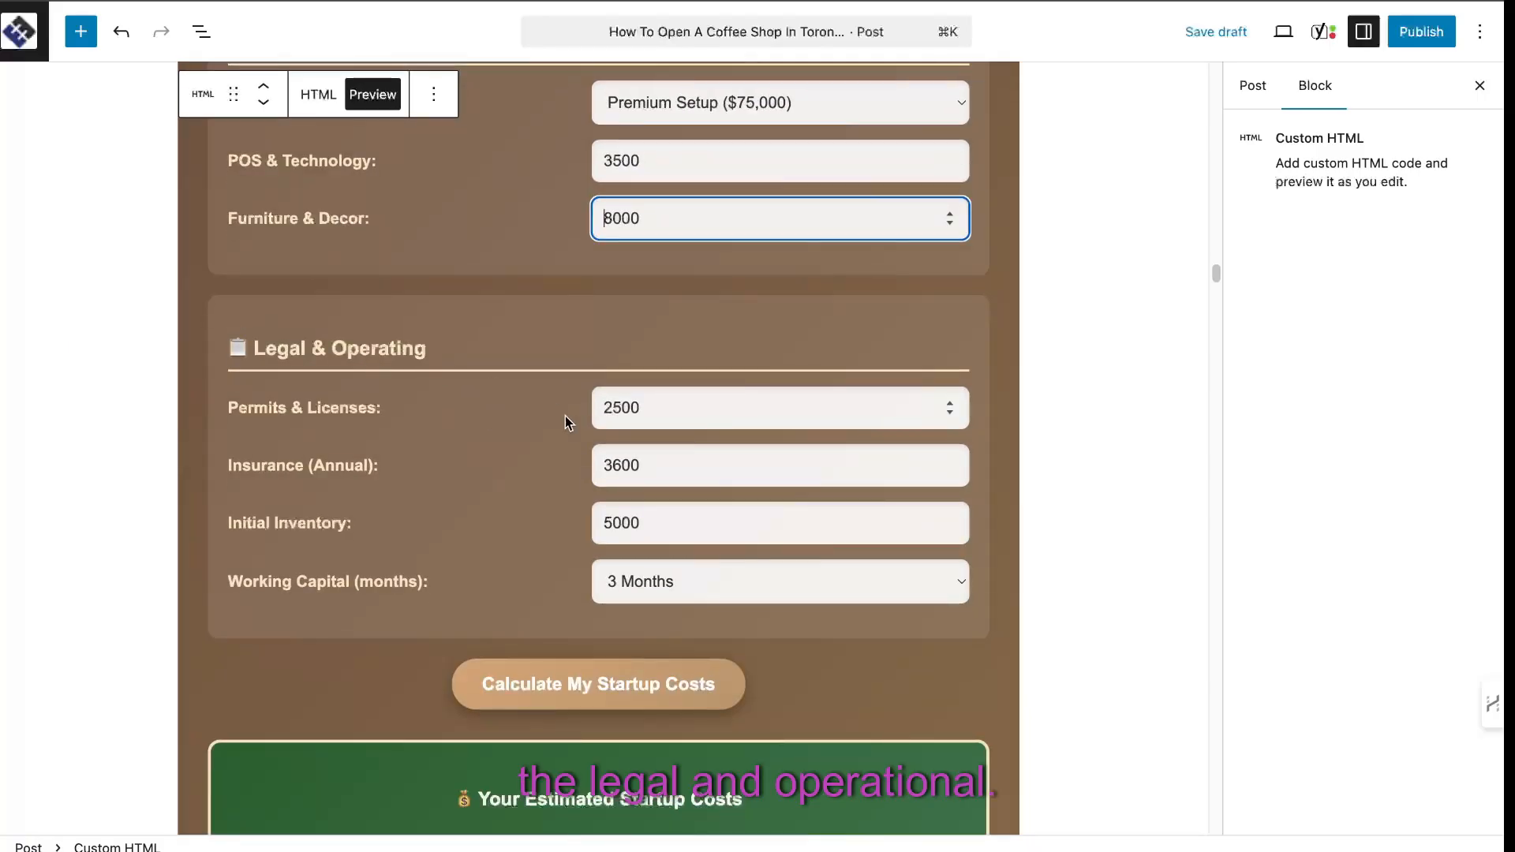
left_click(615, 708)
scroll(683, 643, "down", 8)
scroll(516, 428, "up", 4)
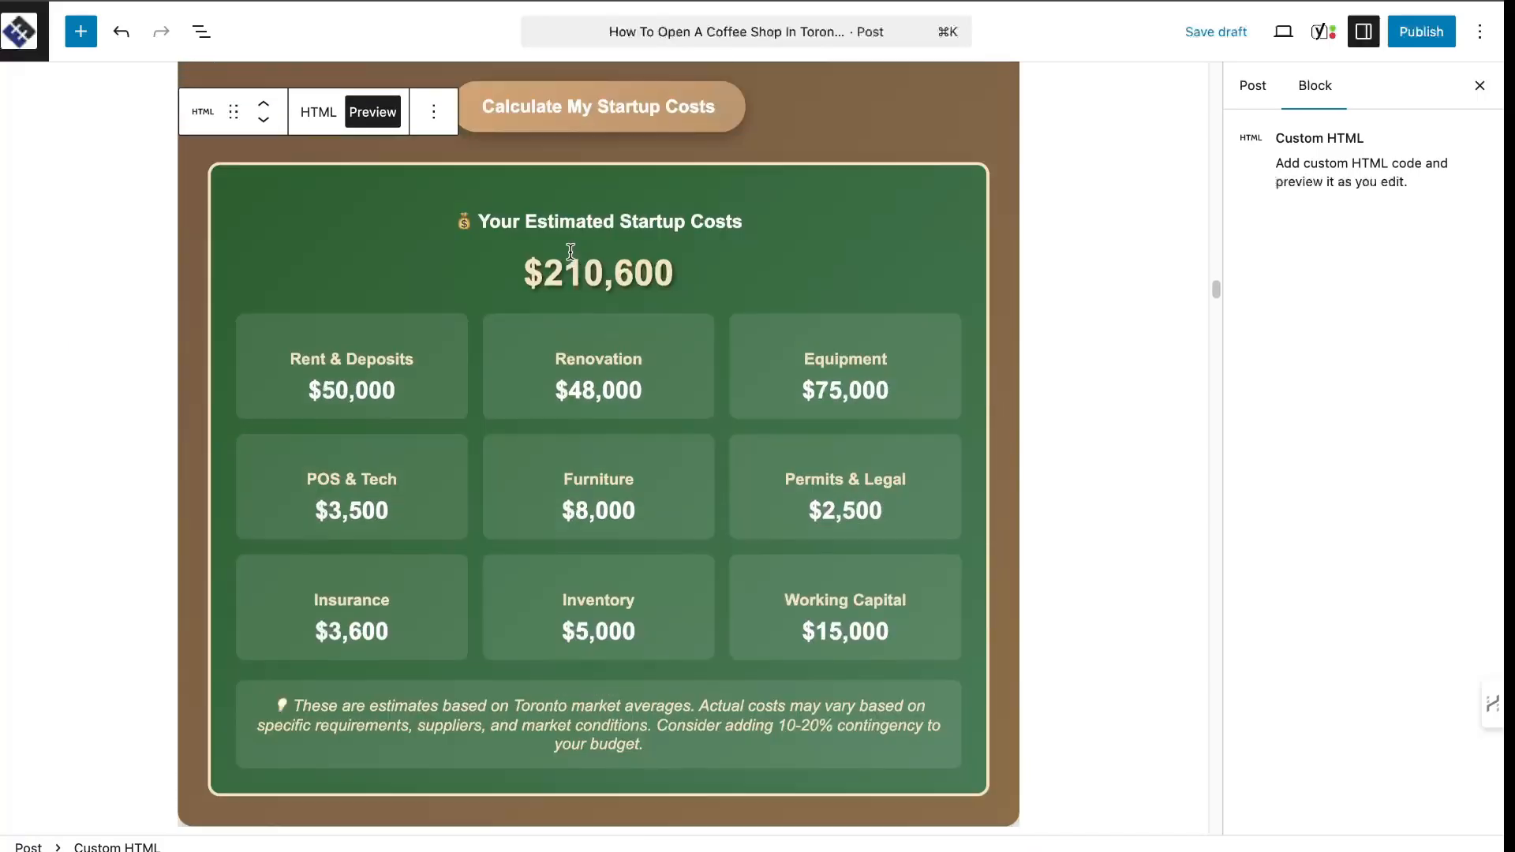
Review the calculator's updated cost breakdown, its styling and how it fits with the surrounding article content
scroll(773, 509, "down", 3)
scroll(775, 509, "up", 6)
scroll(775, 511, "down", 15)
scroll(774, 512, "up", 12)
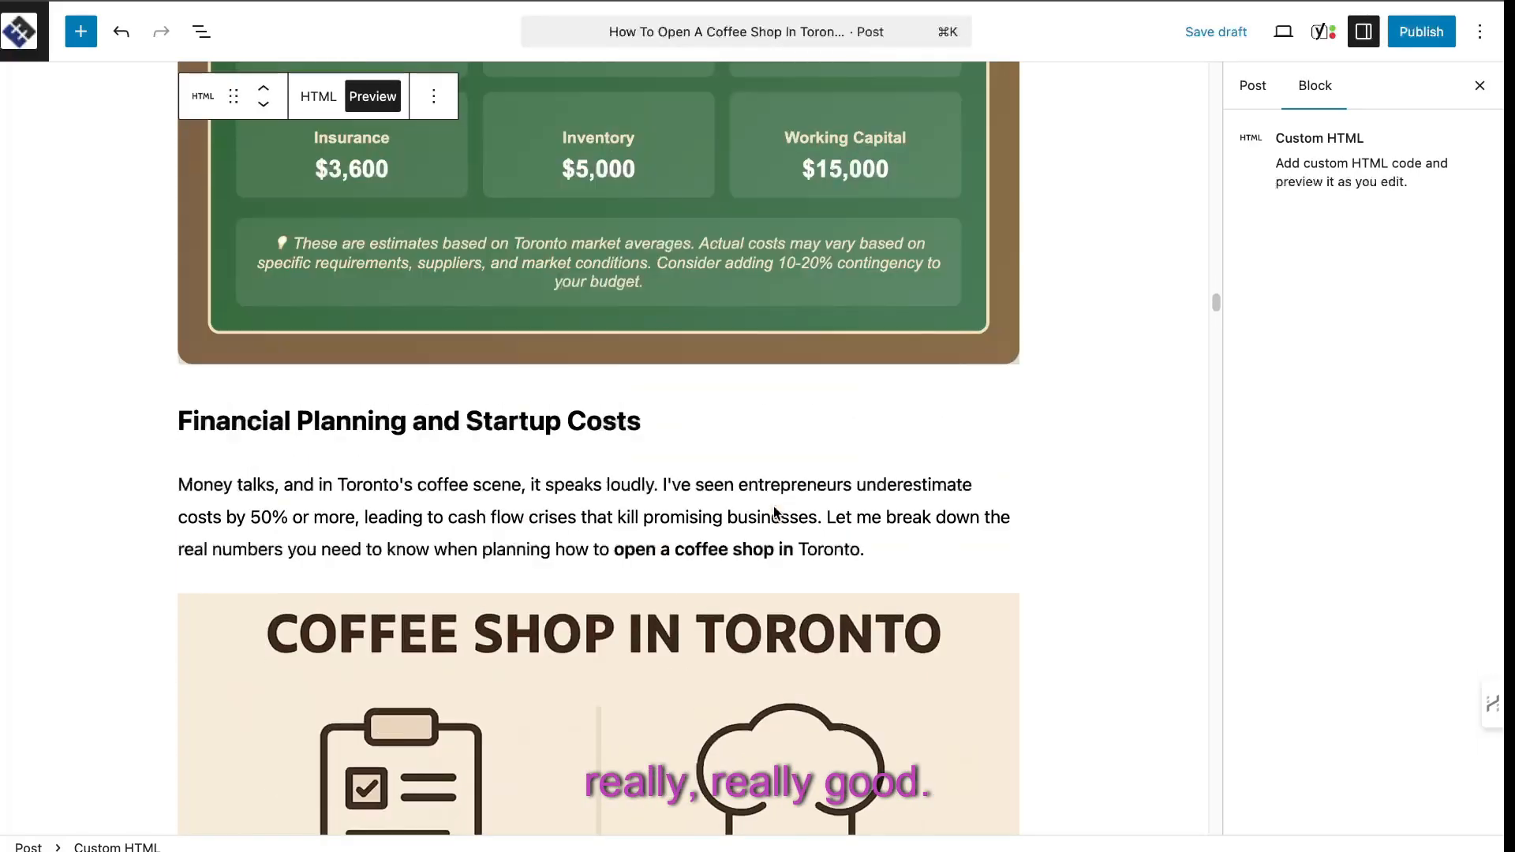
scroll(767, 519, "up", 9)
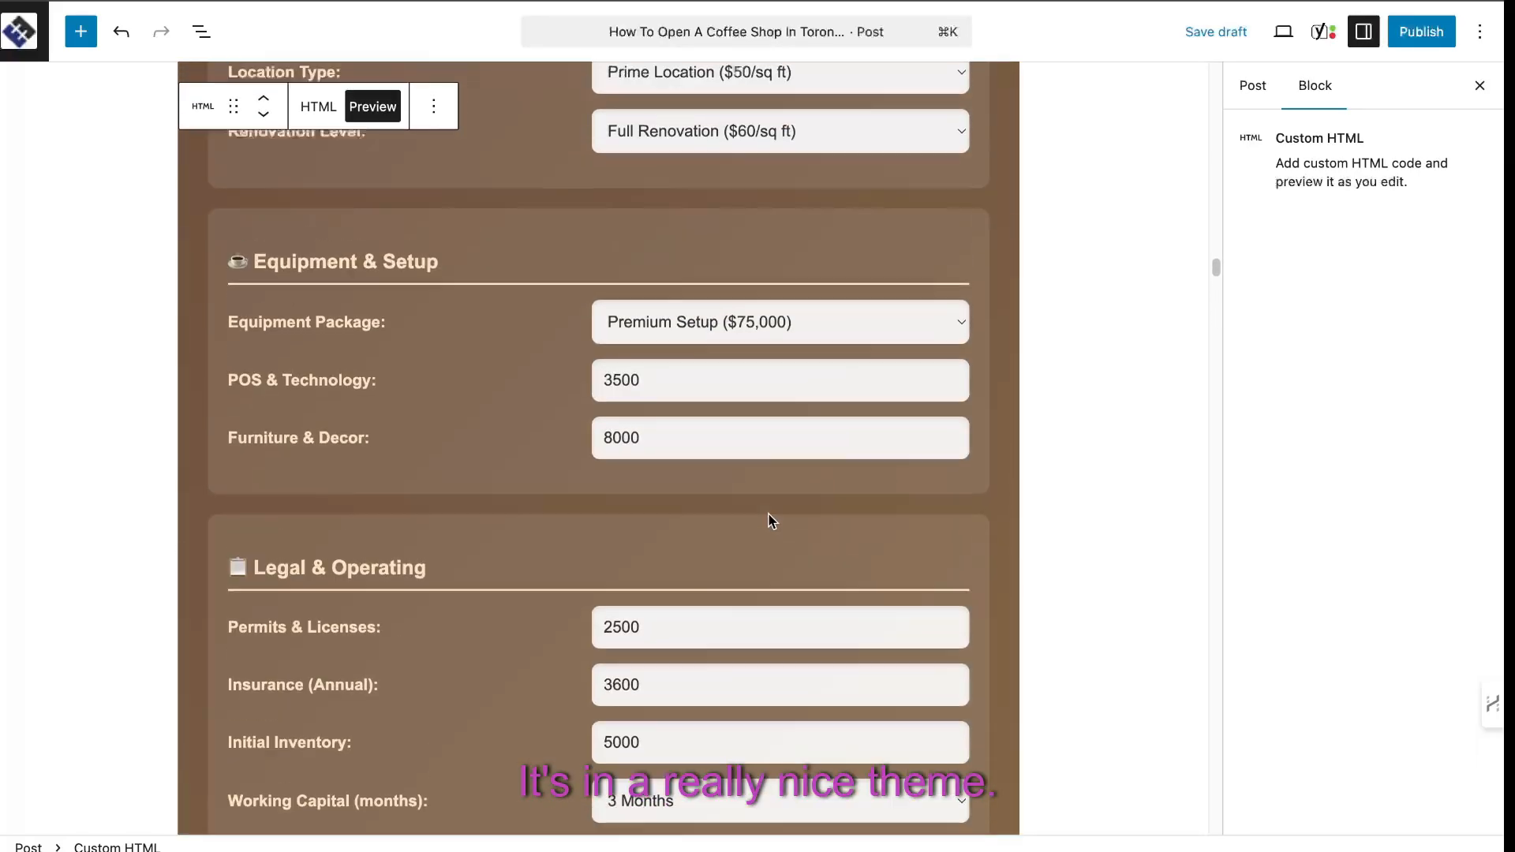
scroll(692, 552, "down", 15)
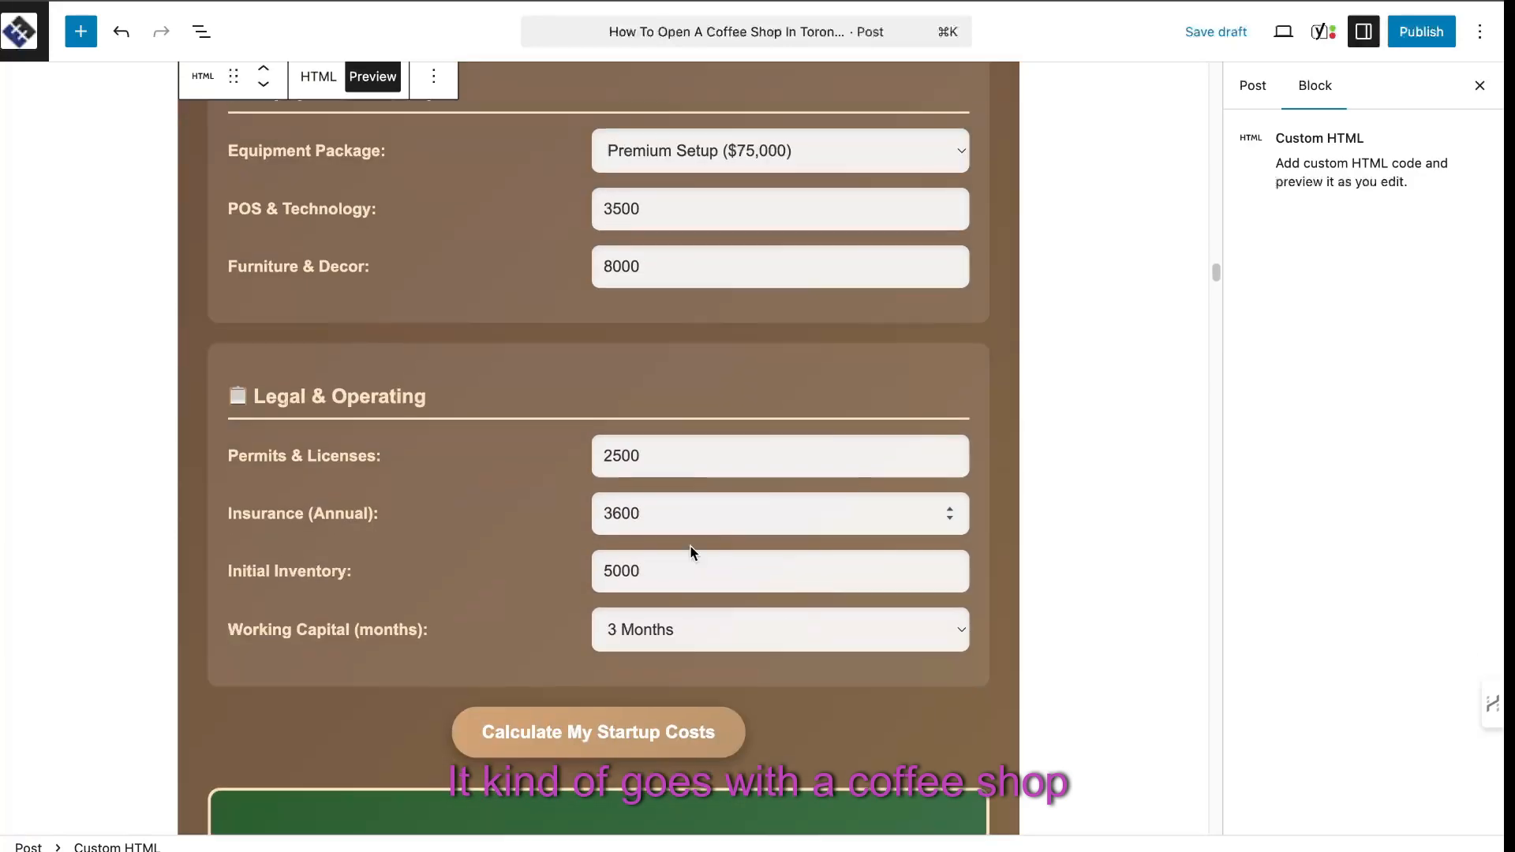
scroll(773, 555, "down", 14)
scroll(774, 557, "up", 20)
scroll(775, 557, "down", 20)
scroll(777, 558, "up", 10)
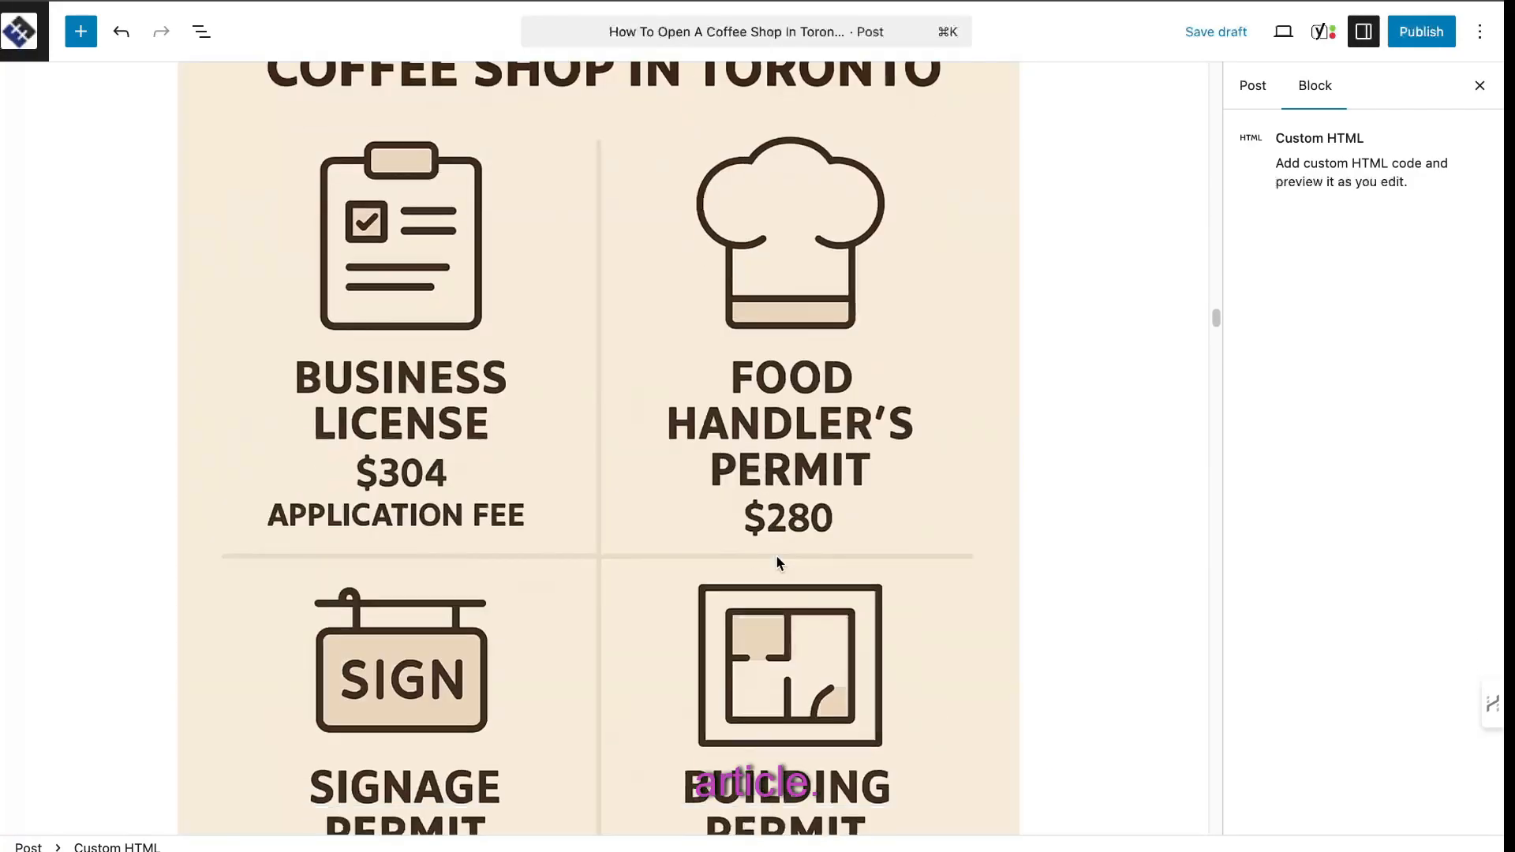
Review the whole post from the title and header image to the SEO meta title and meta description at the end
scroll(776, 558, "down", 20)
scroll(777, 558, "up", 20)
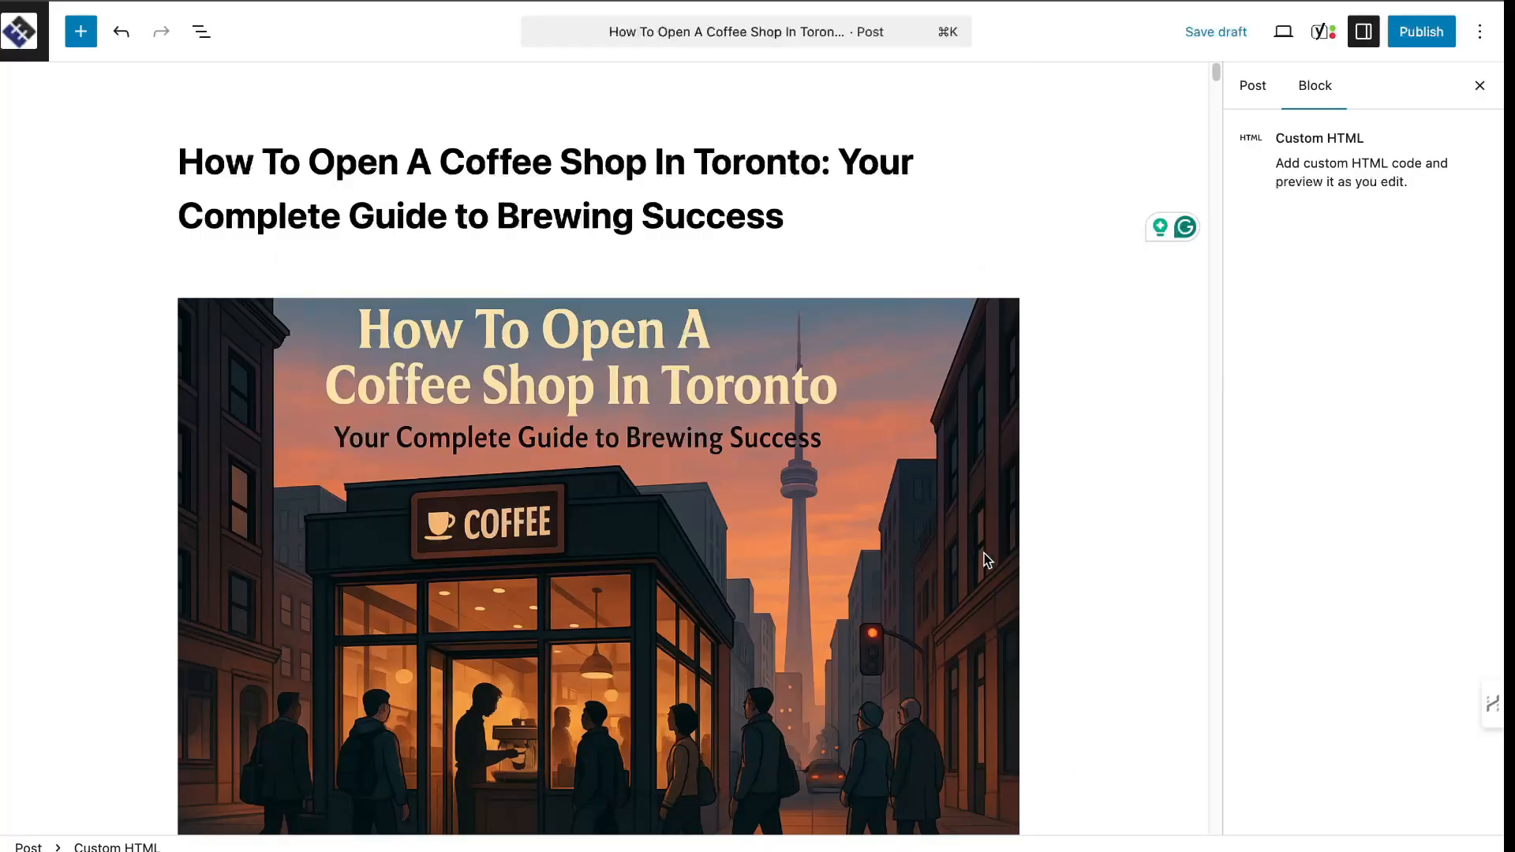
scroll(983, 552, "down", 20)
scroll(983, 556, "down", 20)
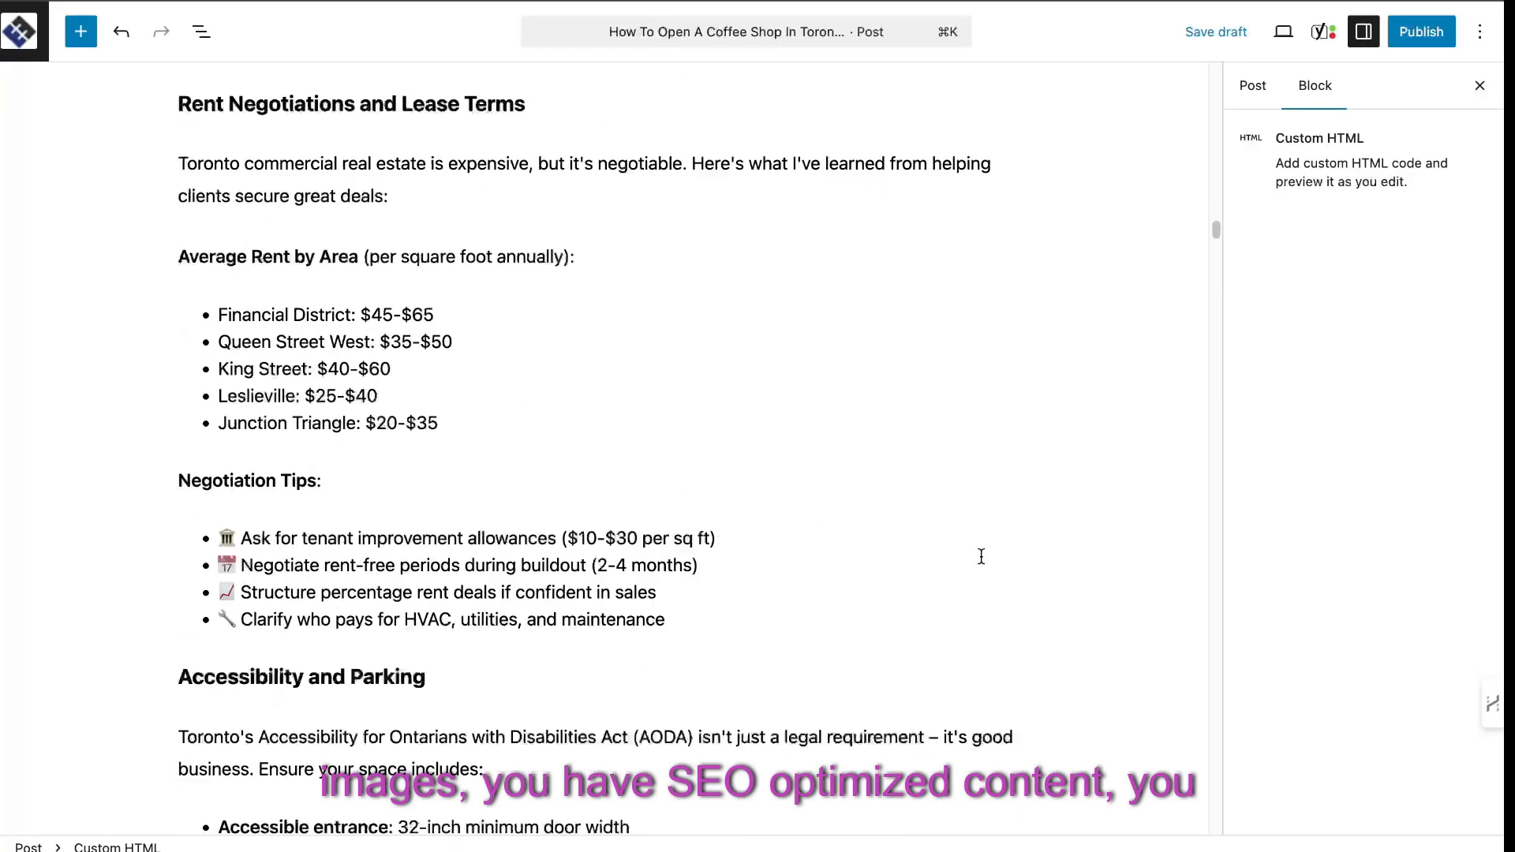
scroll(979, 557, "up", 8)
scroll(979, 564, "down", 10)
scroll(978, 563, "up", 15)
scroll(978, 563, "down", 20)
scroll(978, 564, "down", 20)
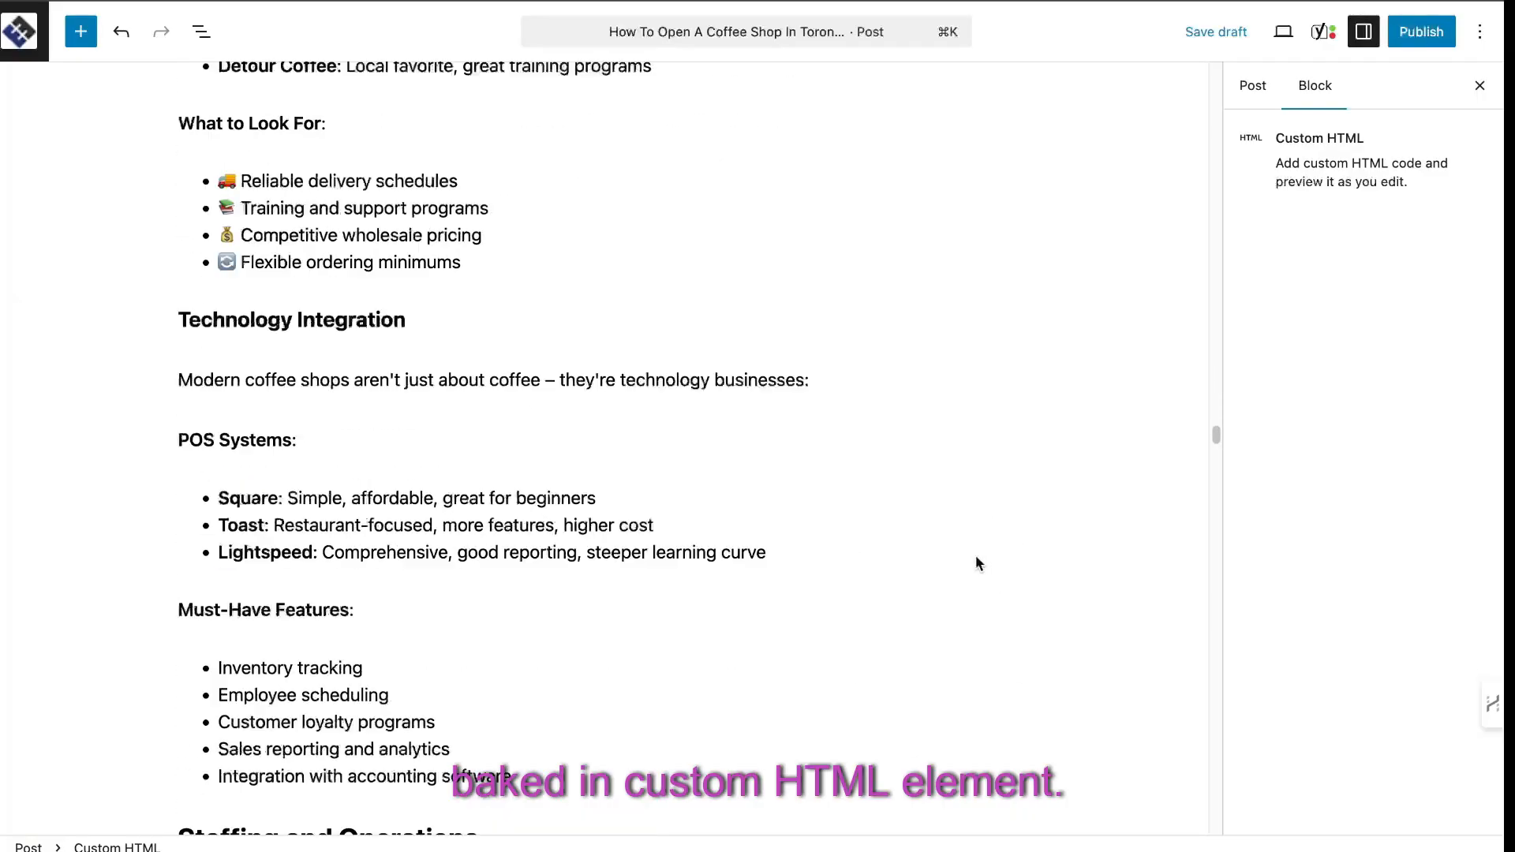
scroll(977, 565, "down", 20)
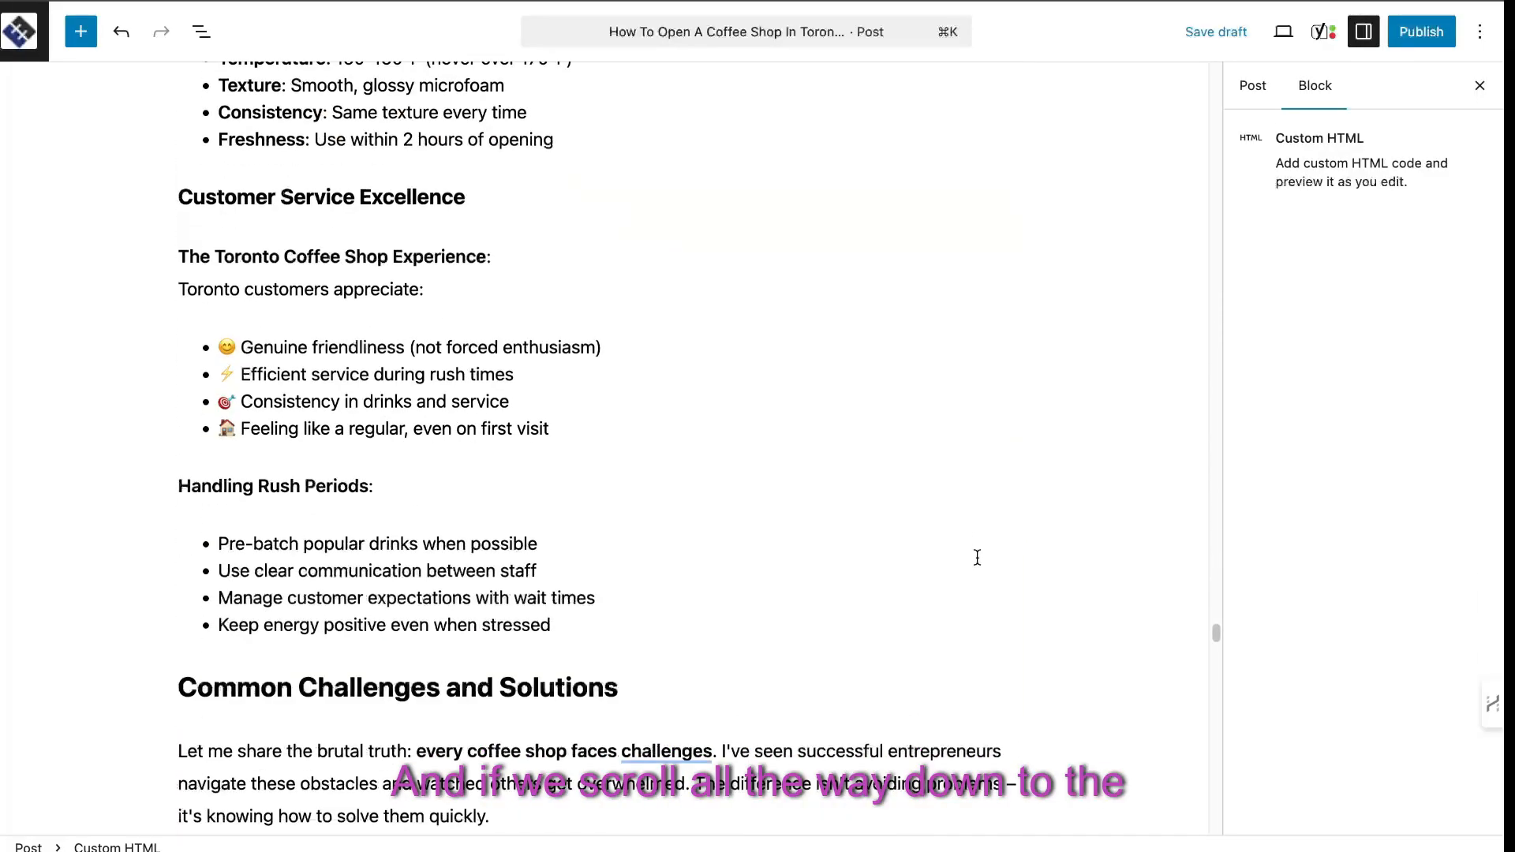
scroll(953, 566, "down", 15)
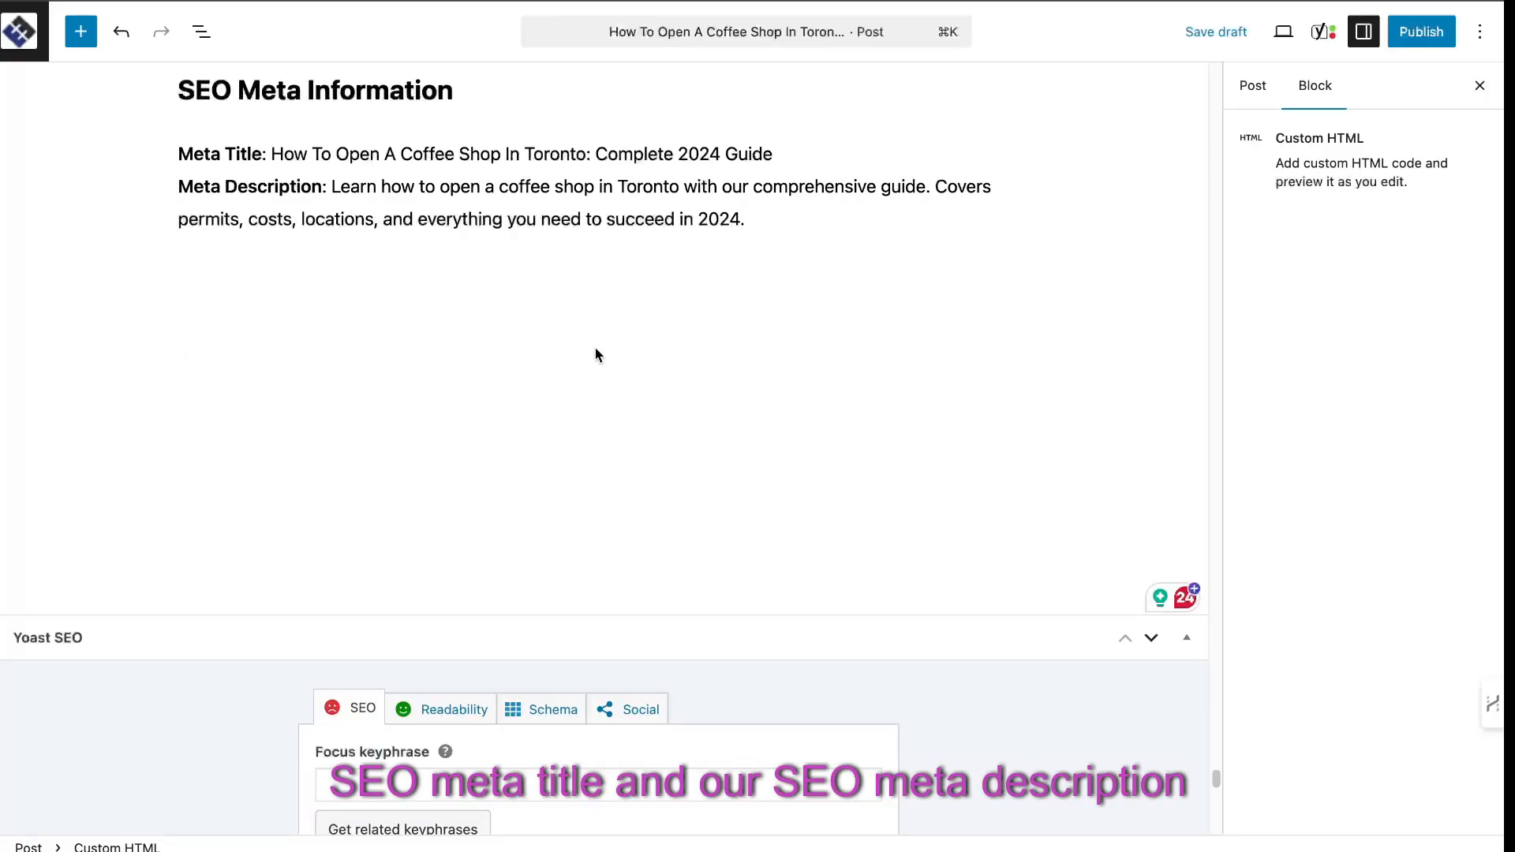
scroll(676, 466, "up", 15)
scroll(872, 444, "up", 20)
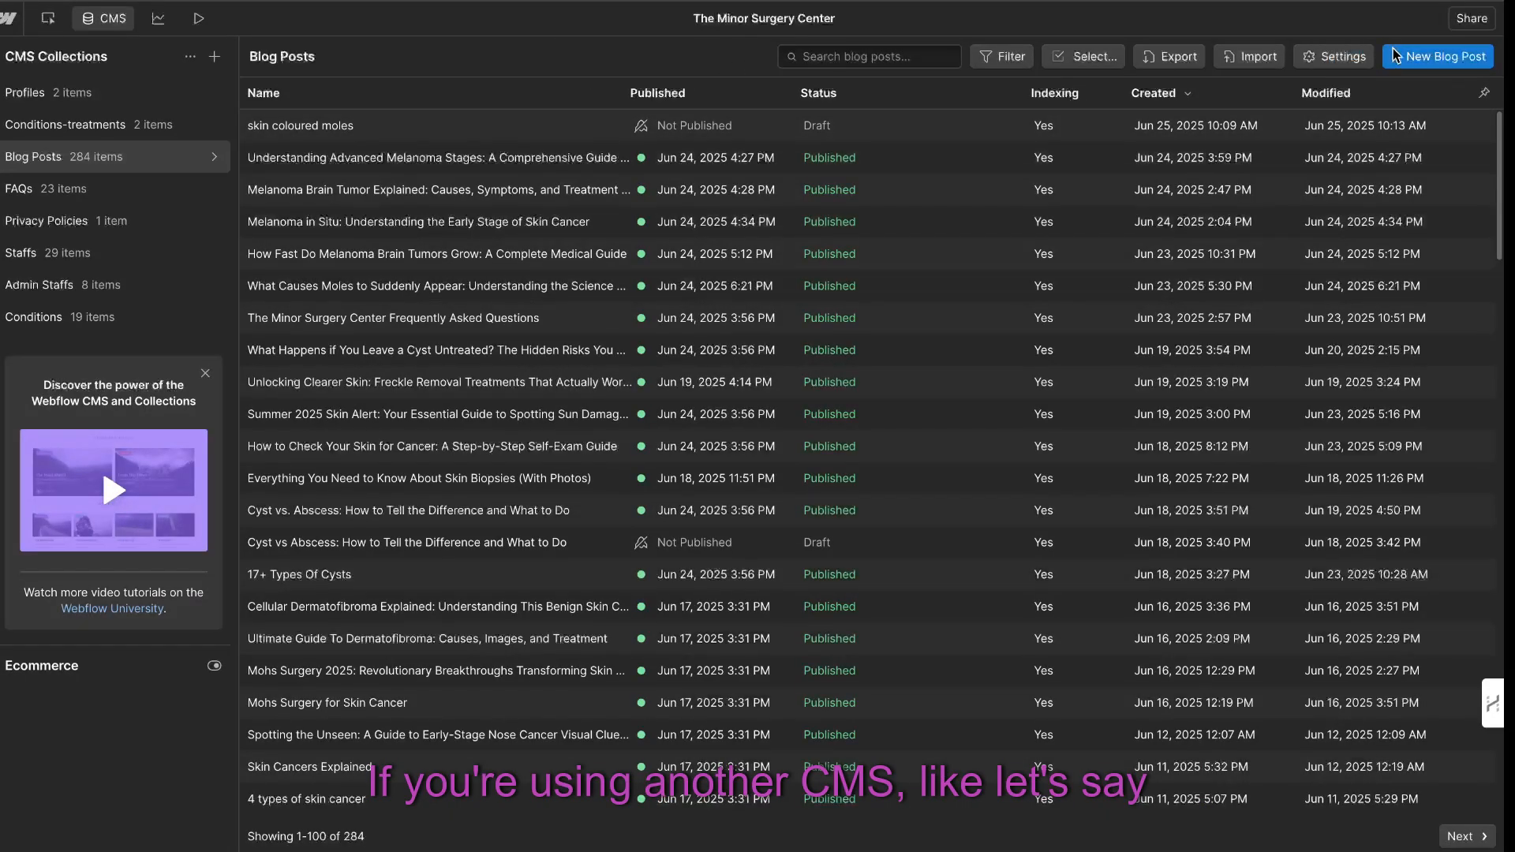
Create a blog post named Coffee shop with the slug coffee-shop and fill its Post Body with the converter's rendered article
left_click(1401, 55)
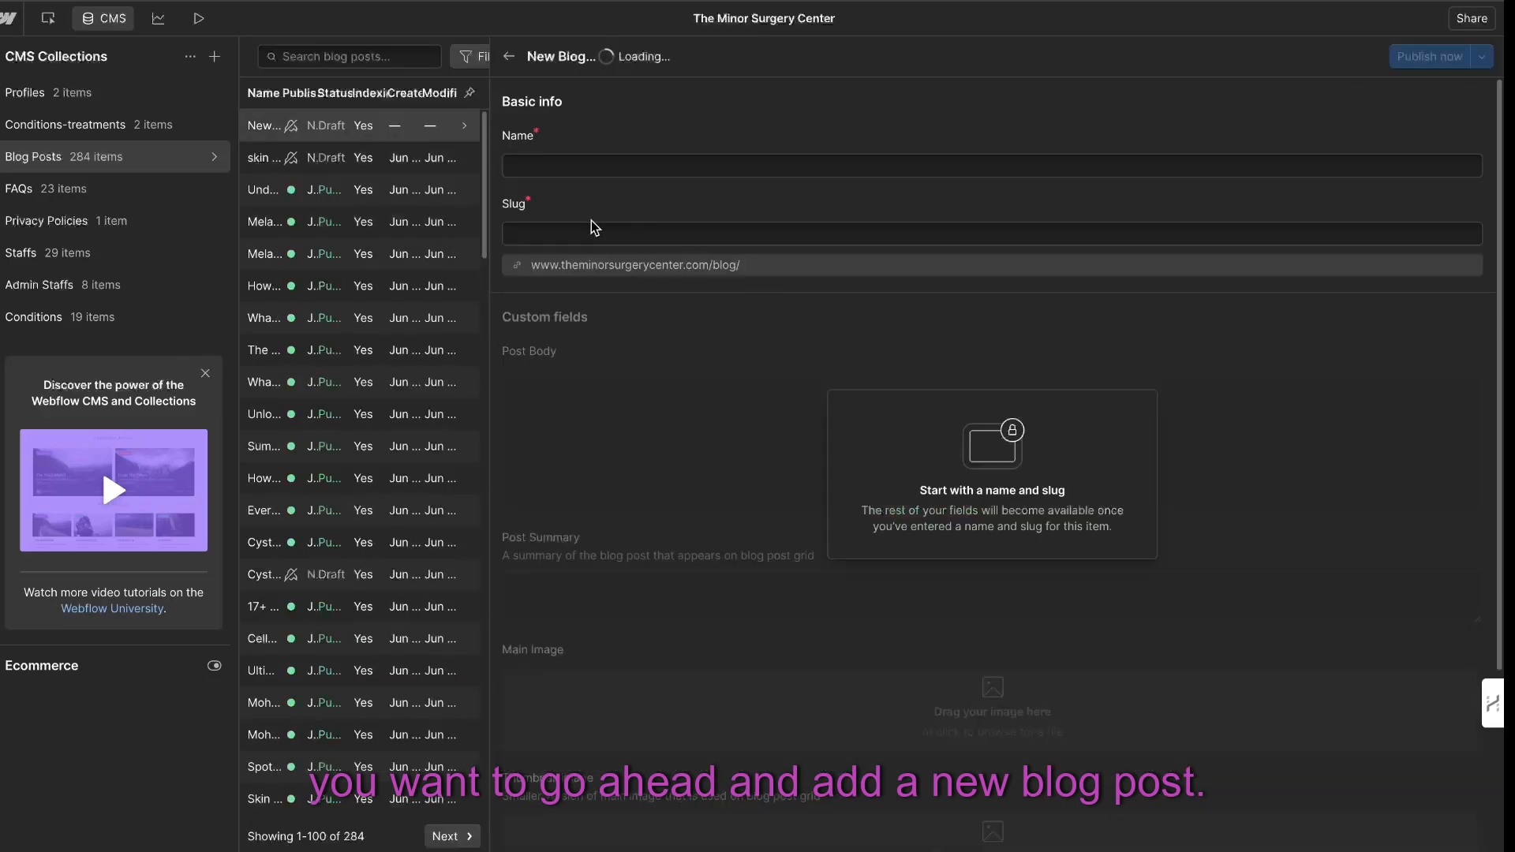
left_click(507, 166)
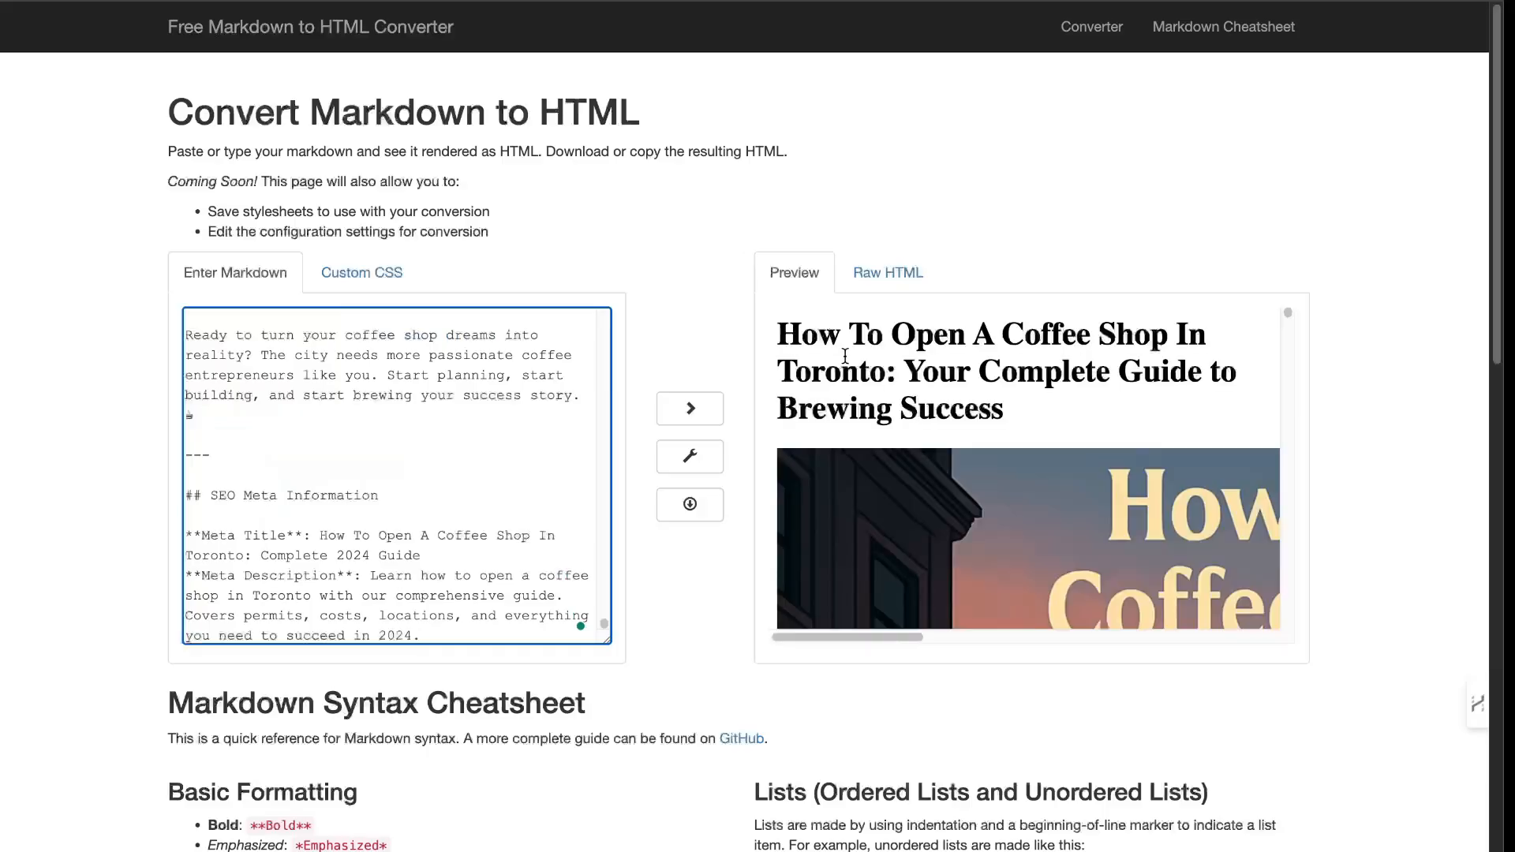
left_click_drag(785, 327, 958, 769)
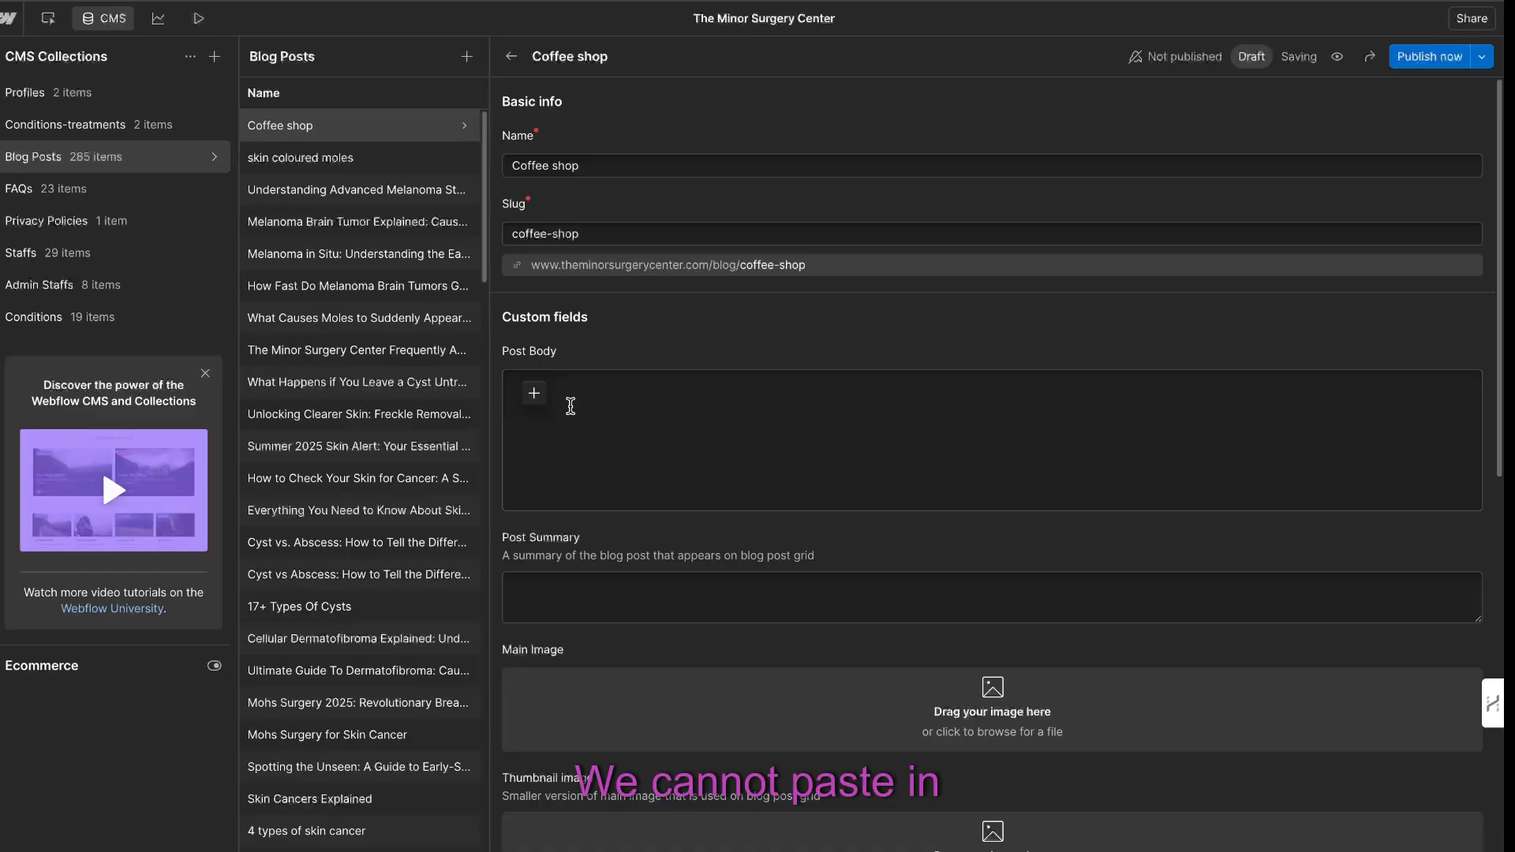
key("ctrl+v")
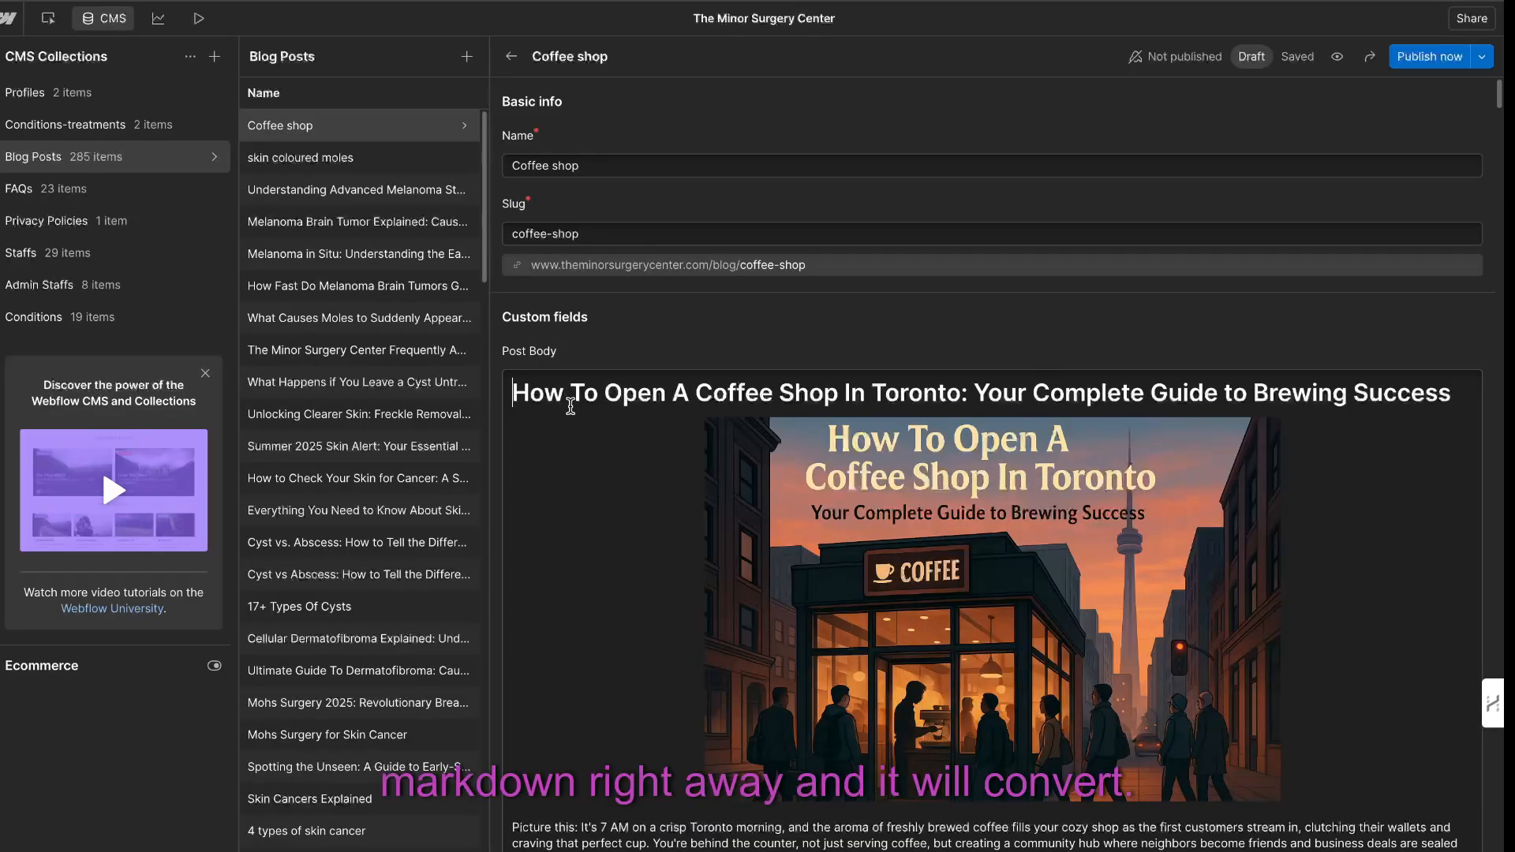
Cut the entire calculator HTML code that follows the Accessibility and Parking section out of the Post Body
scroll(841, 421, "down", 20)
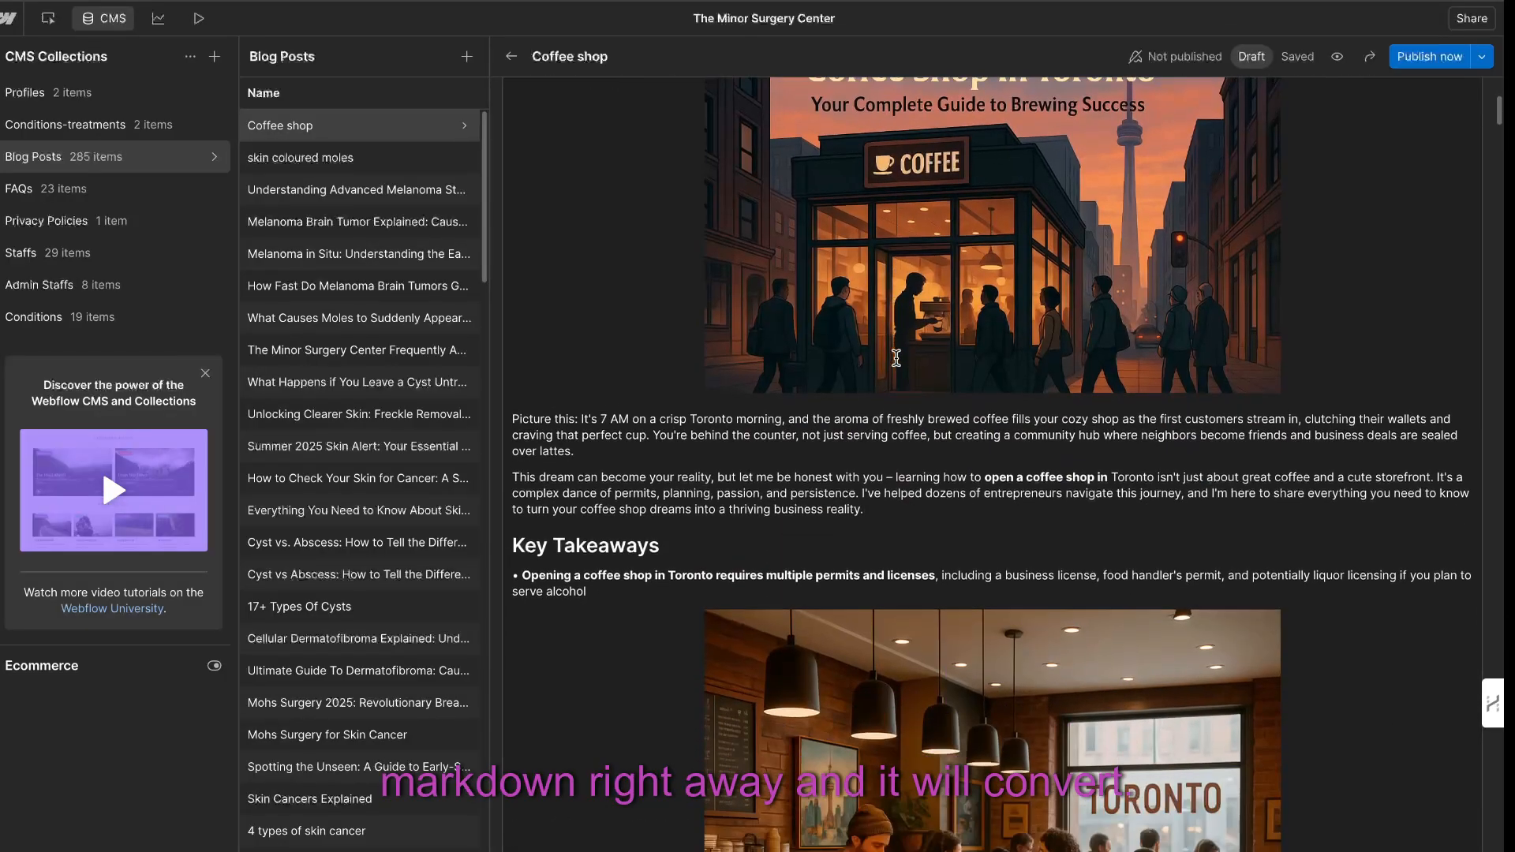
scroll(889, 372, "down", 15)
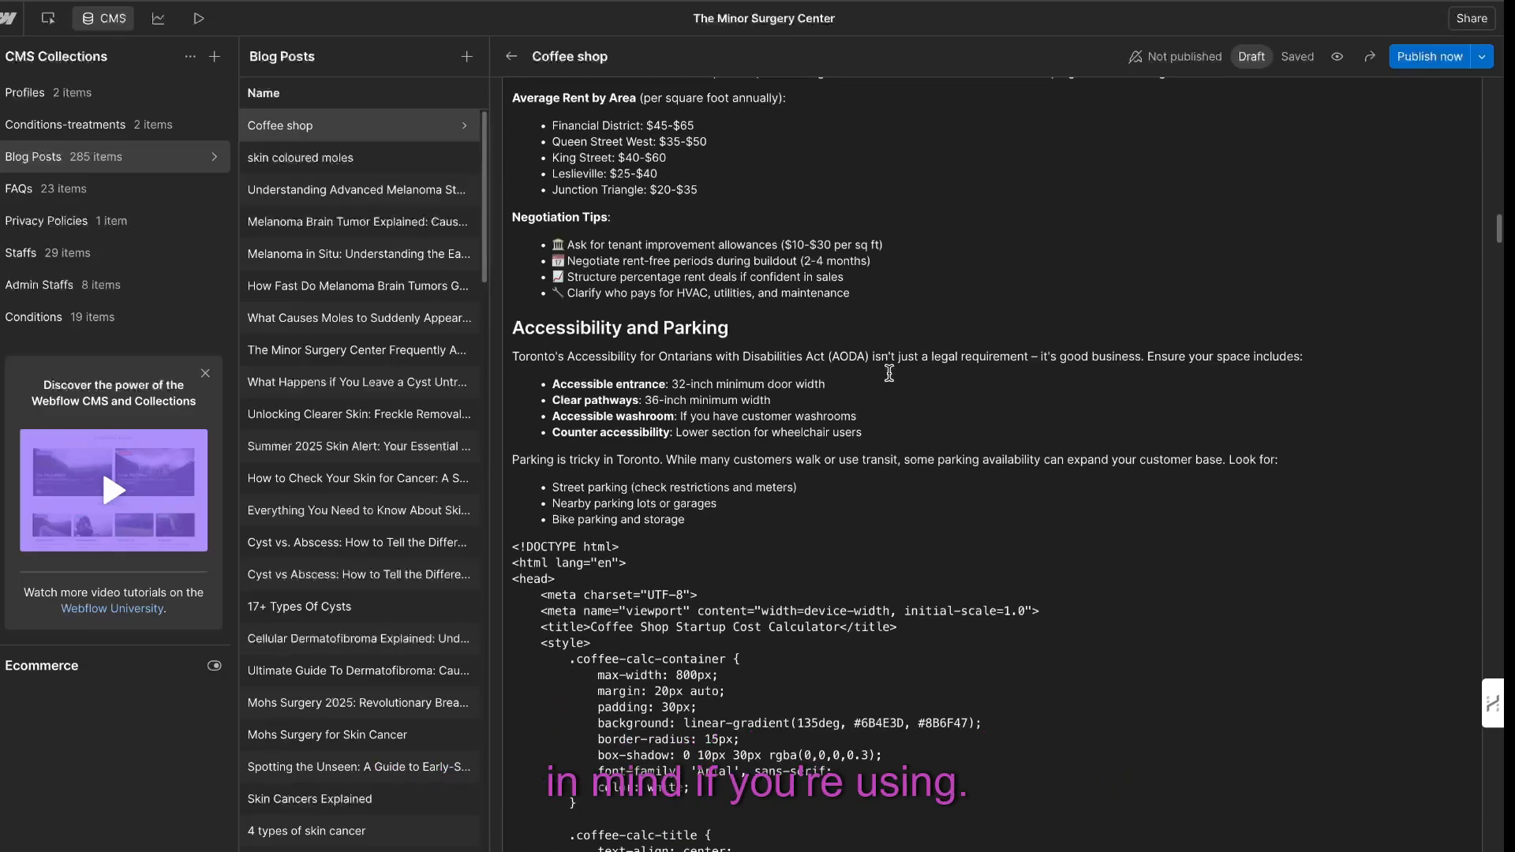
left_click_drag(569, 197, 838, 716)
scroll(837, 720, "down", 15)
scroll(838, 715, "down", 20)
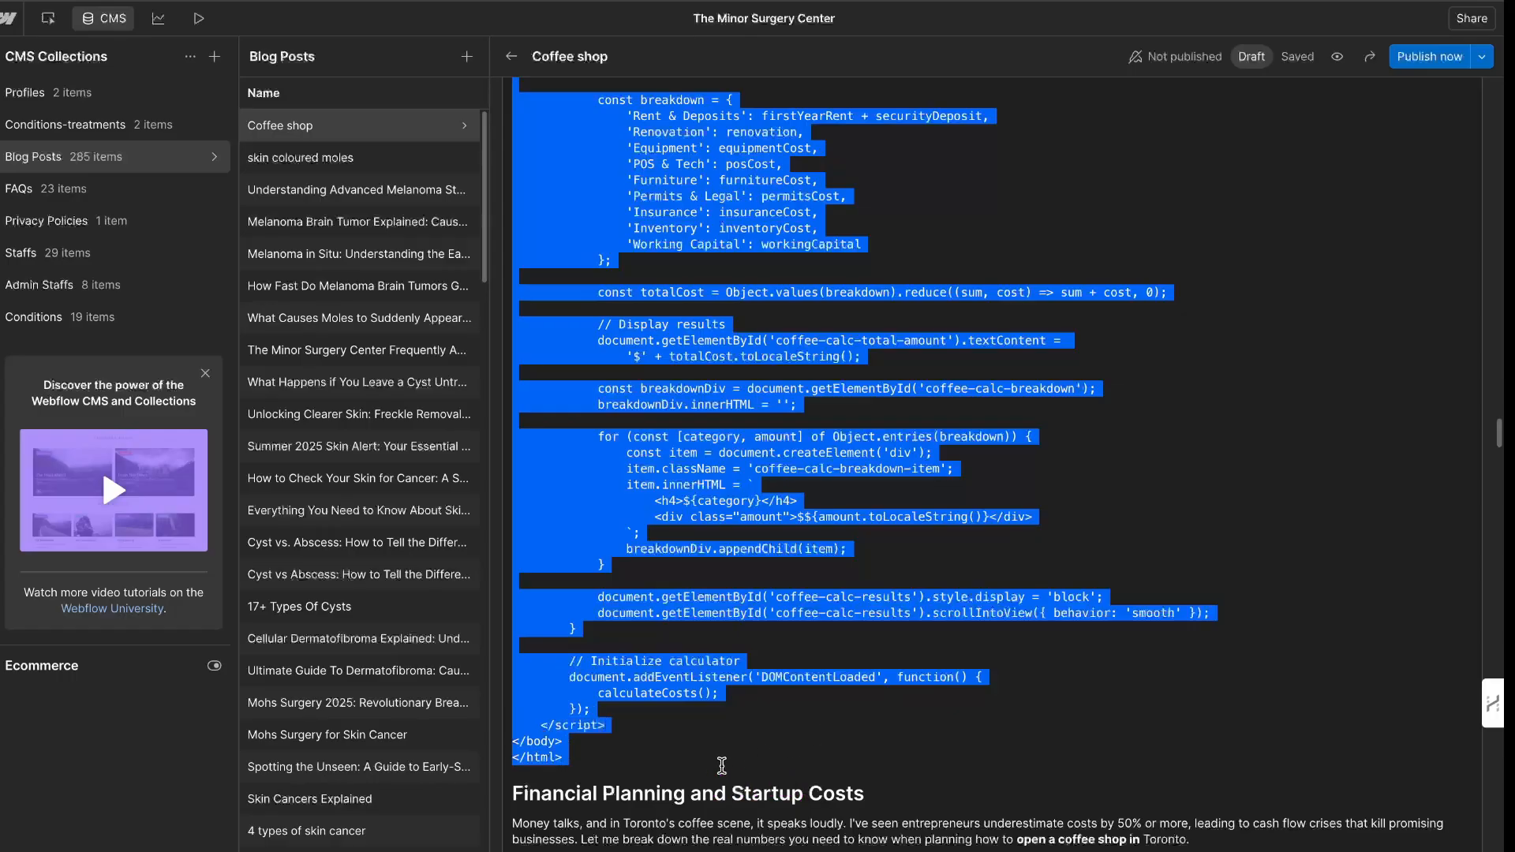
key("ctrl+x")
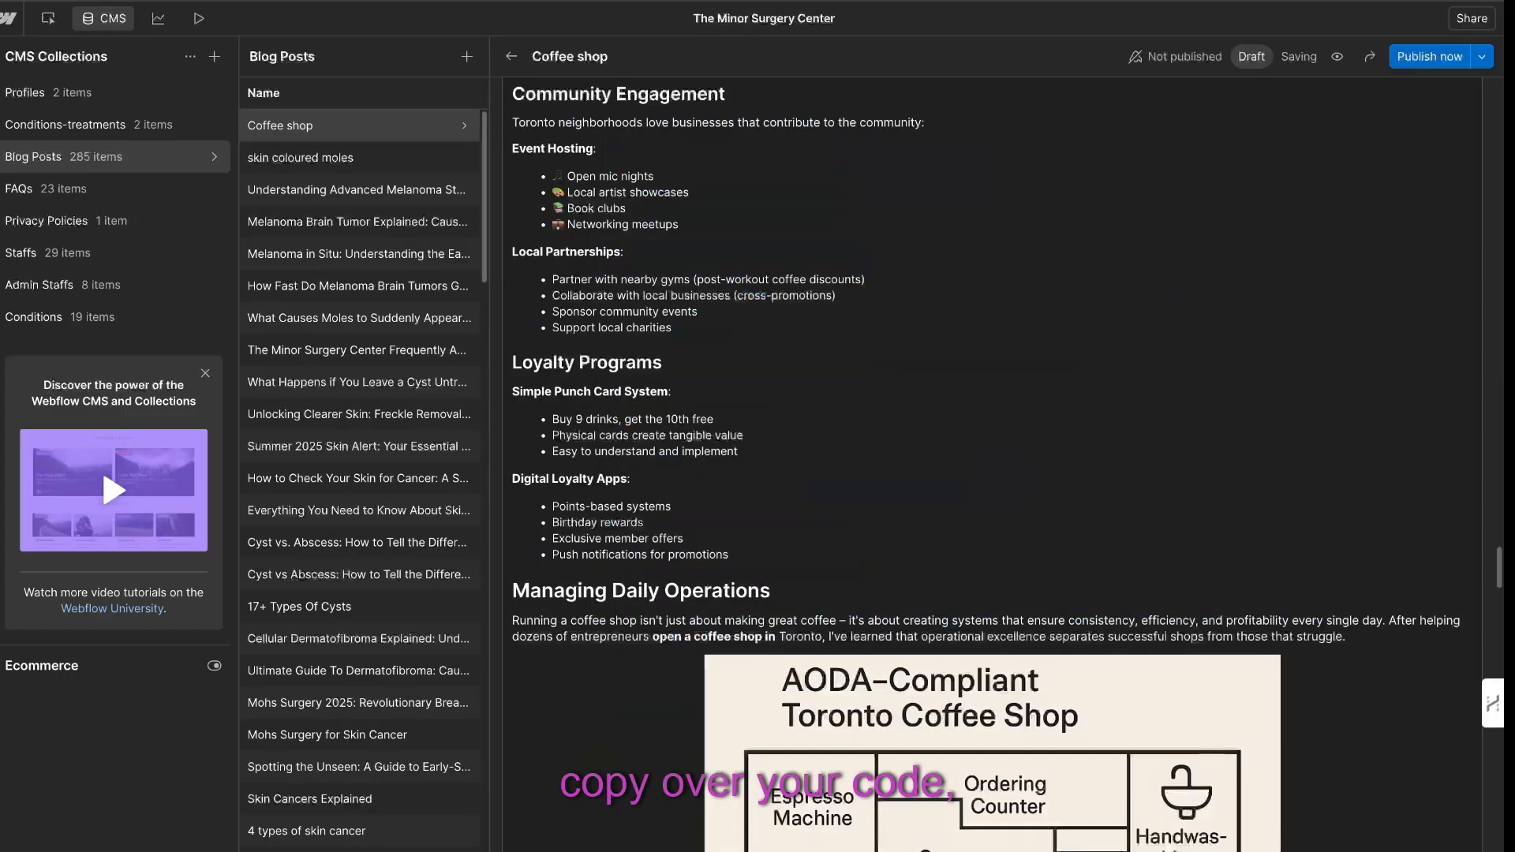
Insert an HTML embed before the Legal Requirements and Licensing heading and fill it with the calculator code copied from WordRocket
scroll(680, 581, "up", 20)
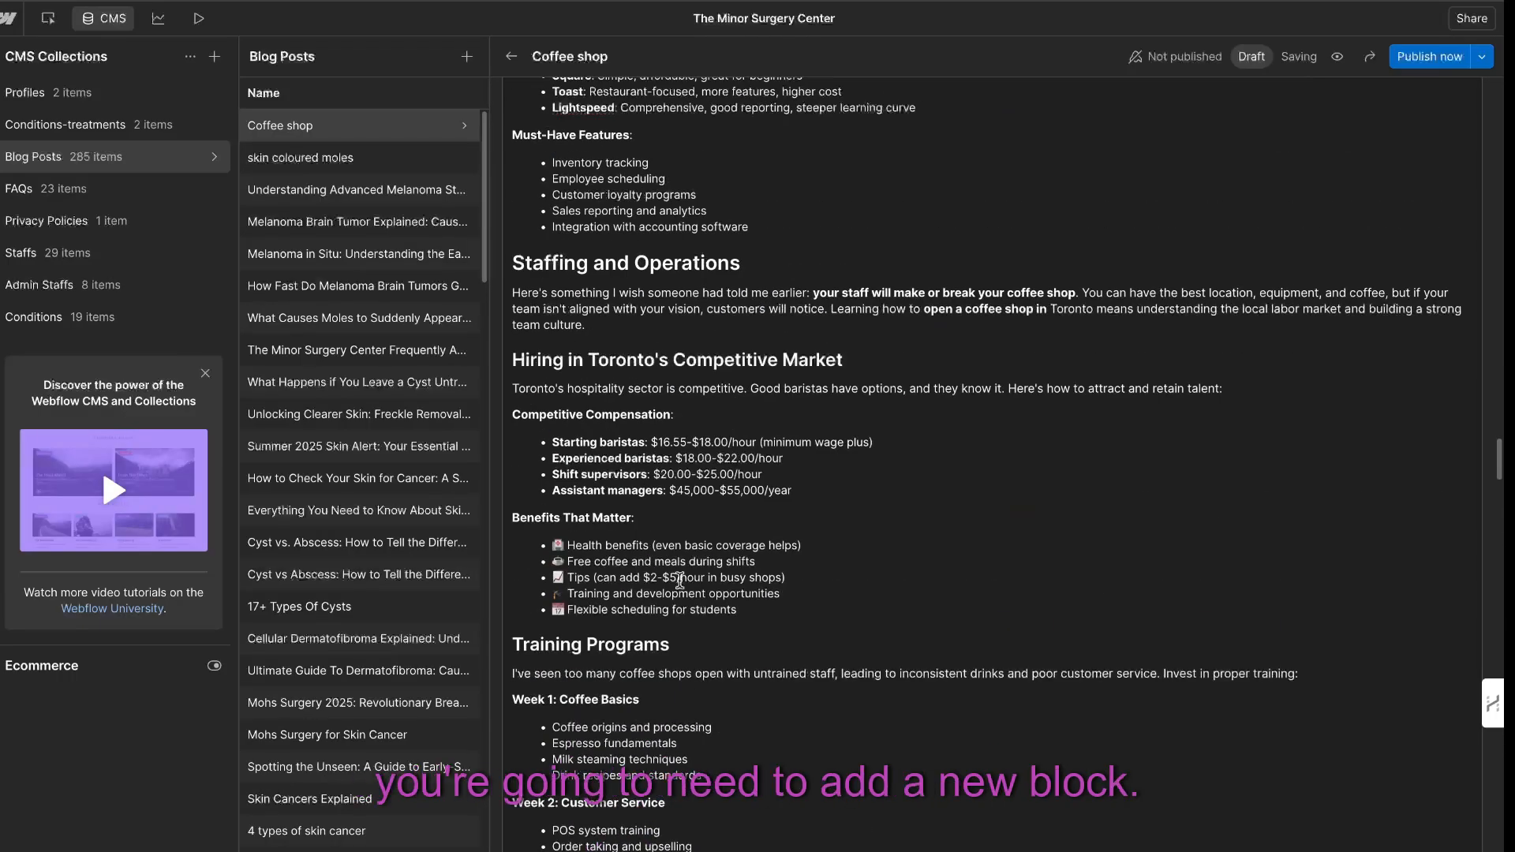
scroll(679, 581, "up", 10)
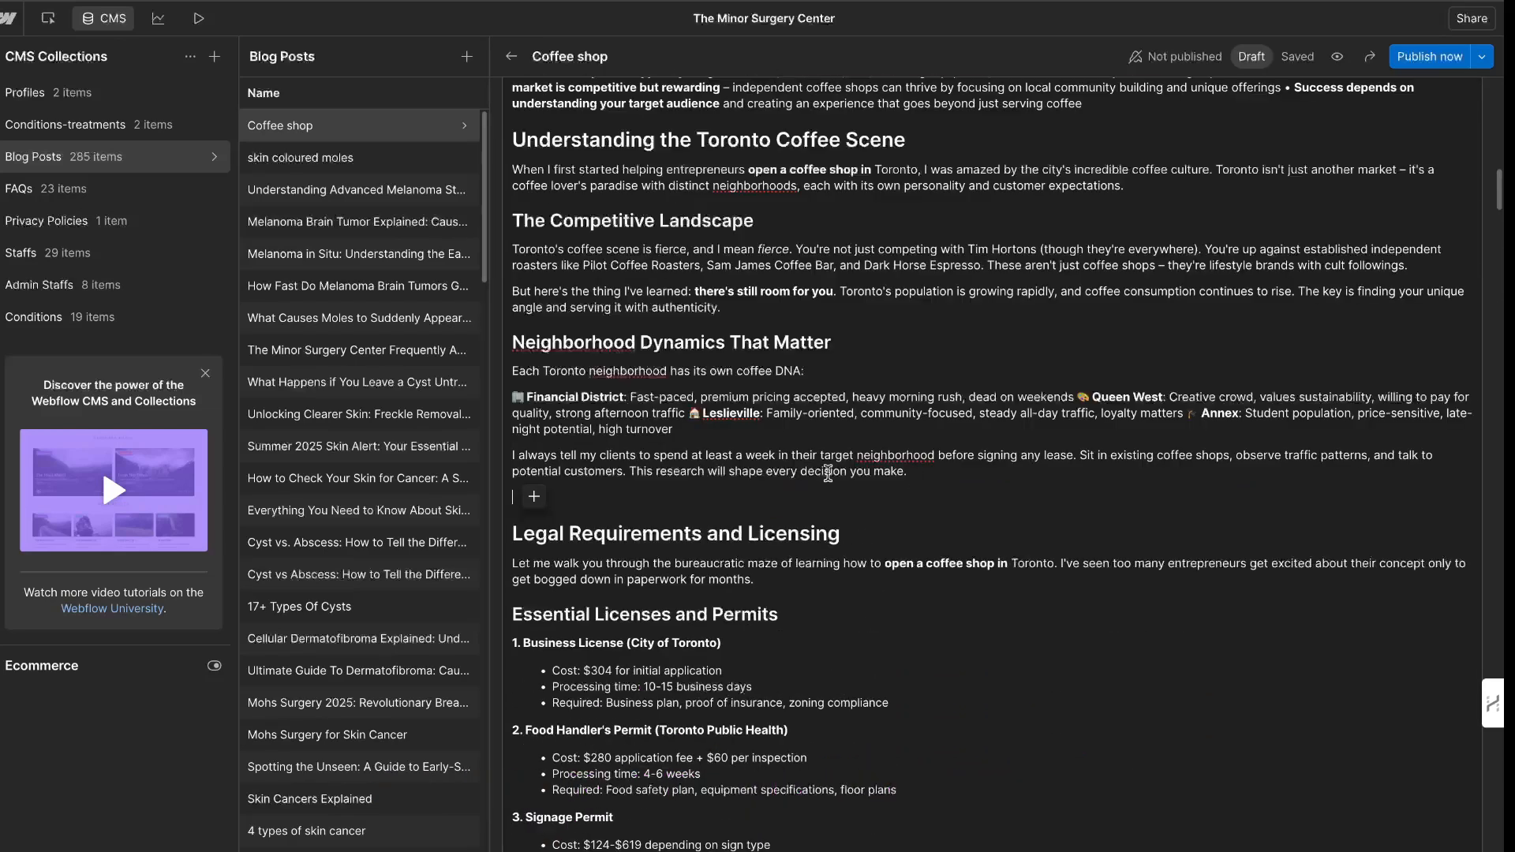
left_click(537, 496)
scroll(580, 605, "down", 2)
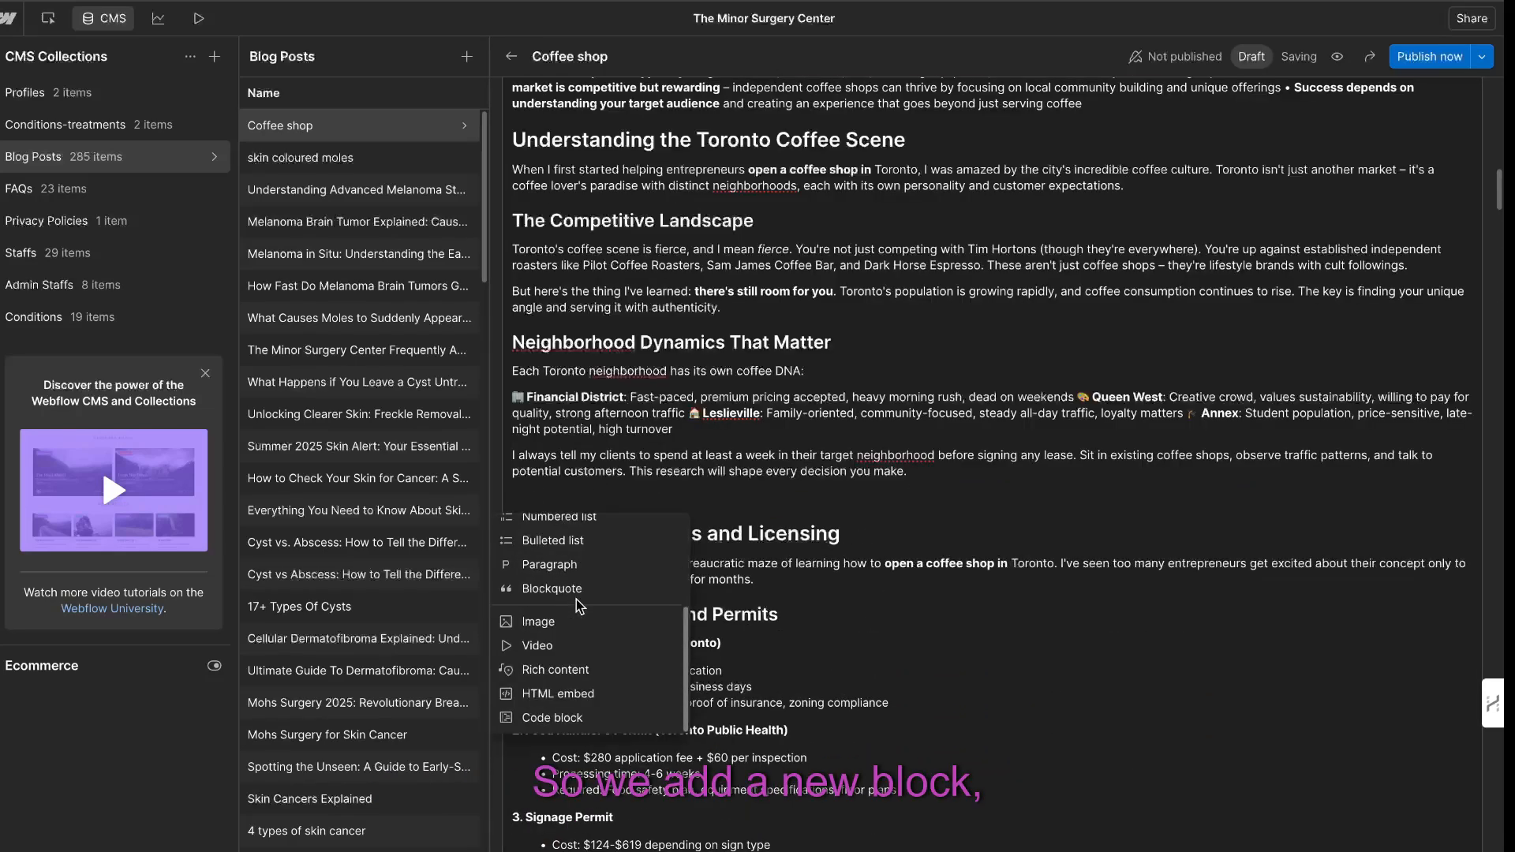
left_click(588, 693)
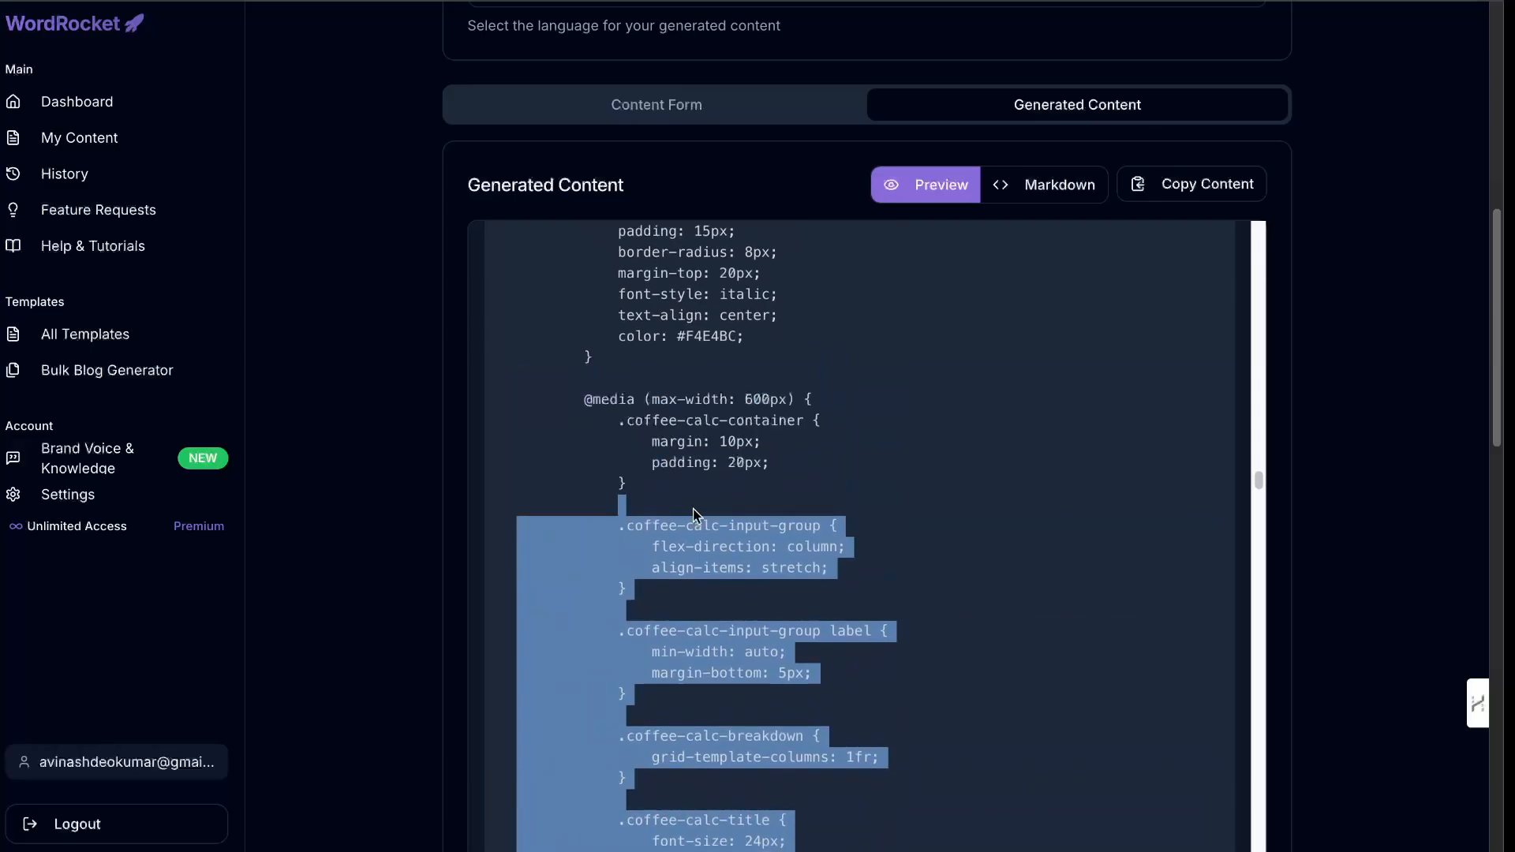
left_click_drag(700, 519, 556, 521)
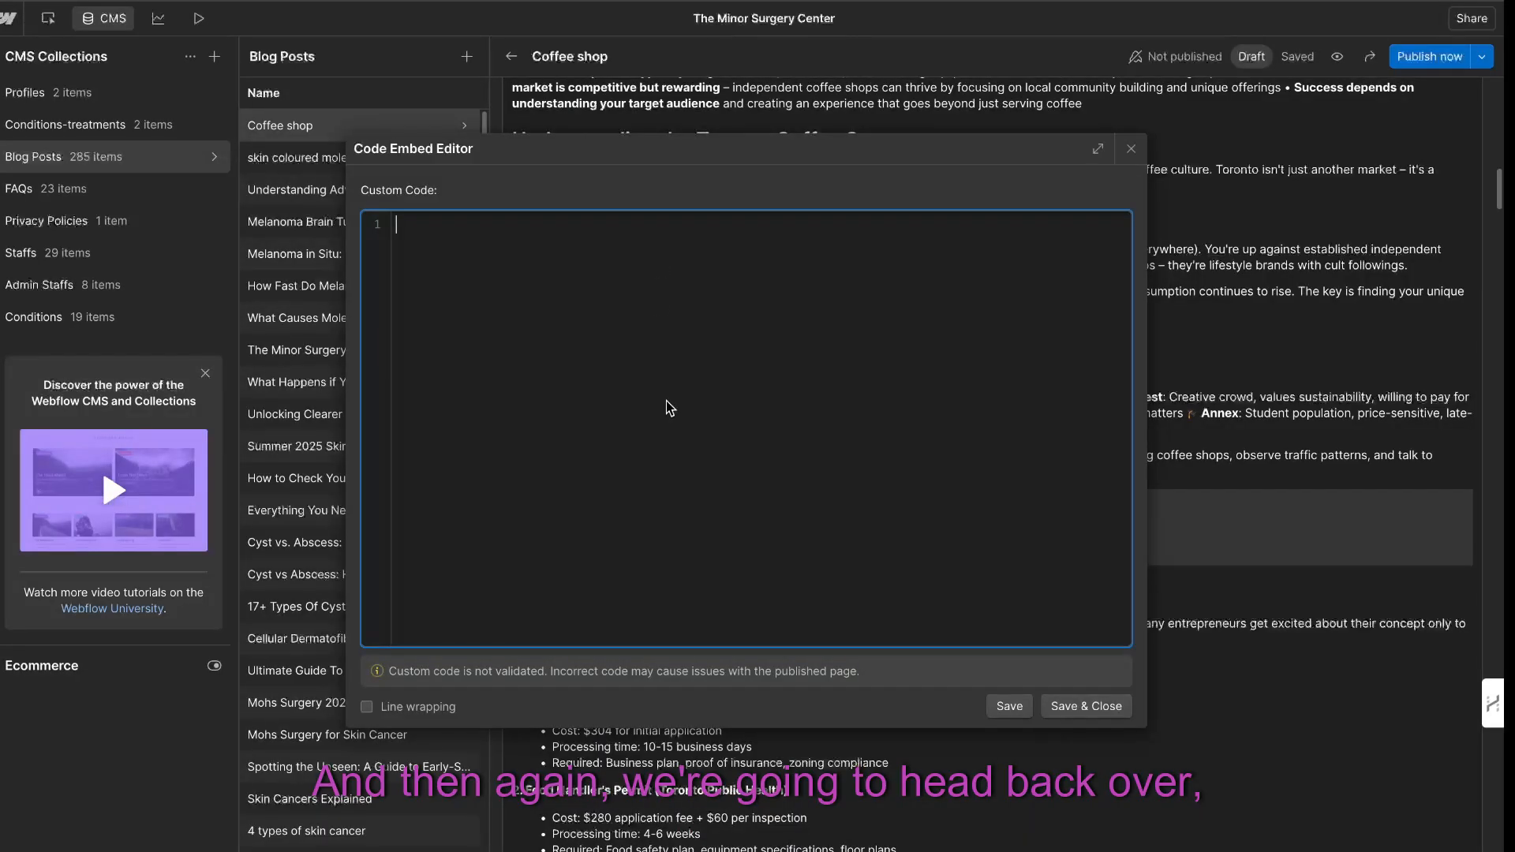
key("ctrl+v")
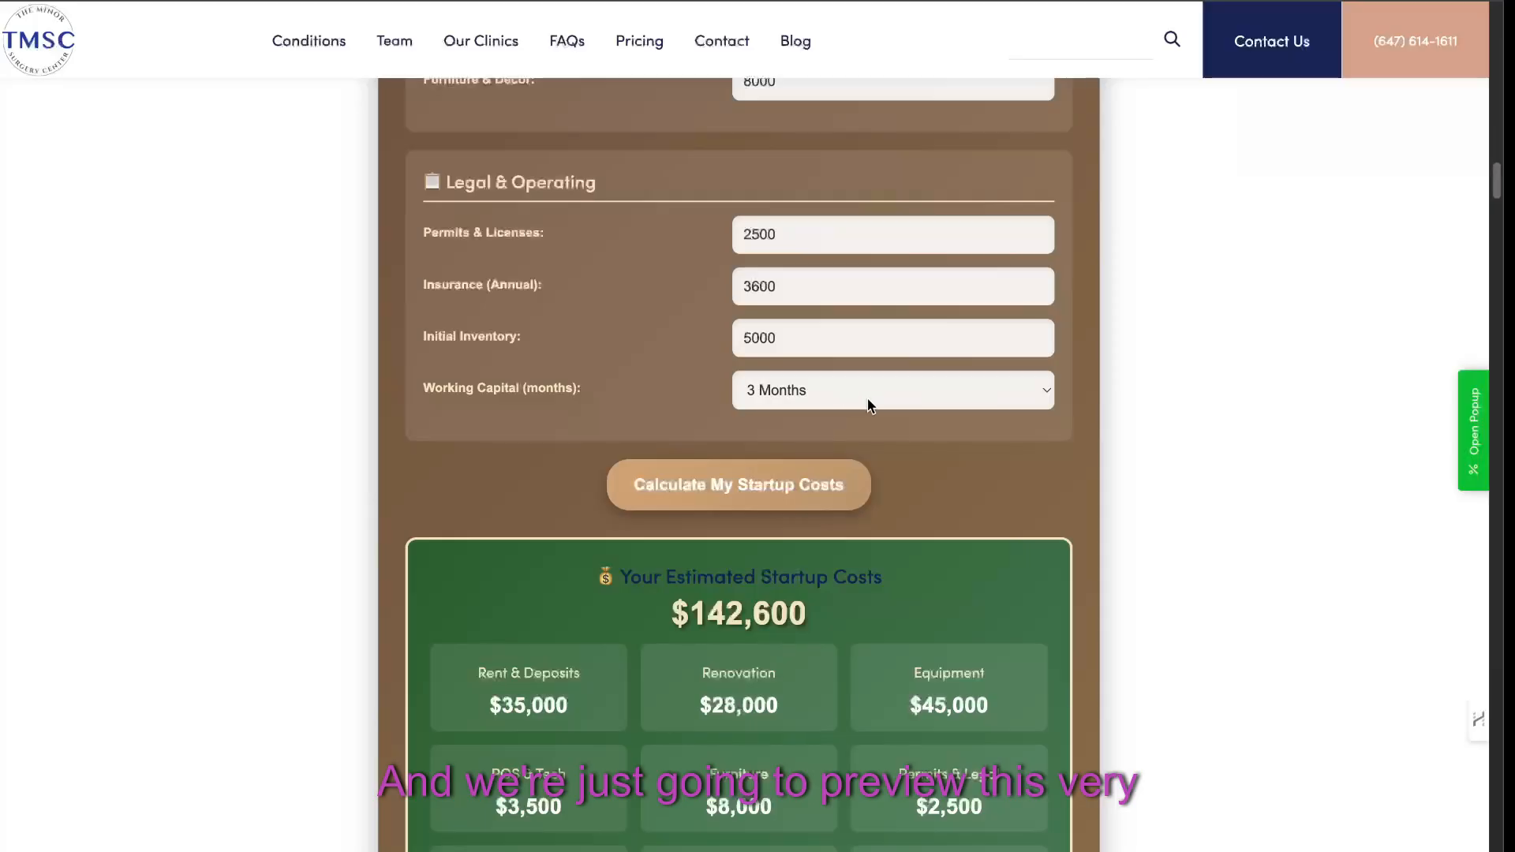
Review the Coffee shop post on the website, from its title and cover image through the embedded calculator to the licensing sections
scroll(980, 415, "down", 9)
scroll(977, 412, "up", 3)
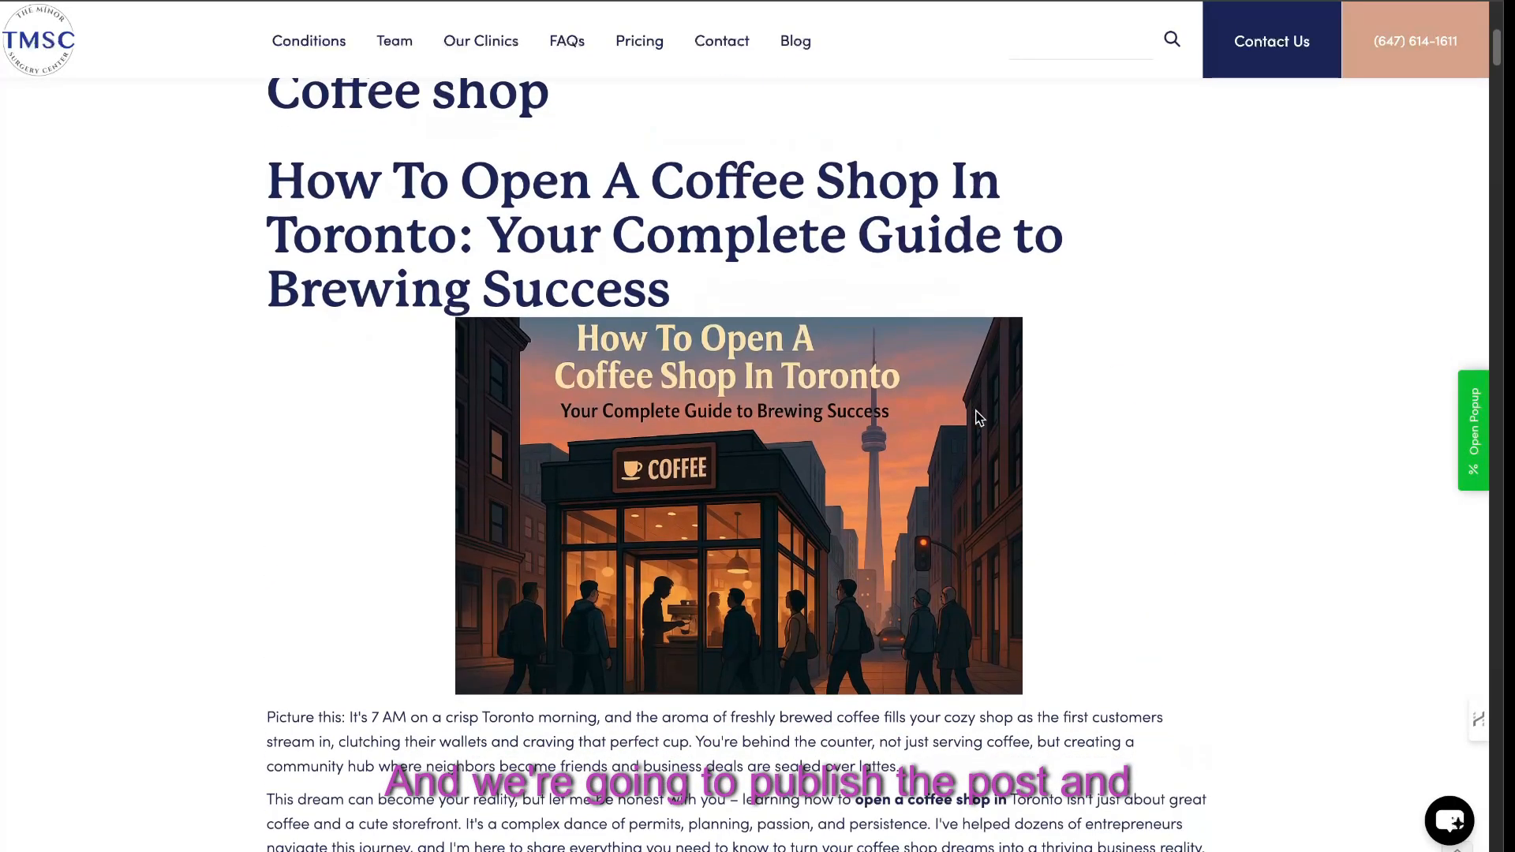
scroll(1018, 426, "down", 3)
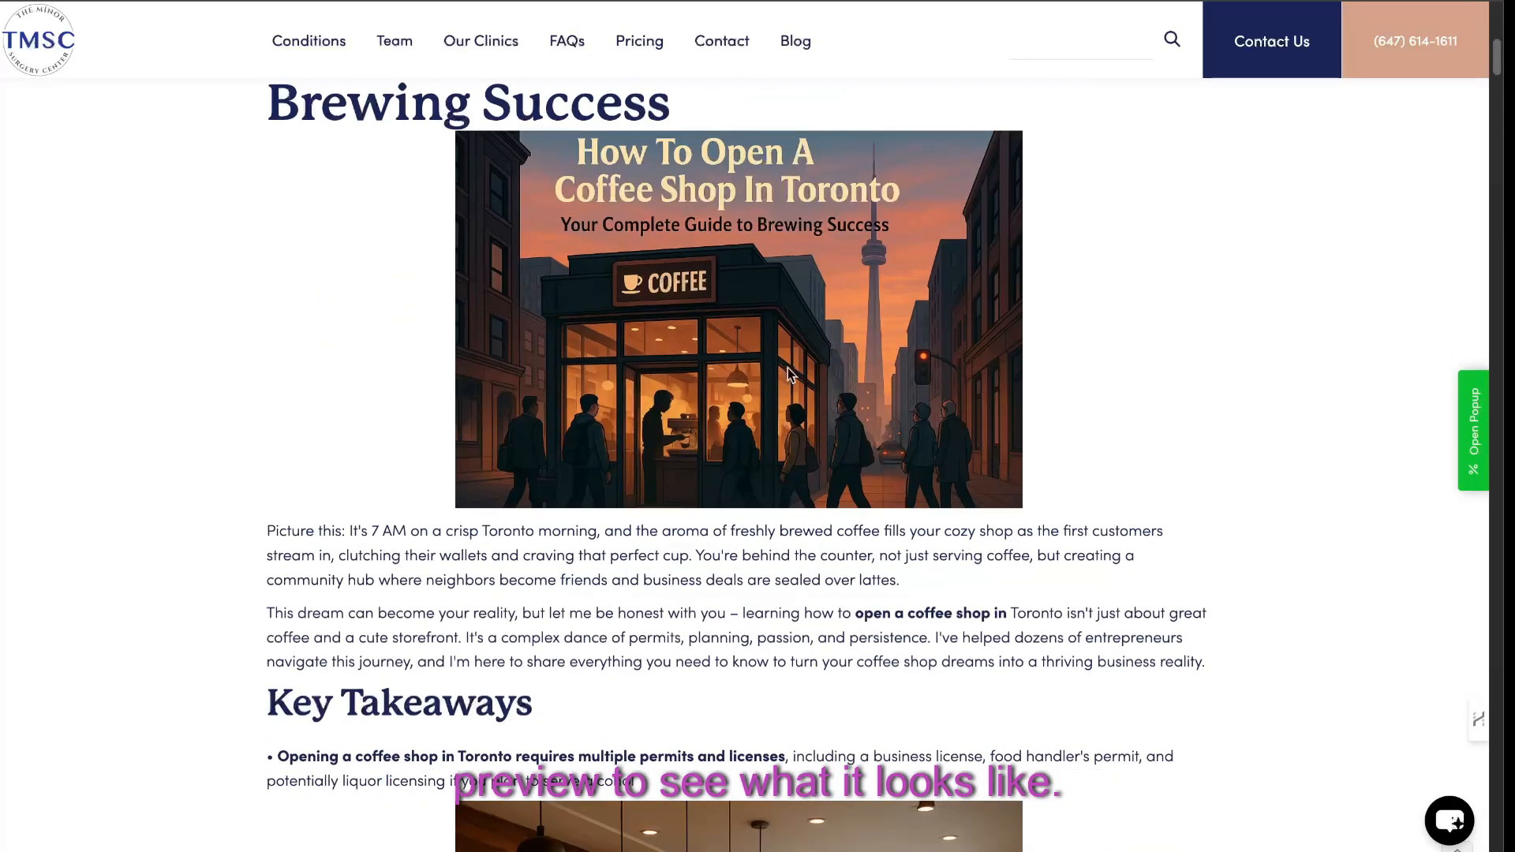
scroll(829, 426, "down", 10)
scroll(829, 447, "down", 8)
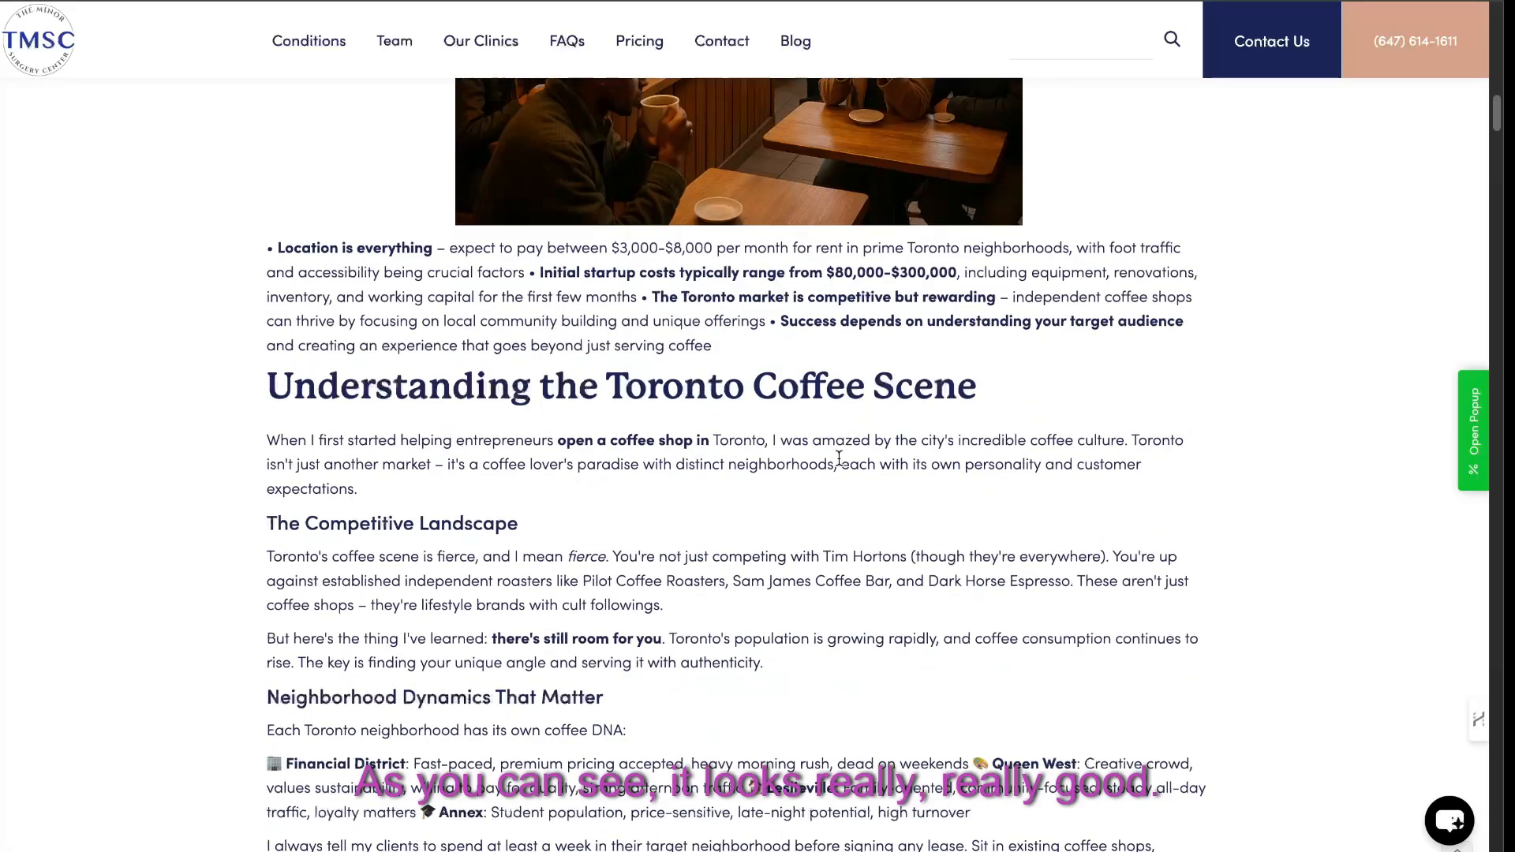
scroll(830, 445, "down", 10)
scroll(726, 292, "up", 5)
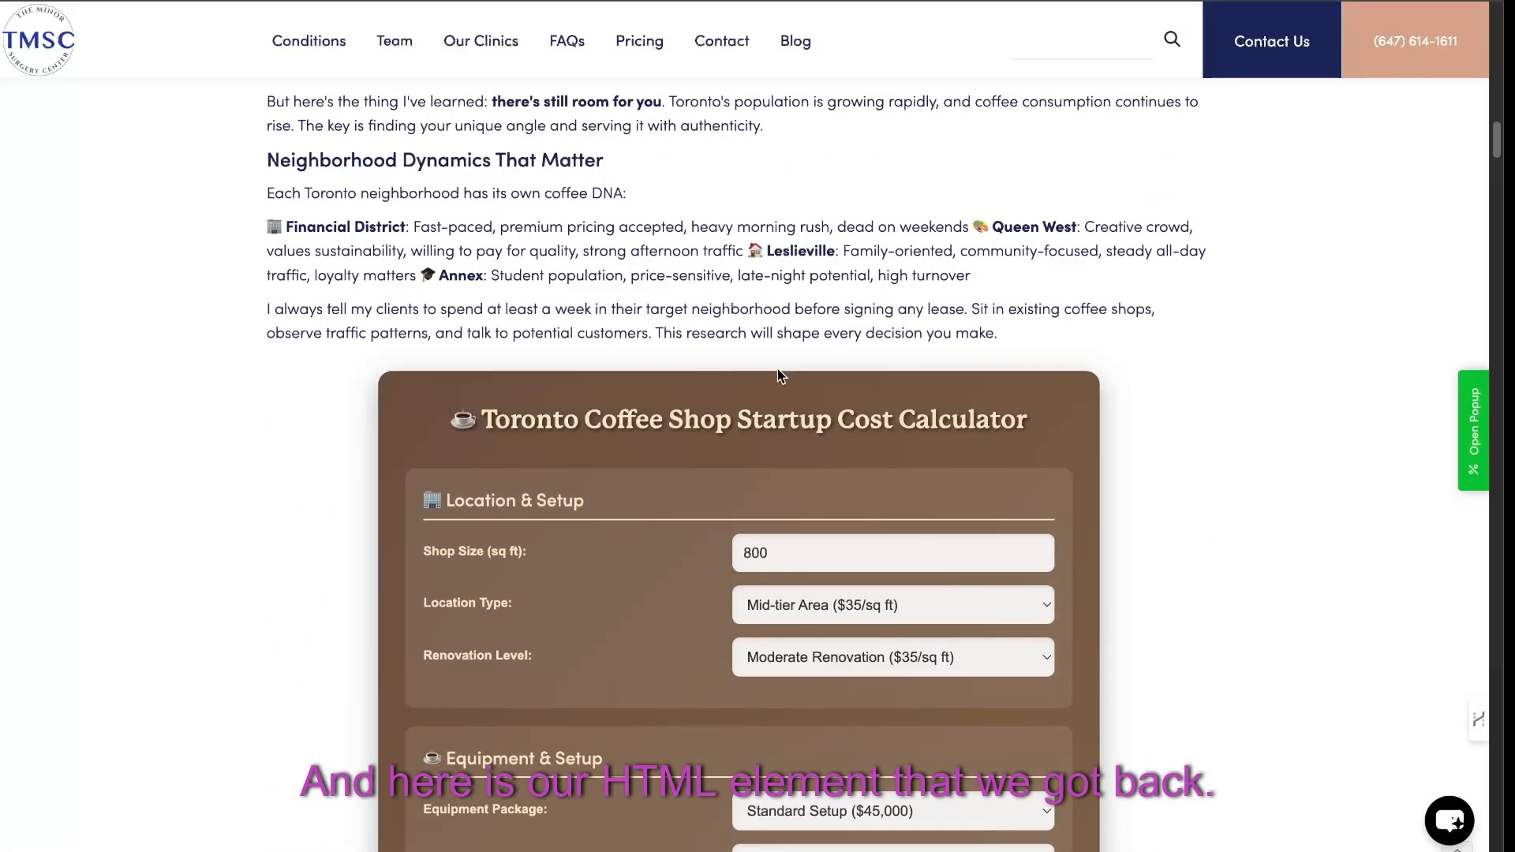
scroll(795, 434, "down", 20)
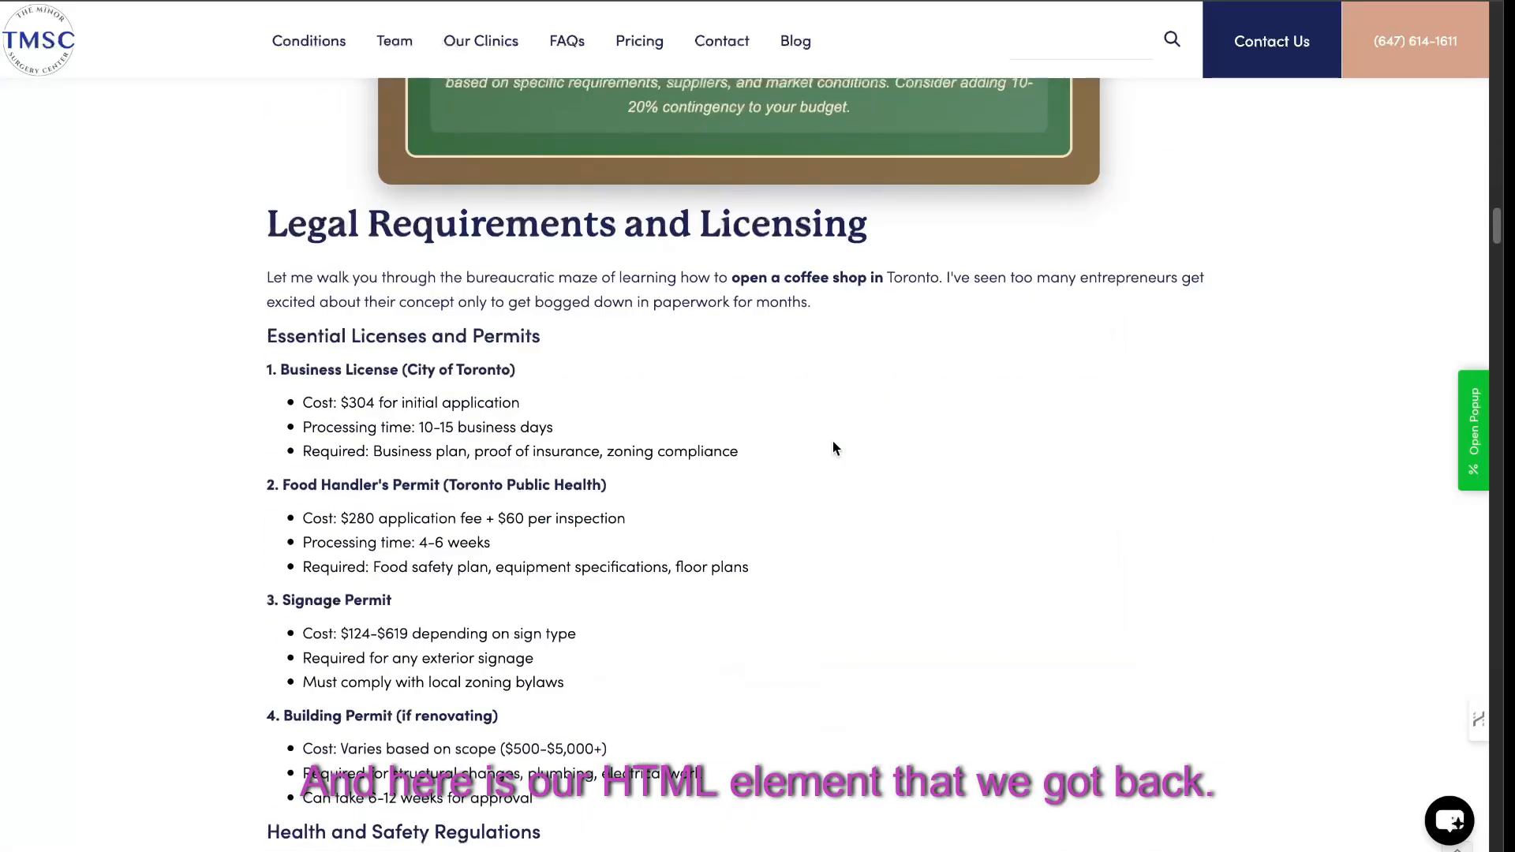
scroll(681, 466, "down", 20)
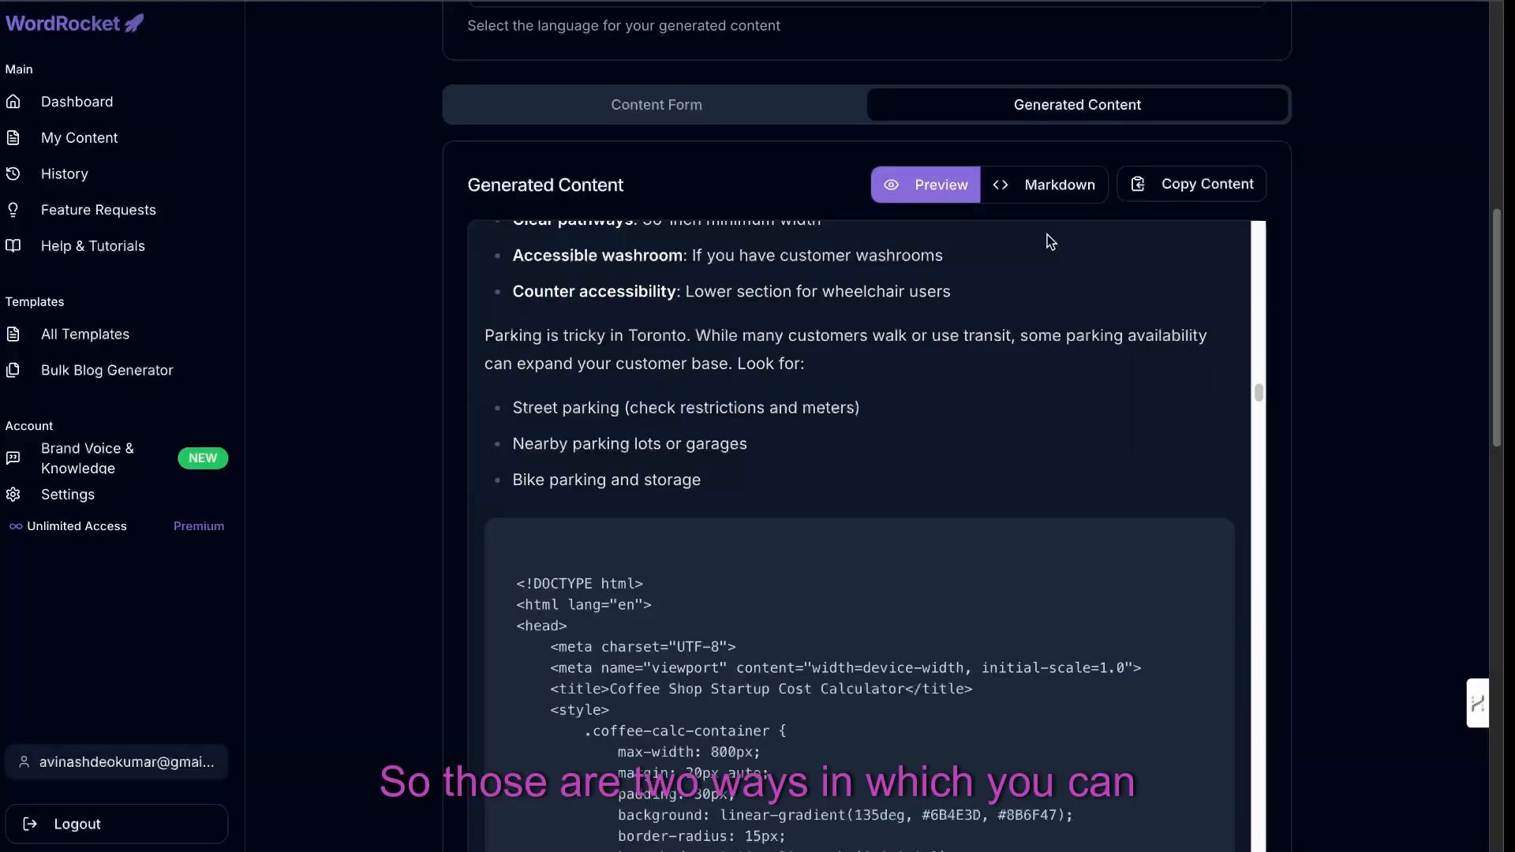
In WordRocket, display the generated article as Markdown, copy it all and highlight the cover image's URL
left_click(1048, 185)
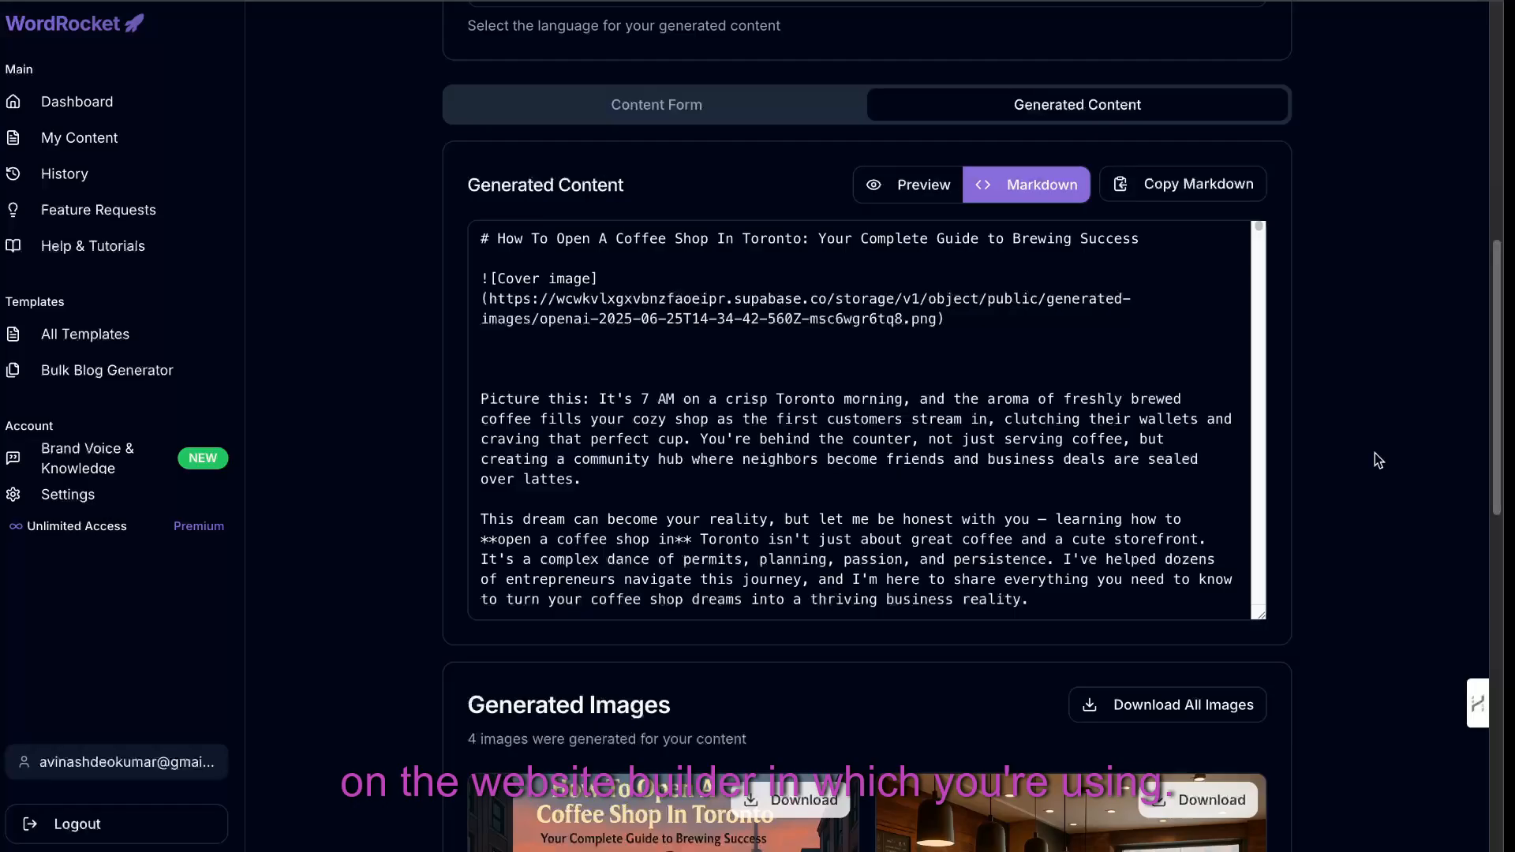
left_click(1187, 205)
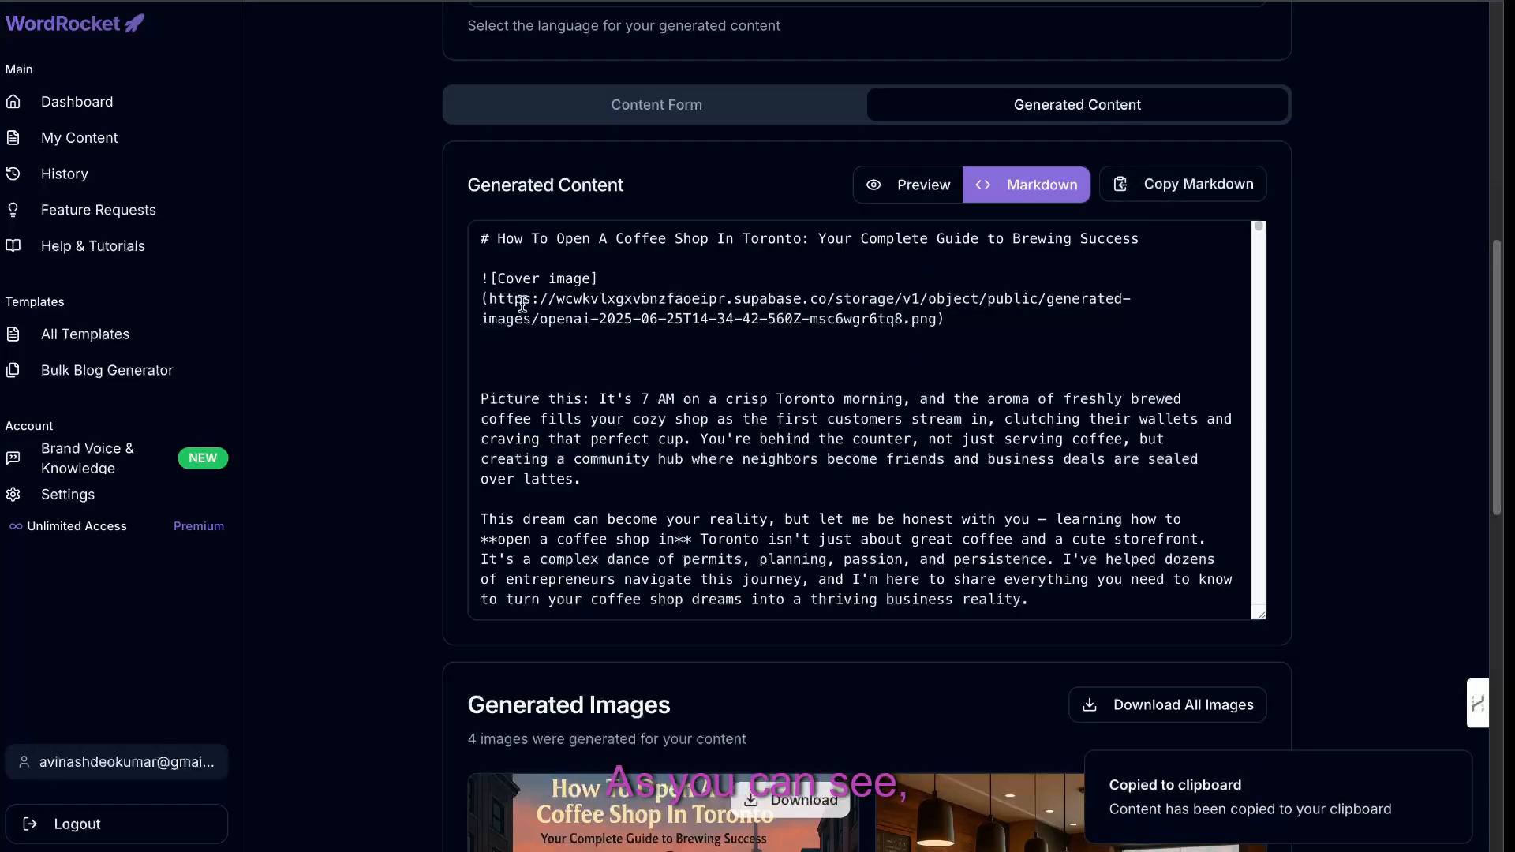
left_click(486, 299)
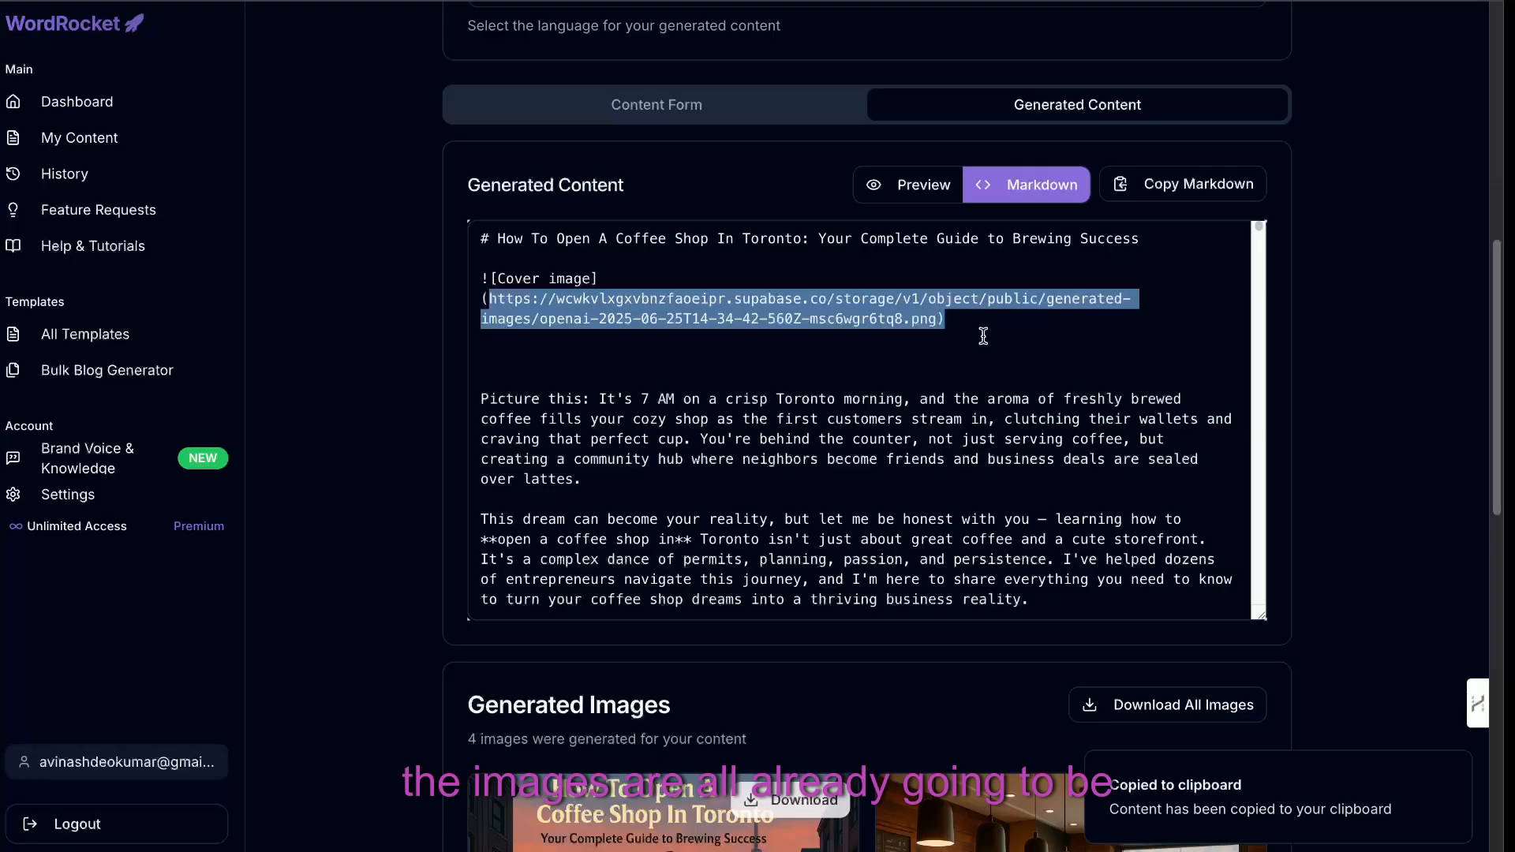
left_click(884, 314)
left_click_drag(944, 319, 486, 306)
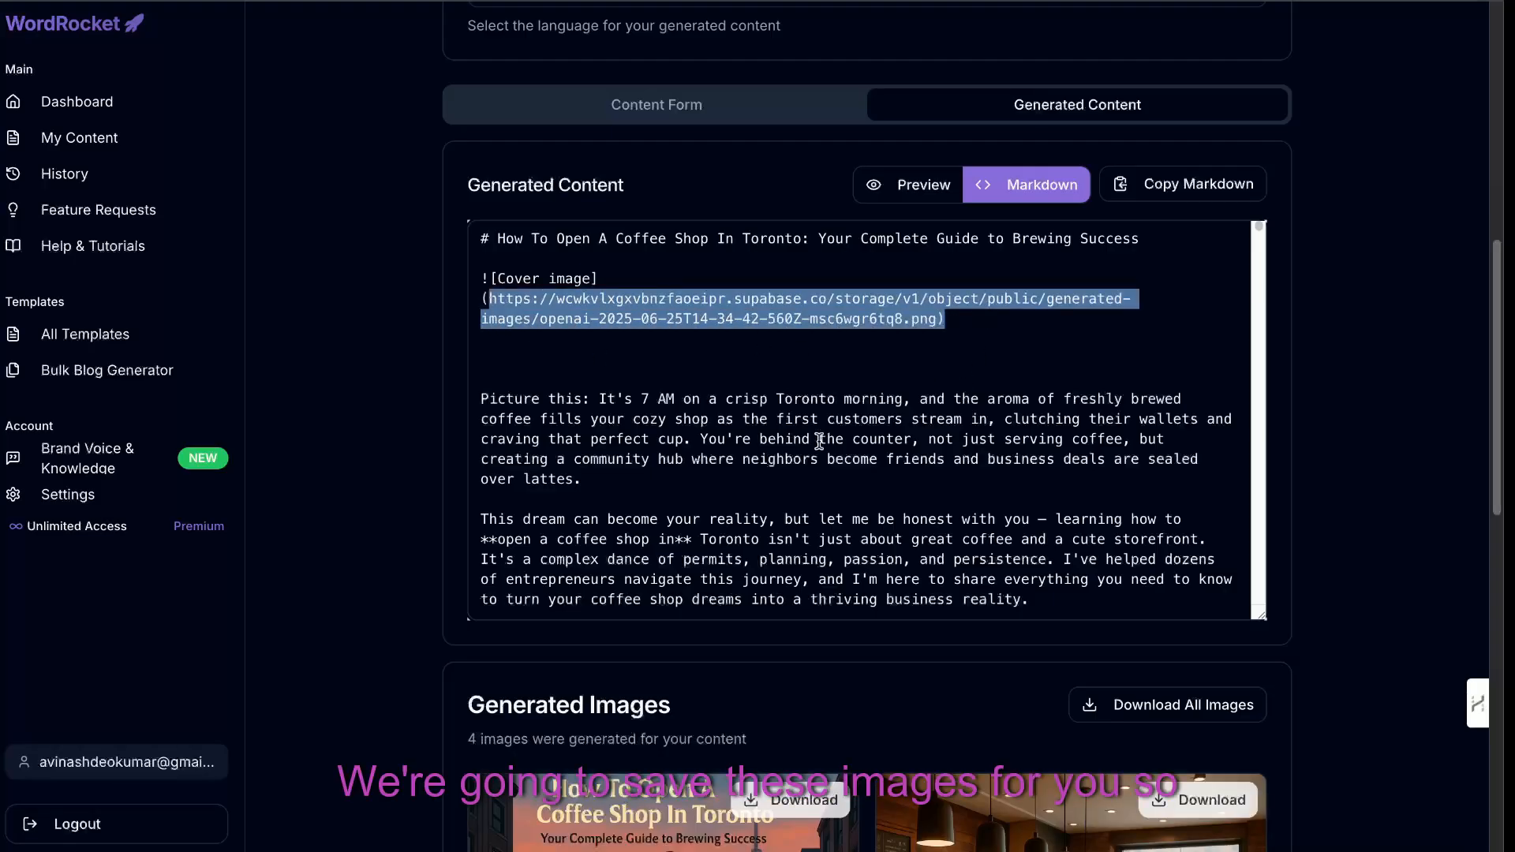
scroll(819, 441, "down", 8)
scroll(819, 440, "up", 8)
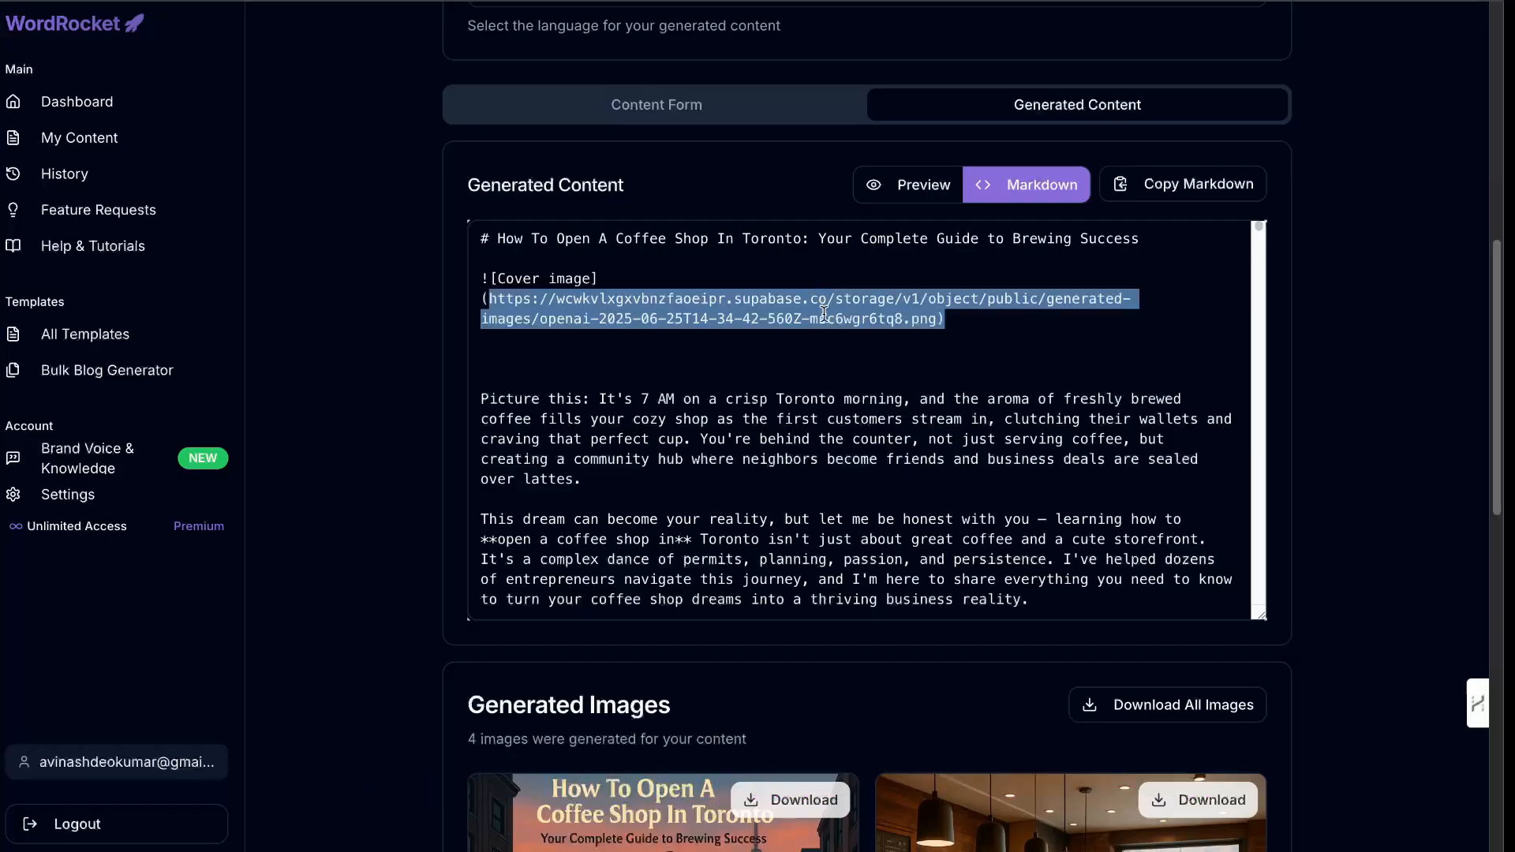
left_click(936, 322)
left_click_drag(940, 320, 463, 308)
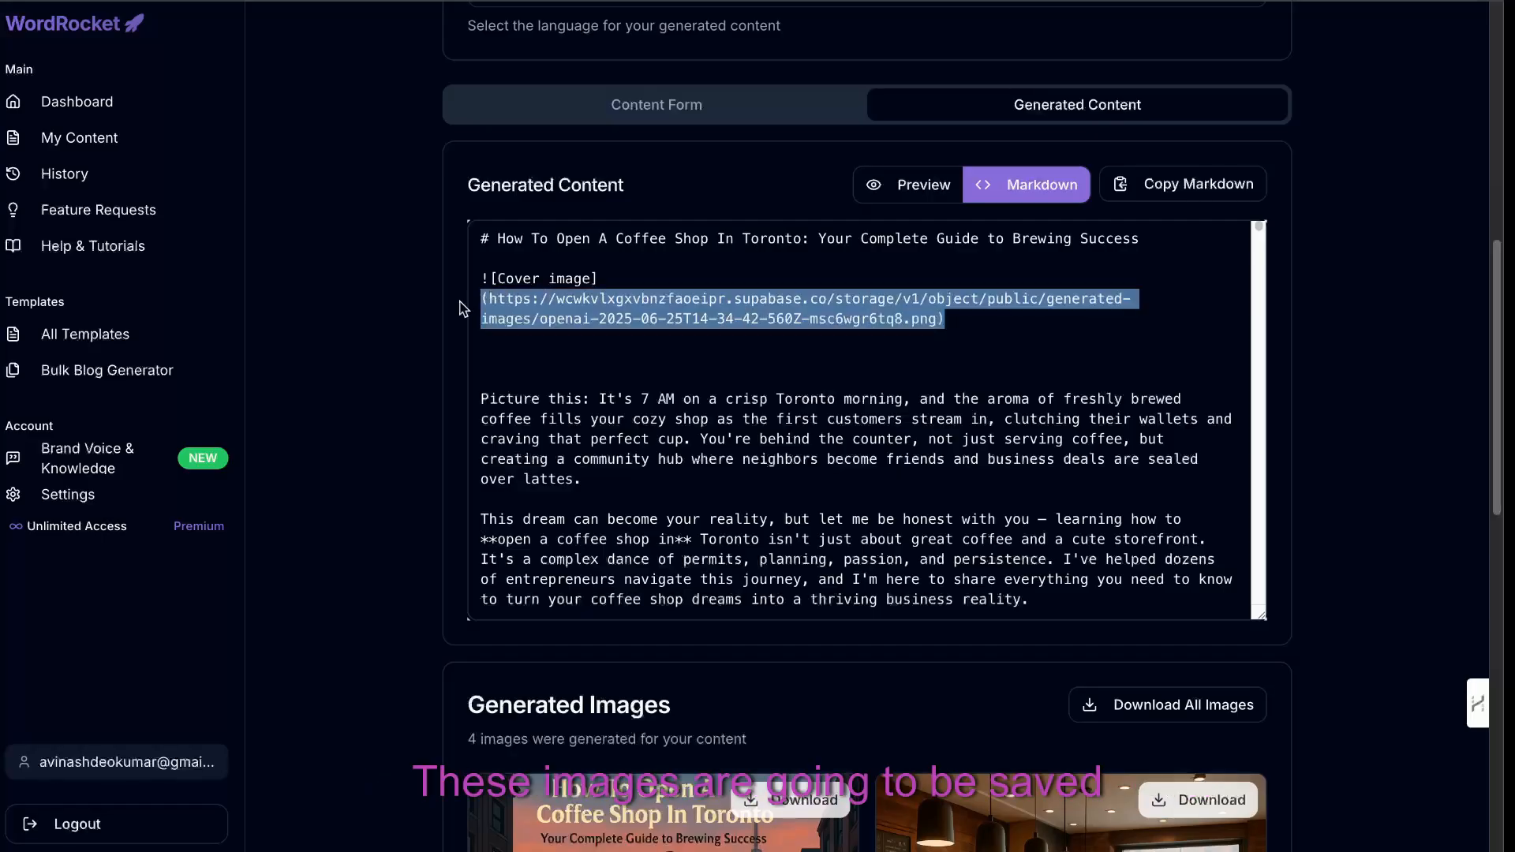
Look through the Markdown's image links and calculator code, as well as the generated images with their download options
scroll(916, 394, "down", 12)
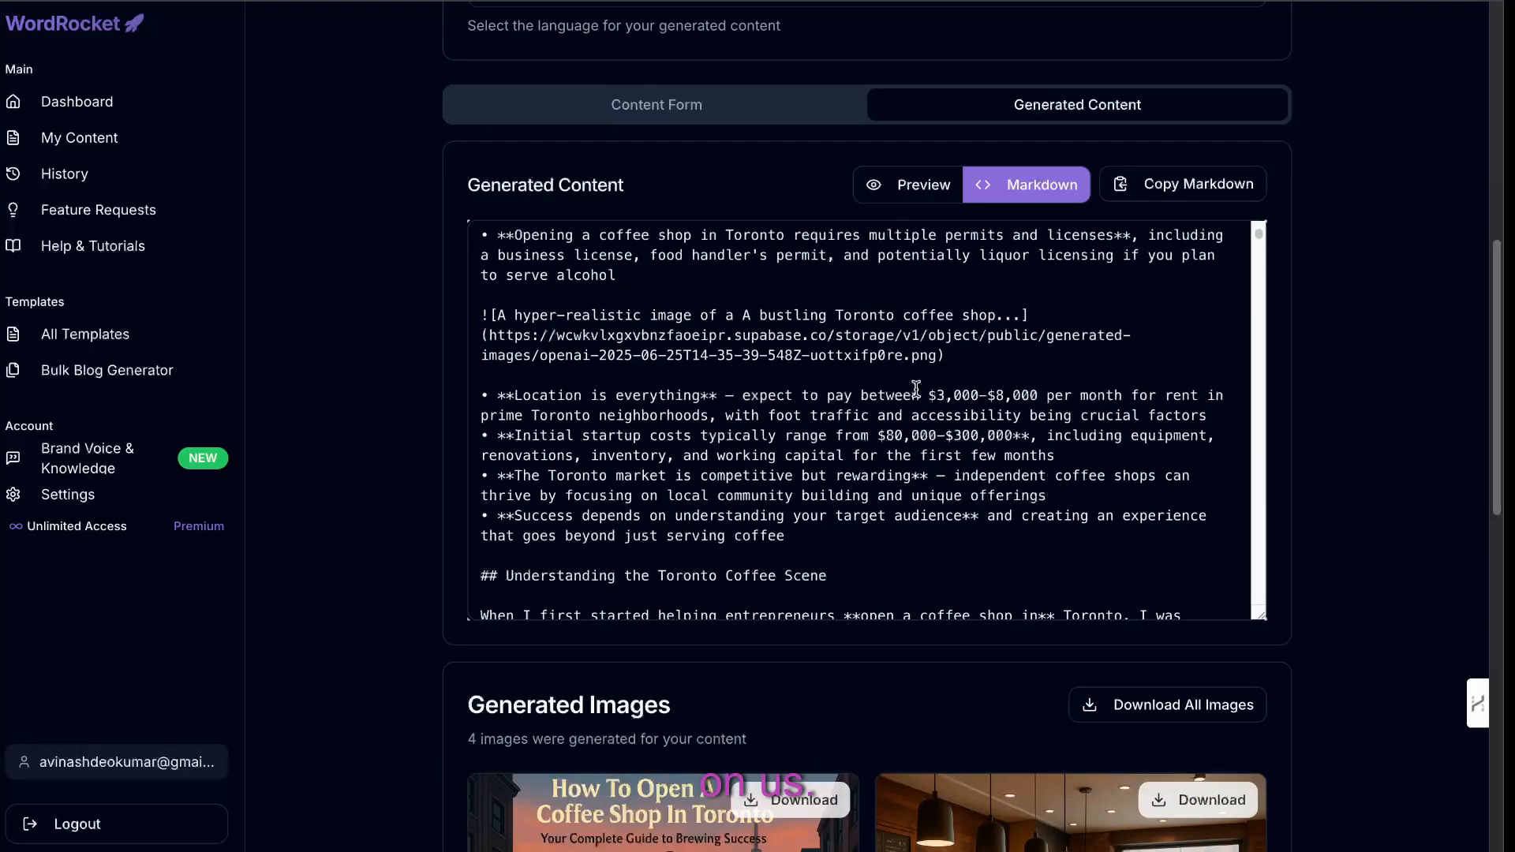
scroll(924, 407, "down", 15)
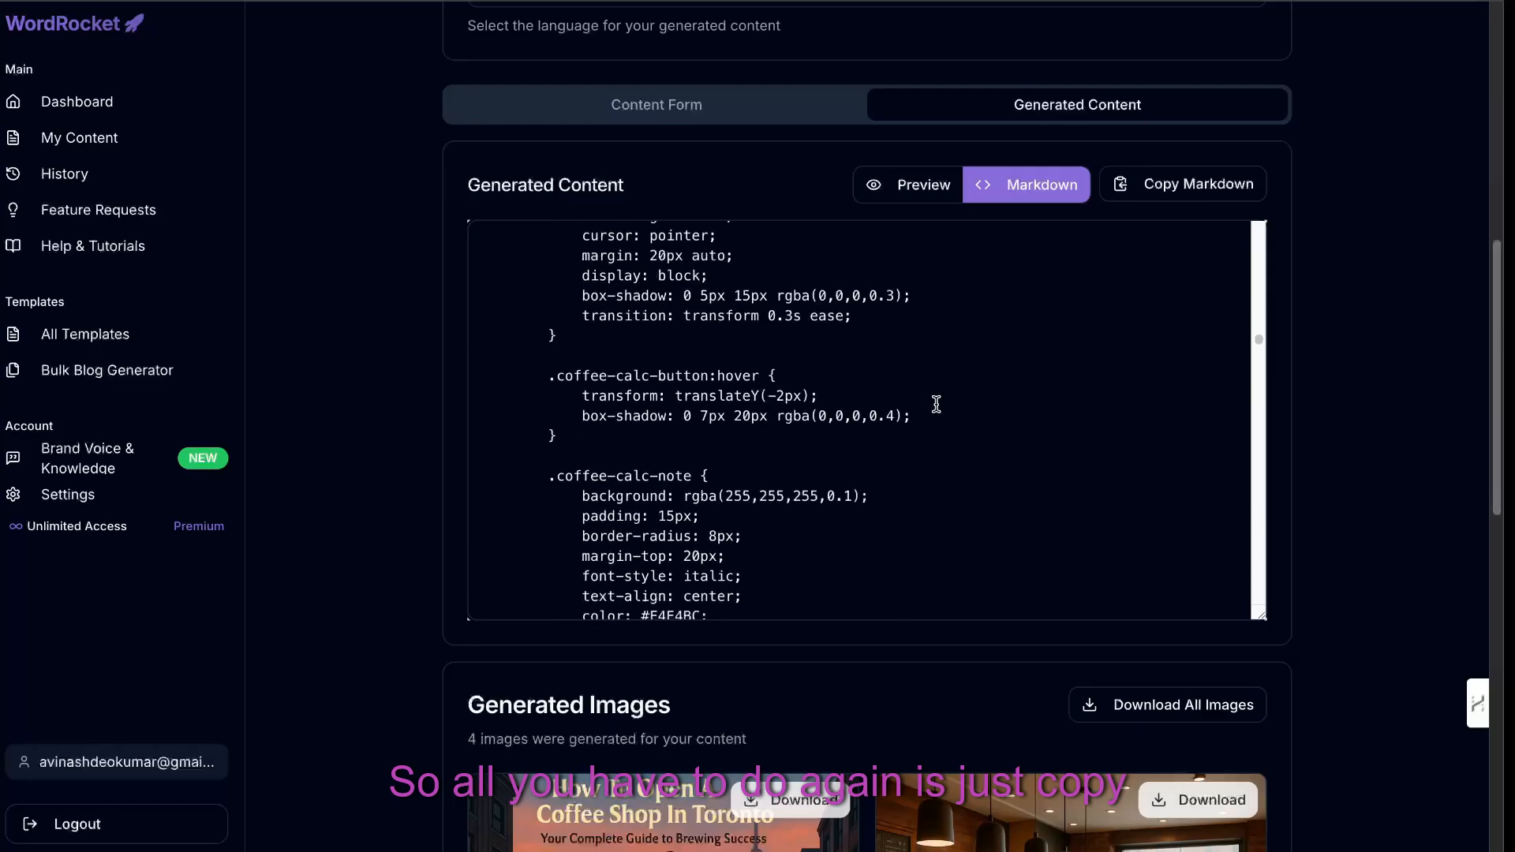
scroll(1106, 416, "down", 4)
scroll(1330, 418, "down", 10)
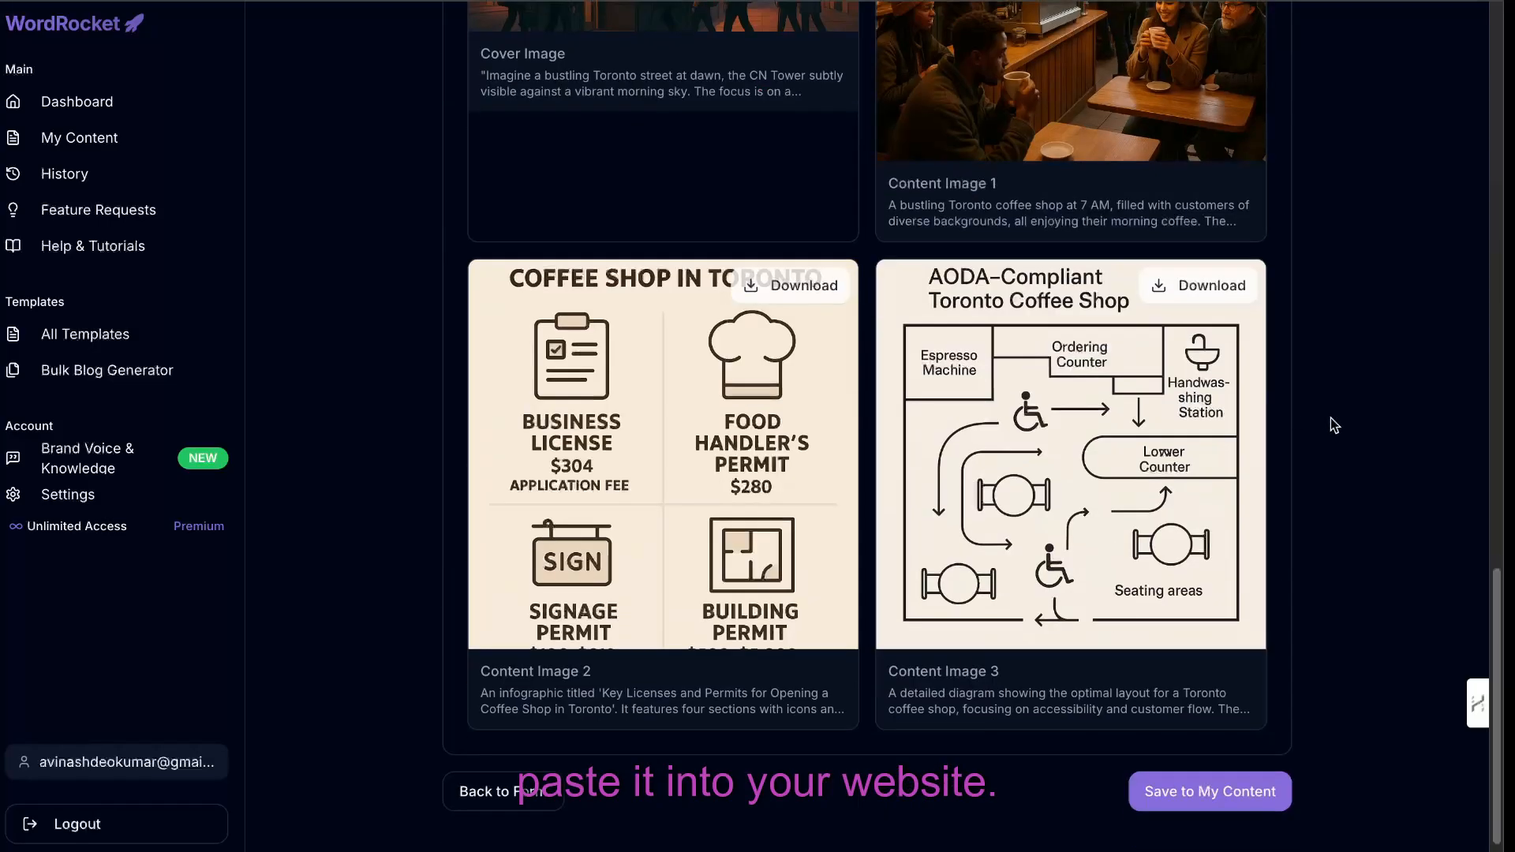
scroll(1136, 410, "up", 2)
scroll(1121, 395, "up", 3)
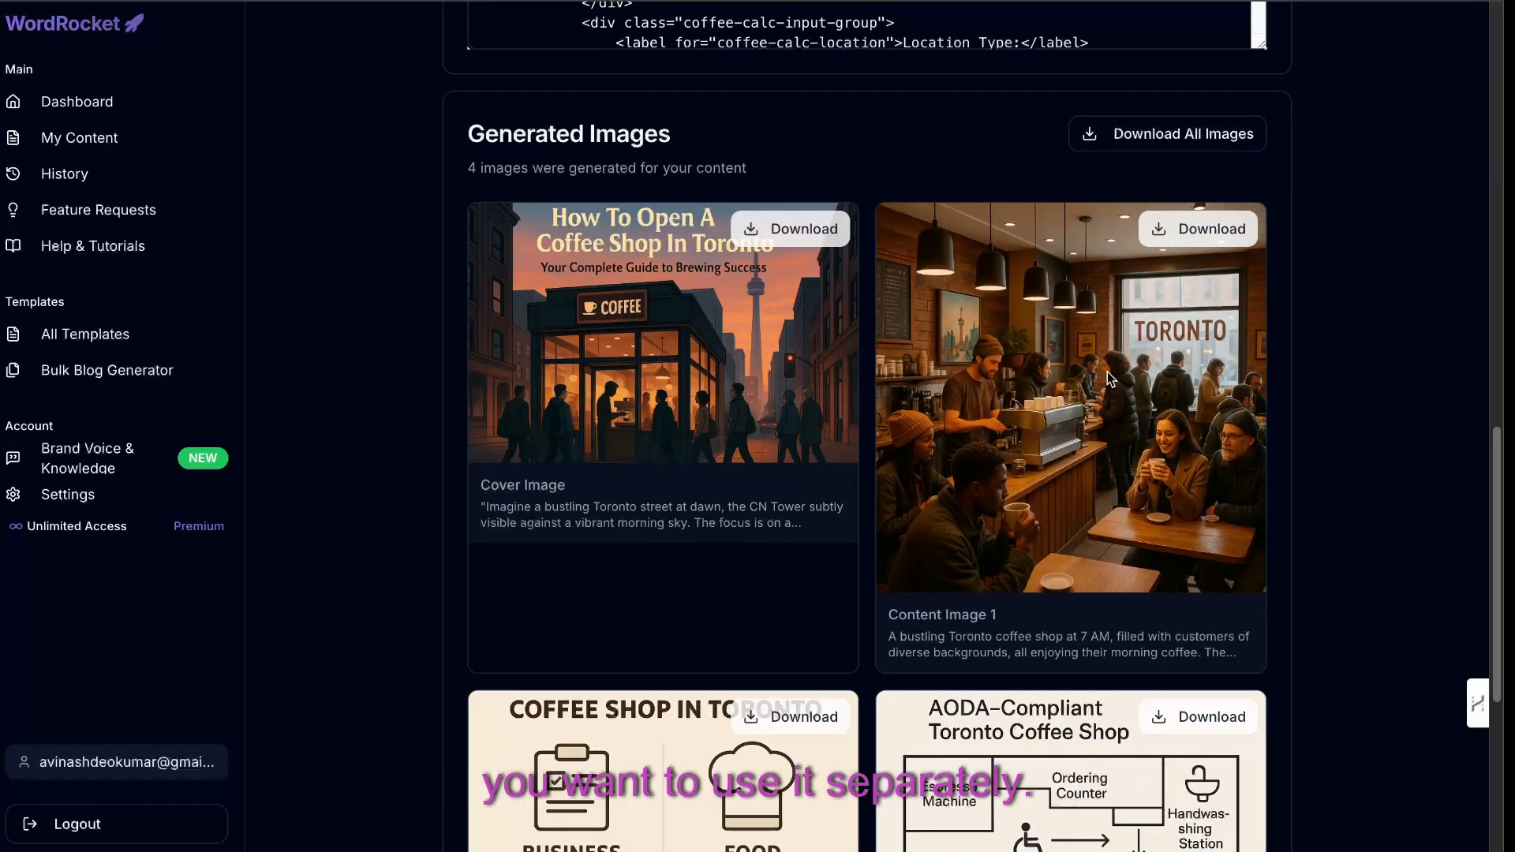
scroll(1378, 374, "up", 15)
scroll(734, 468, "down", 8)
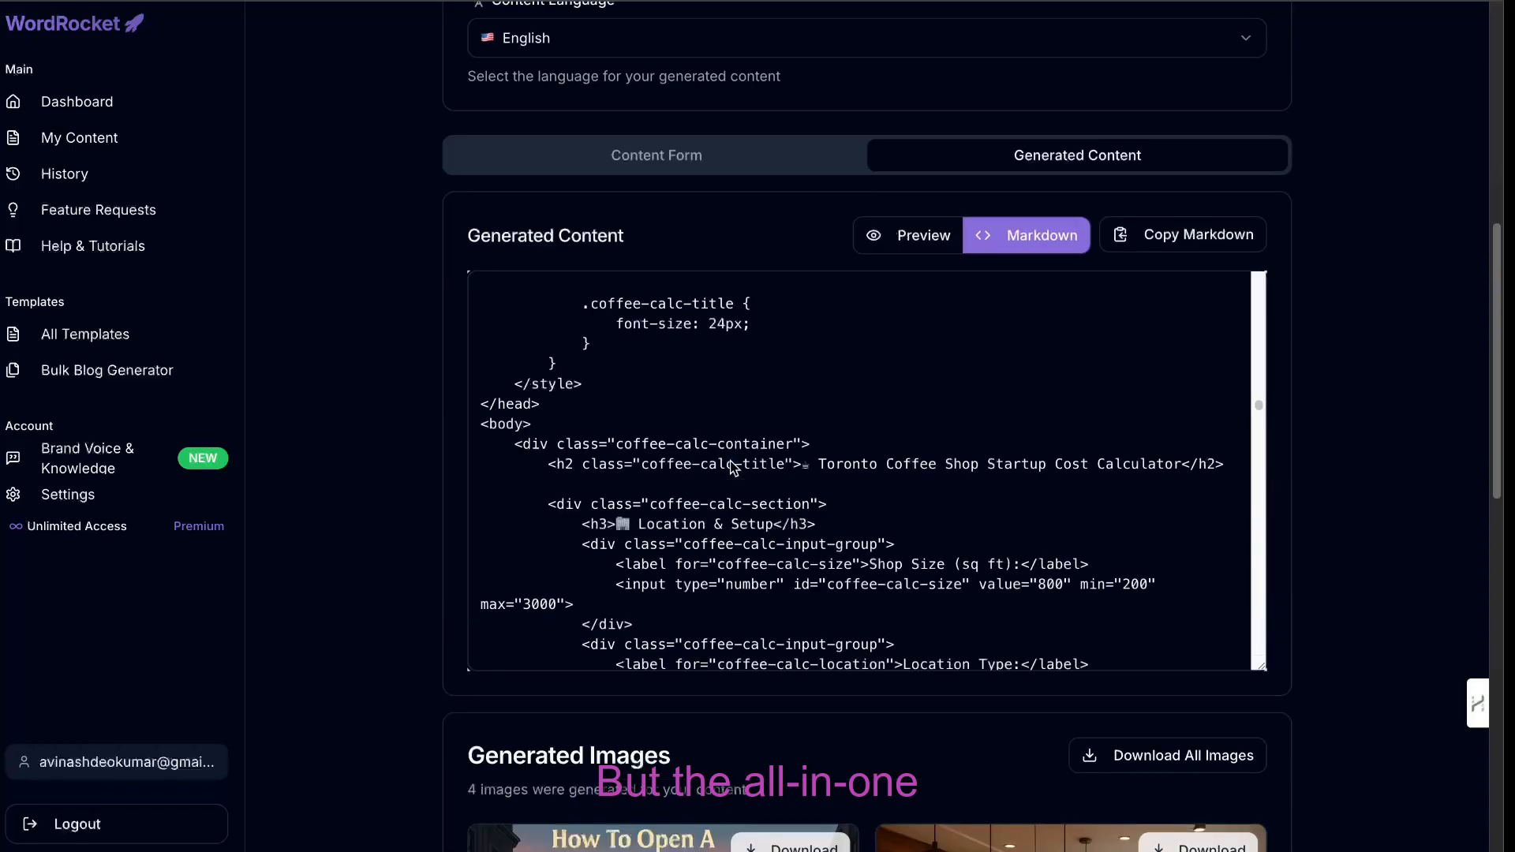
Return to the Content Form of the All In One SEO Generator 2.0 and view its sitemap and language settings
left_click(658, 166)
scroll(816, 357, "up", 5)
scroll(828, 363, "up", 3)
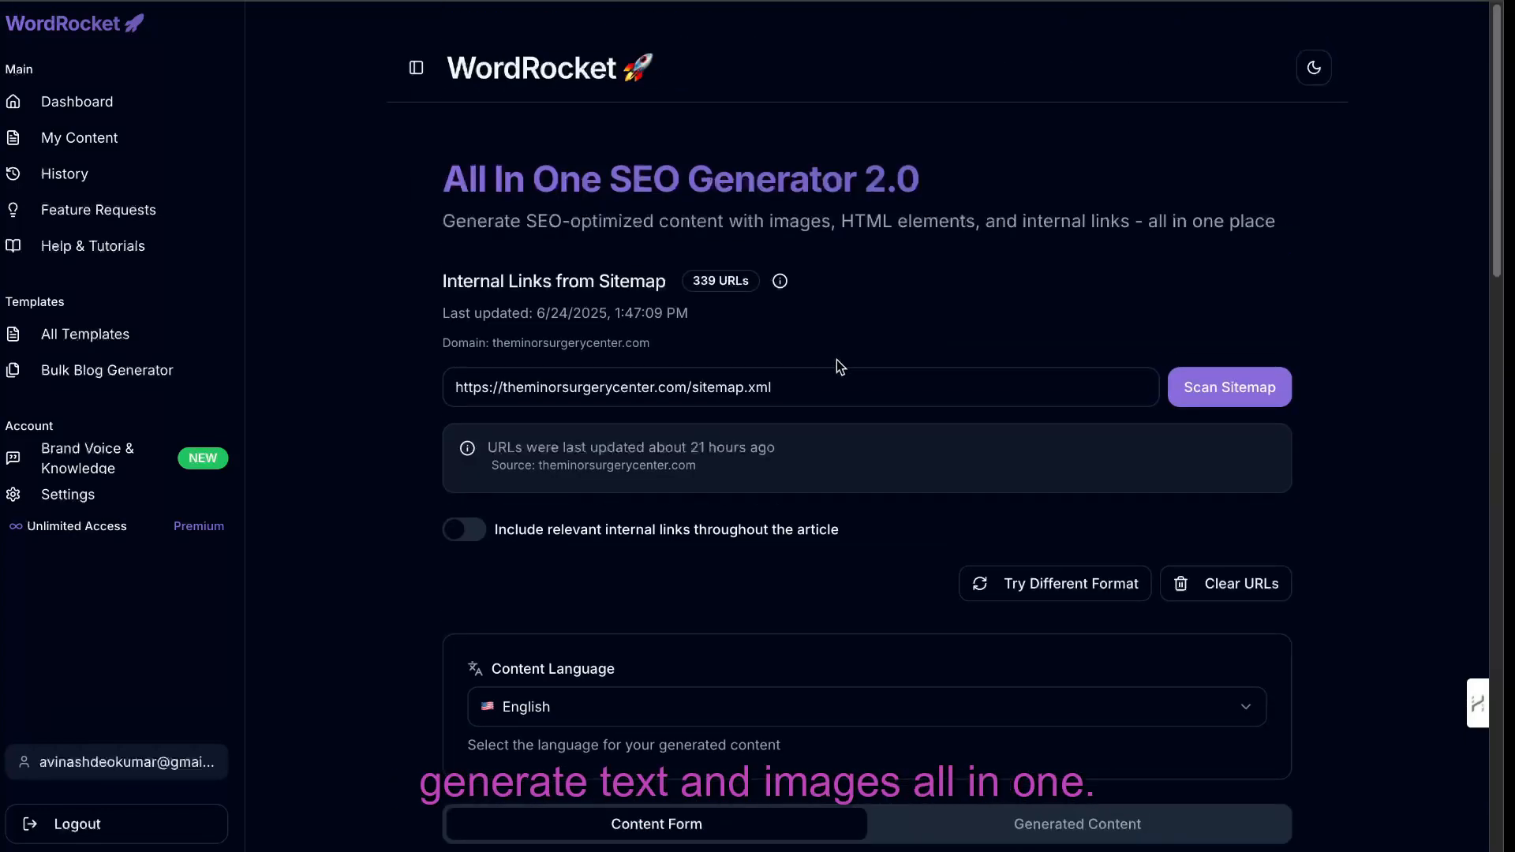